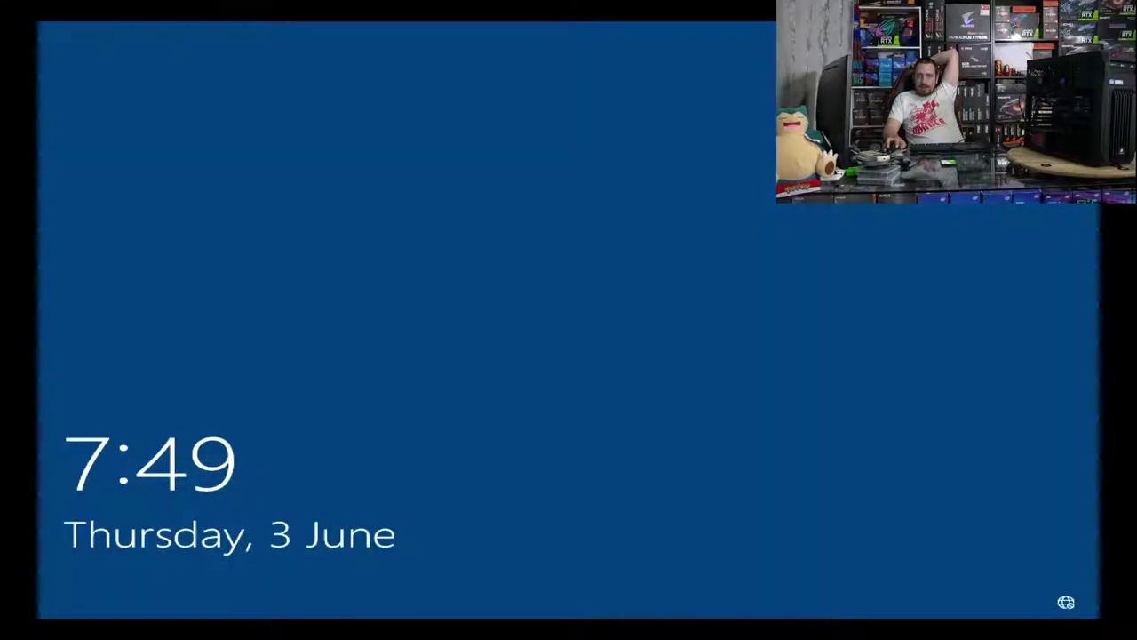
- Dismiss the lock screen, sign in with the account PIN, and open the Applications desktop folder
key(Return)
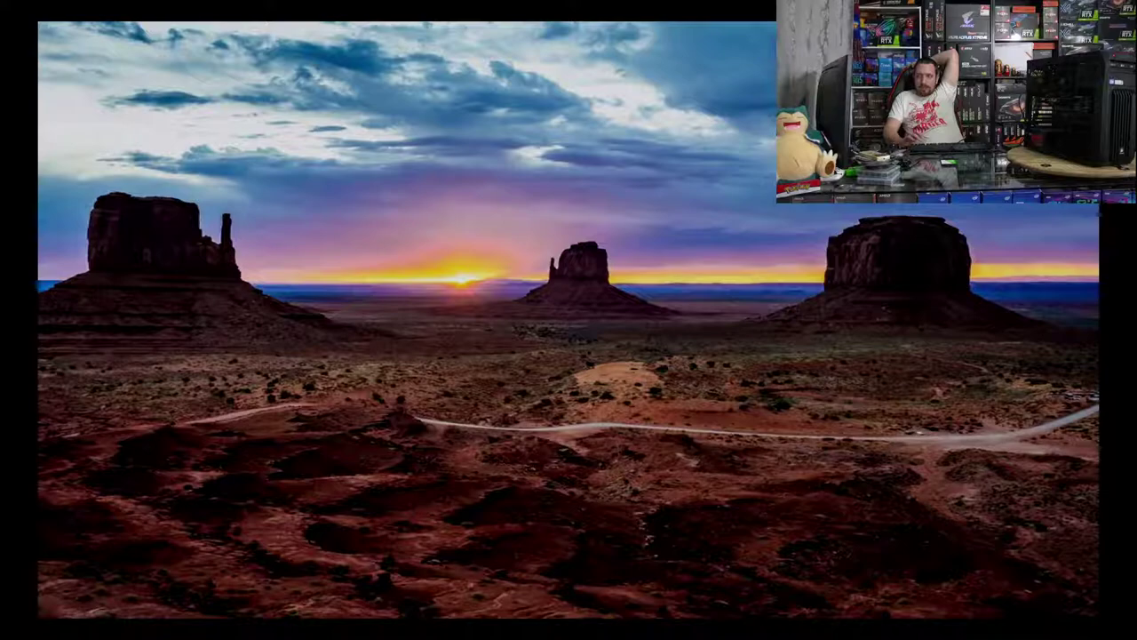
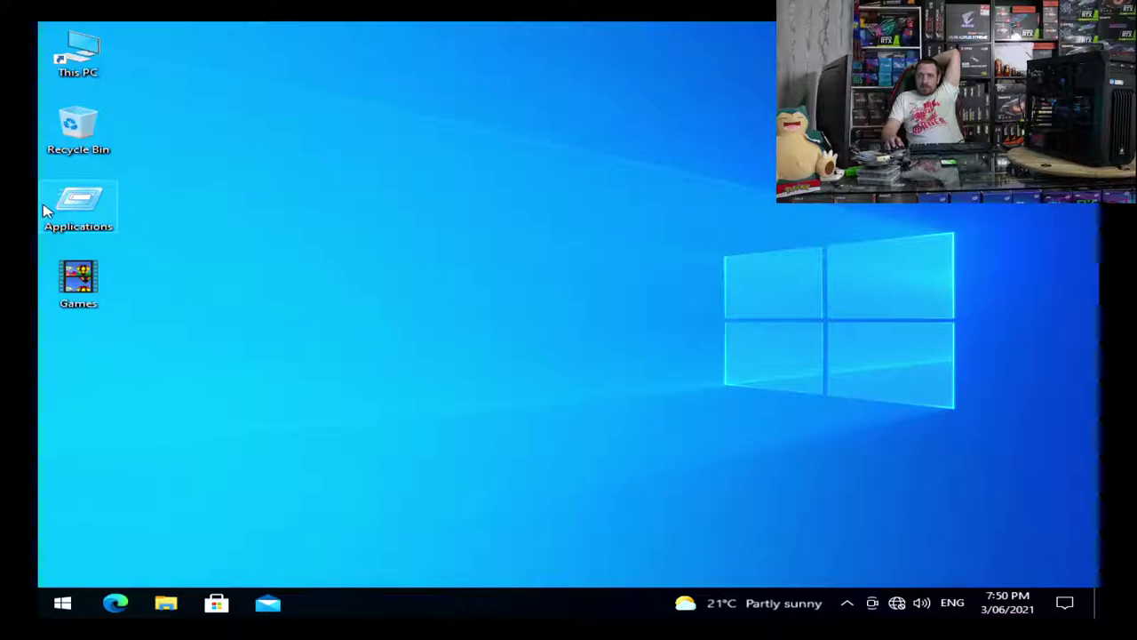
double_click(83, 211)
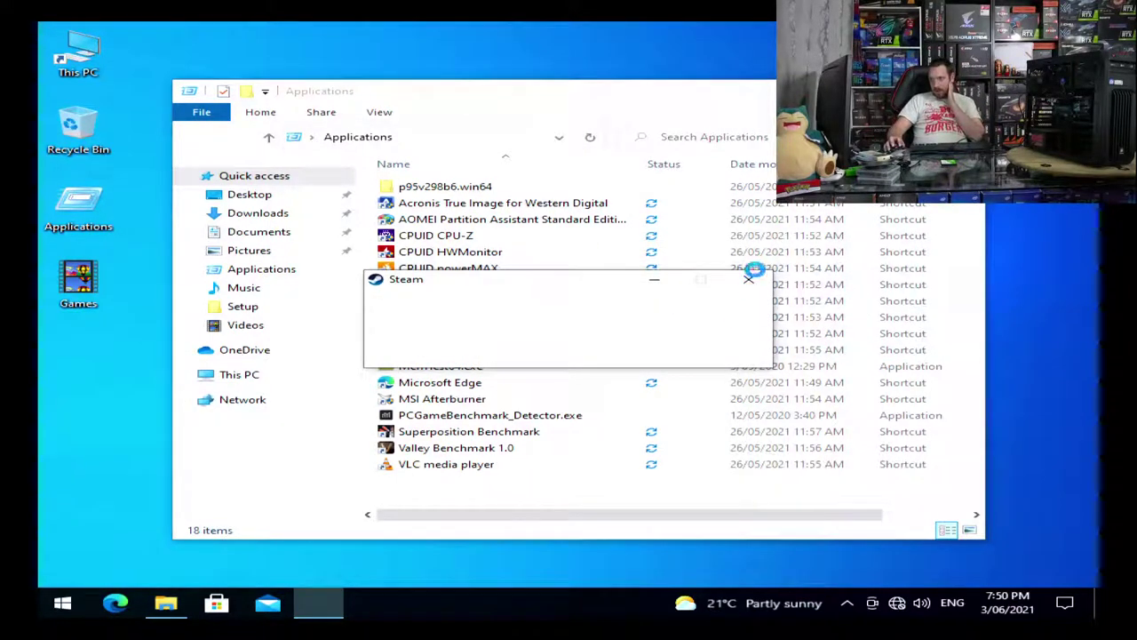
- Close the Steam window and launch the CPUID CPU-Z shortcut from the Applications folder
click(747, 279)
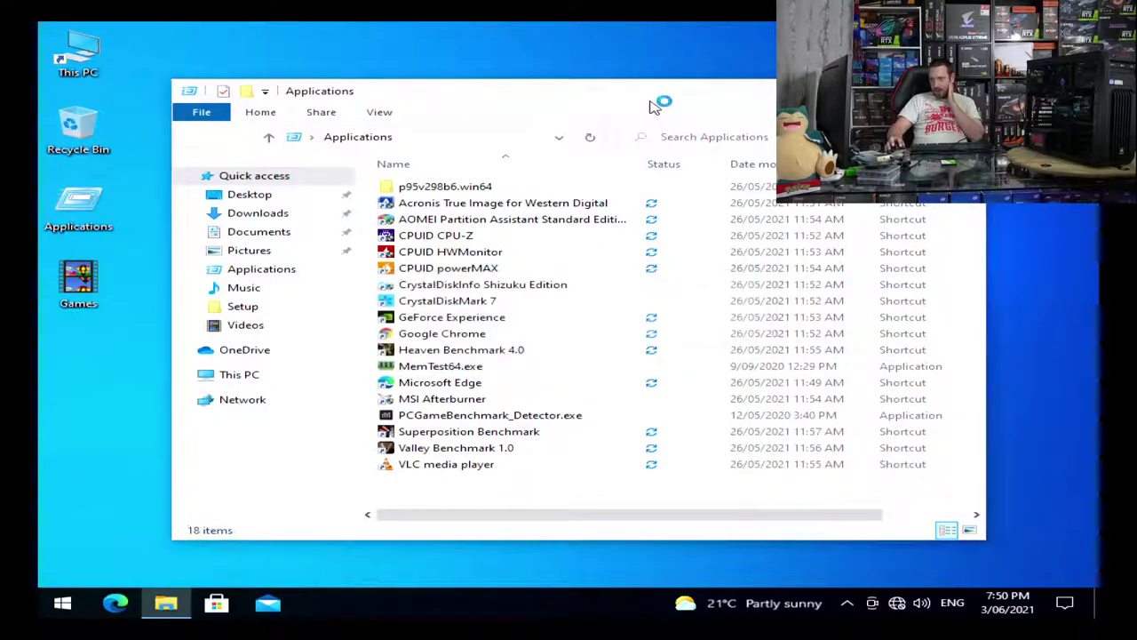
click(400, 236)
double_click(397, 242)
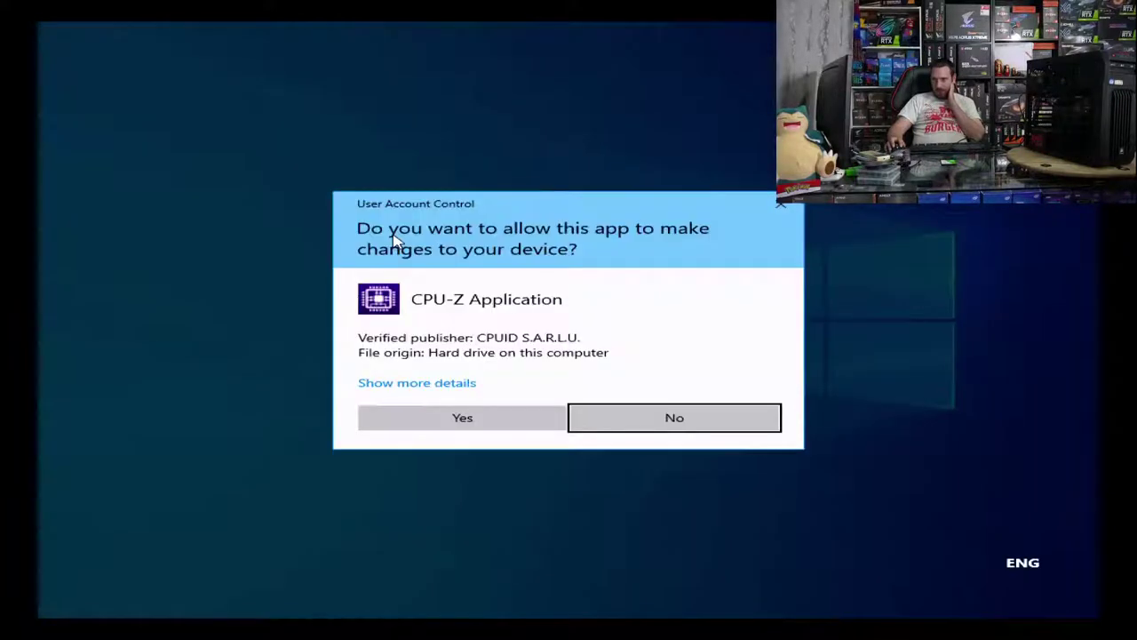
- Approve CPU-Z, check its Caches, Mainboard, Memory and SPD tabs, then open Windows Settings
click(477, 425)
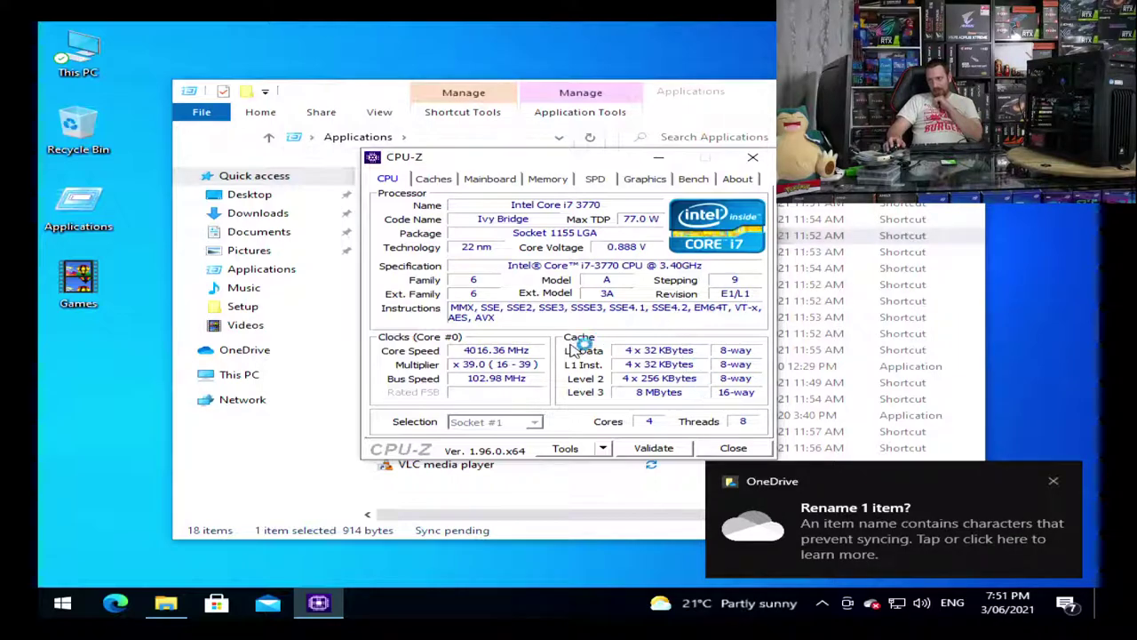
click(453, 180)
click(486, 180)
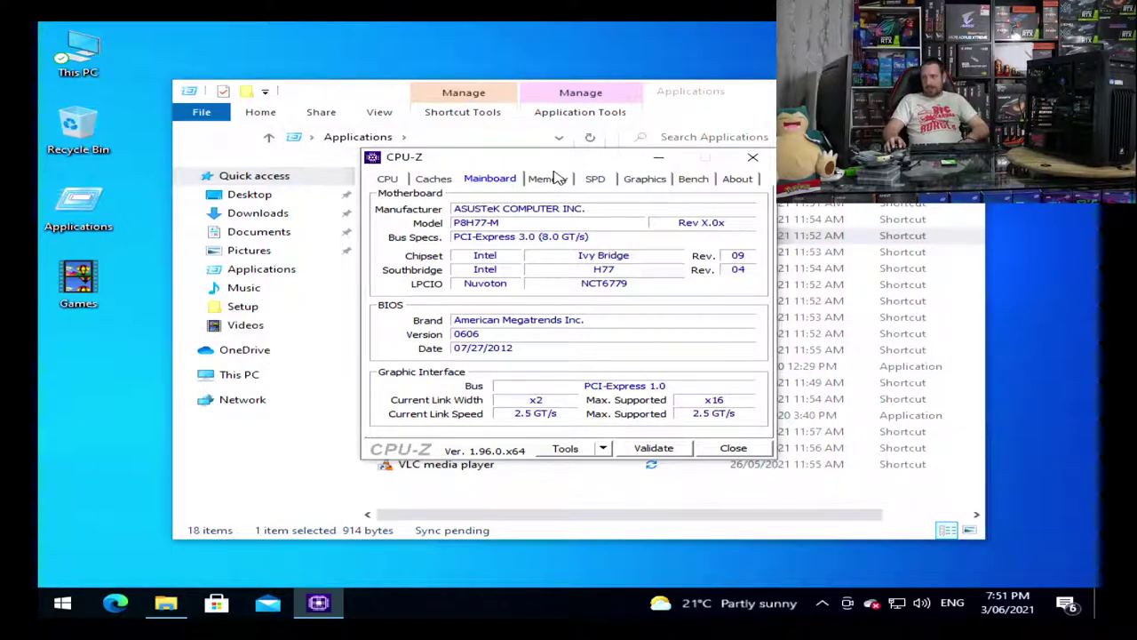
click(552, 178)
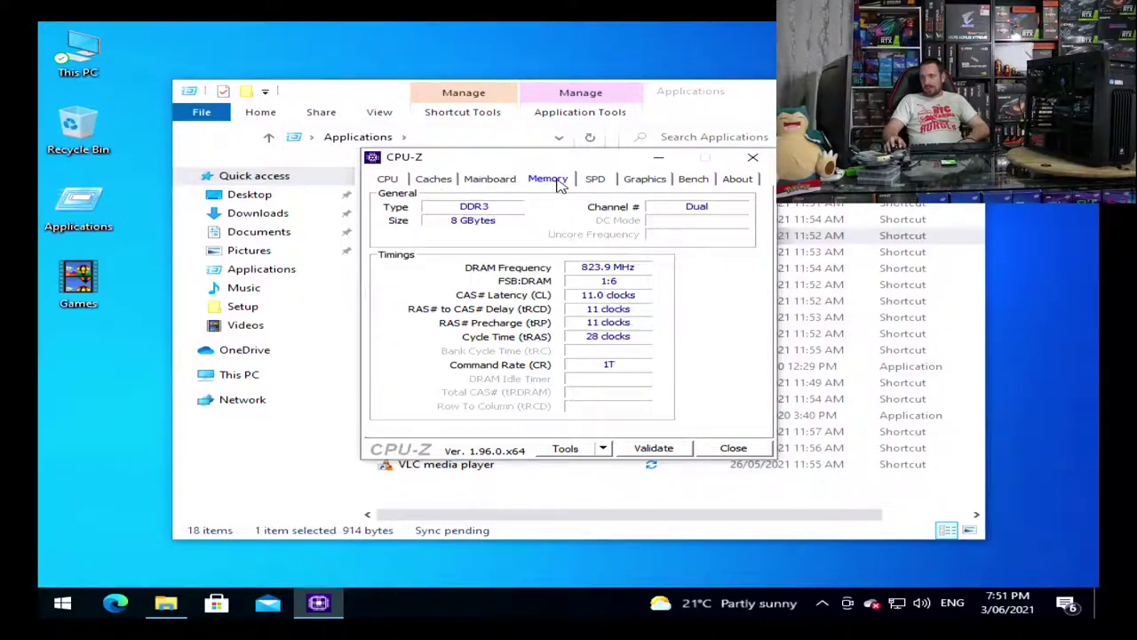
click(606, 182)
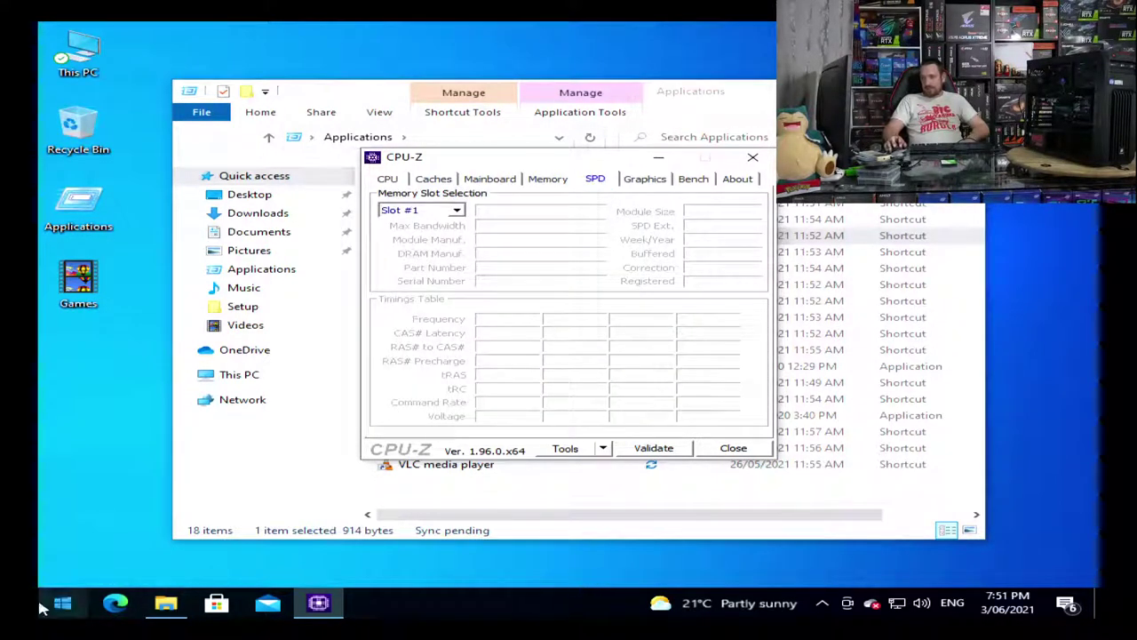
click(41, 607)
click(63, 533)
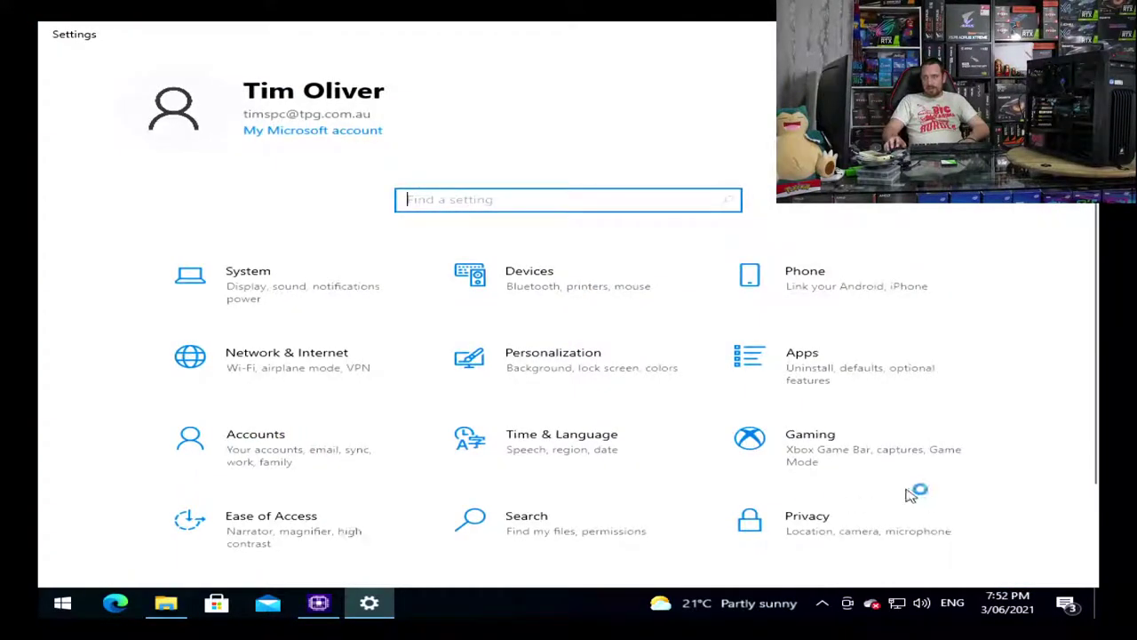
- Go to Update & Security and expand the optional Driver updates list
scroll(258, 502, down, 2)
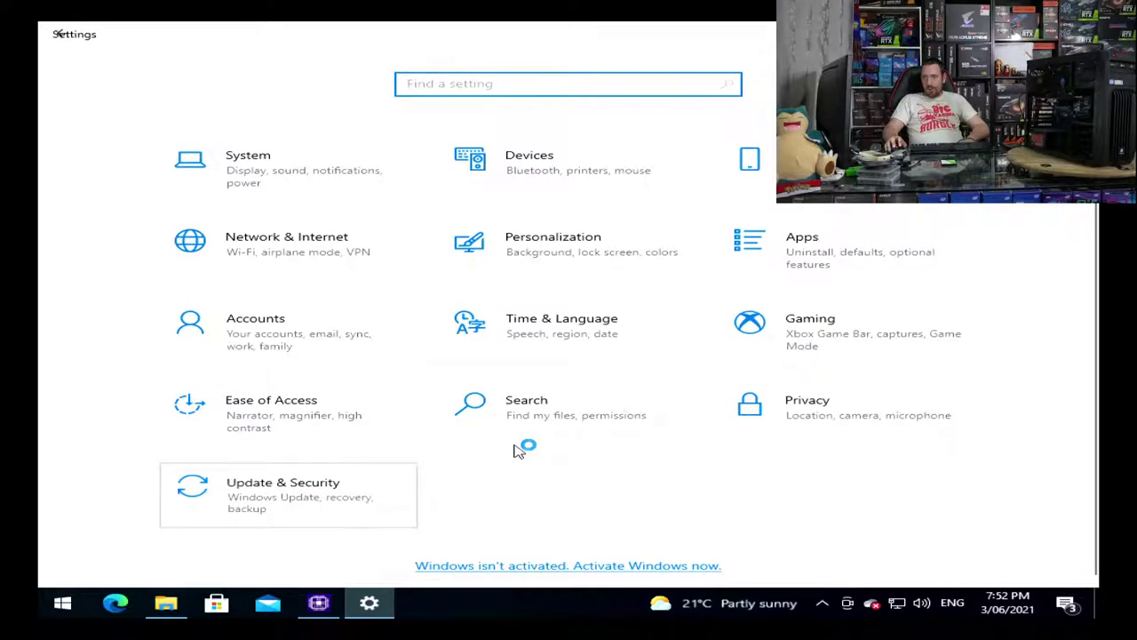
click(232, 467)
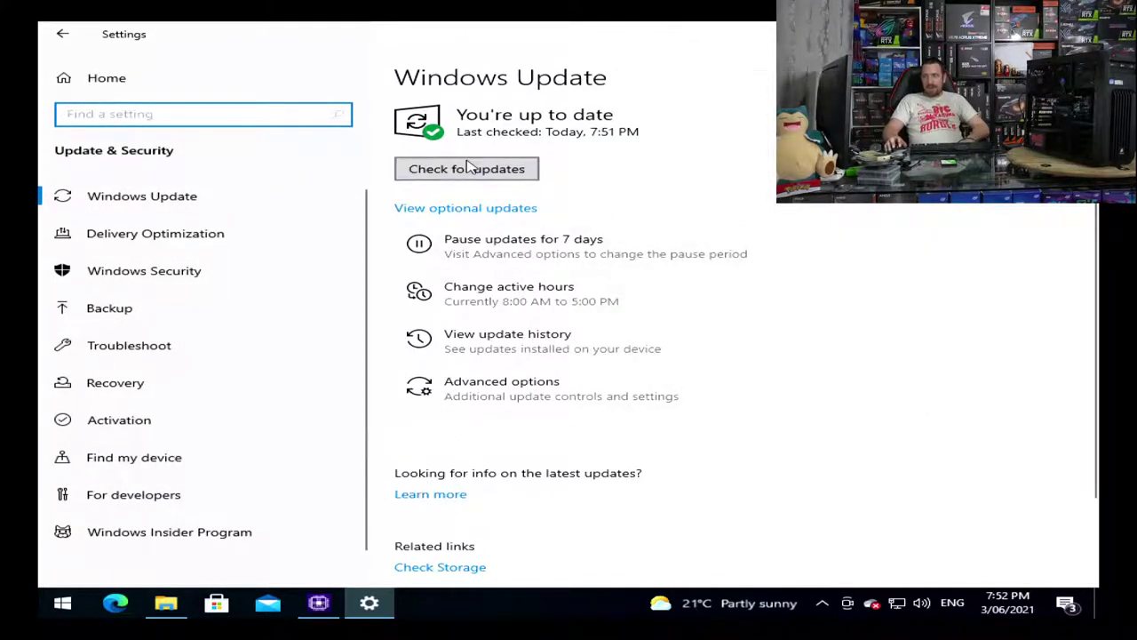
click(477, 212)
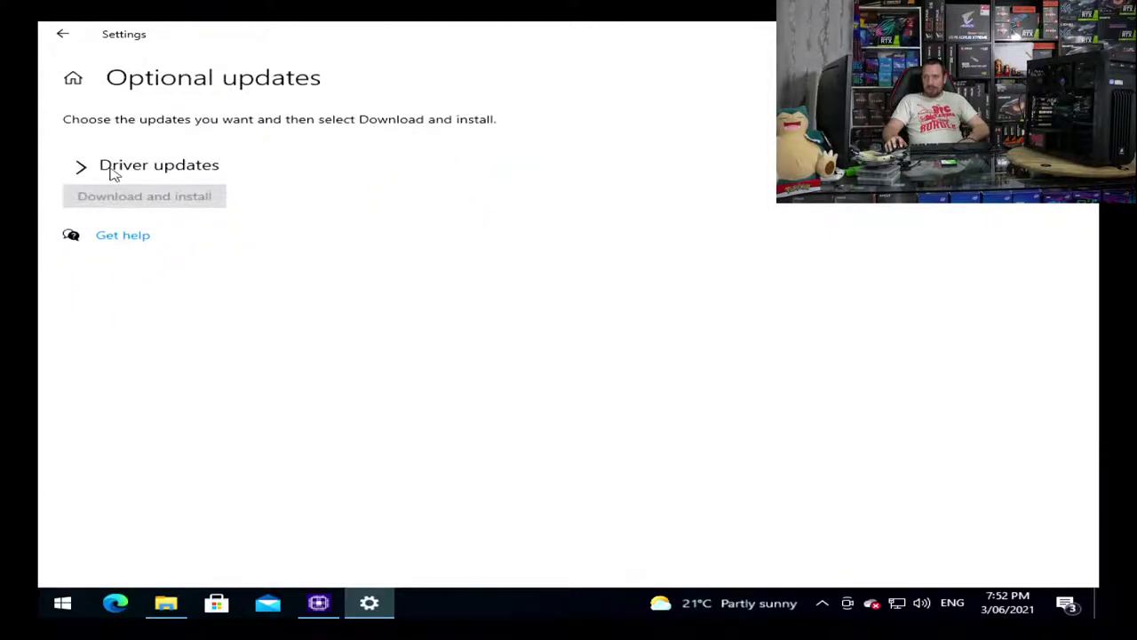
click(112, 168)
- Tick all eight optional driver updates, including Intel net 22.50.1.1 and AMD HD Audio, and install them
scroll(162, 202, down, 2)
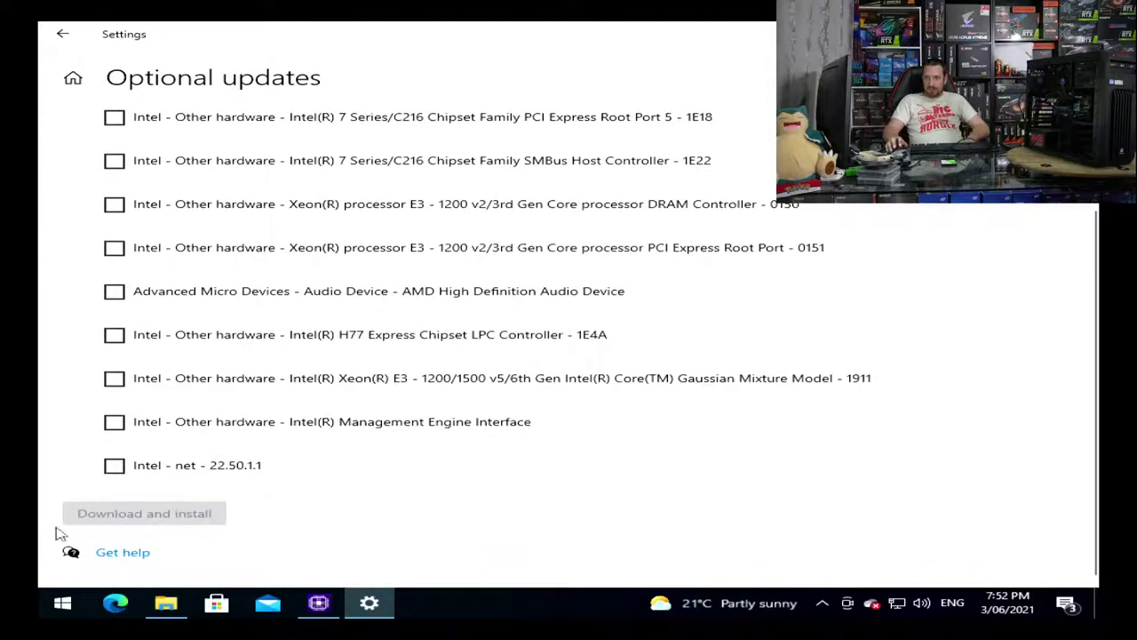
click(117, 469)
click(117, 424)
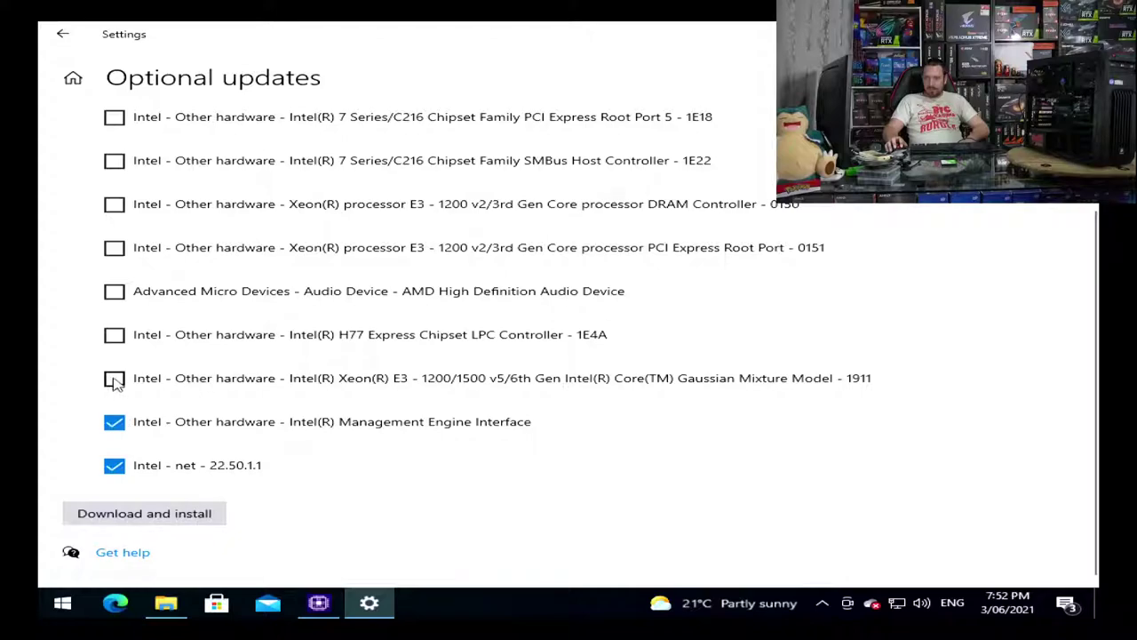
click(116, 380)
click(116, 337)
click(114, 293)
click(115, 250)
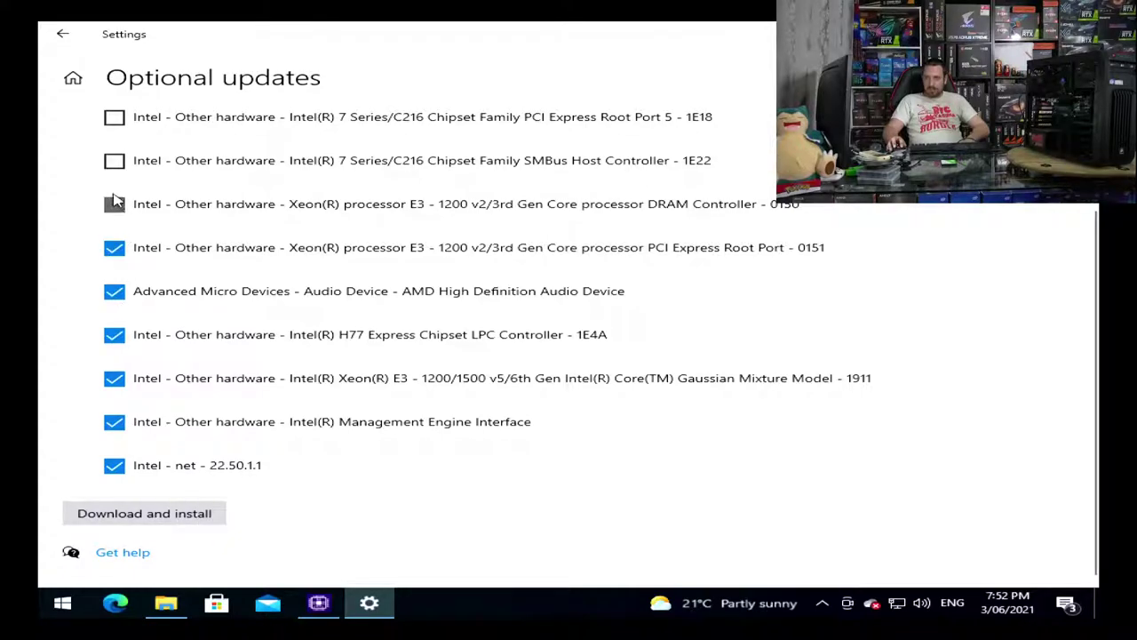
click(114, 119)
click(112, 163)
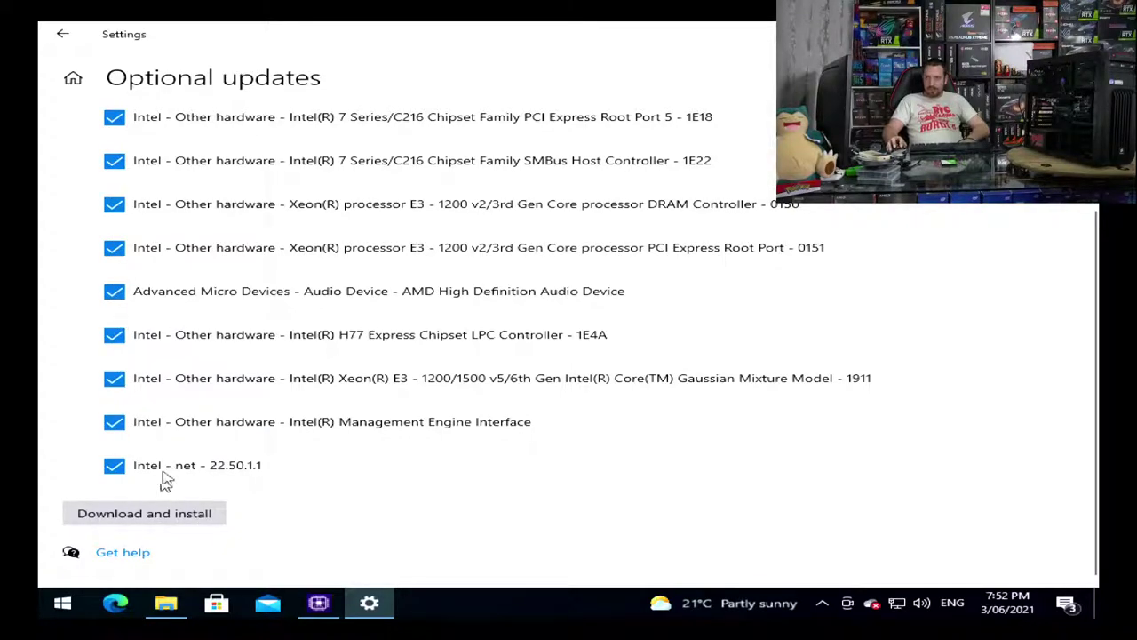
click(163, 504)
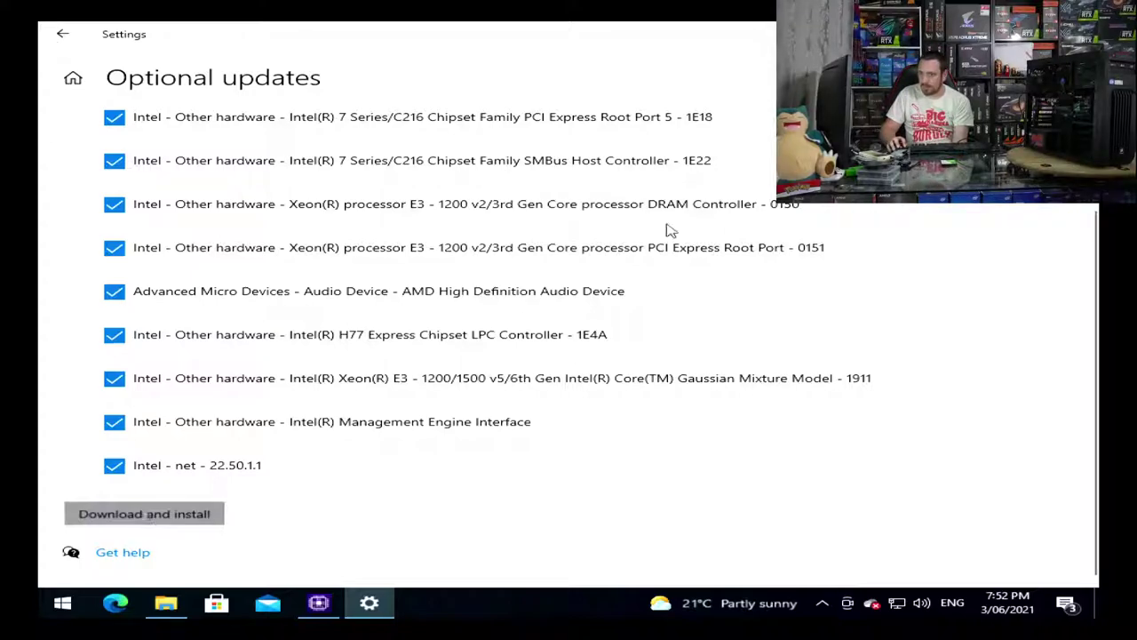
click(368, 603)
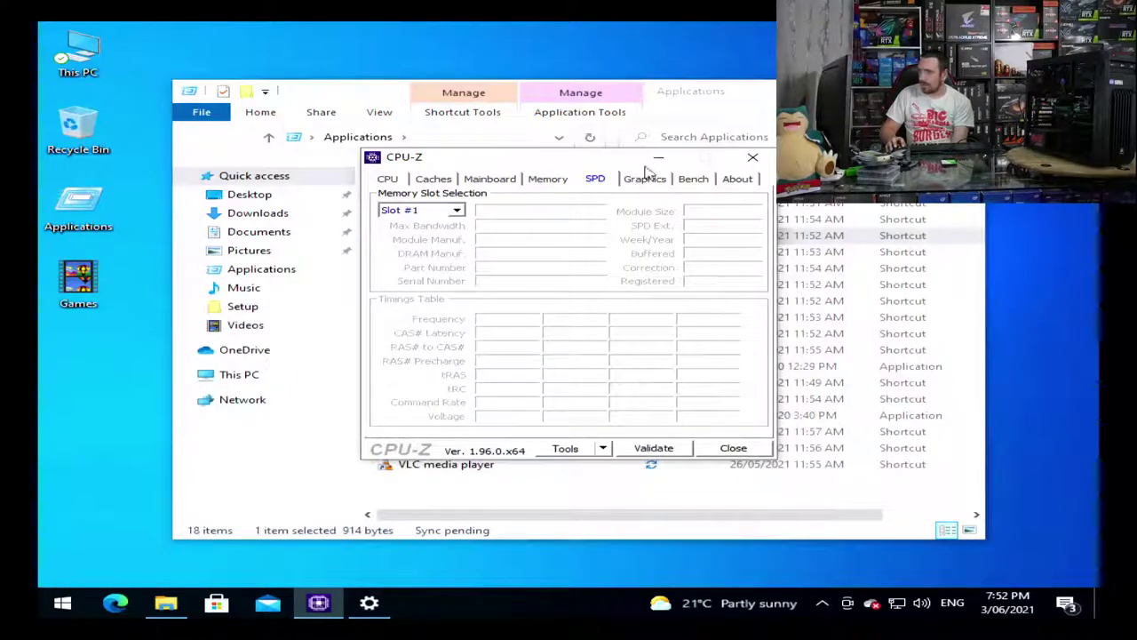
- Run CPU-Z's CPU benchmark on the Bench tab
click(693, 179)
click(647, 178)
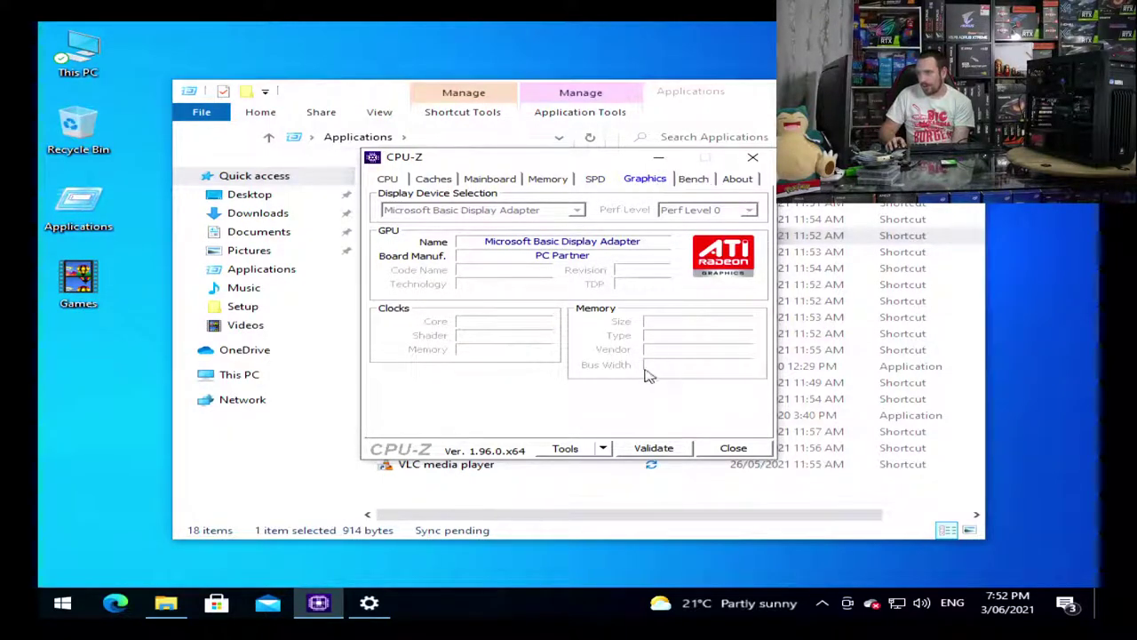
click(371, 605)
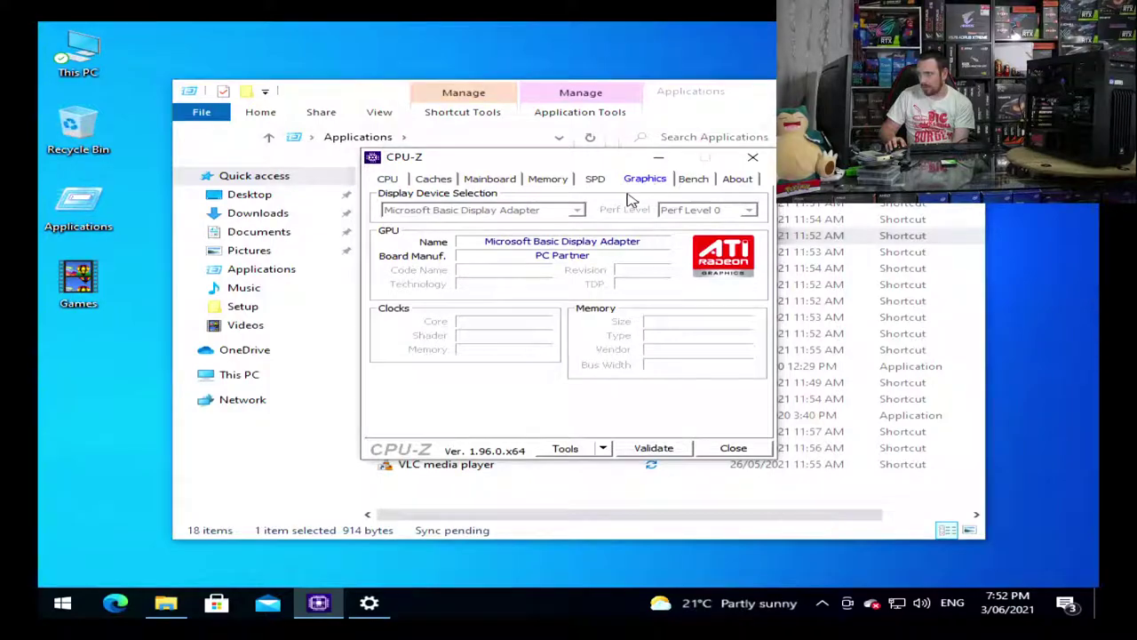
click(693, 178)
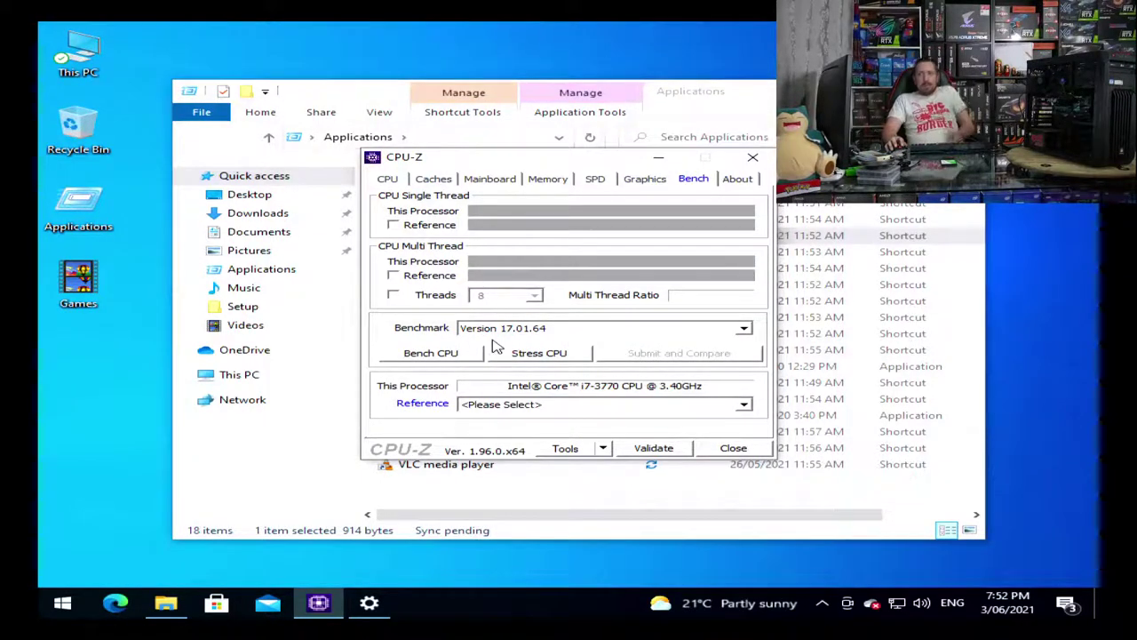
click(441, 354)
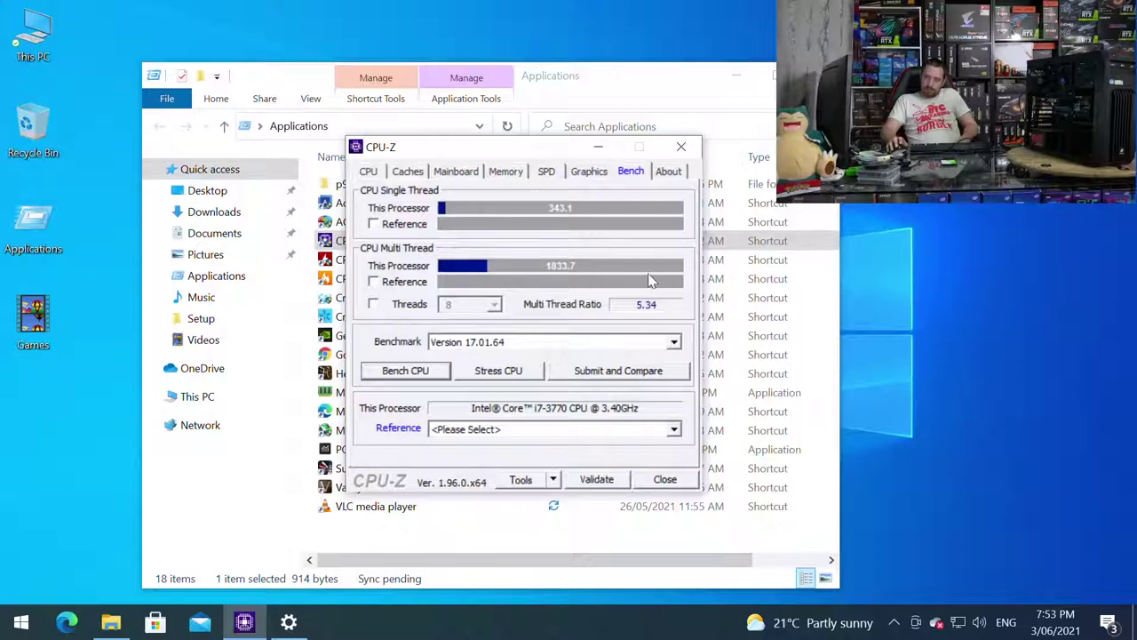
- Review the i7-3770's 343.1 single-thread and 1833.7 multi-thread scores, then close CPU-Z
click(368, 171)
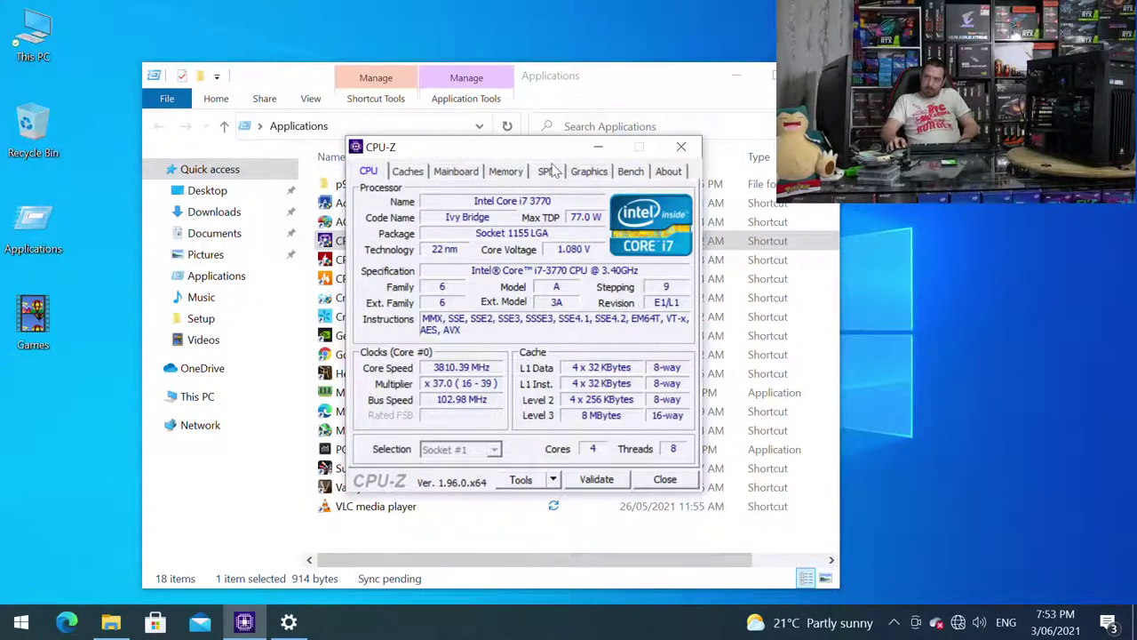
click(634, 175)
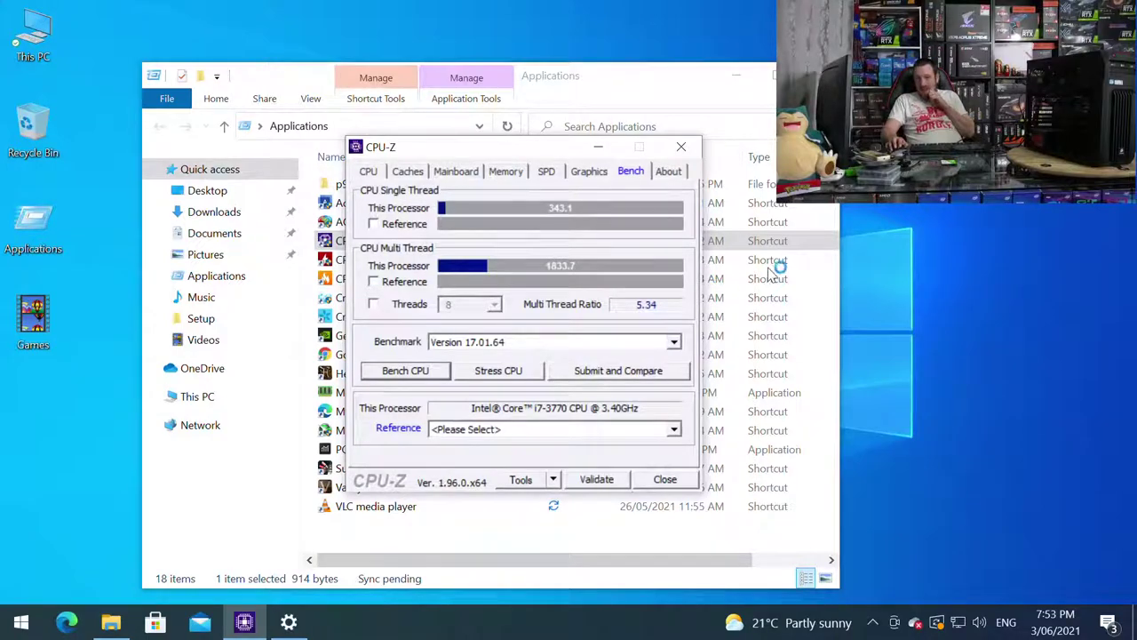
click(288, 622)
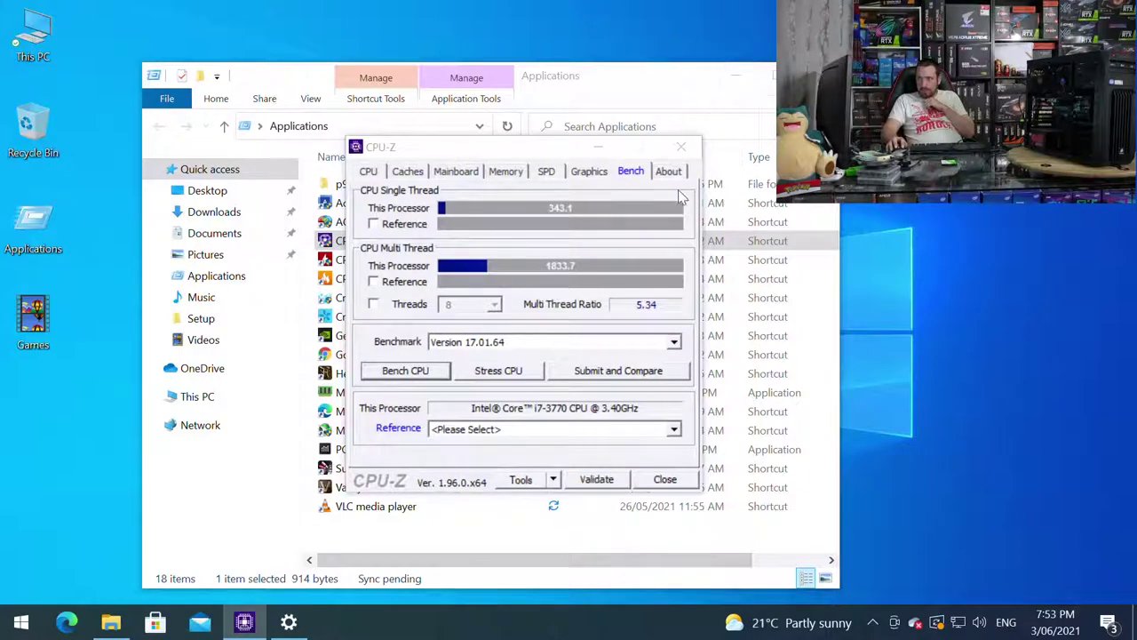
click(680, 147)
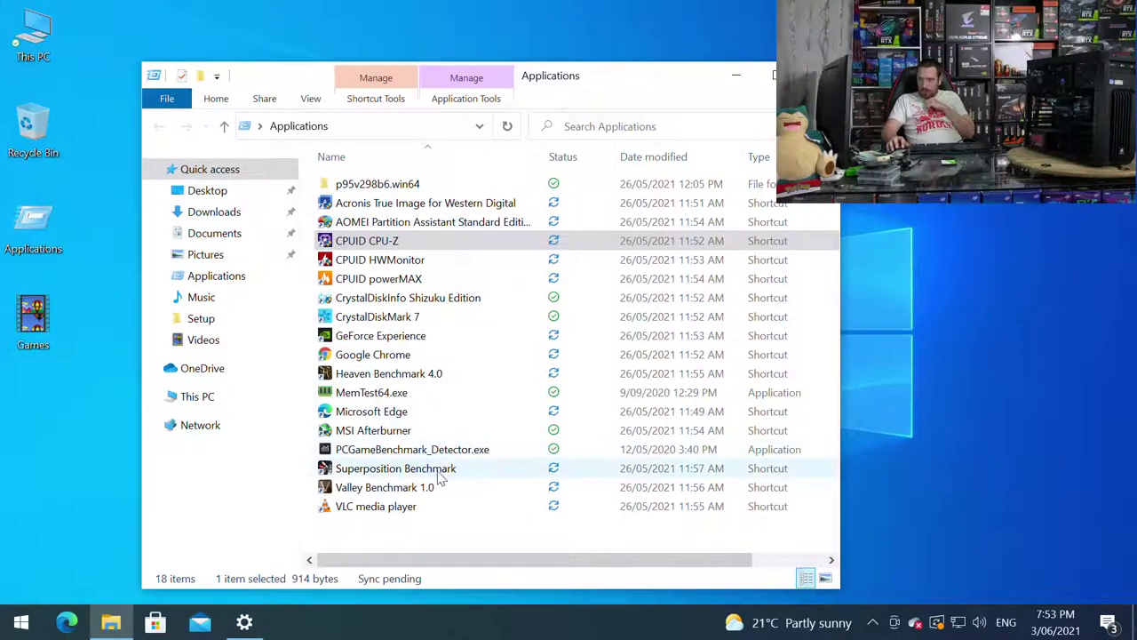
- Launch HWMonitor as administrator, scroll through the i7-3770 sensor readings, then bring up Task Manager
click(499, 266)
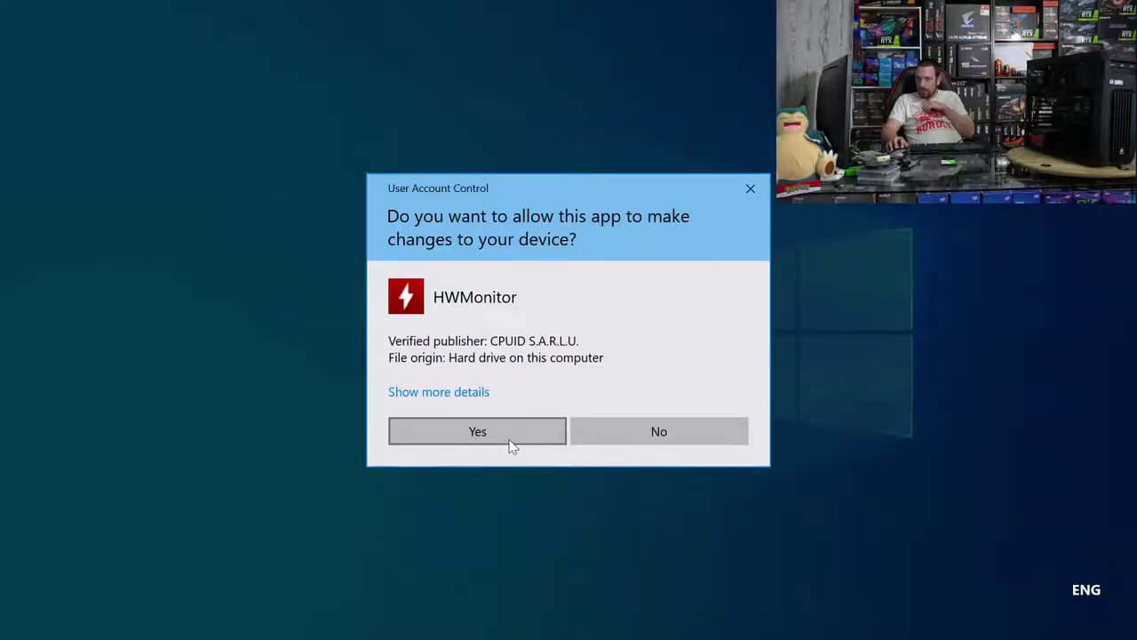
click(509, 439)
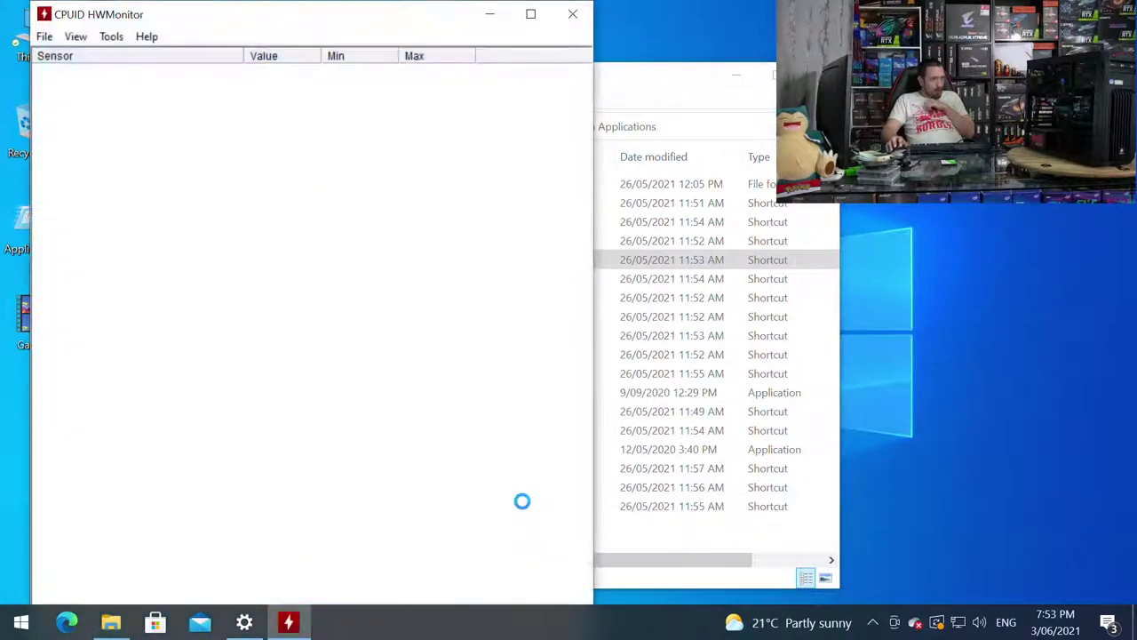
scroll(595, 449, down, 6)
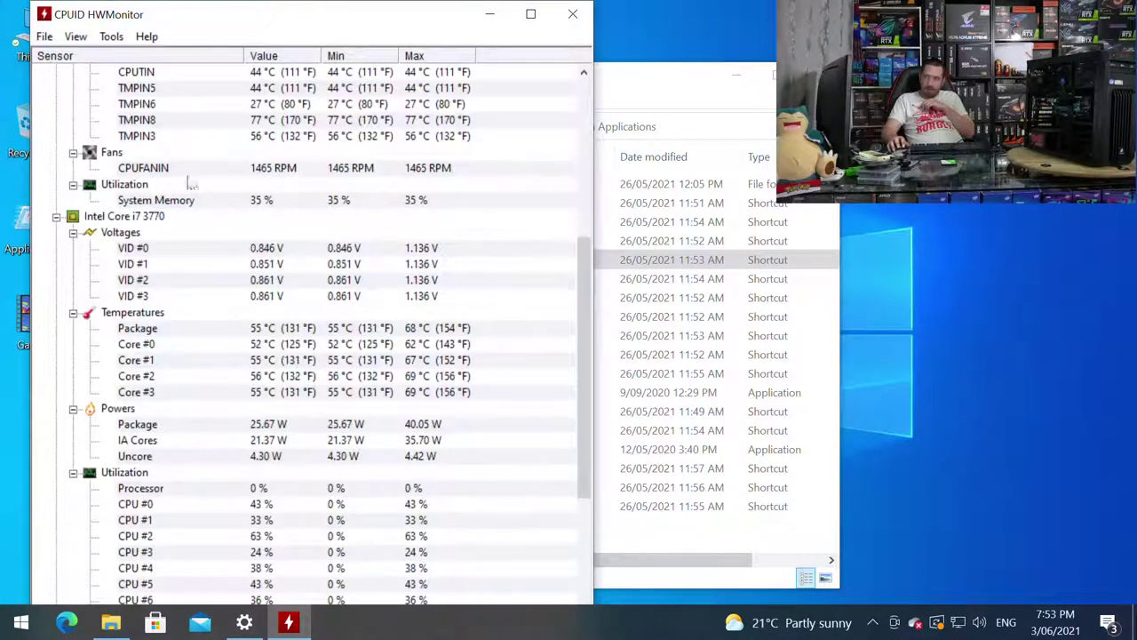
scroll(293, 304, down, 2)
scroll(347, 396, down, 2)
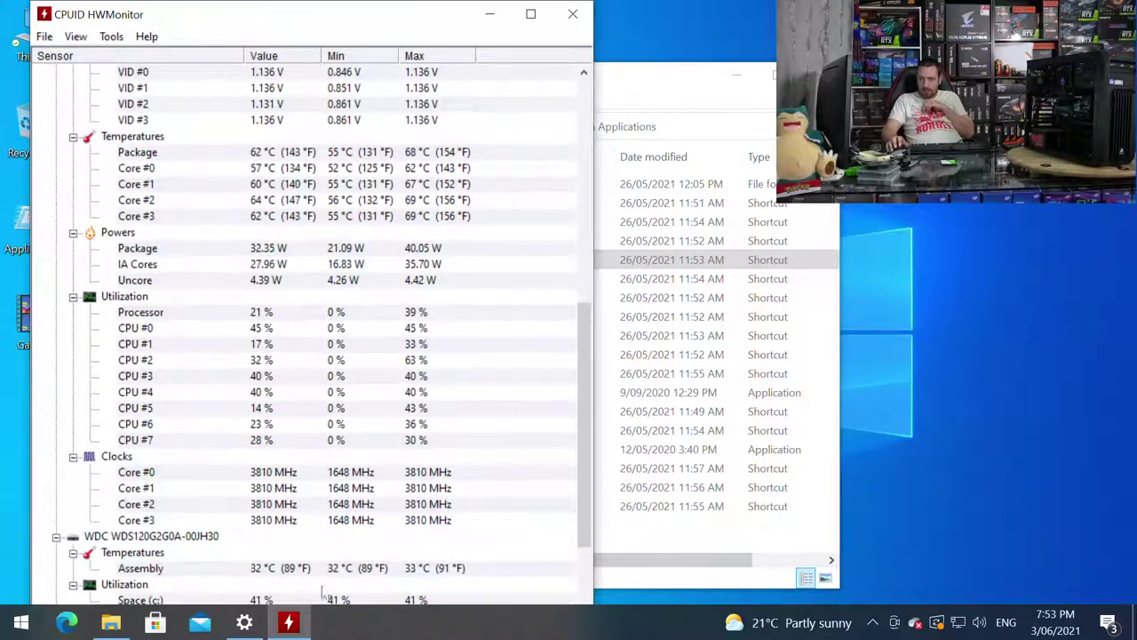
key(ctrl+alt+Delete)
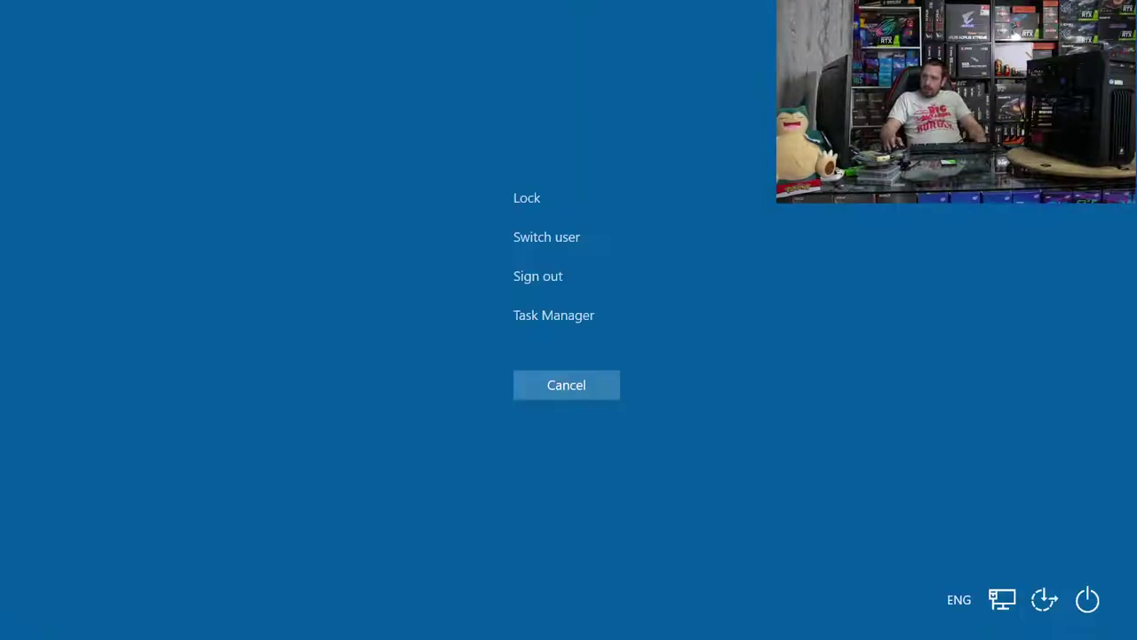
click(592, 314)
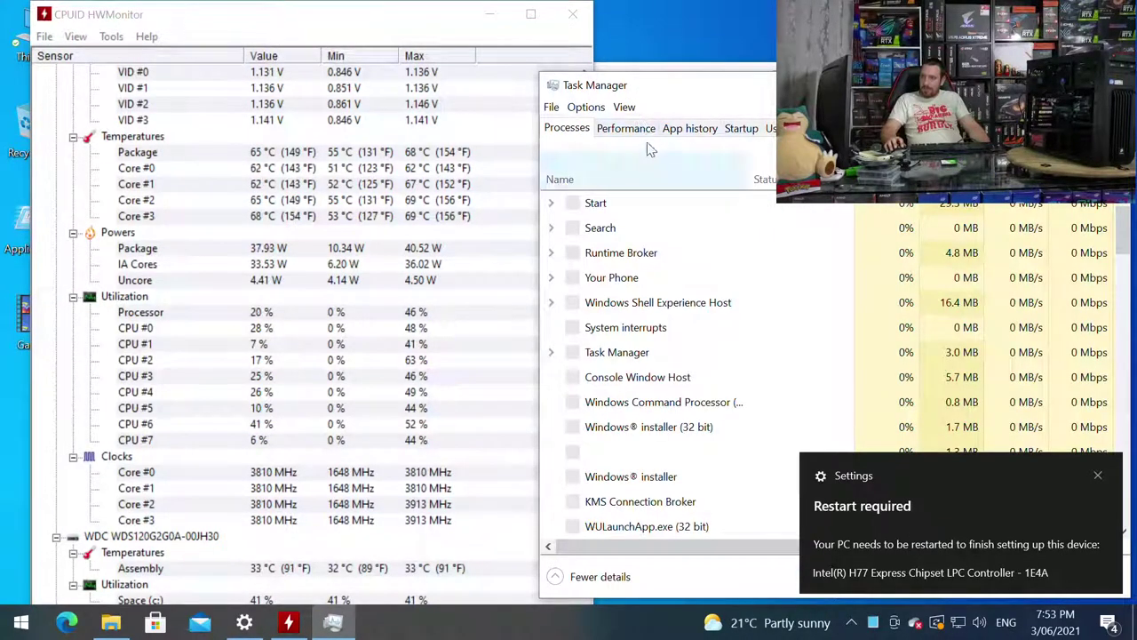
- Check the CPU, memory, disk and Ethernet graphs, dismiss the restart notice, and minimise Task Manager
click(640, 130)
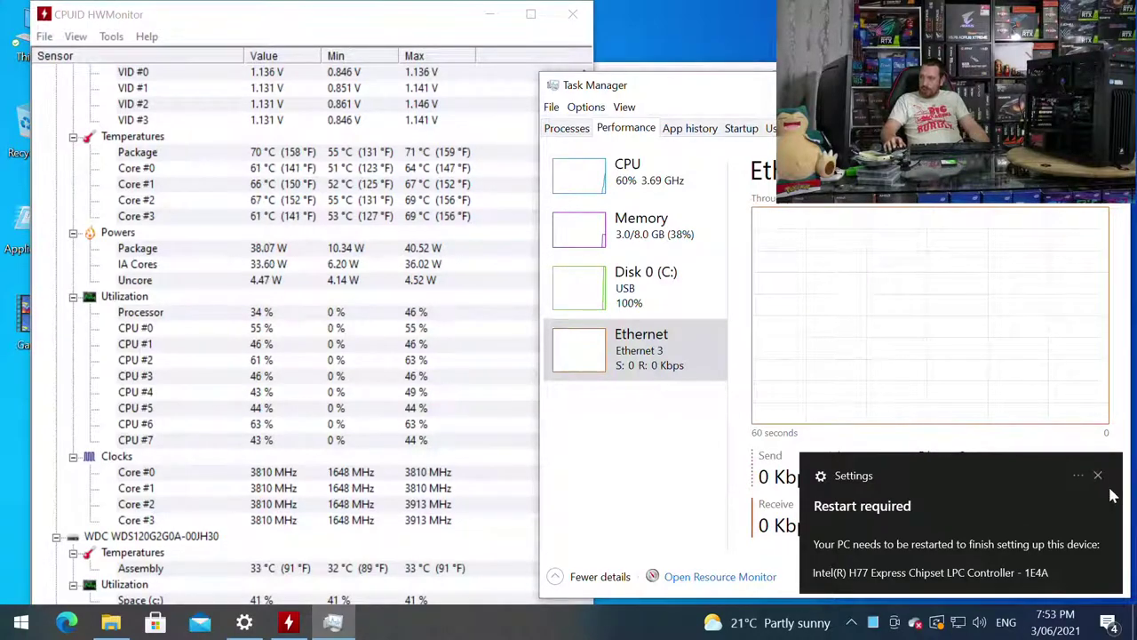
click(1098, 476)
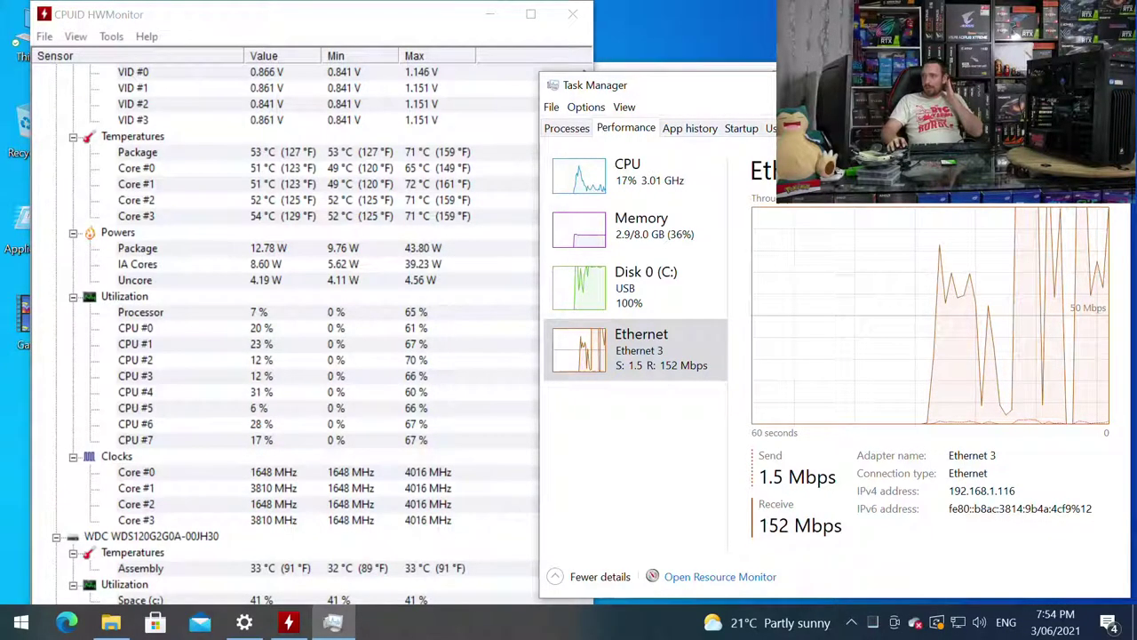
key(super+Down)
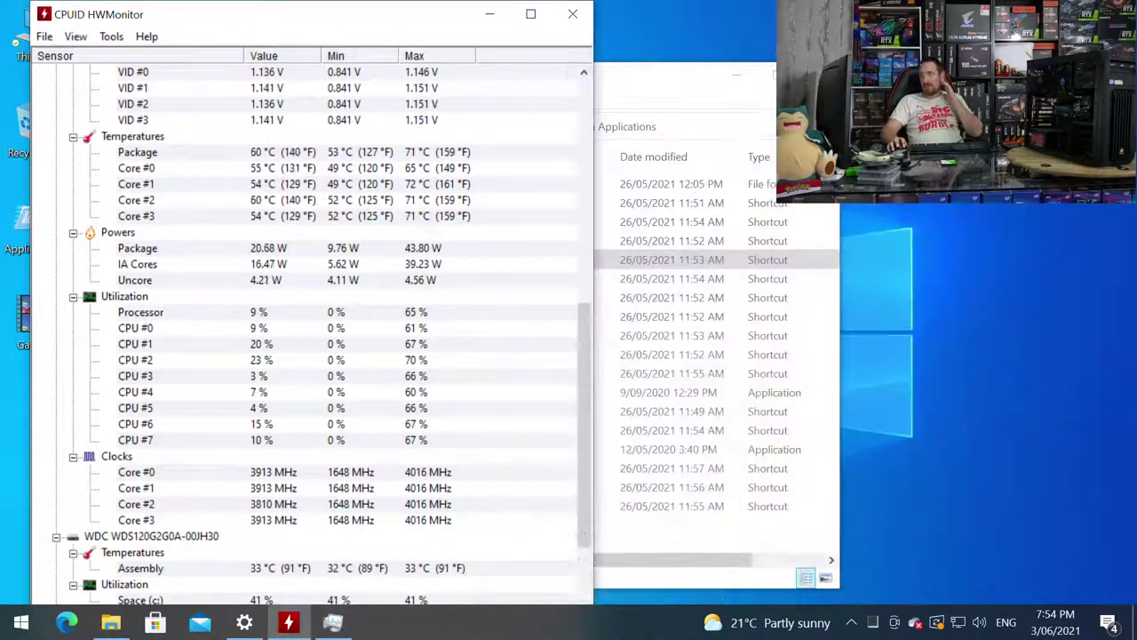
- Bring the Applications folder window forward and minimise it
click(668, 103)
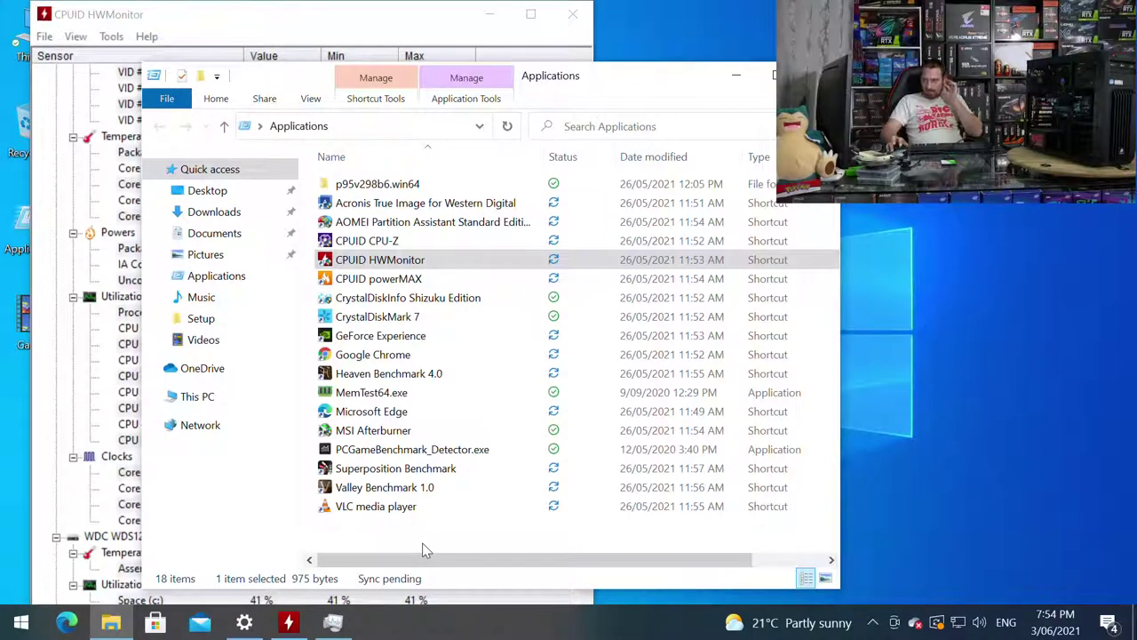
click(245, 622)
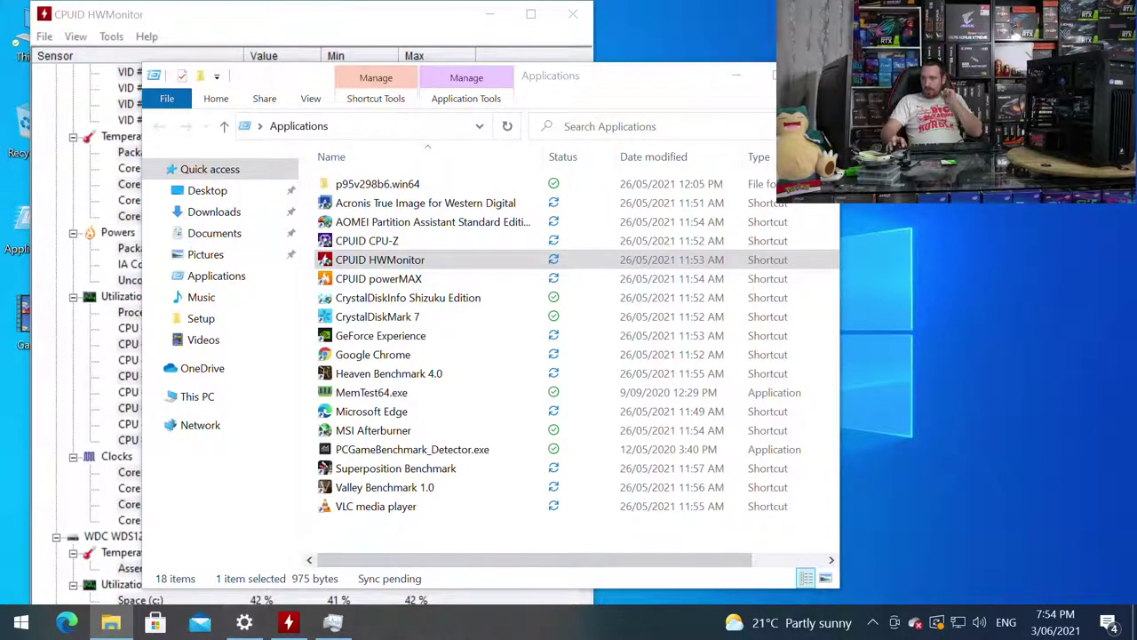
click(751, 78)
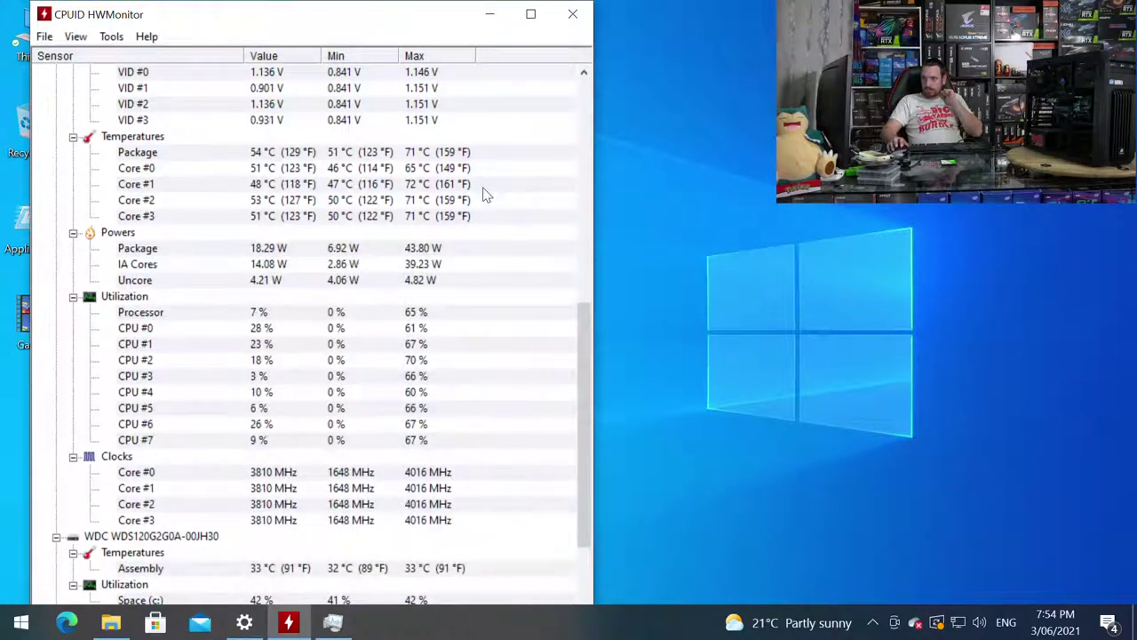
- Scroll HWMonitor's motherboard sensors and select TMPIN8 (80 °C max, CPU fan 1527 RPM peak)
scroll(484, 193, down, 3)
scroll(485, 193, up, 6)
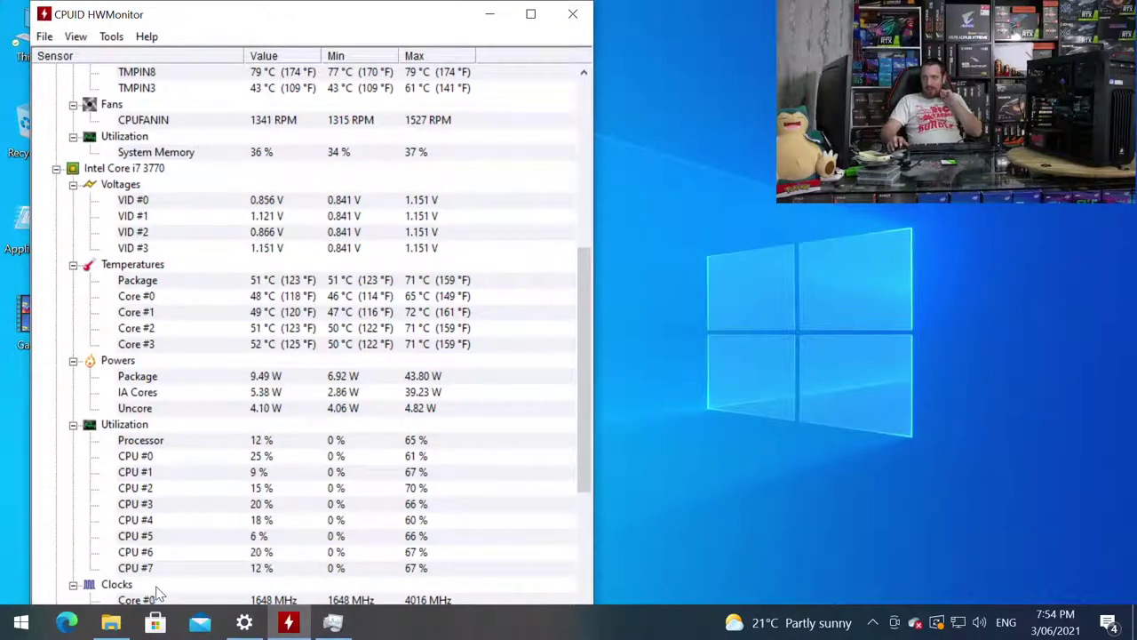
scroll(231, 509, up, 7)
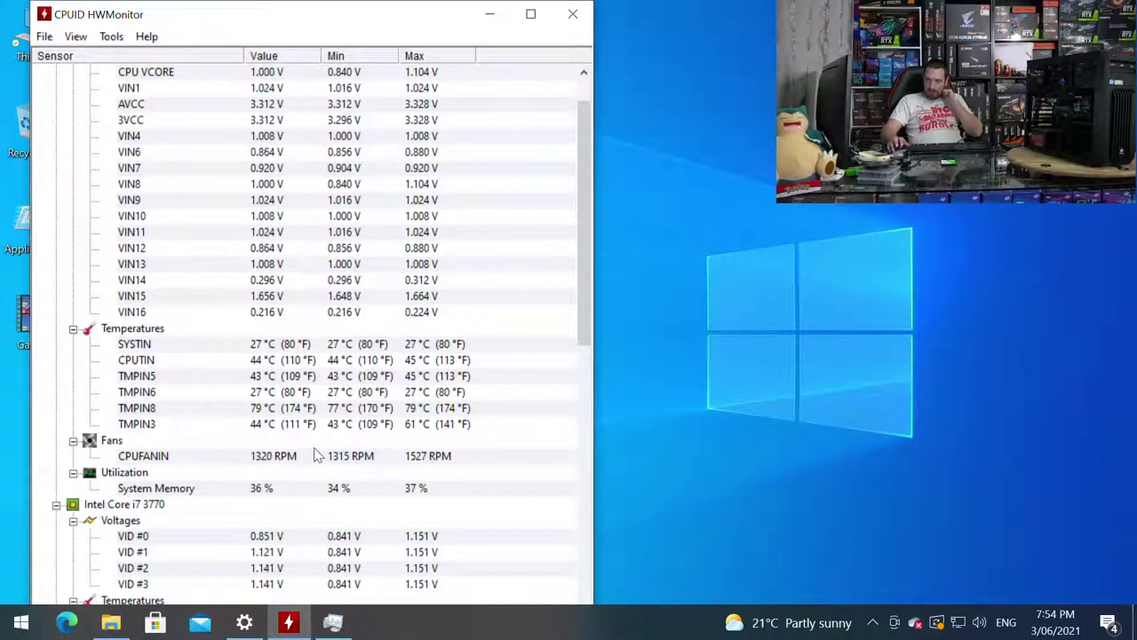
scroll(316, 454, down, 3)
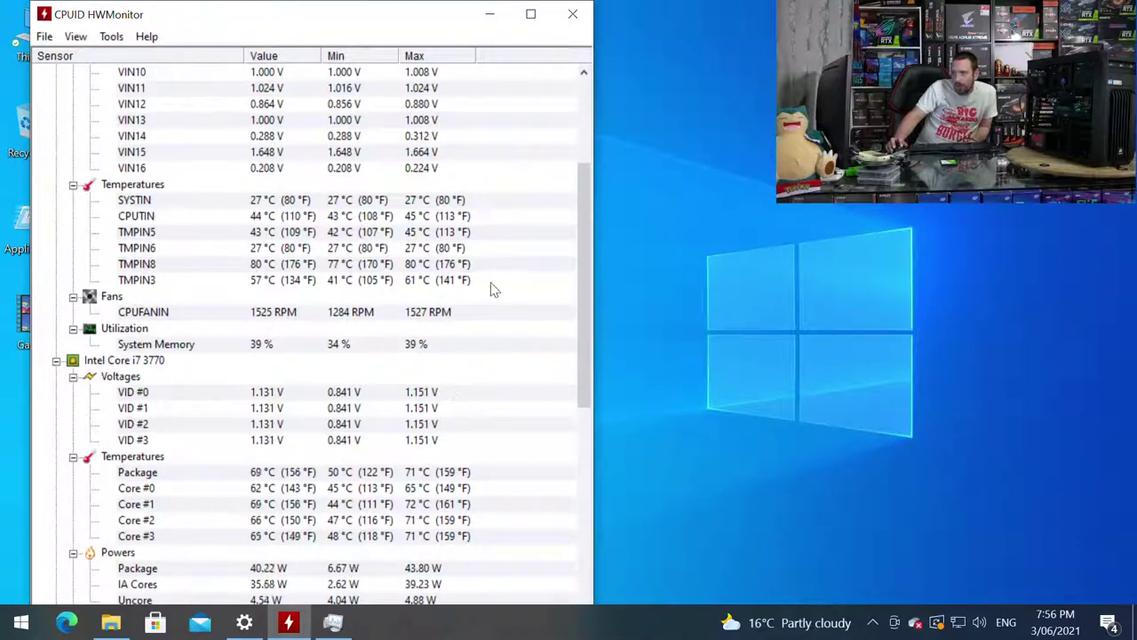
click(148, 270)
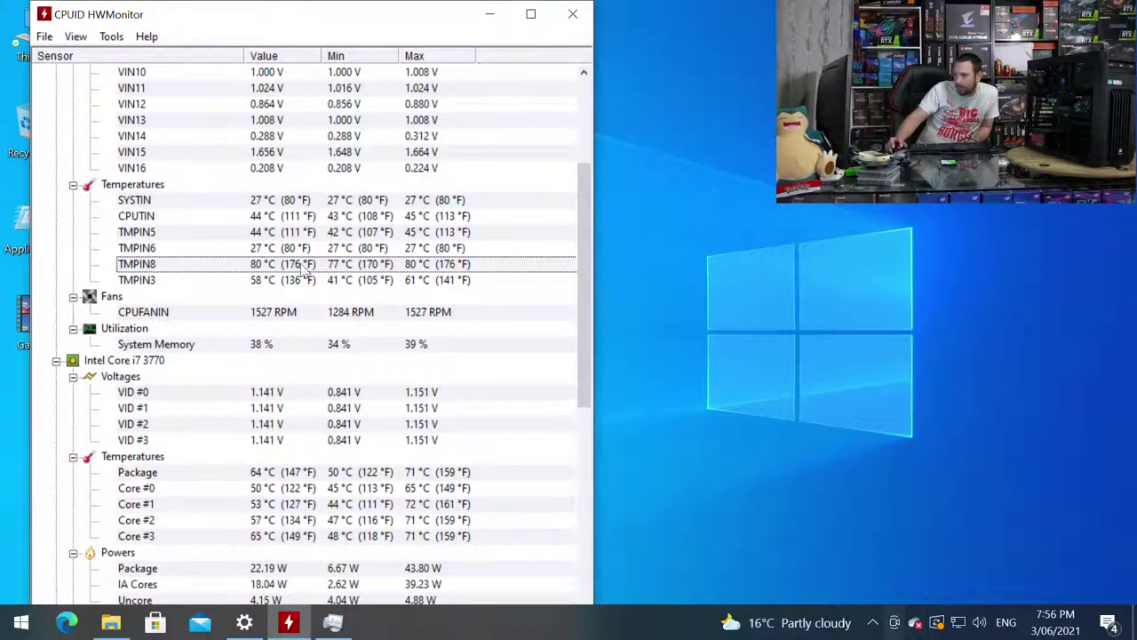
- Close HWMonitor and choose Update and restart from the Start menu's power options
click(573, 13)
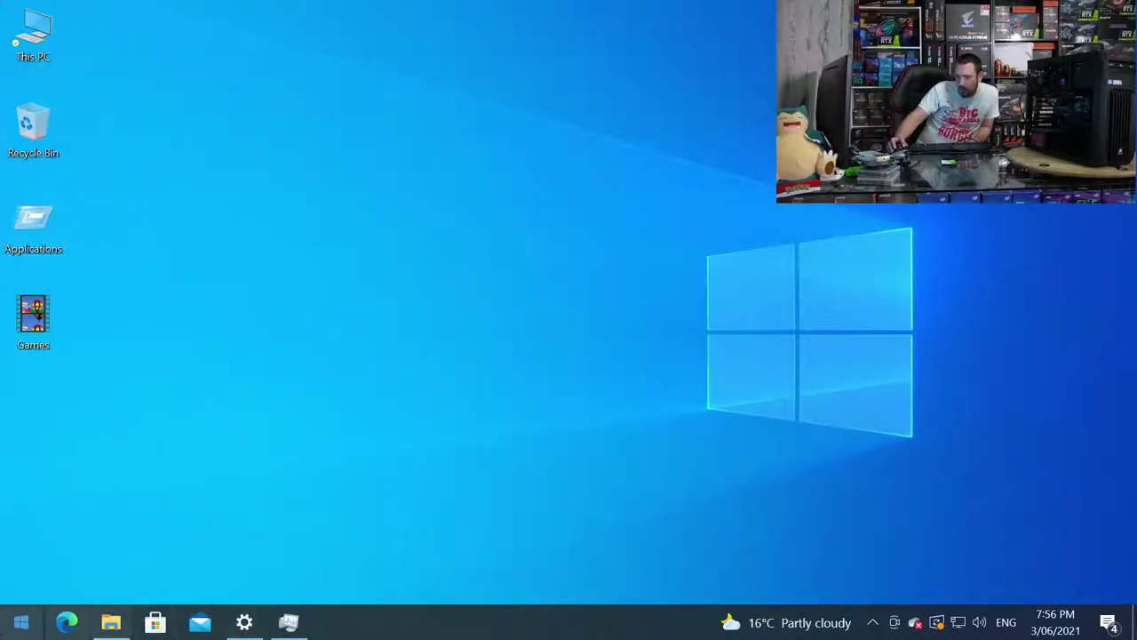
click(22, 622)
click(22, 583)
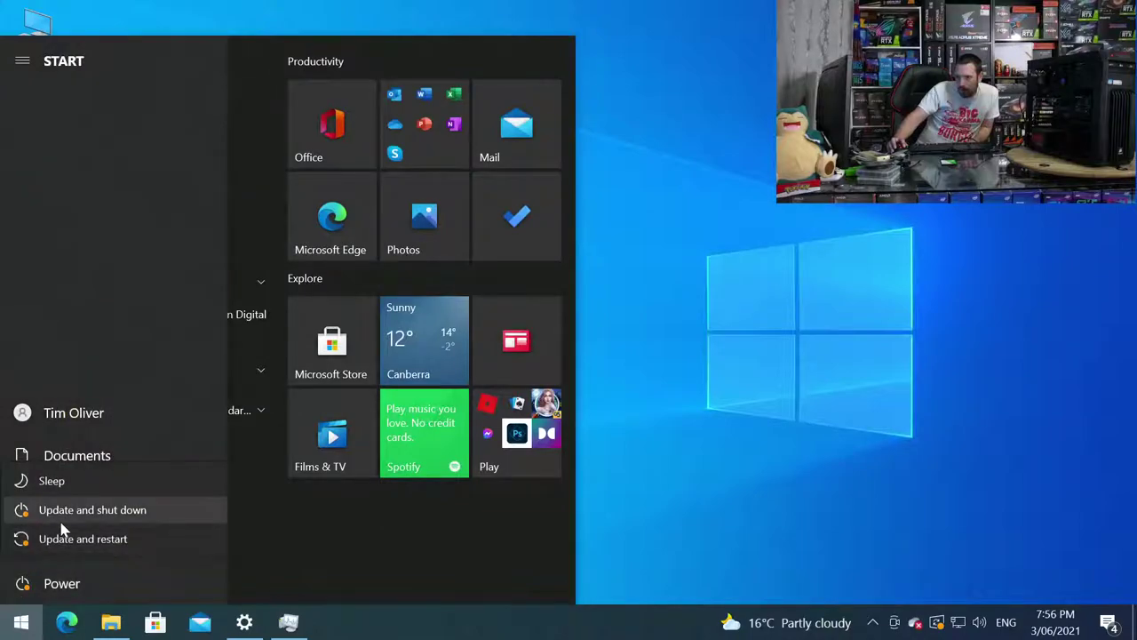
click(82, 540)
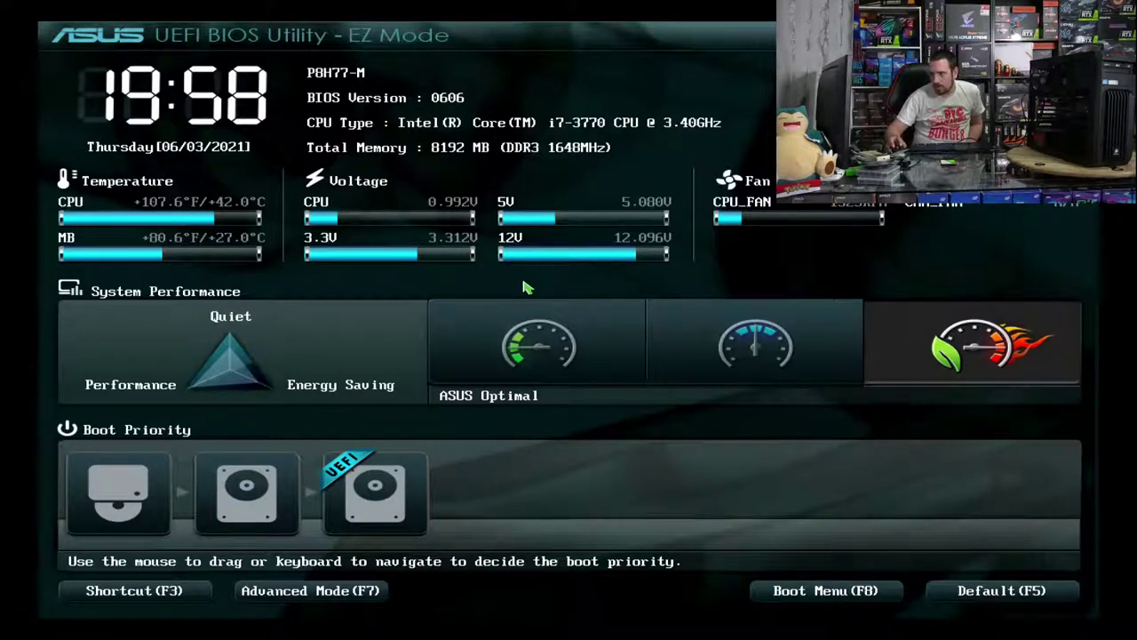
- Move the UEFI WDC WDS120G2G0A drive to first boot priority in EZ Mode
key(Tab)
key(Tab)
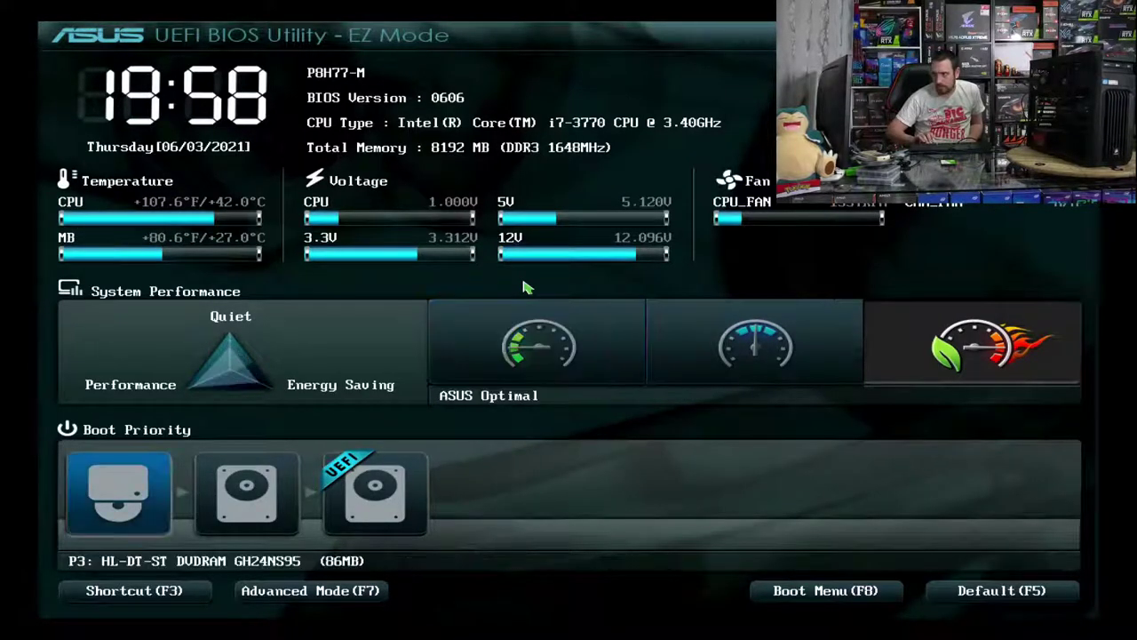
key(Right)
key(Right)
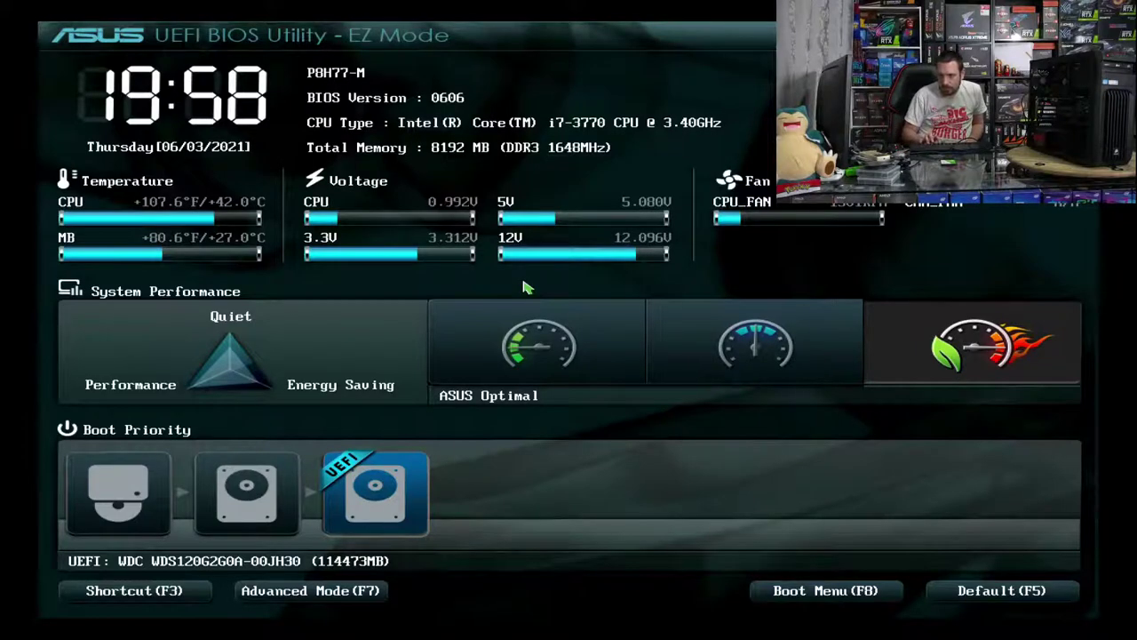
key(plus)
key(plus)
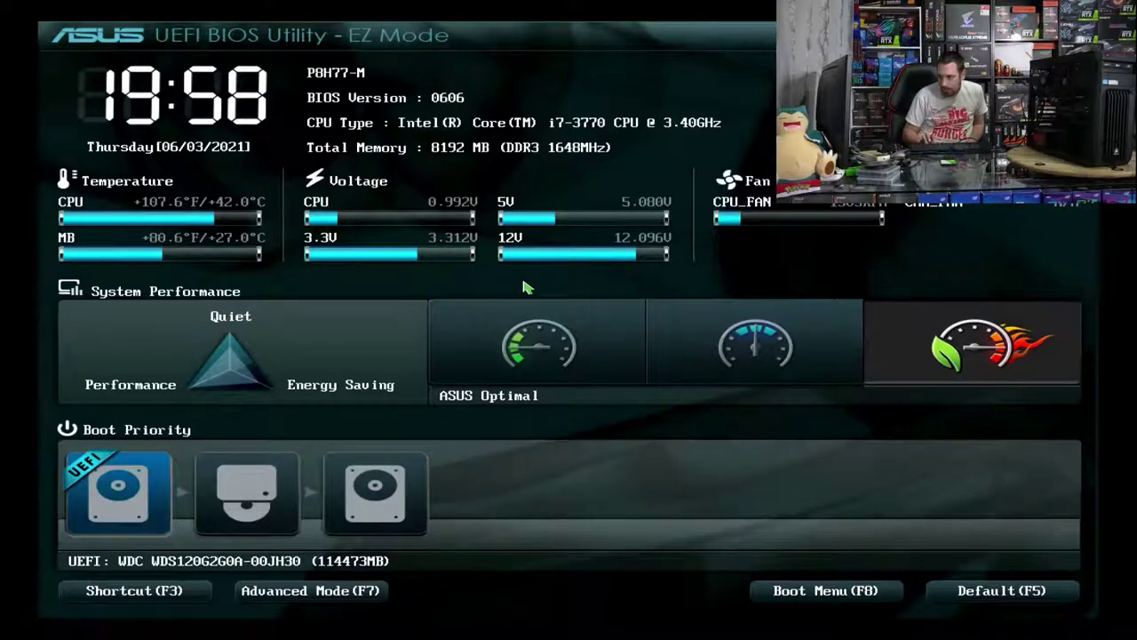
- Boot from 'UEFI: WDC WDS120G2G0A-00JH30' using the F8 Boot Menu
key(F8)
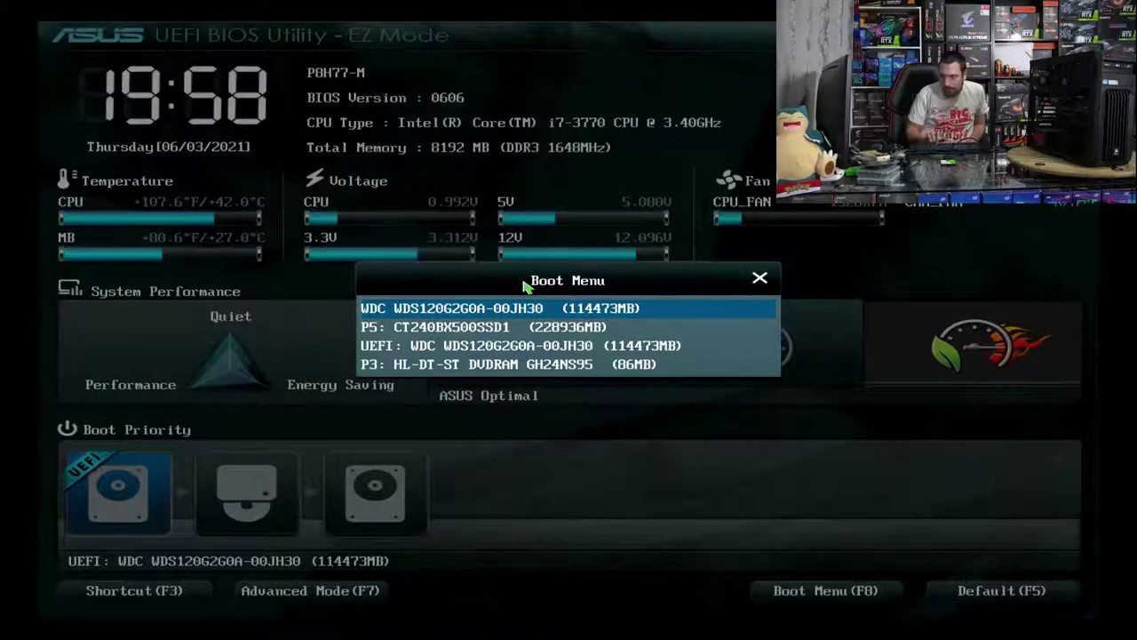
key(Down)
key(Down)
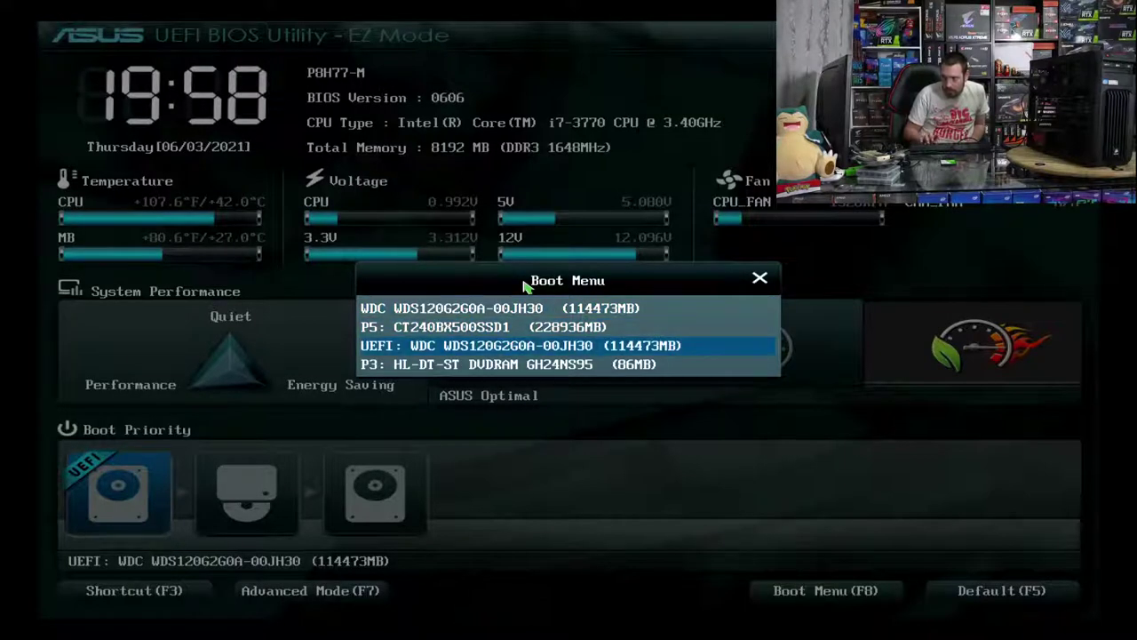
key(Return)
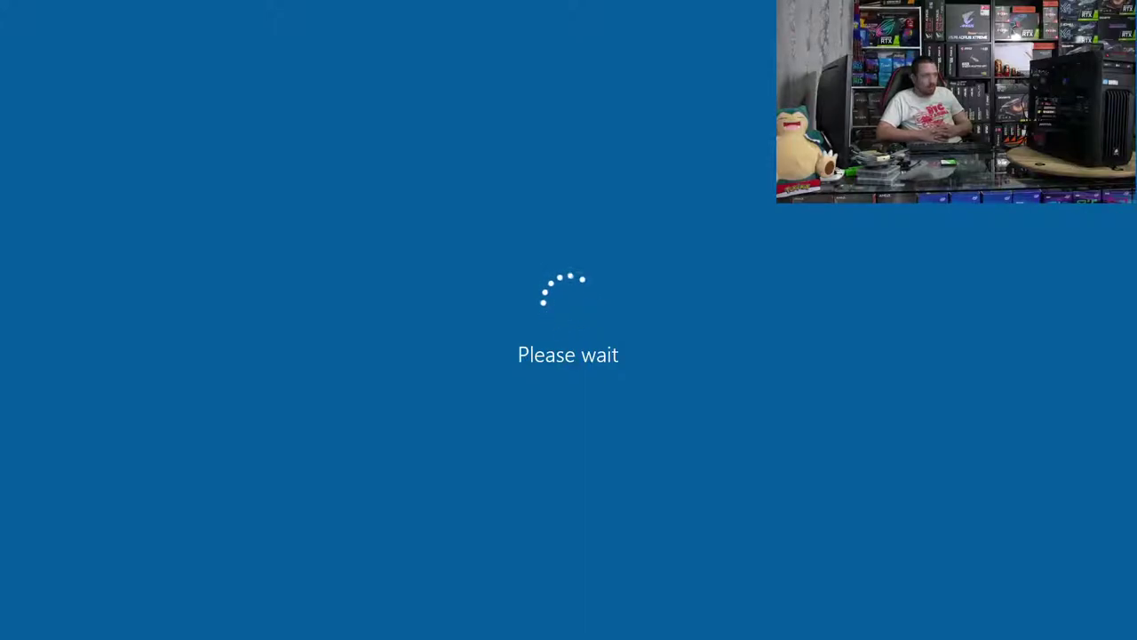
- Sign in with the PIN and open This PC, showing Local Disk (C:) with 63.8 GB free of 111 GB
key(space)
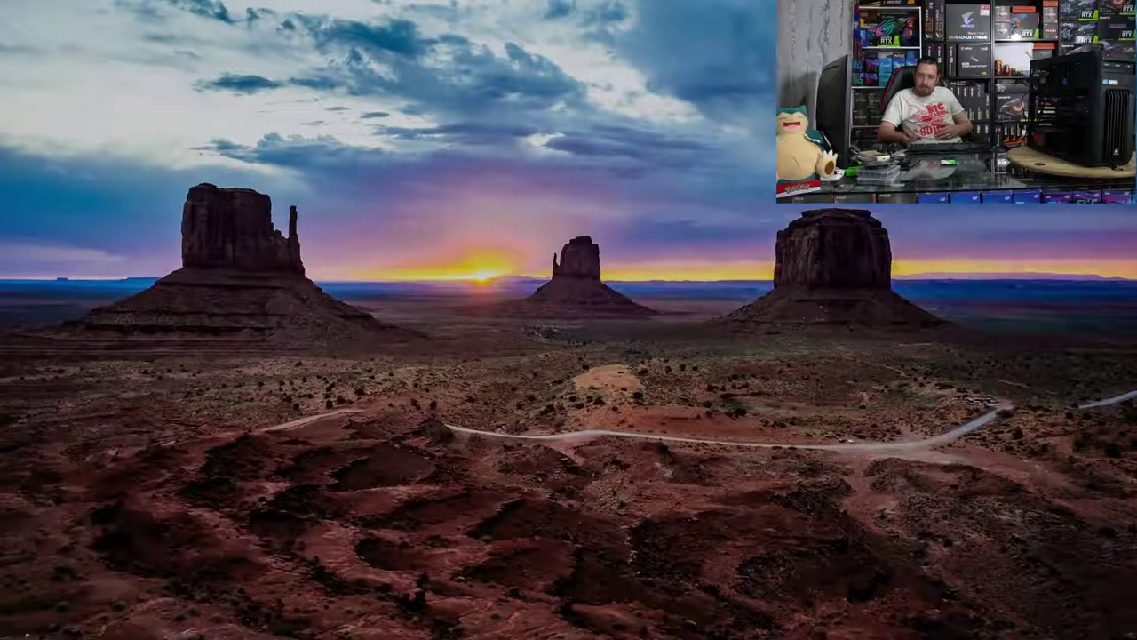
text(••••)
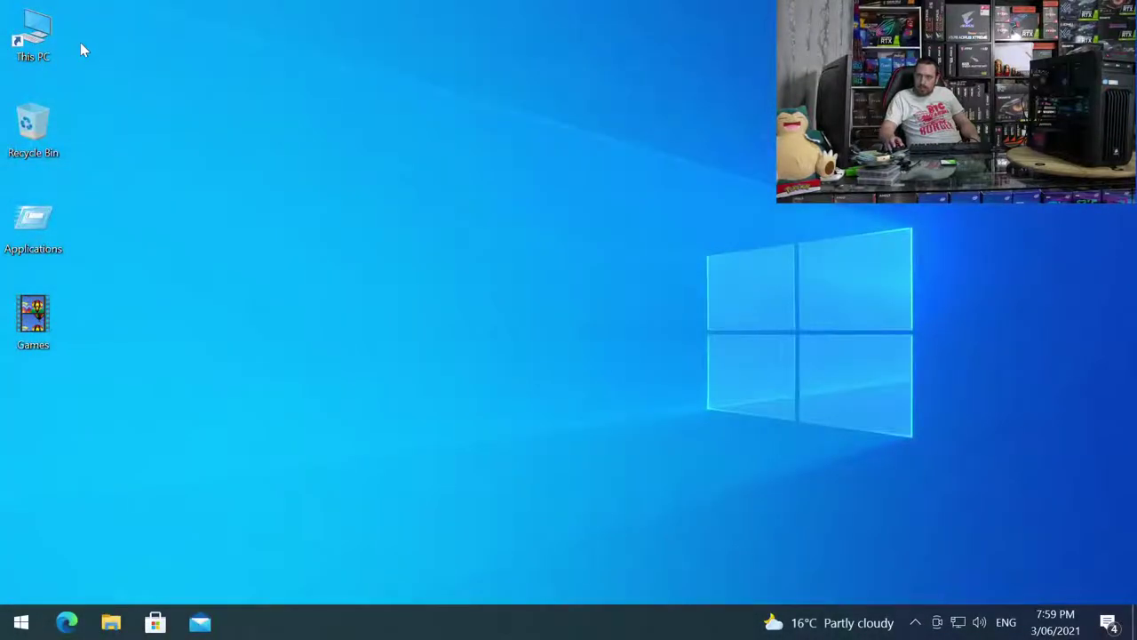
double_click(9, 21)
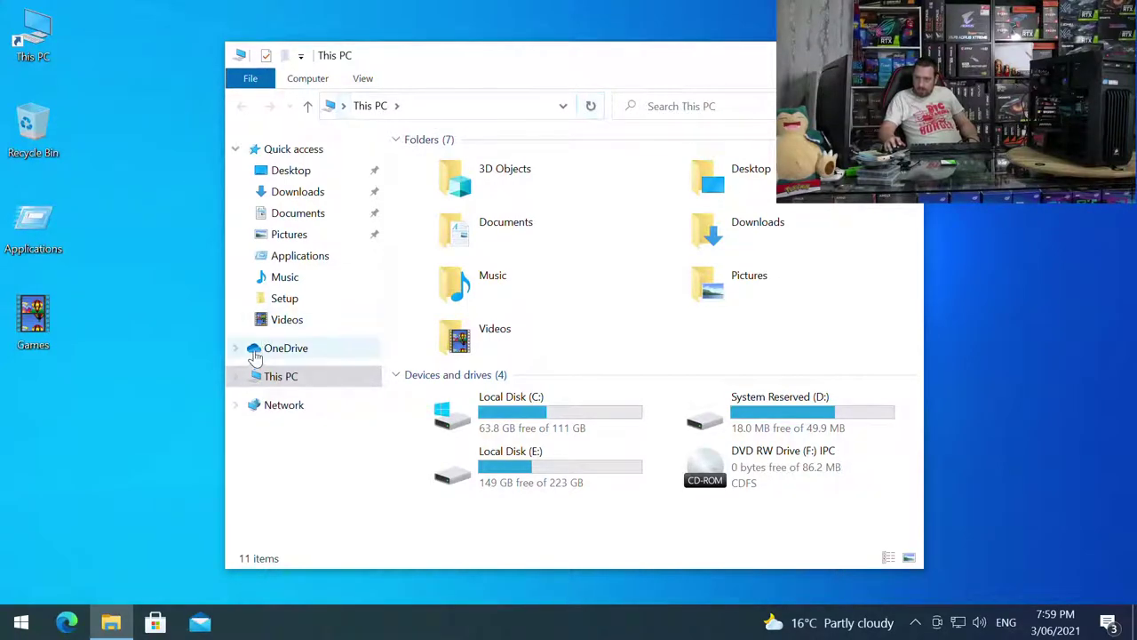
- Run CrystalDiskInfo Shizuku Edition as administrator from the Applications folder to show the CT240BX500SSD1 drive's health
click(178, 380)
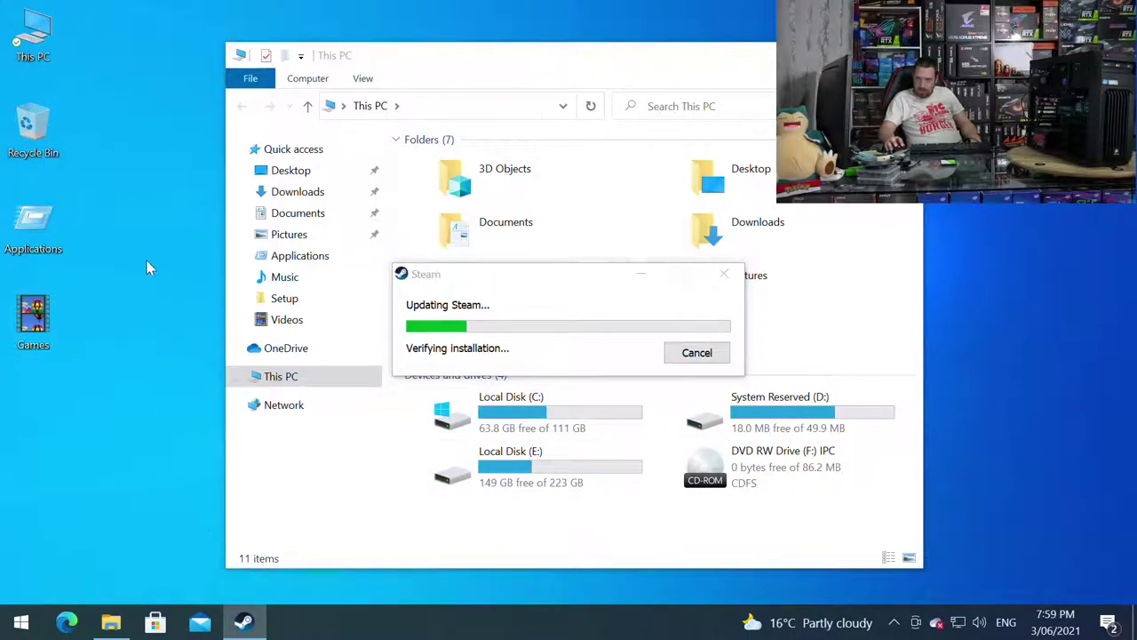
double_click(34, 222)
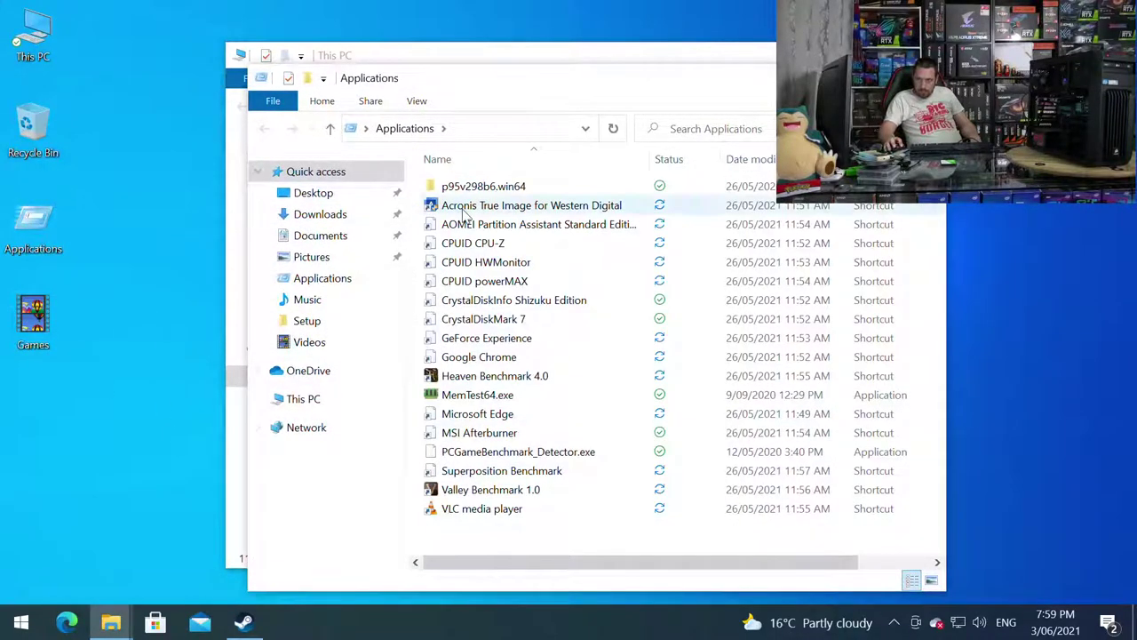
click(486, 302)
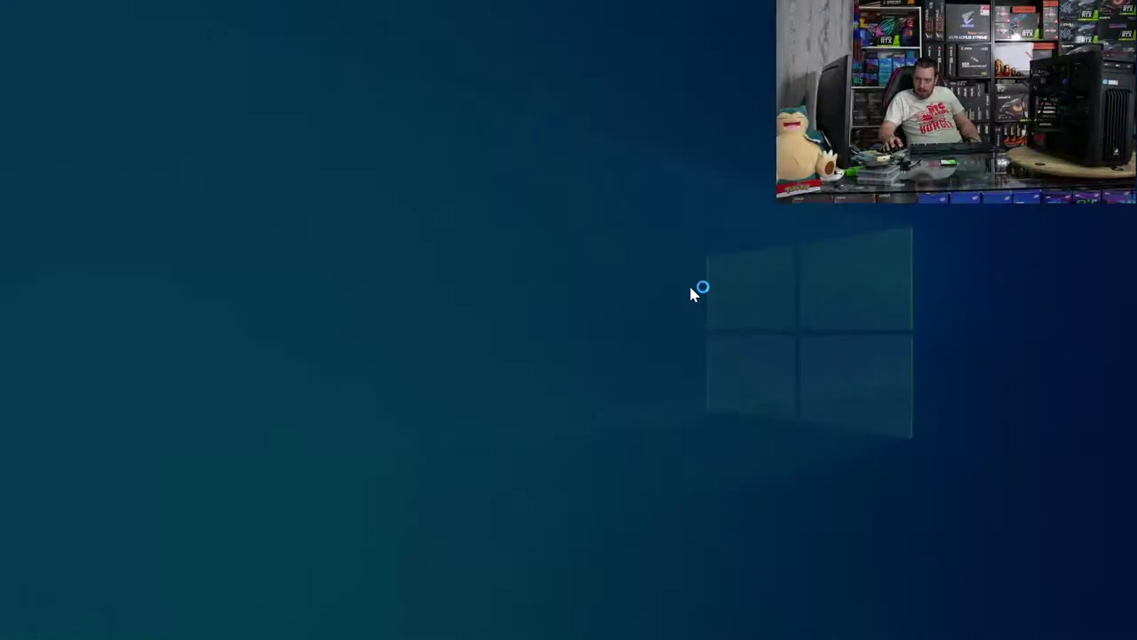
click(485, 433)
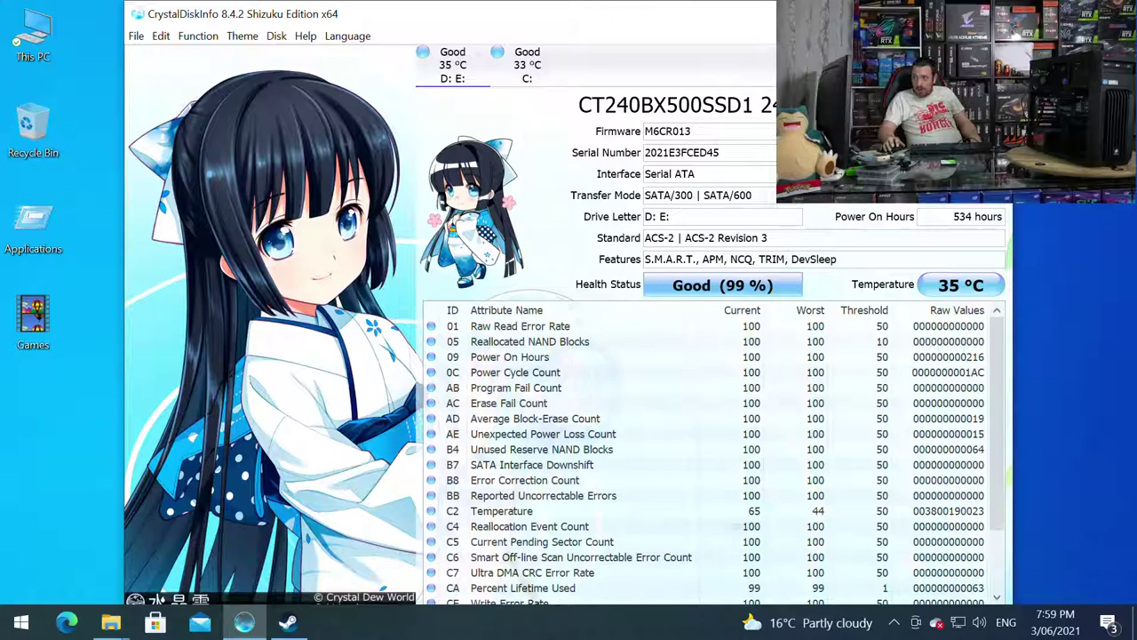
- Review the CT240BX500SSD1 SMART list and the WDC C: drive's health, then close CrystalDiskInfo
scroll(932, 309, down, 1)
scroll(932, 309, down, 1)
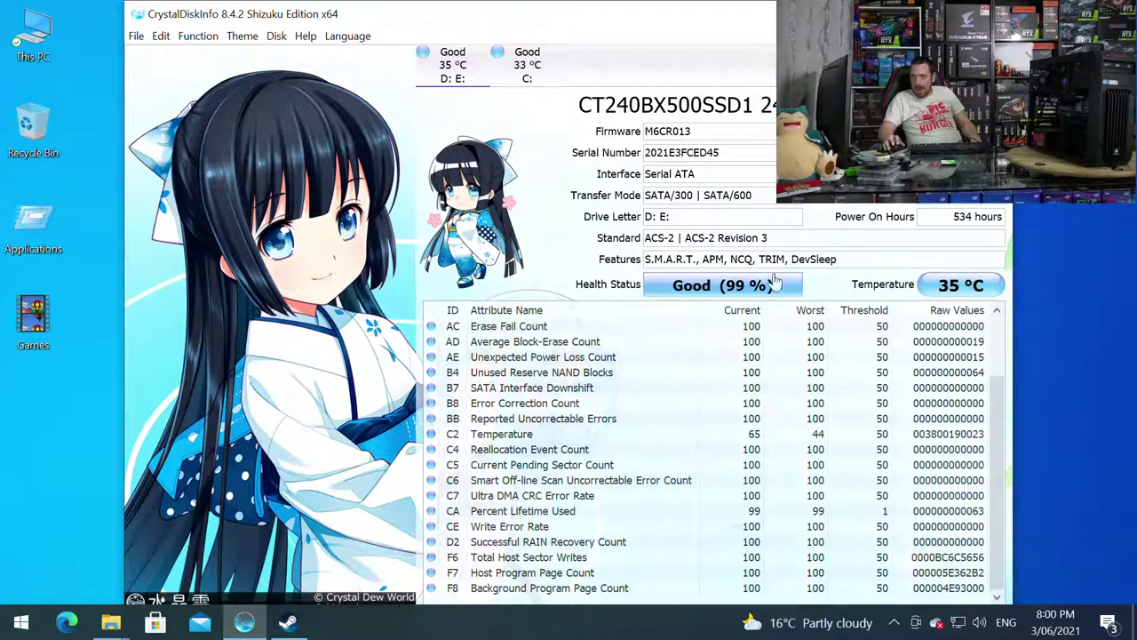
click(512, 71)
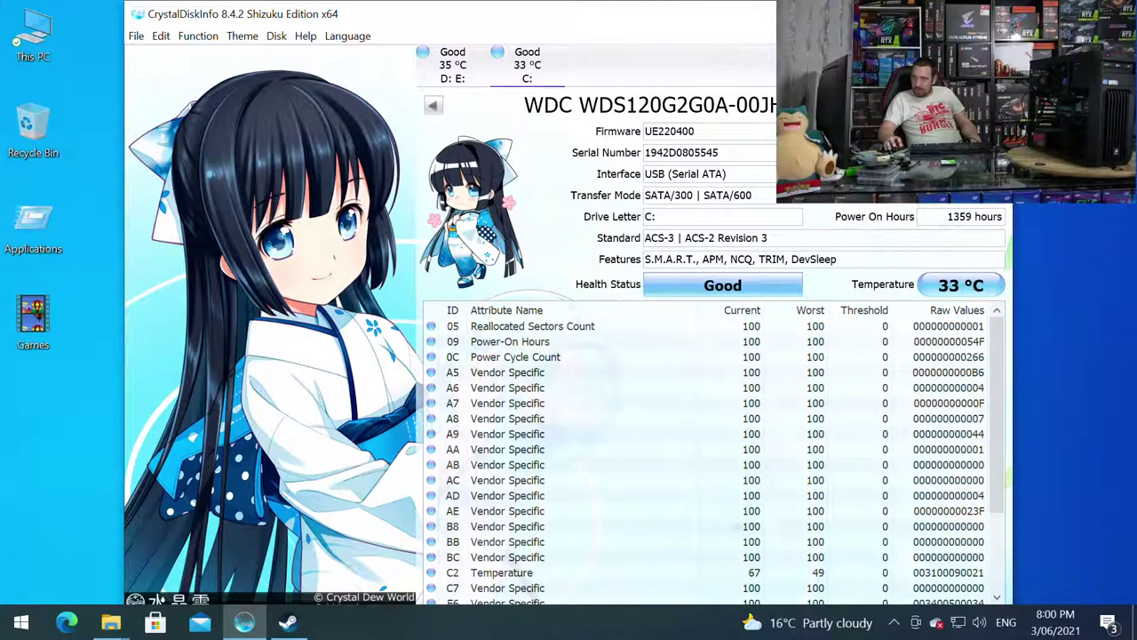
key(alt+F4)
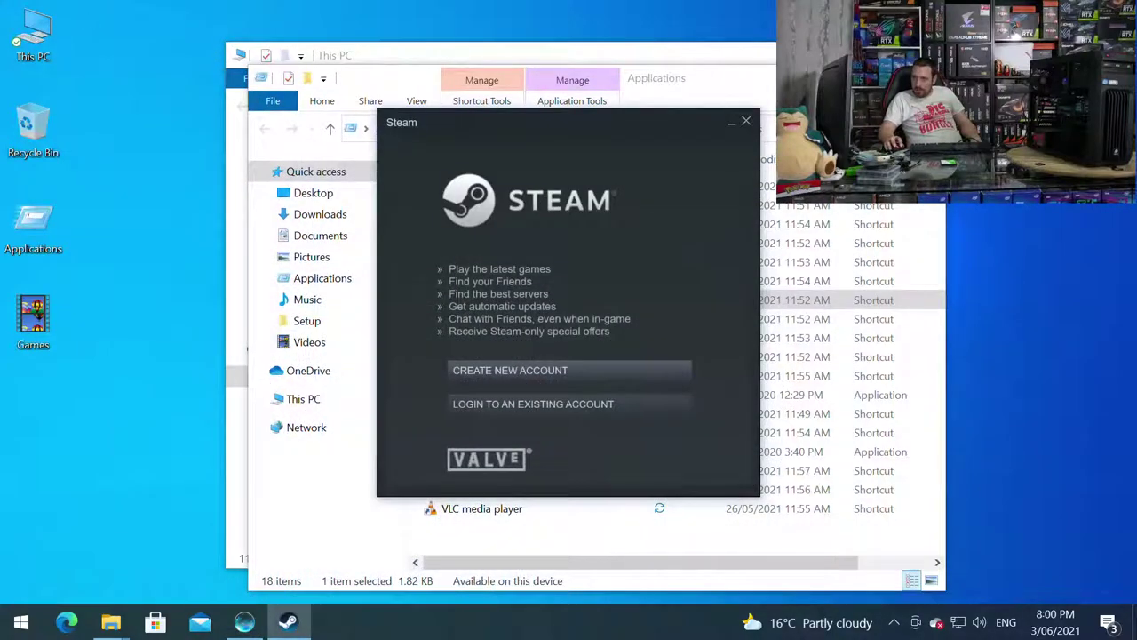
- Open Computer Management from the This PC window's Computer ribbon
click(724, 98)
click(715, 61)
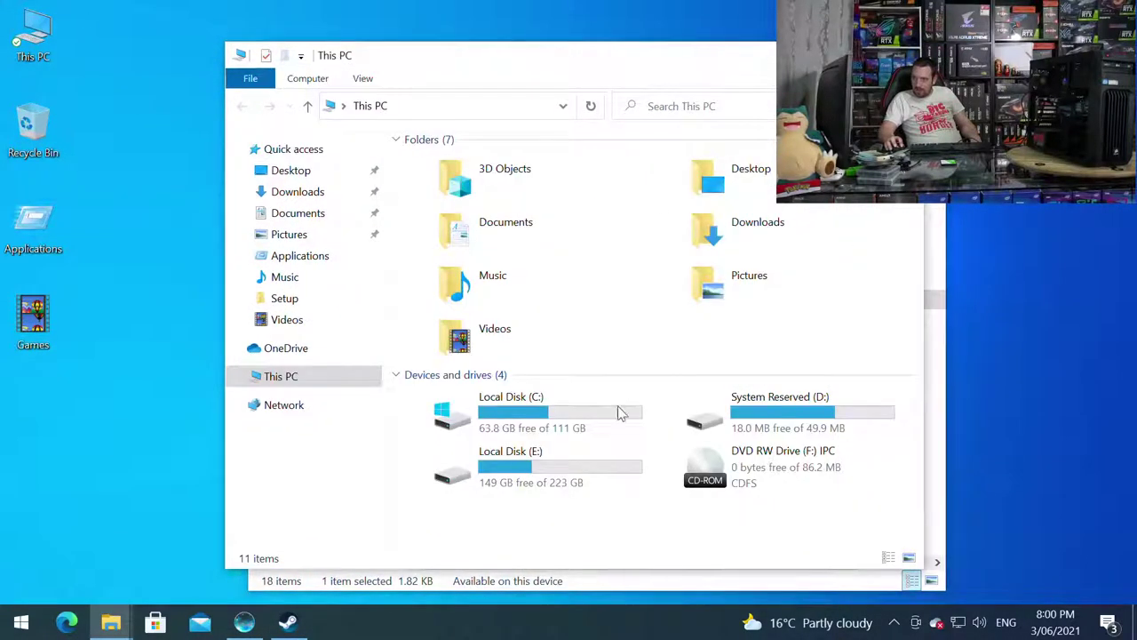
click(309, 78)
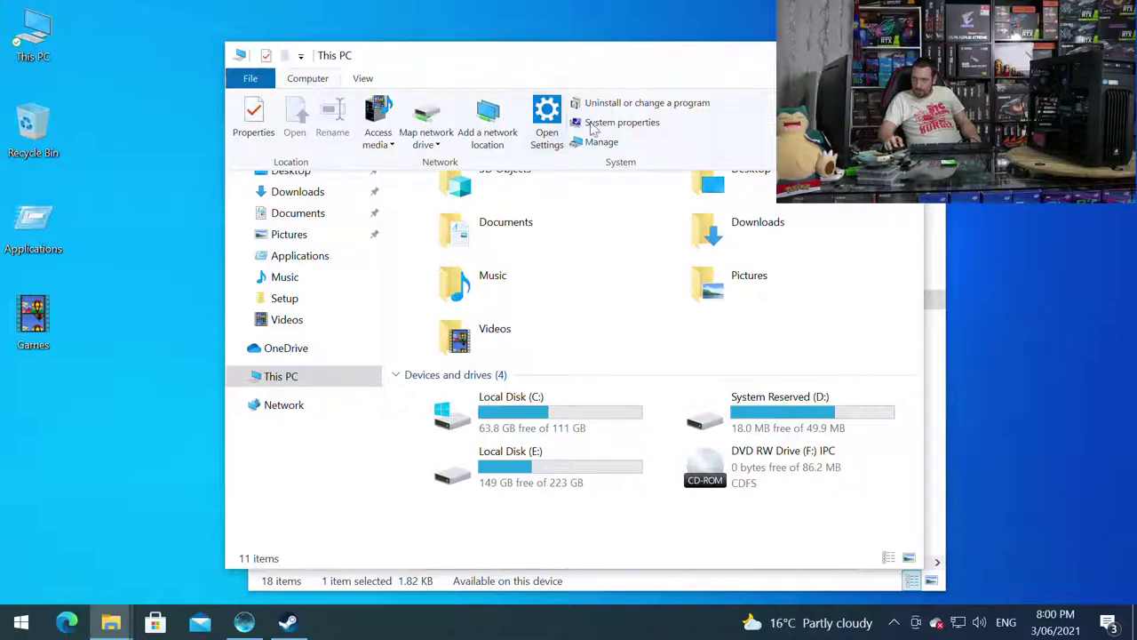
click(602, 143)
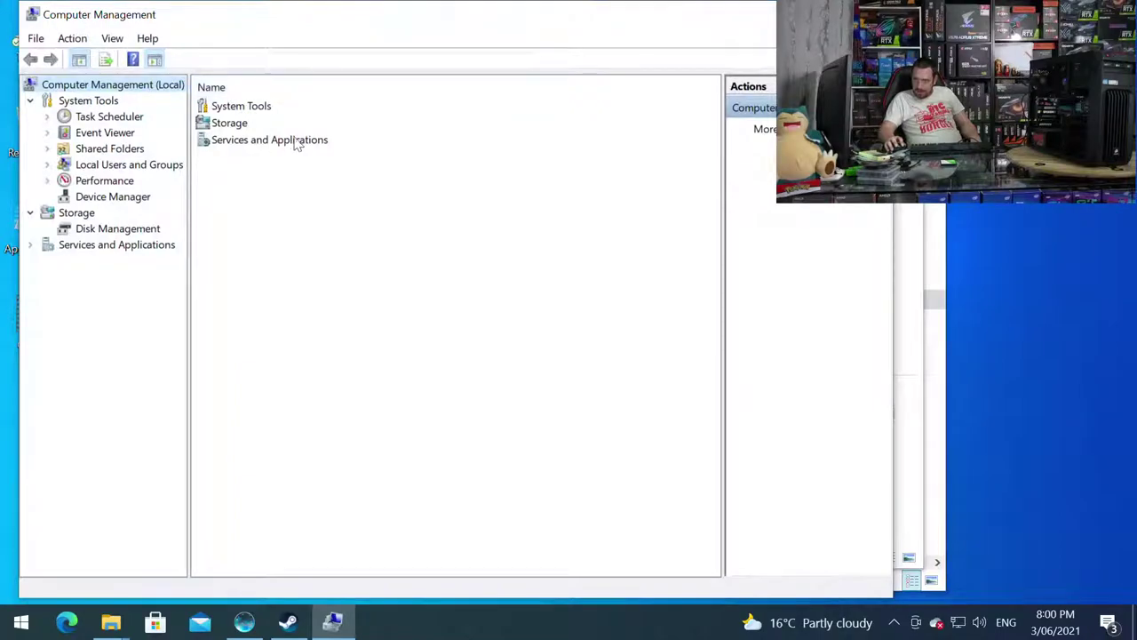
- In Disk Management, open Disk 0's Properties, confirming the CT240BX500SSD1 is working properly
click(139, 233)
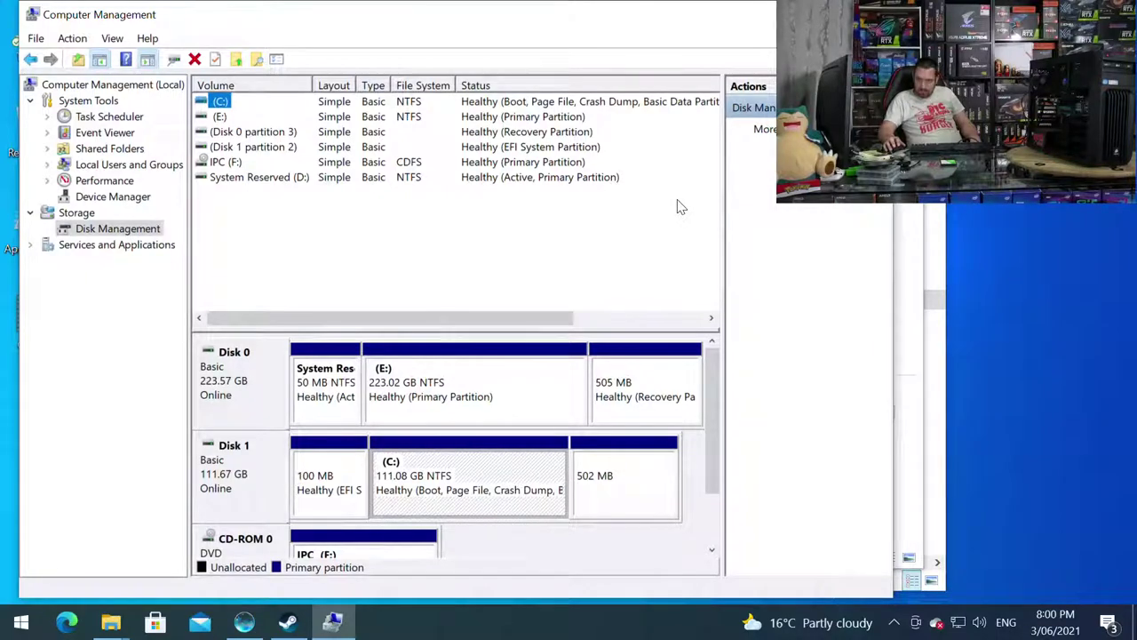
scroll(677, 206, right, 1)
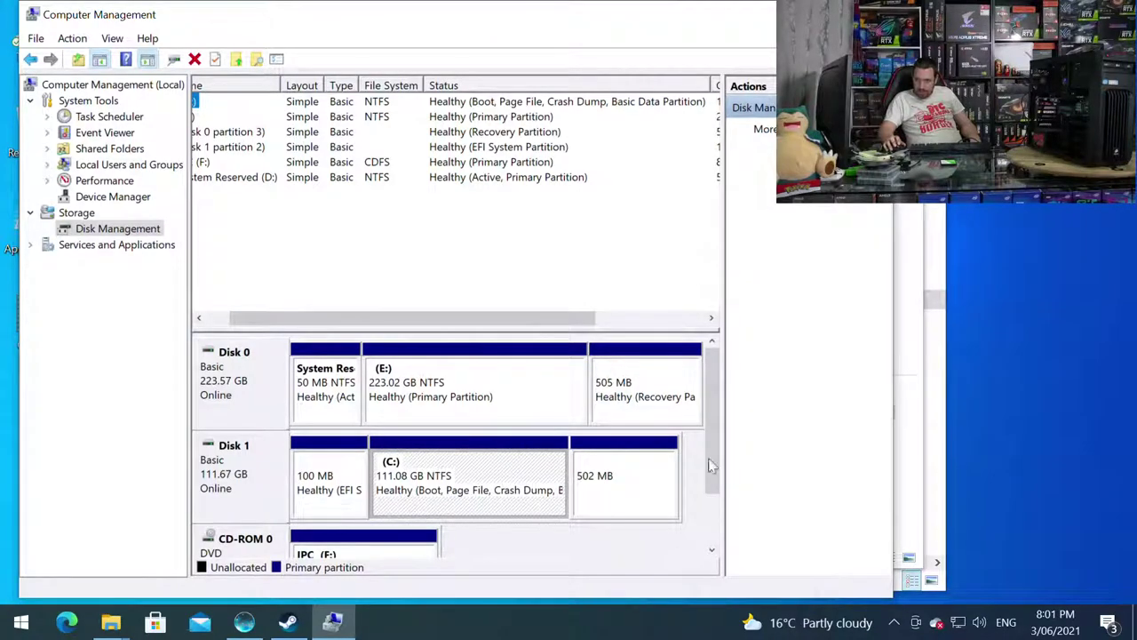
mouse_move(715, 397)
mouse_down()
mouse_move(708, 441)
mouse_move(728, 382)
mouse_up()
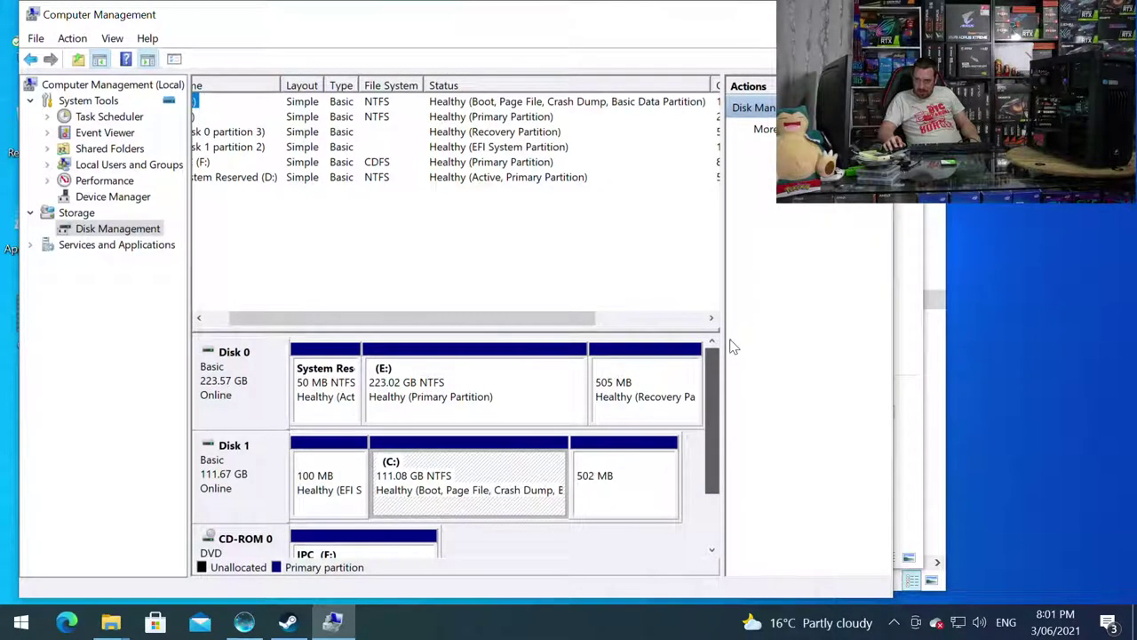
click(251, 387)
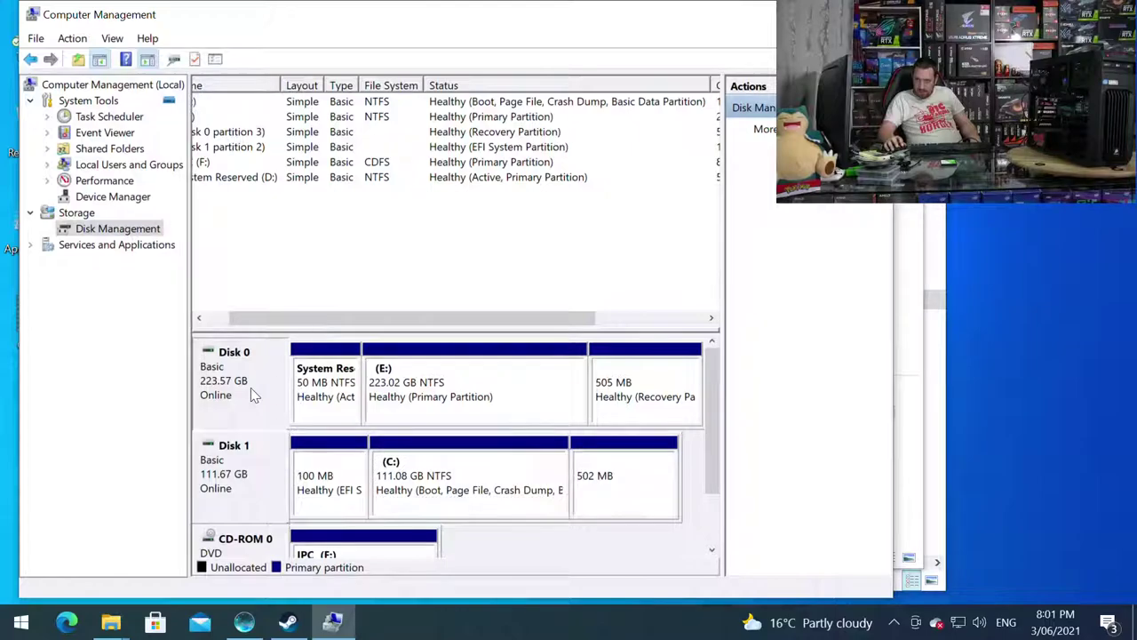
right_click(250, 387)
click(327, 553)
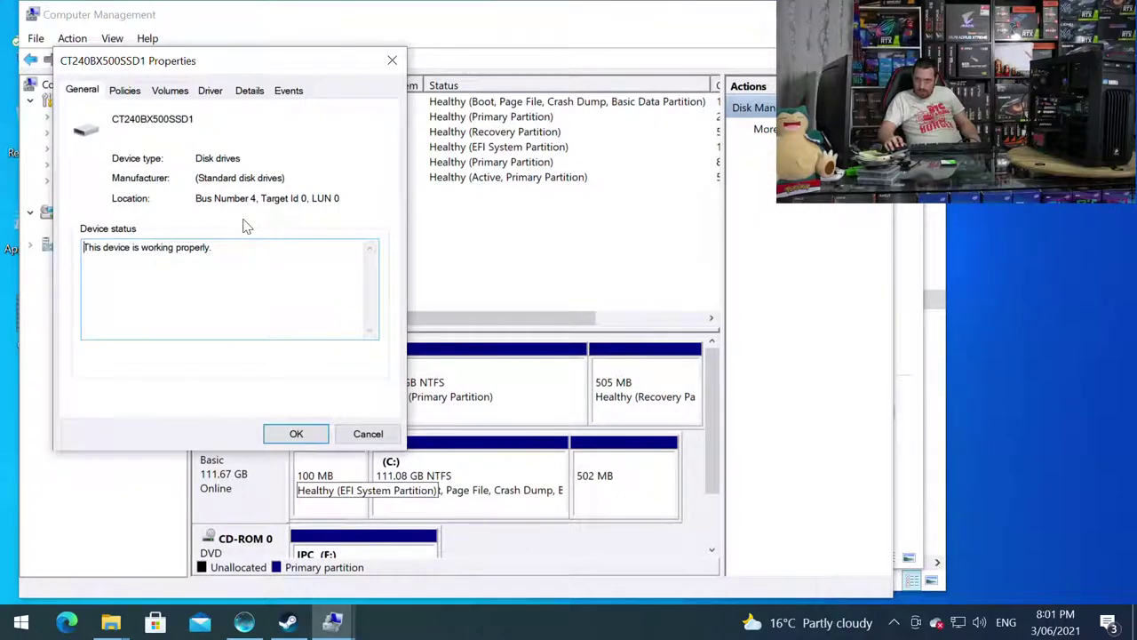
click(219, 93)
click(238, 94)
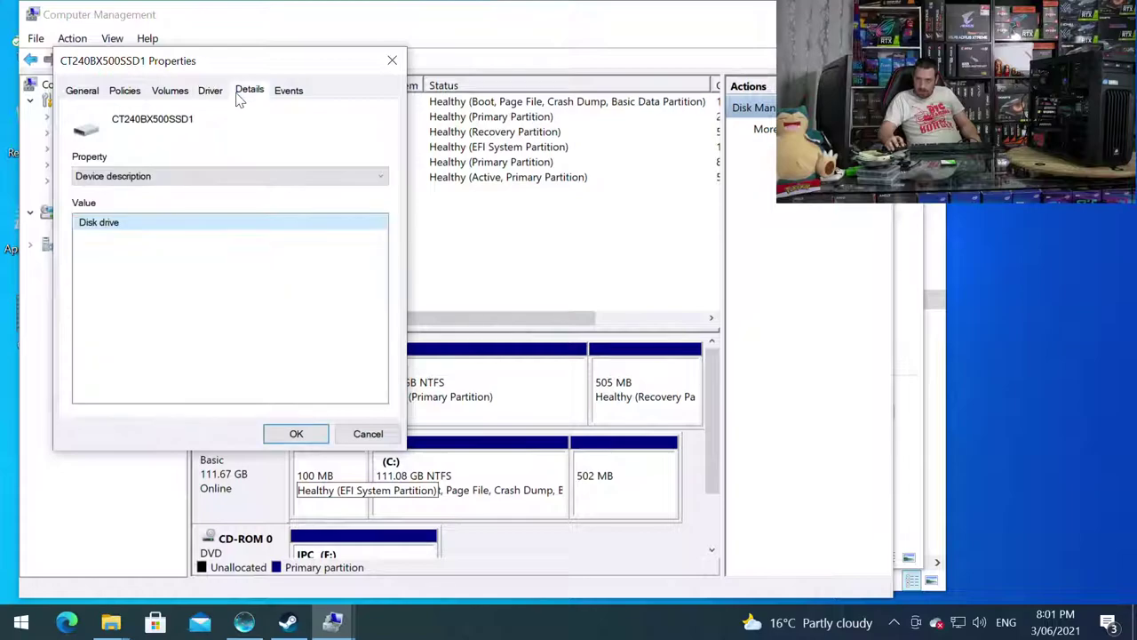
click(281, 96)
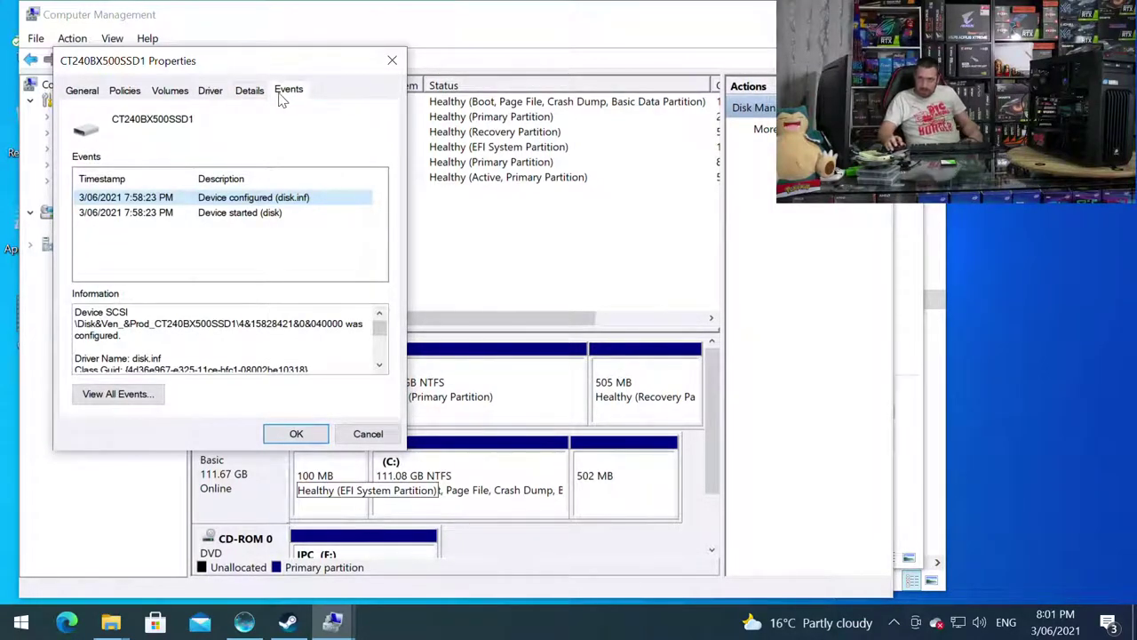
click(368, 434)
right_click(252, 488)
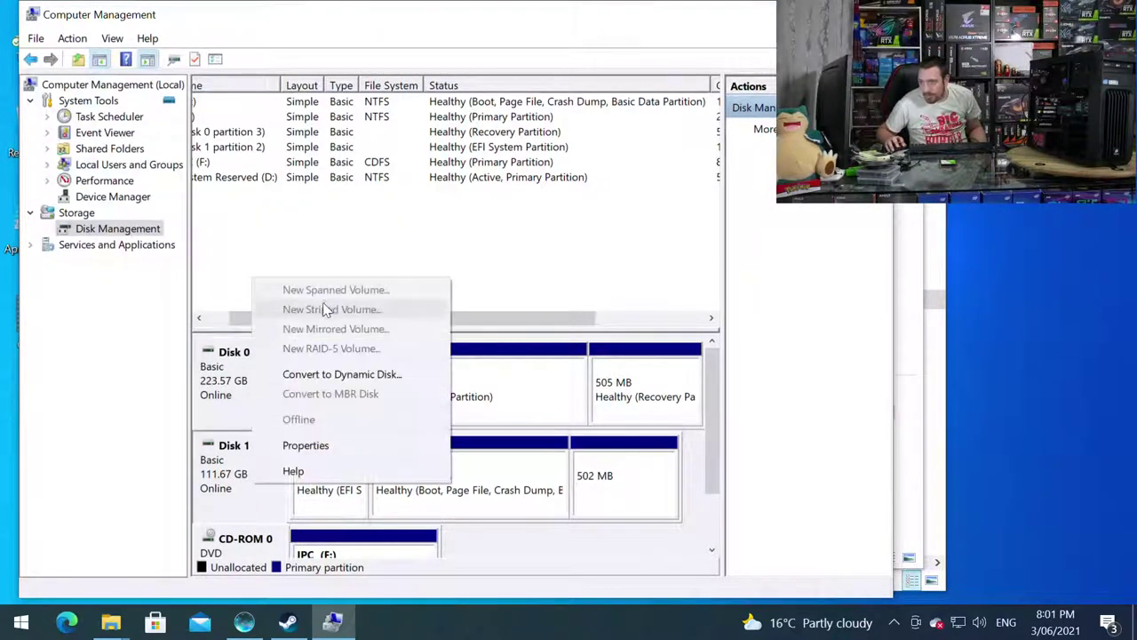
click(326, 443)
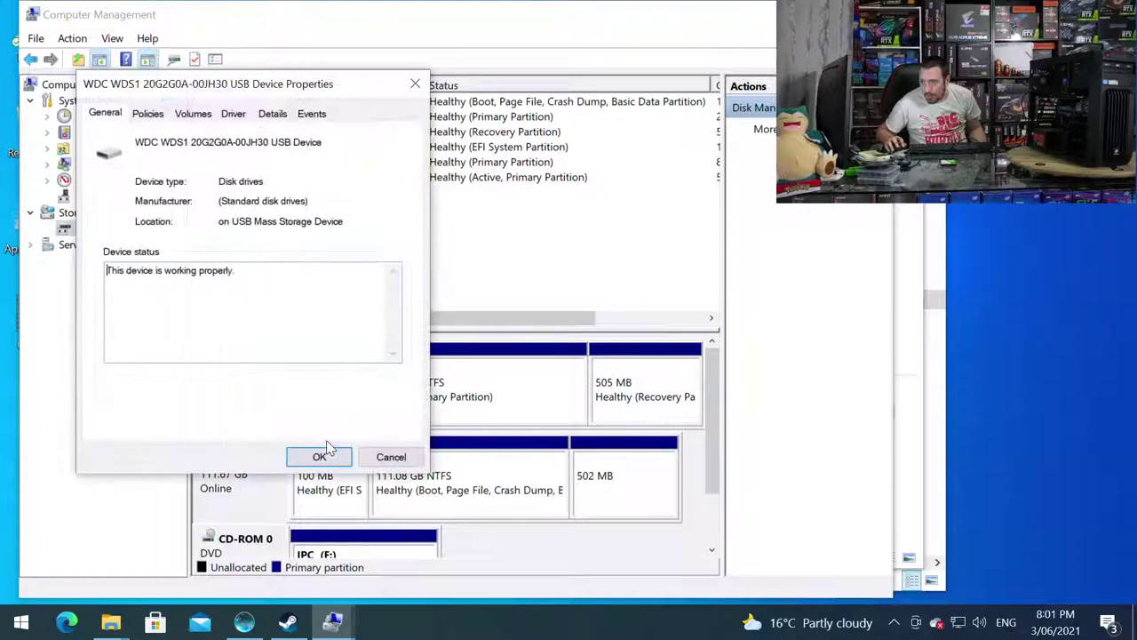
click(391, 457)
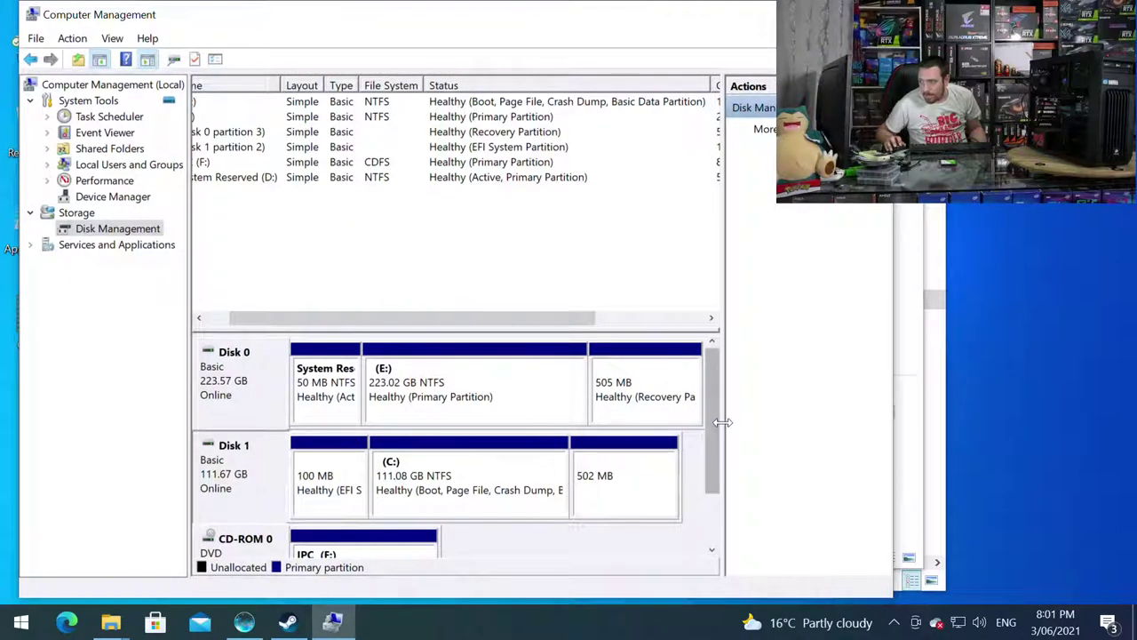
drag(715, 421, 730, 391)
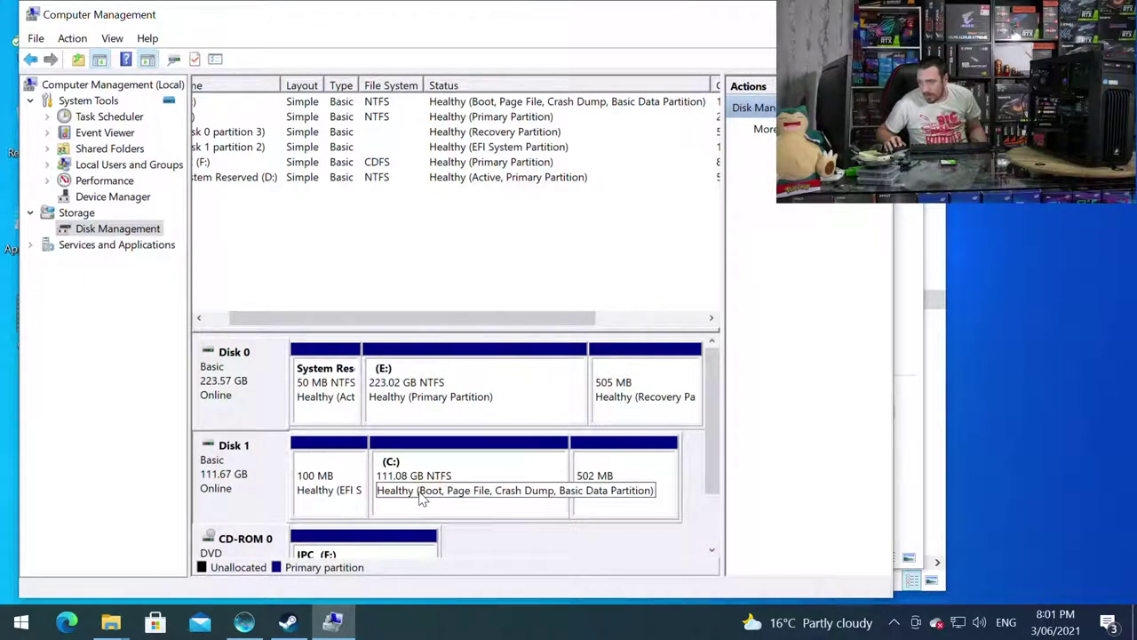
drag(715, 400, 718, 480)
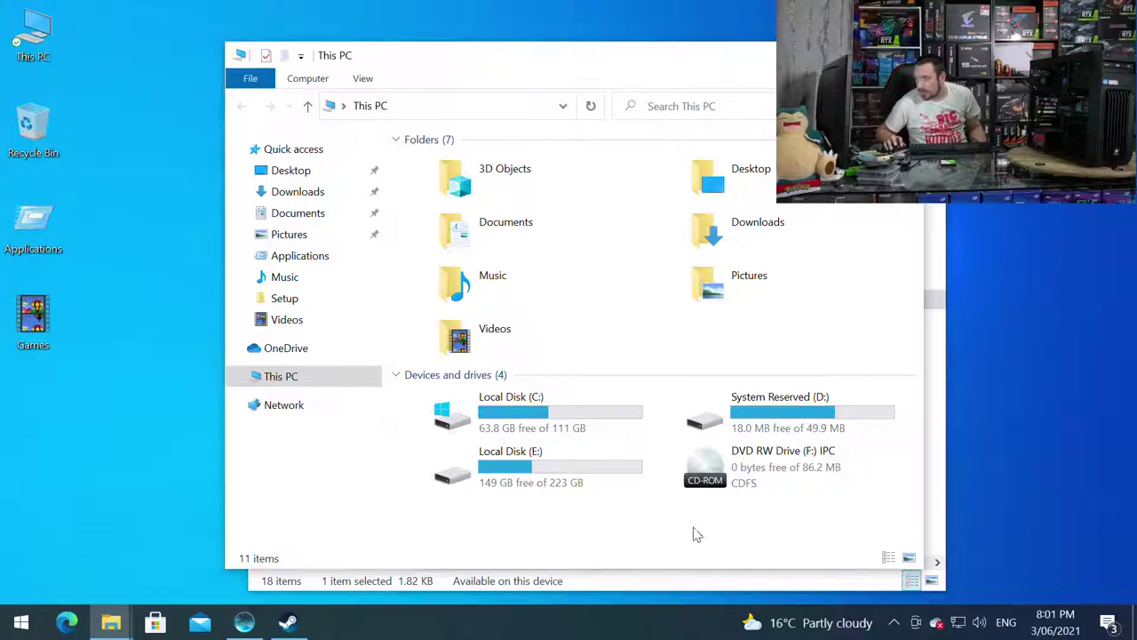
- Look at the folders on Local Disk (E:), then close it to return to Applications
double_click(553, 487)
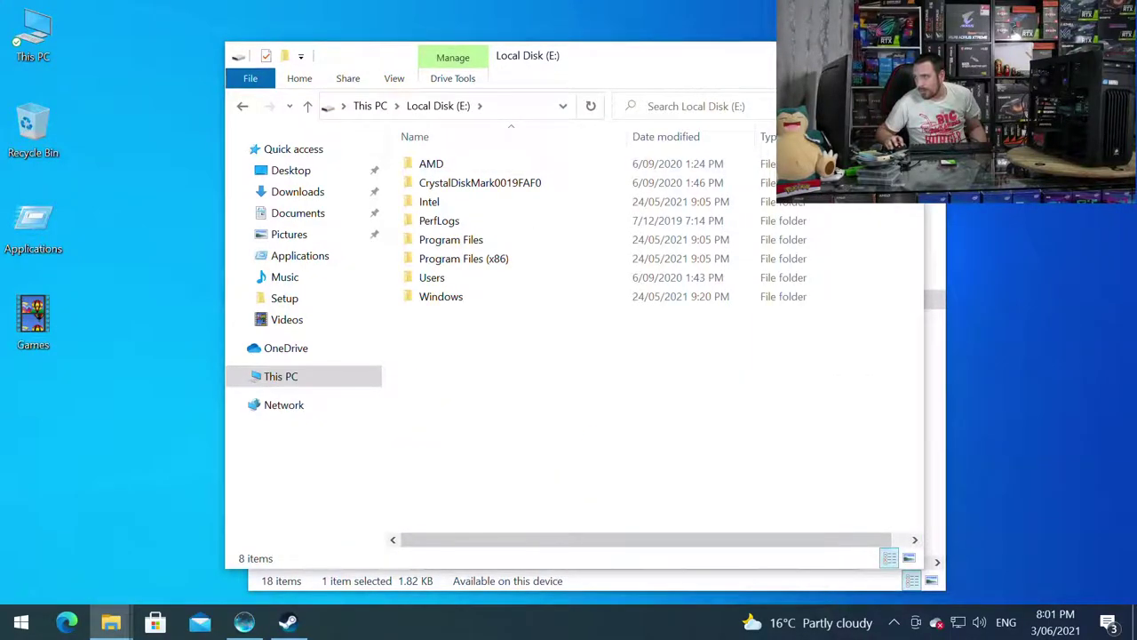
key(alt+F4)
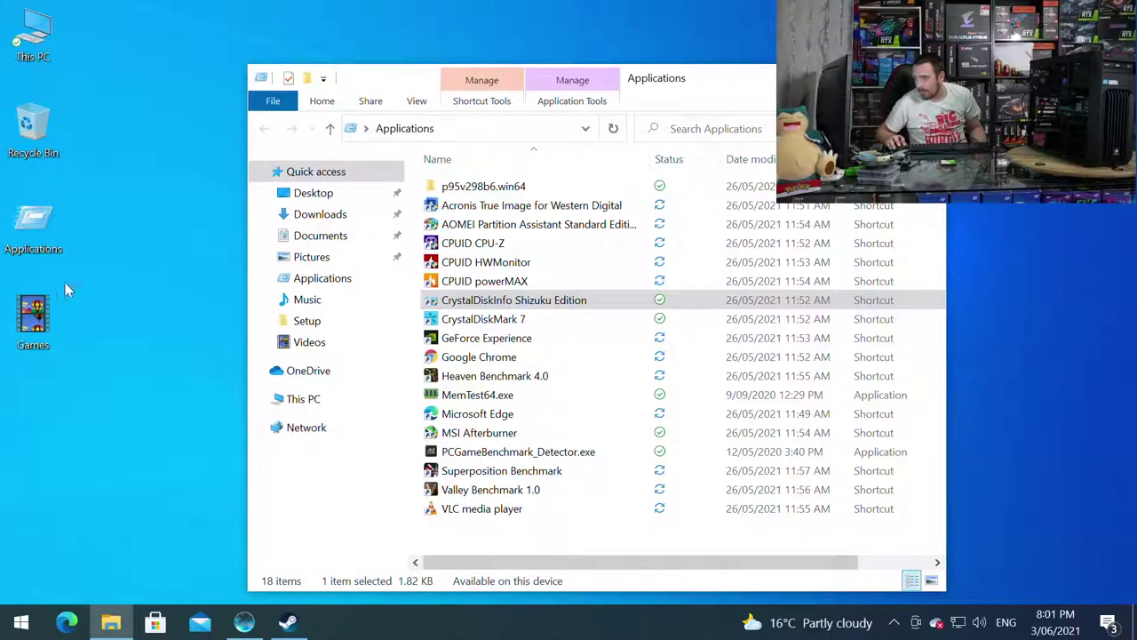
scroll(471, 479, right, 2)
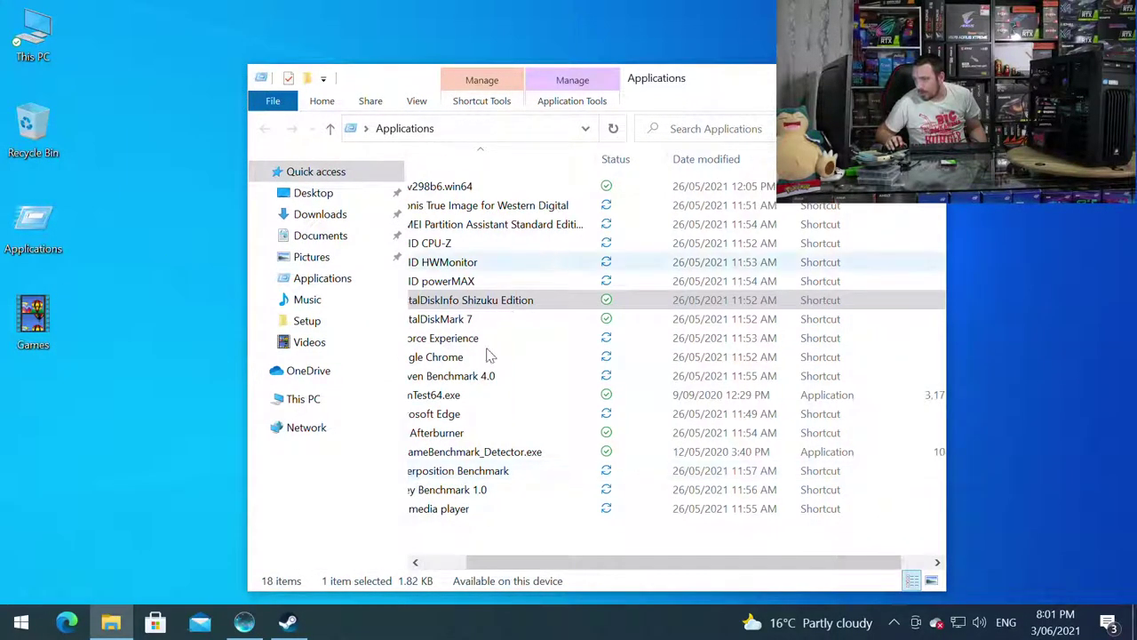
scroll(486, 355, left, 2)
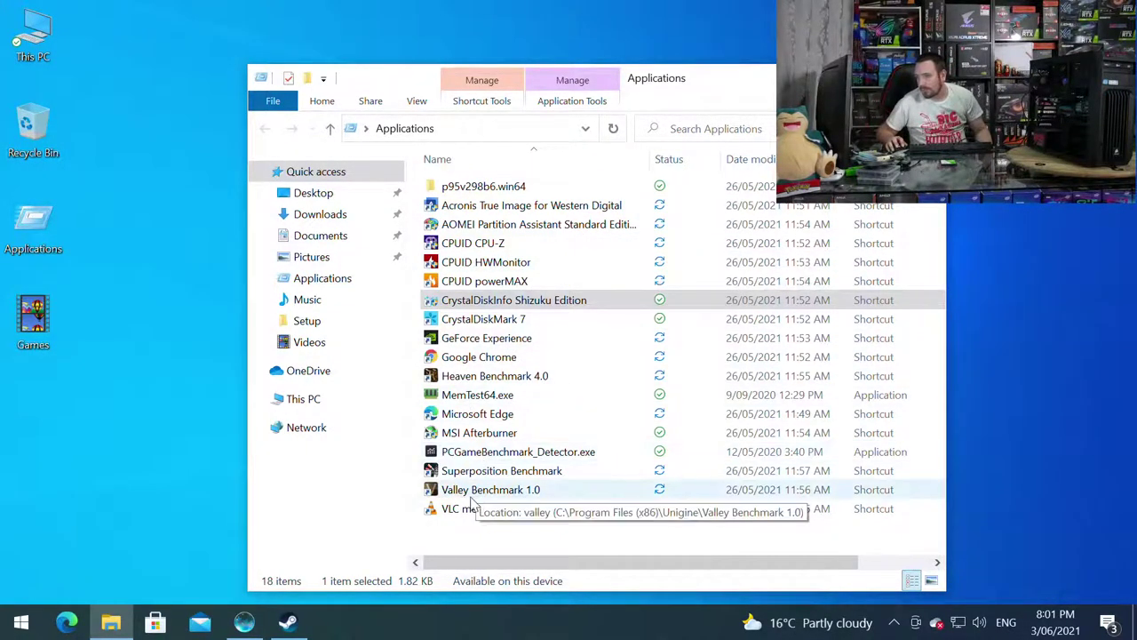
- Show Task Manager's Memory performance view with 2.9/8.0 GB used across 2 of 4 slots
key(ctrl+alt+Delete)
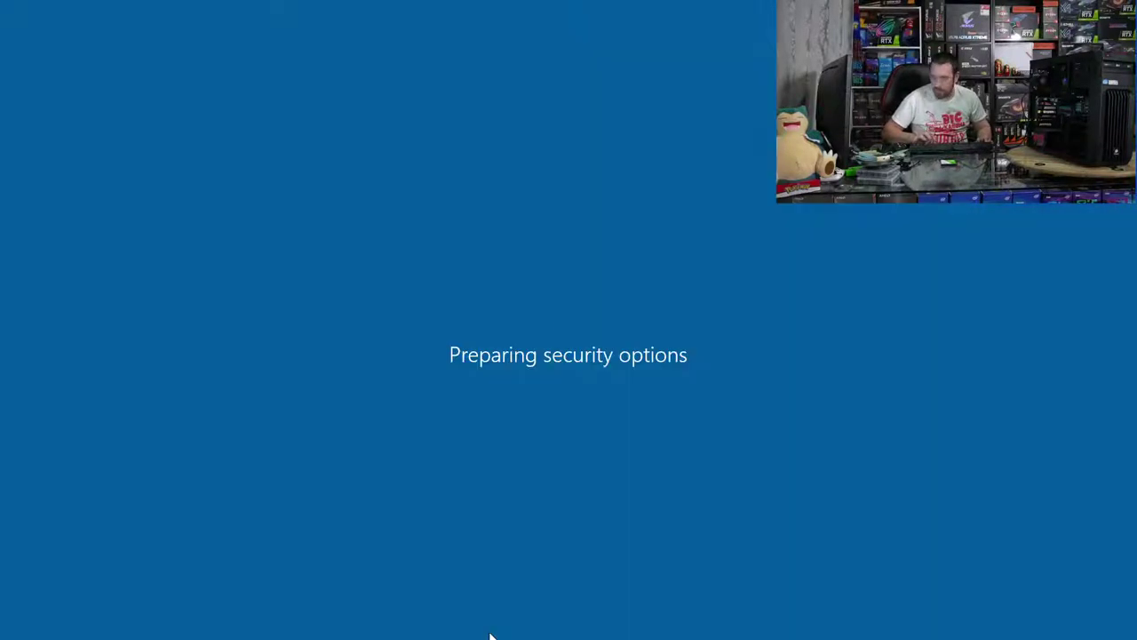
click(596, 317)
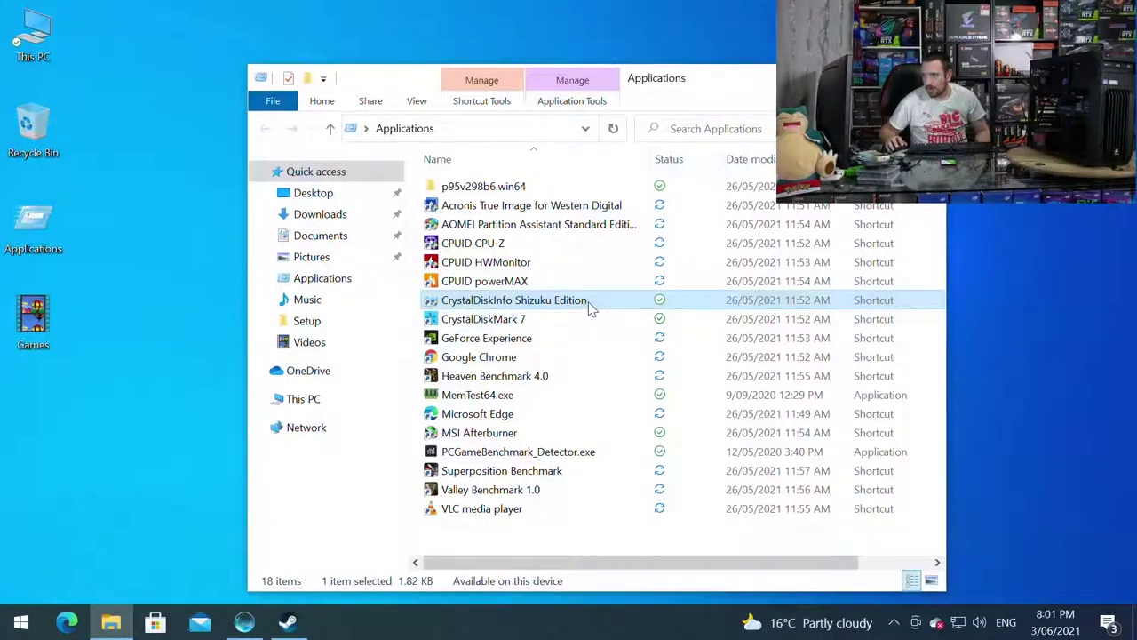
click(626, 128)
click(616, 213)
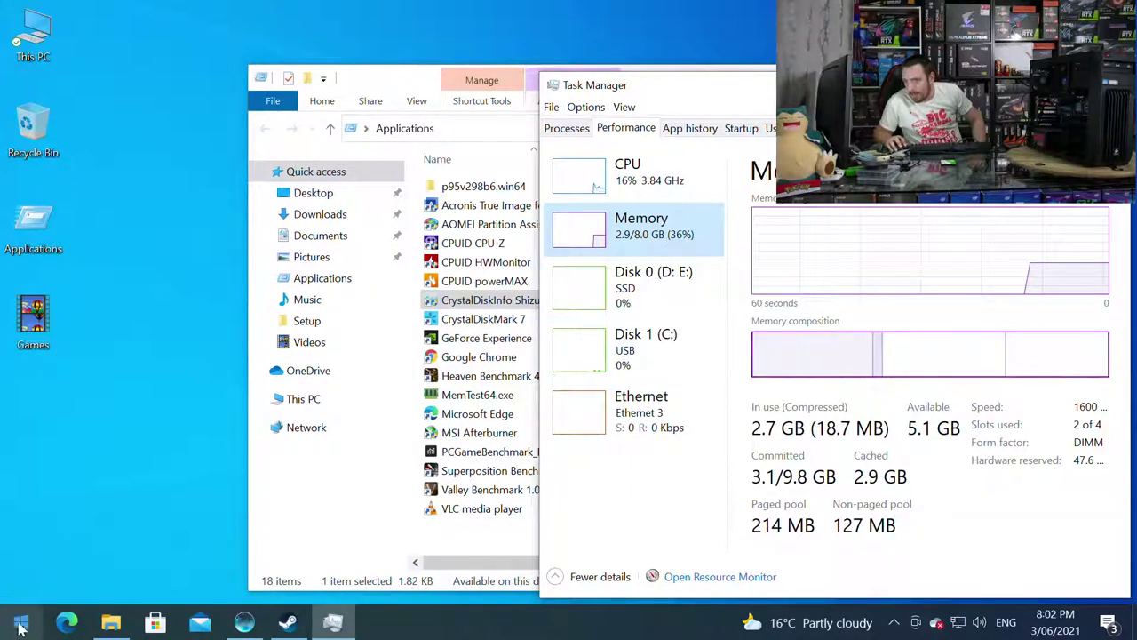
- Run CPU-Z as administrator, check the i7 3770 and Radeon HD 6670 1 GB details, then close it
double_click(477, 248)
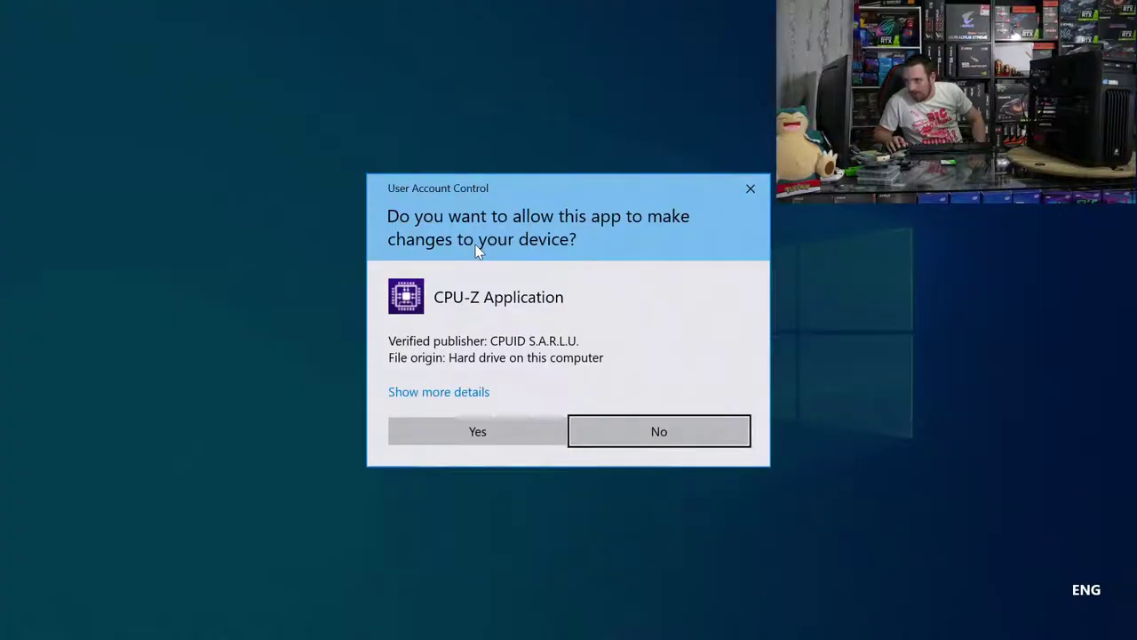
click(477, 431)
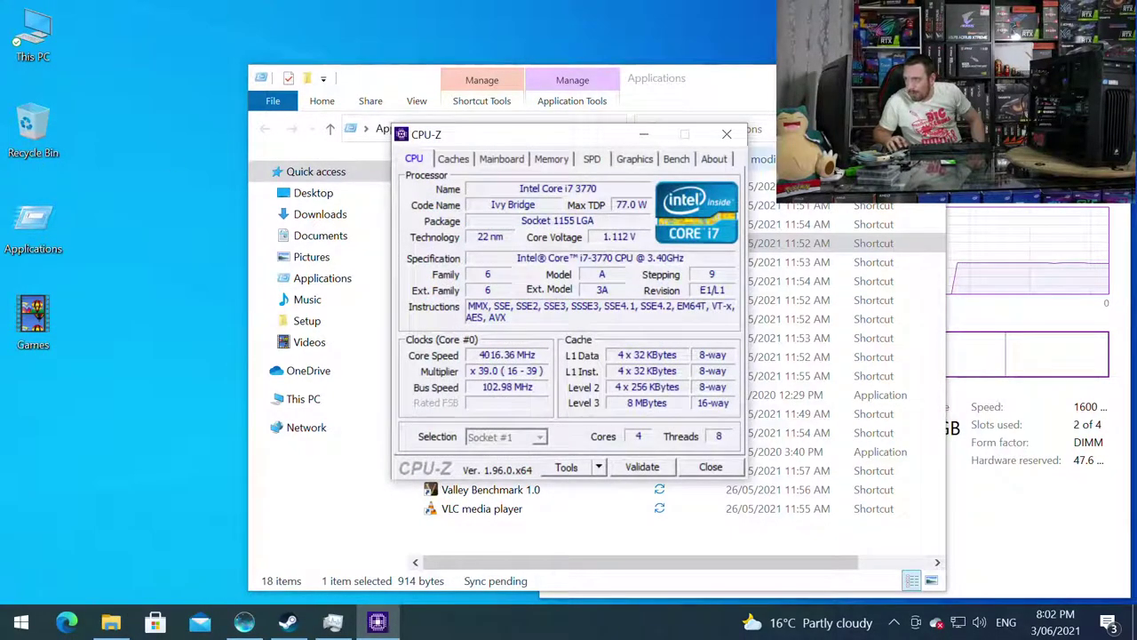
click(651, 162)
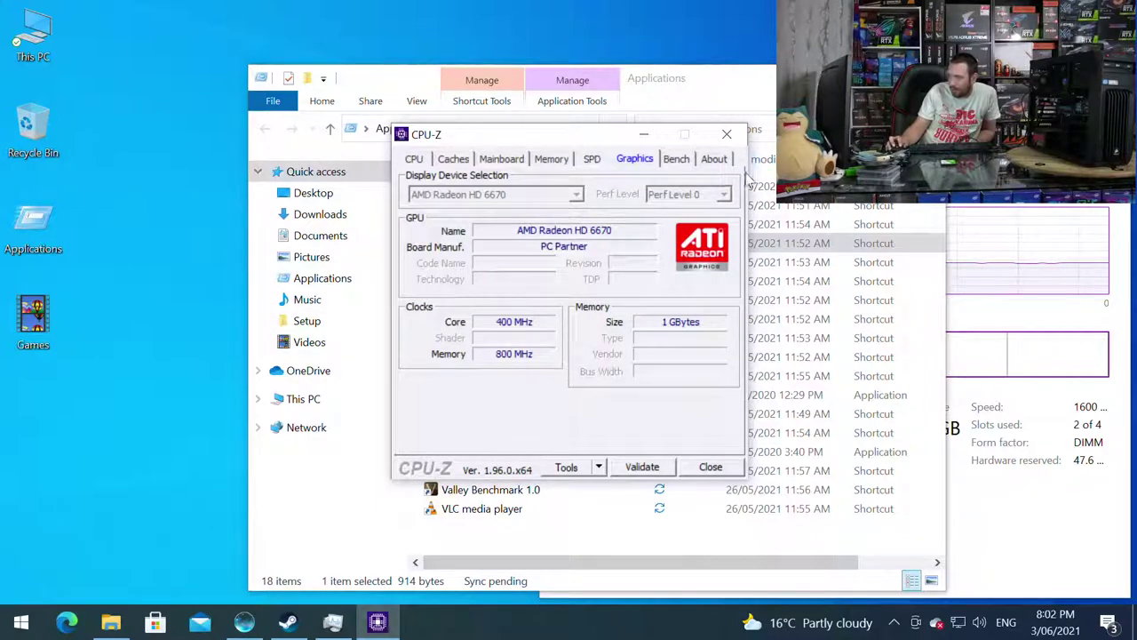
click(726, 135)
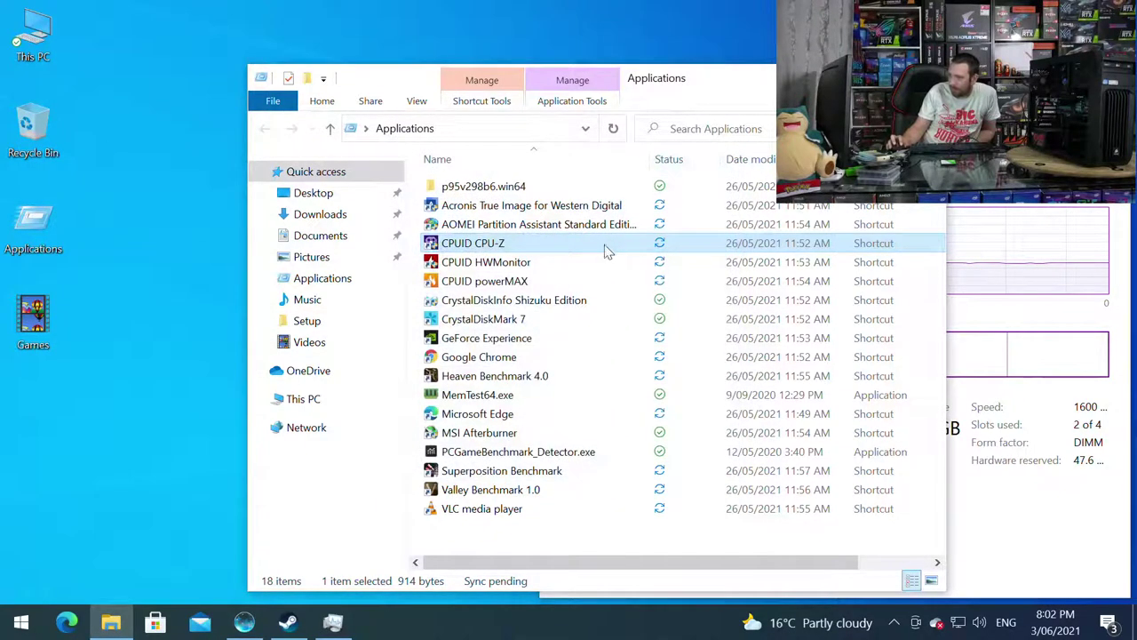
- Run Heaven Benchmark 4.0 with Tessellation Disabled, Quality High and Anti-aliasing Off
click(519, 377)
double_click(519, 376)
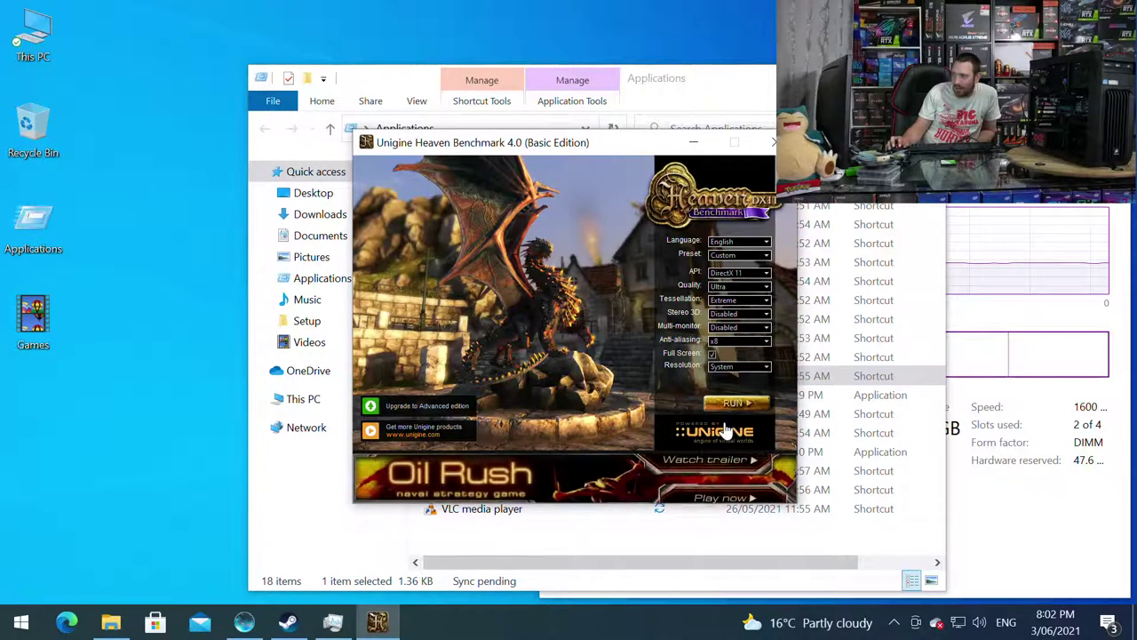
click(738, 302)
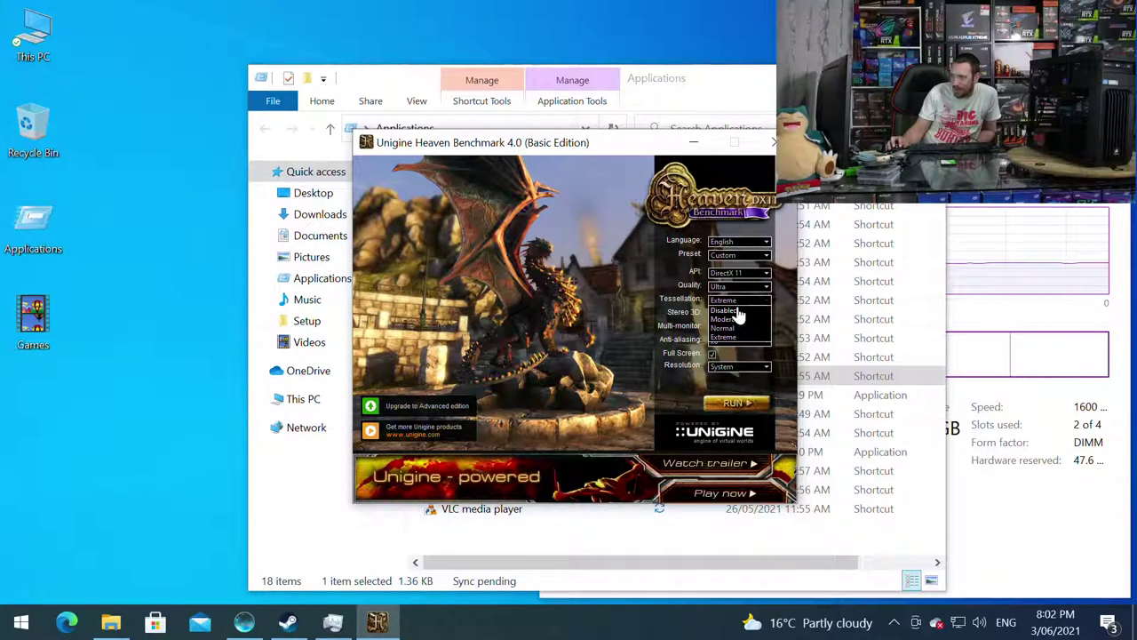
click(736, 310)
click(744, 287)
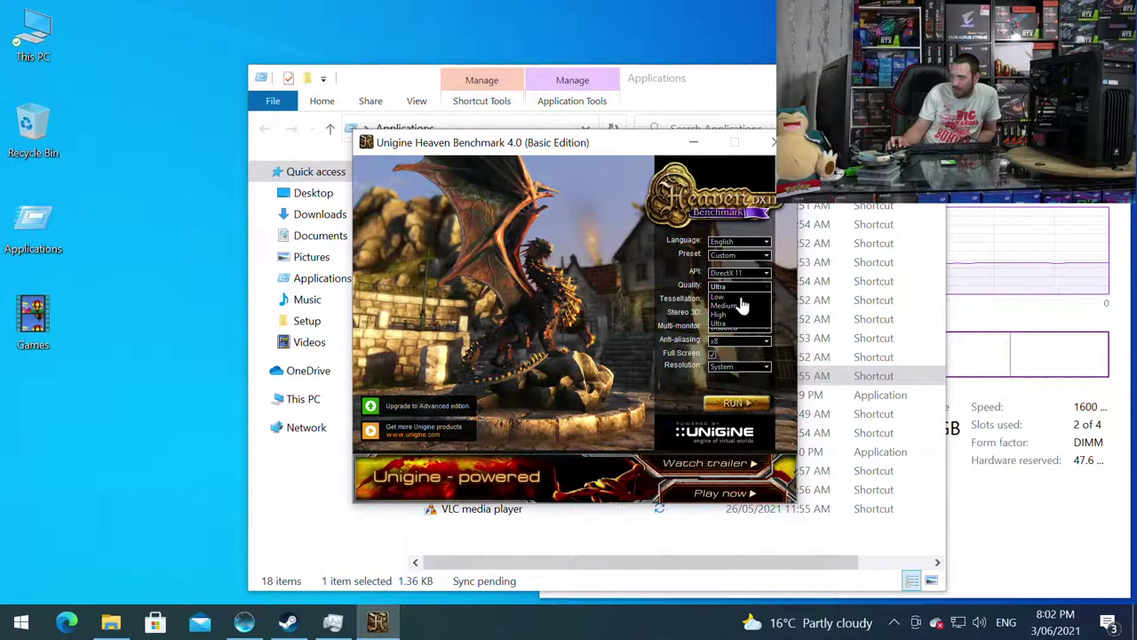
click(737, 327)
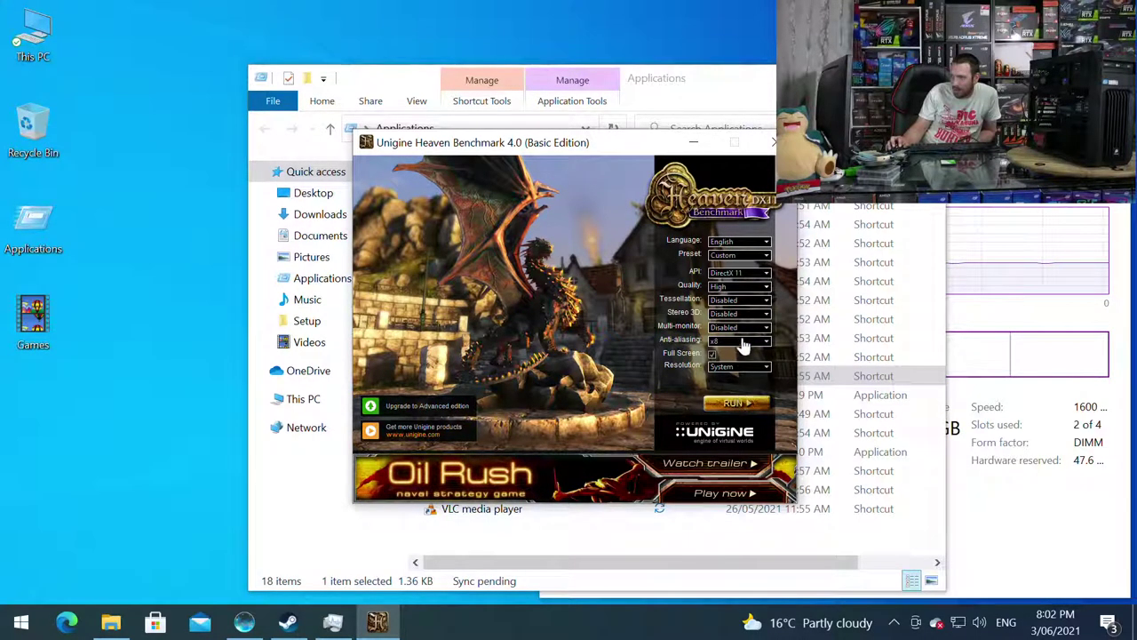
click(741, 342)
click(743, 354)
click(734, 401)
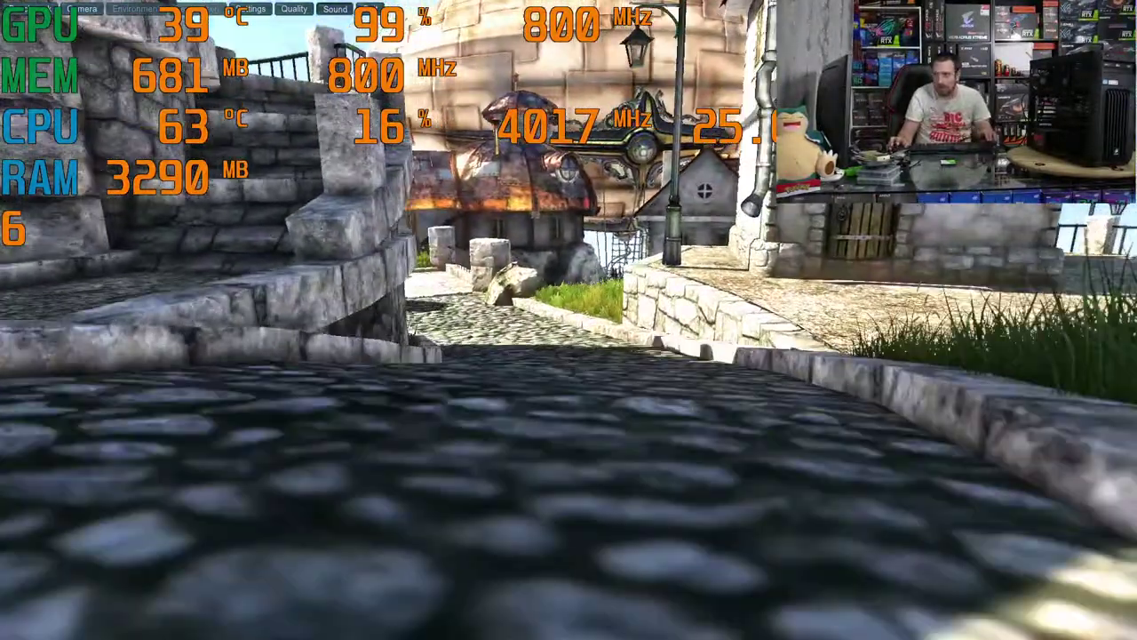
- Let the benchmark render near 40 °C, then quit it and confirm with Ok to reach the Credits screen
click(250, 9)
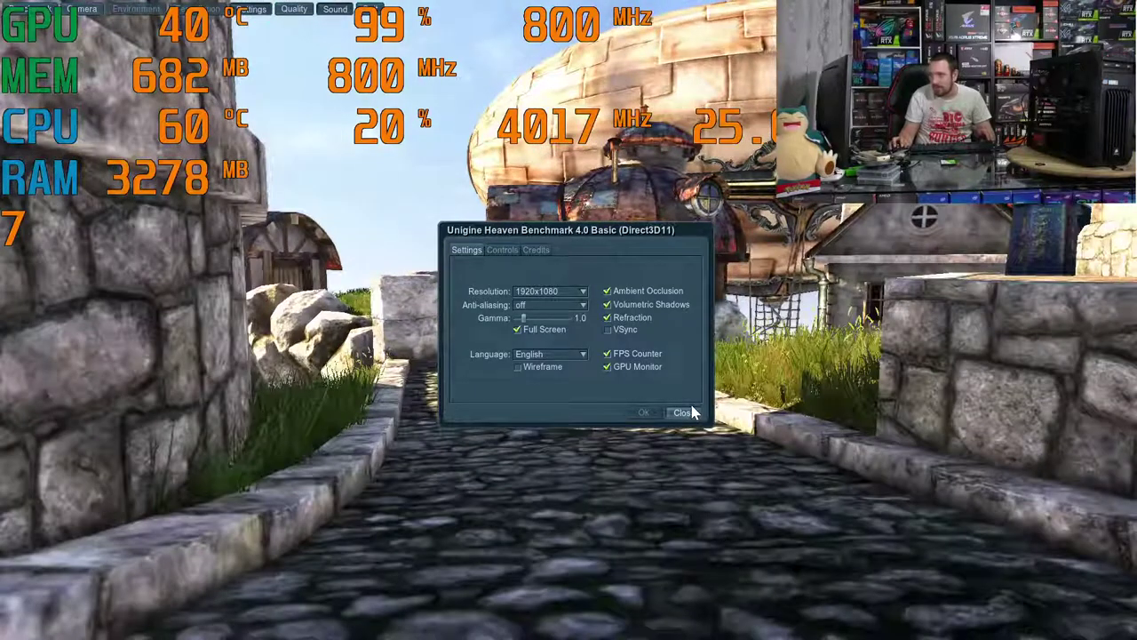
click(685, 413)
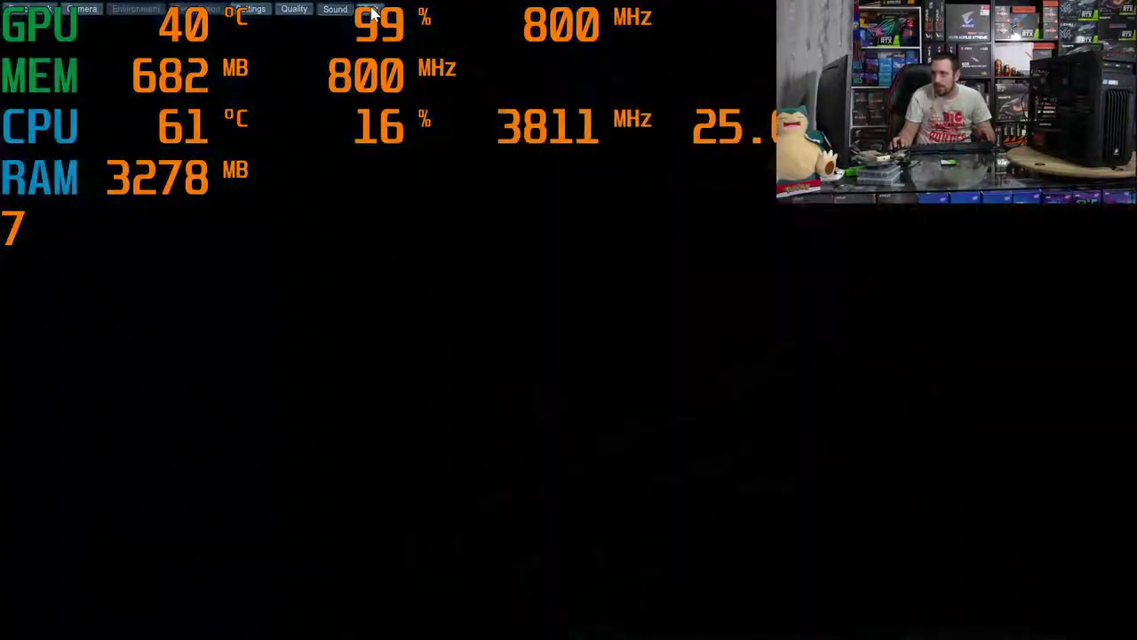
click(373, 12)
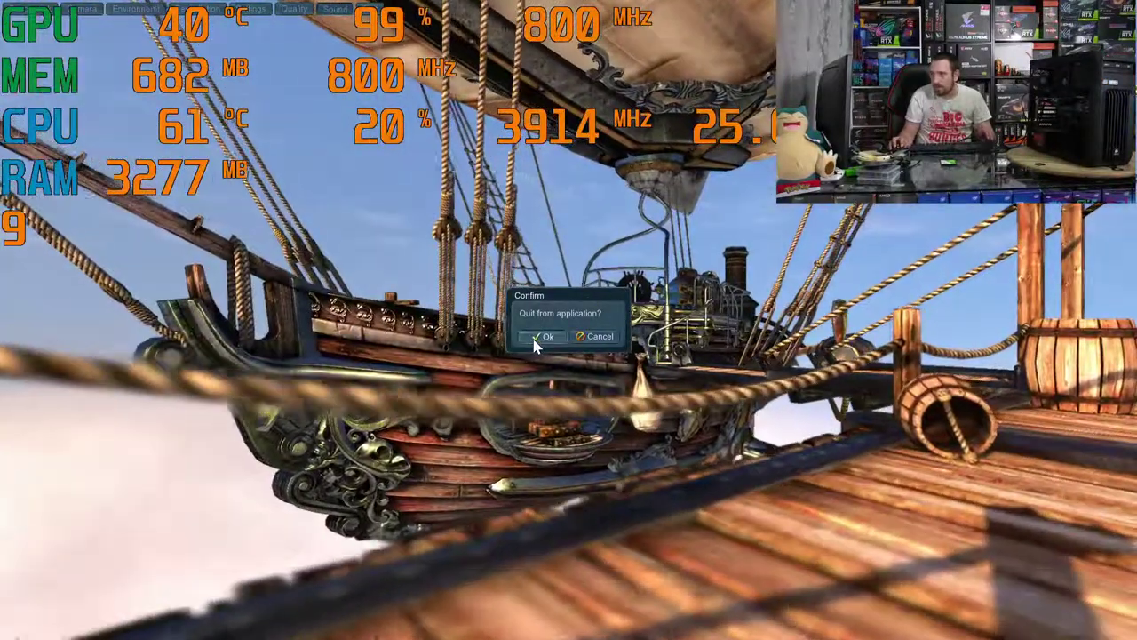
click(544, 337)
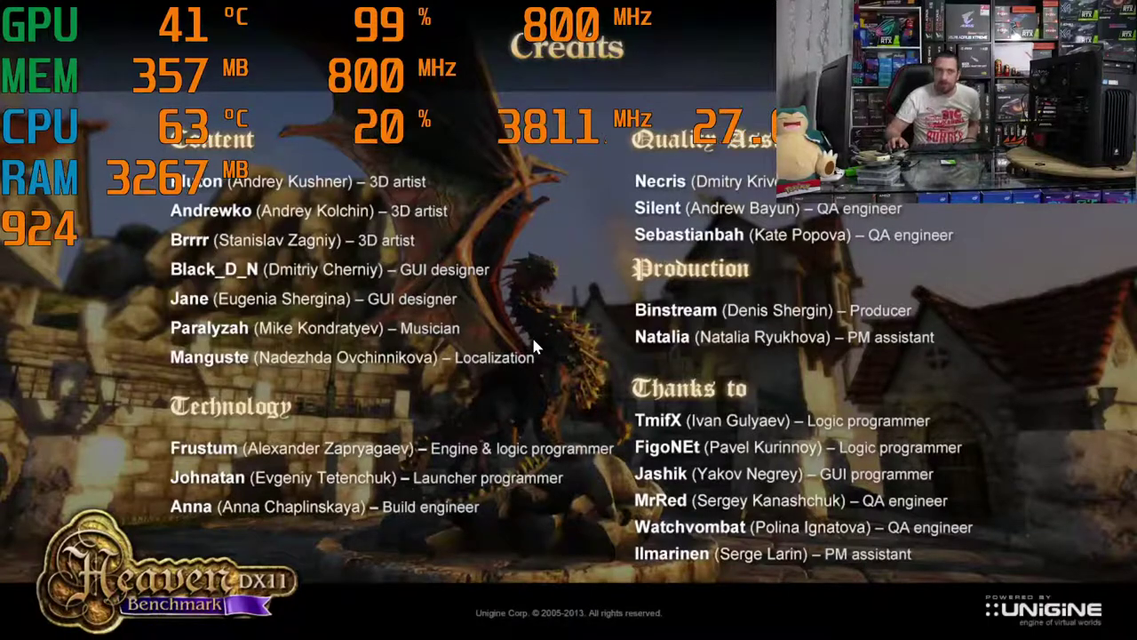
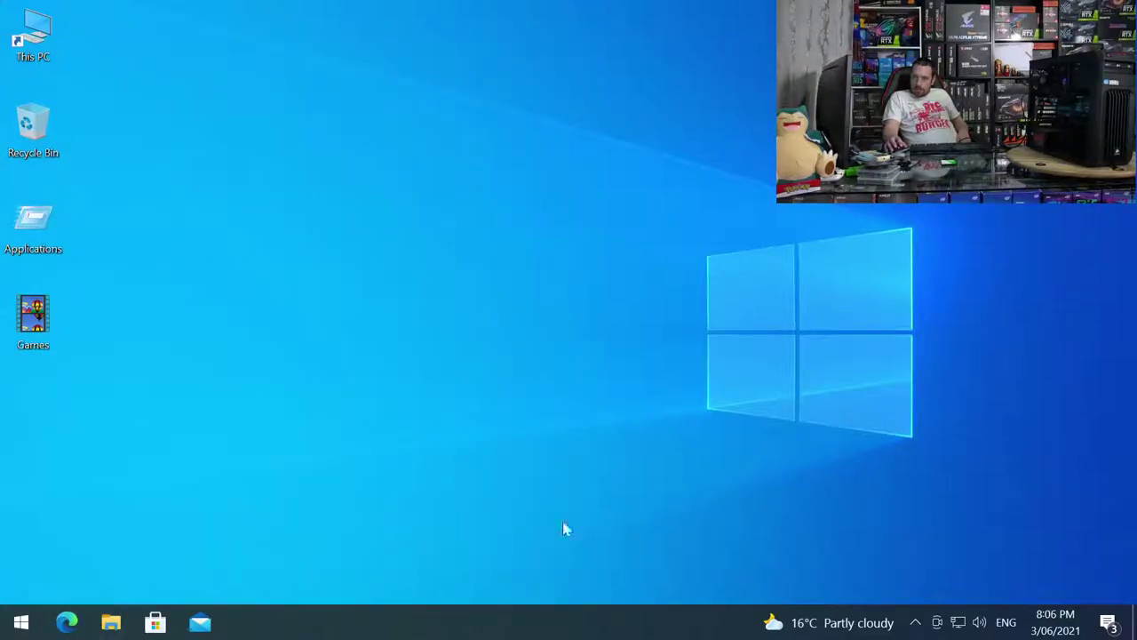
- Dismiss the Start menu power choices and the OneDrive warning, then close the Steam sign-in window
click(21, 624)
click(22, 582)
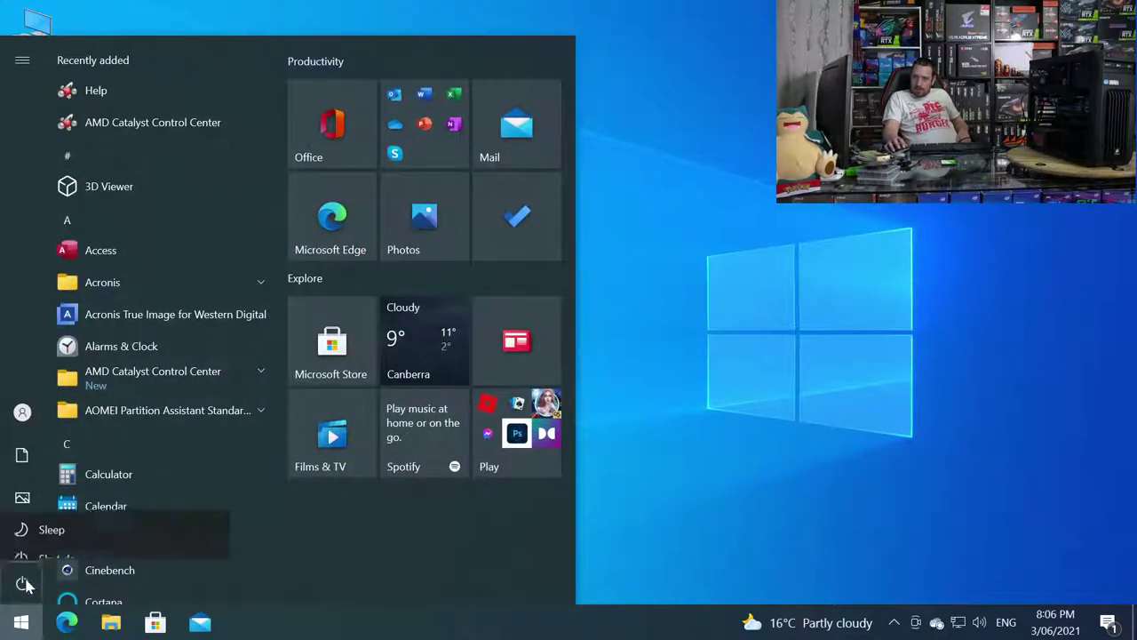
click(172, 539)
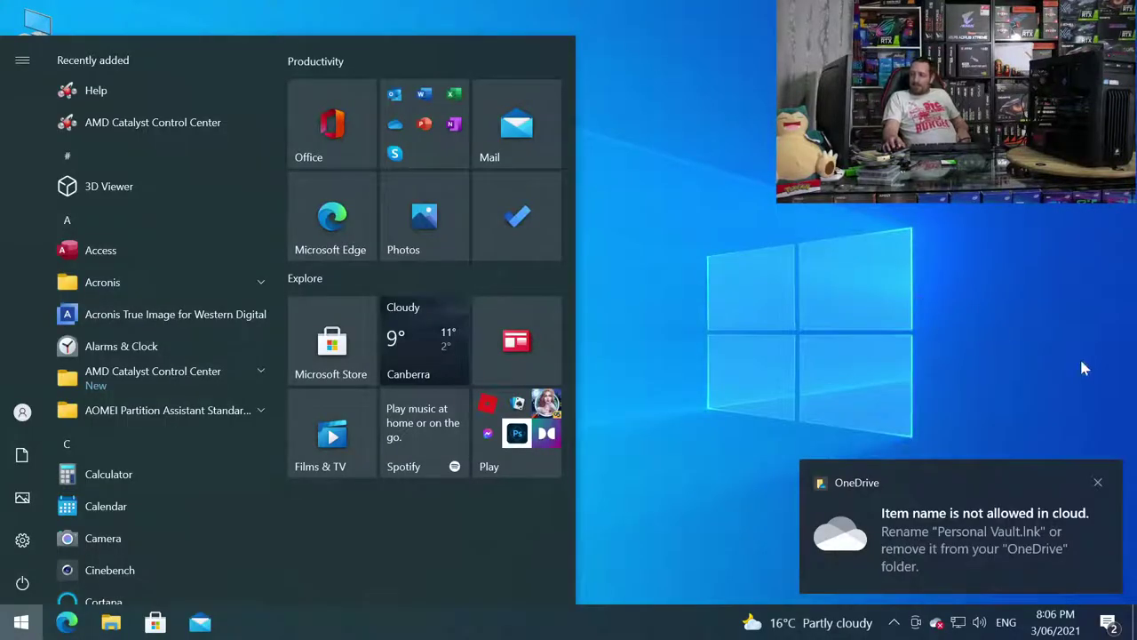
click(1101, 482)
click(681, 119)
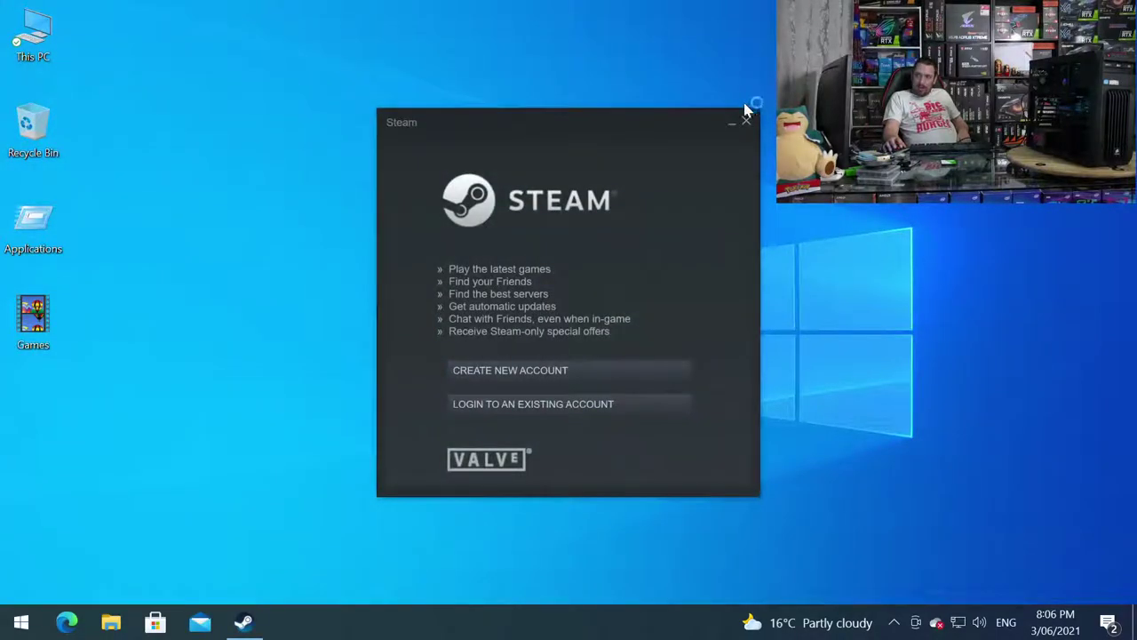
click(746, 122)
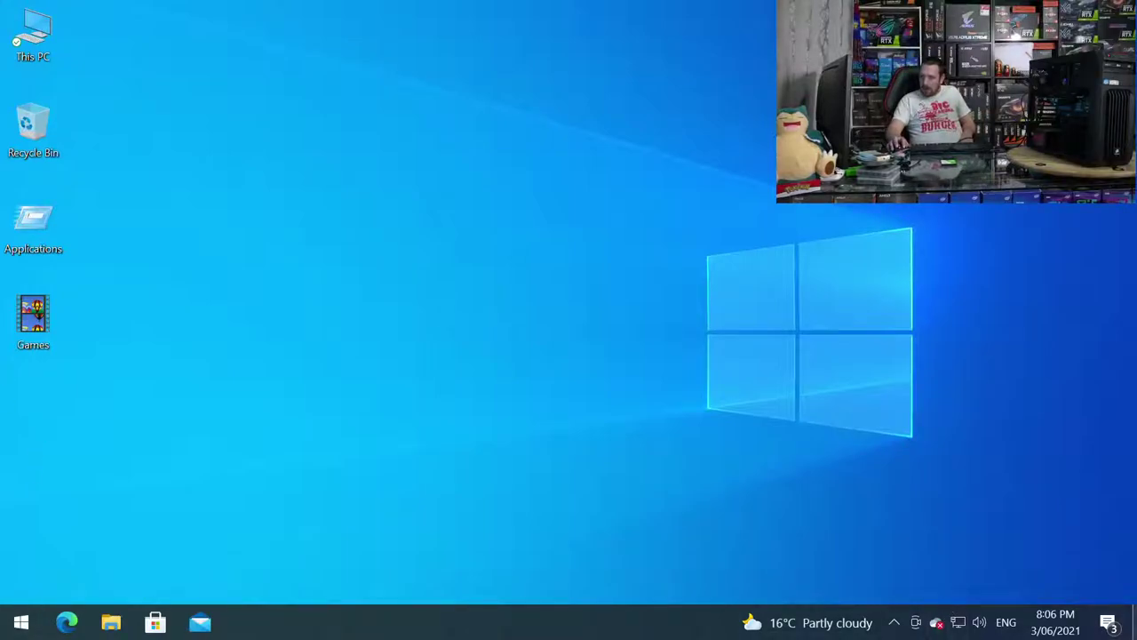
- Check and close Action Center, then open the Applications folder on the desktop
click(1107, 626)
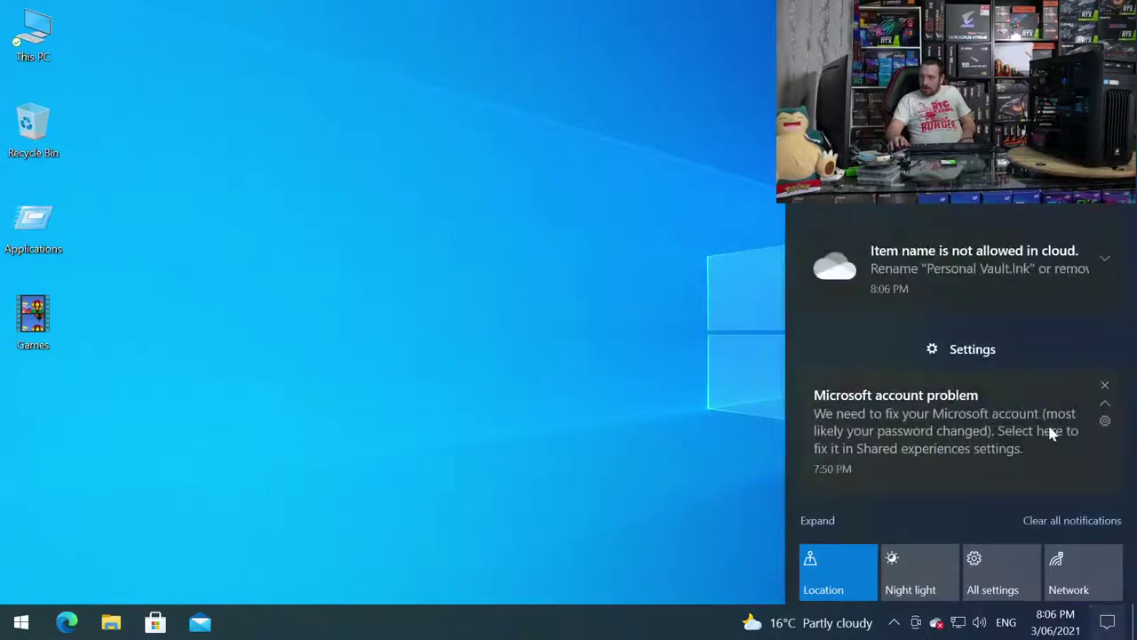
click(643, 433)
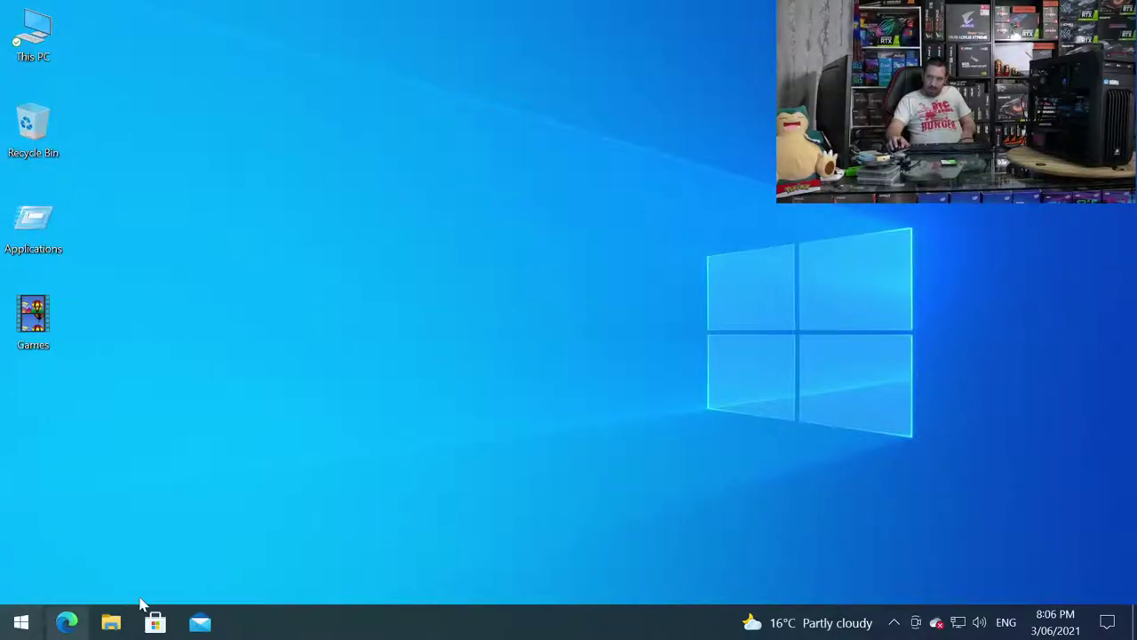
double_click(36, 226)
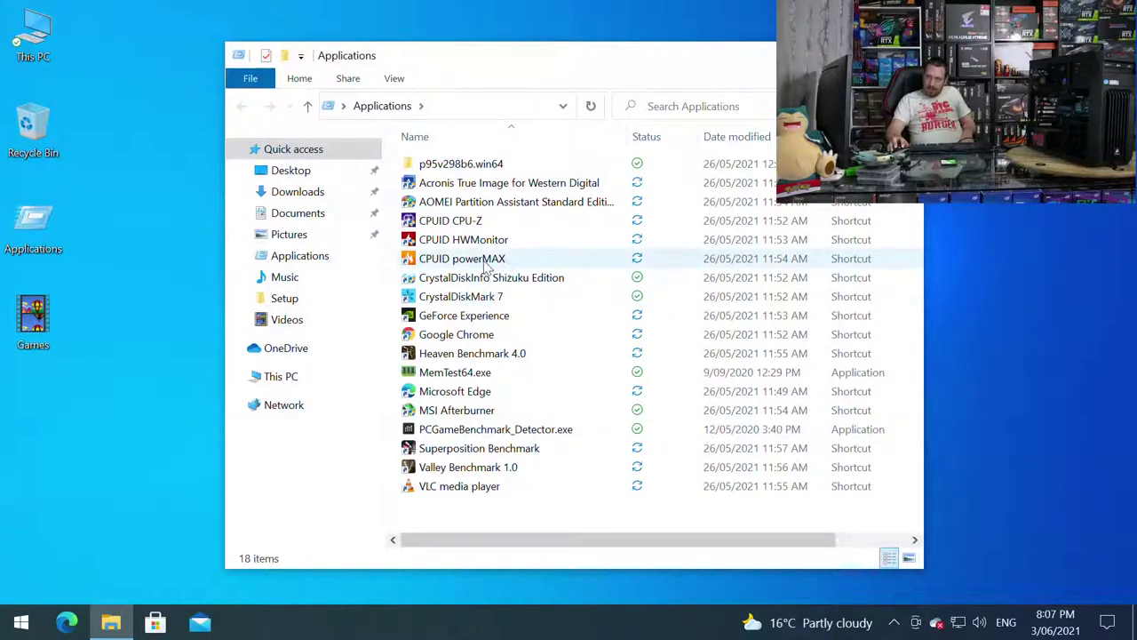
- Launch CPU-Z with administrator permission and start its Bench tab CPU stress test
double_click(480, 221)
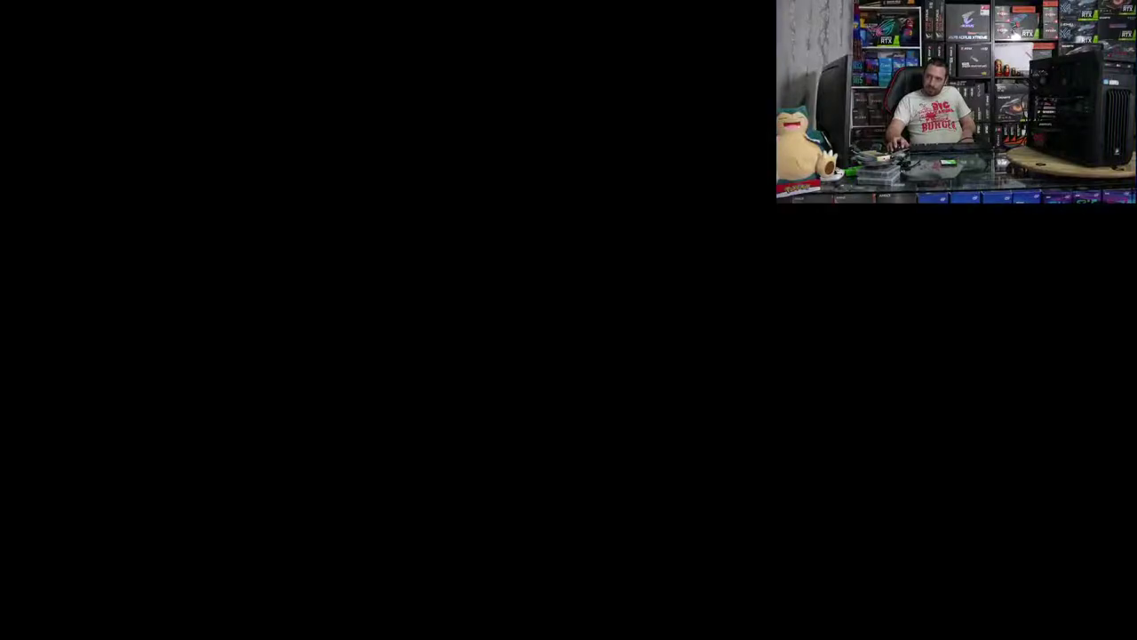
click(472, 431)
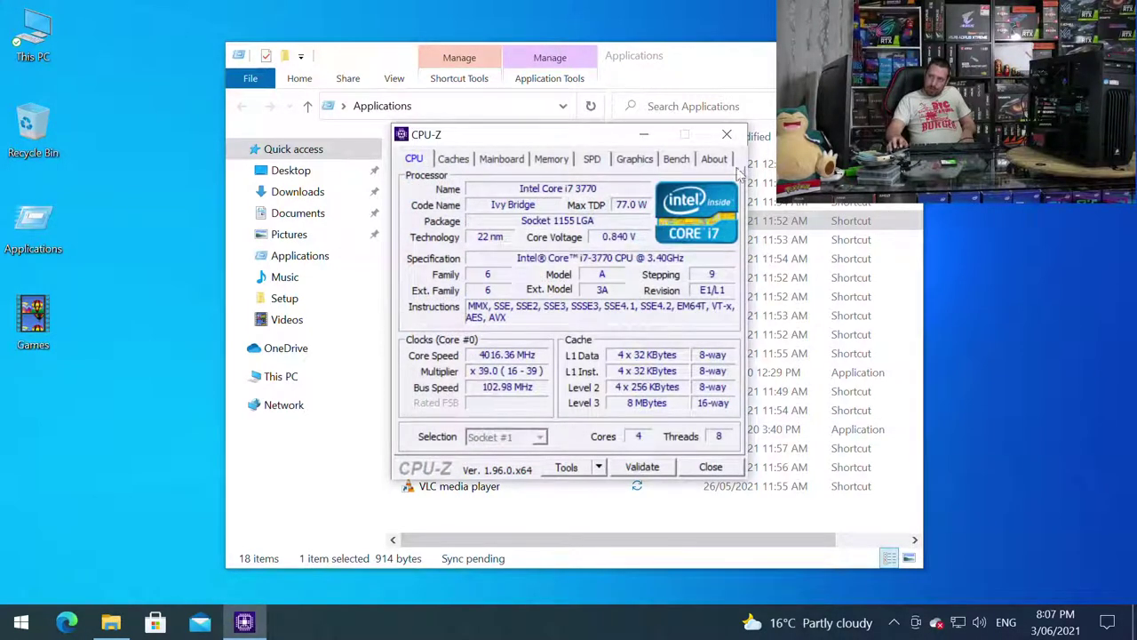
click(675, 160)
click(577, 360)
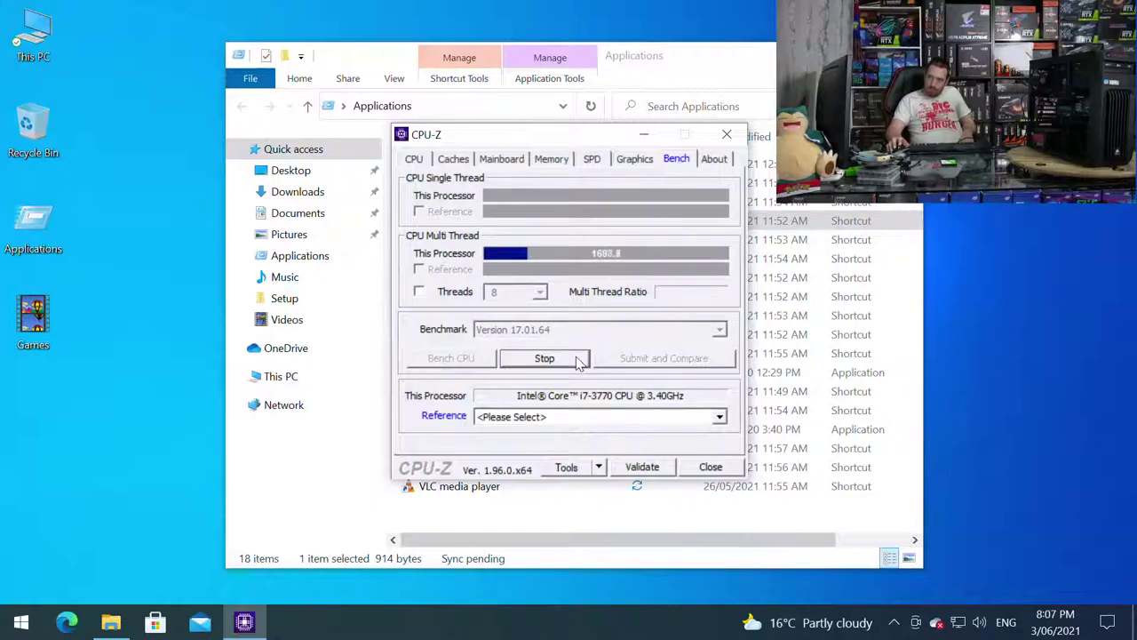
- Move CPU-Z to the right edge and launch CrystalDiskMark 7 from Applications
drag(501, 130, 980, 266)
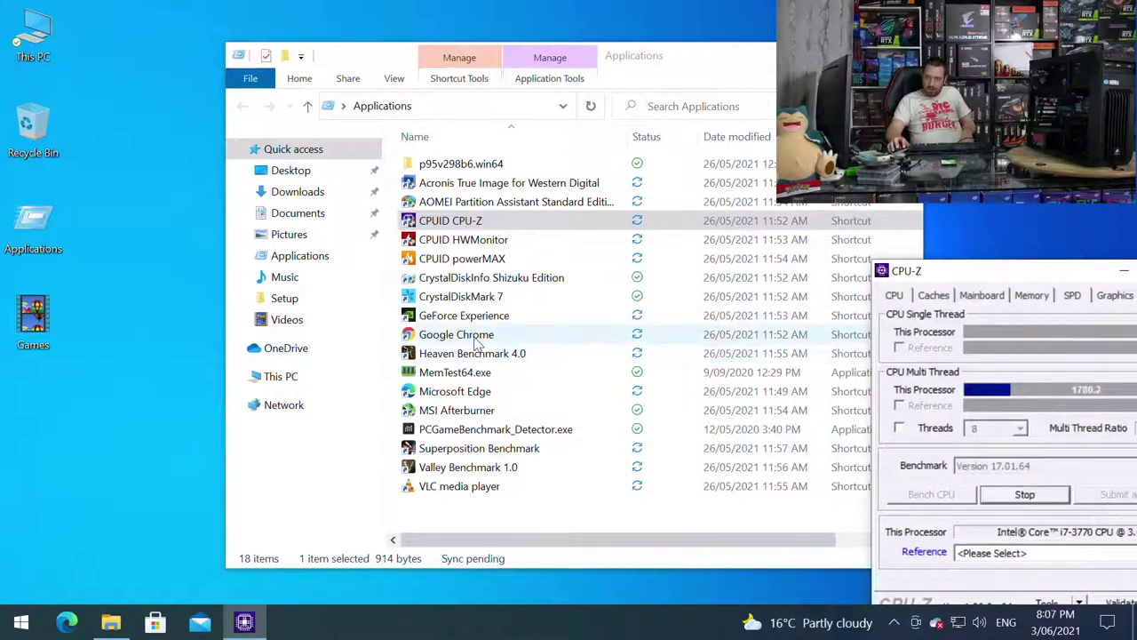
click(478, 341)
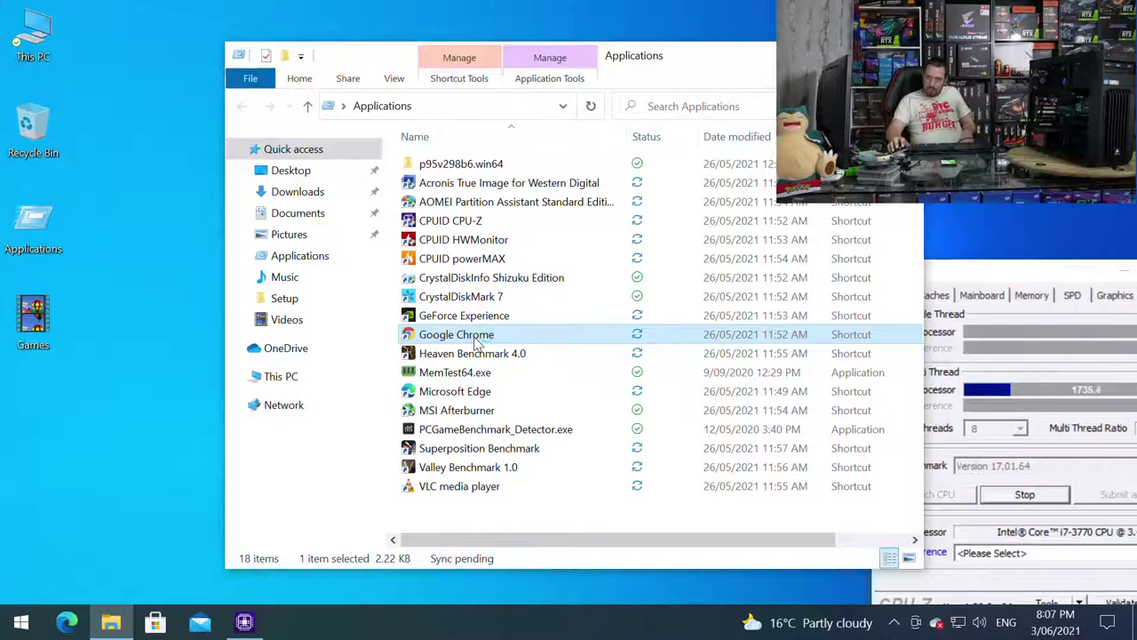
double_click(502, 297)
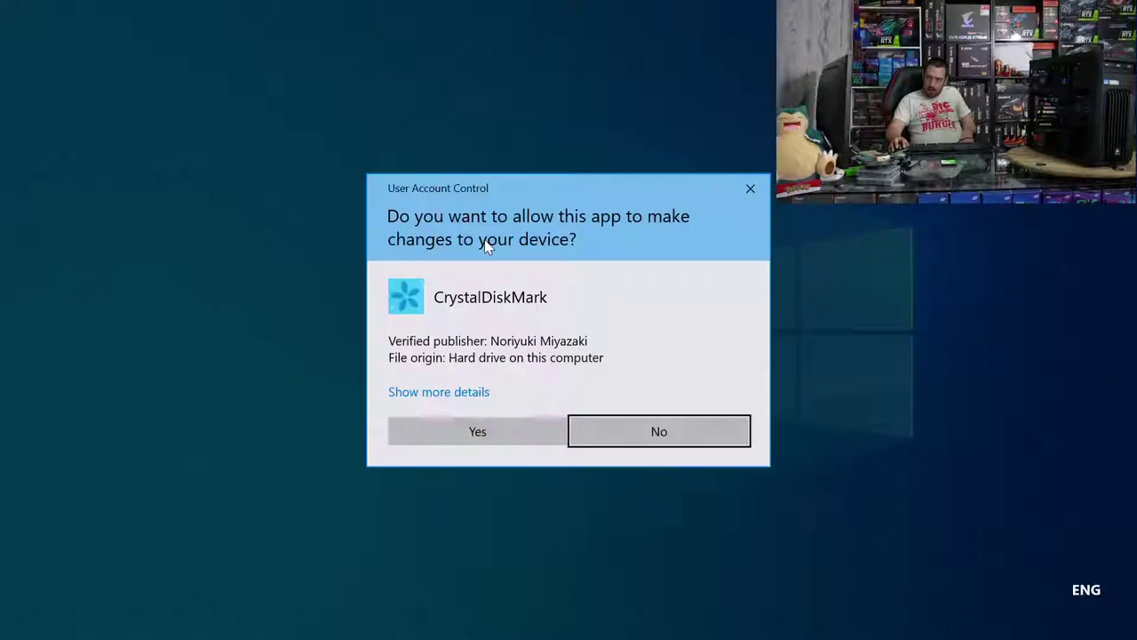
- Approve CrystalDiskMark and launch CPUID HWMonitor with administrator permission
click(507, 436)
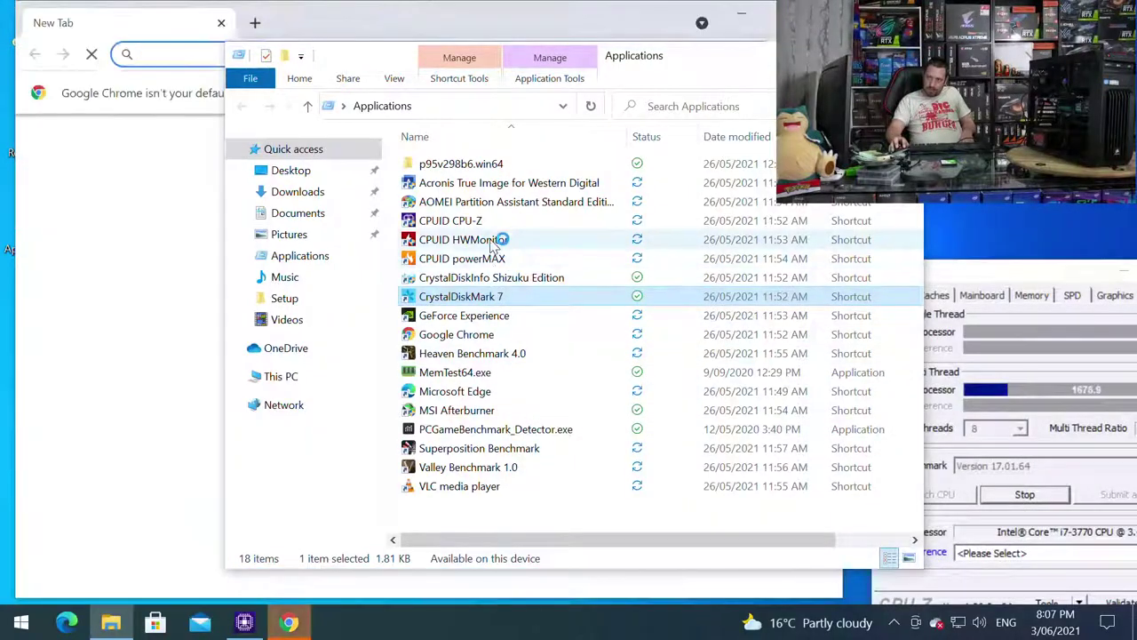
double_click(496, 240)
click(524, 431)
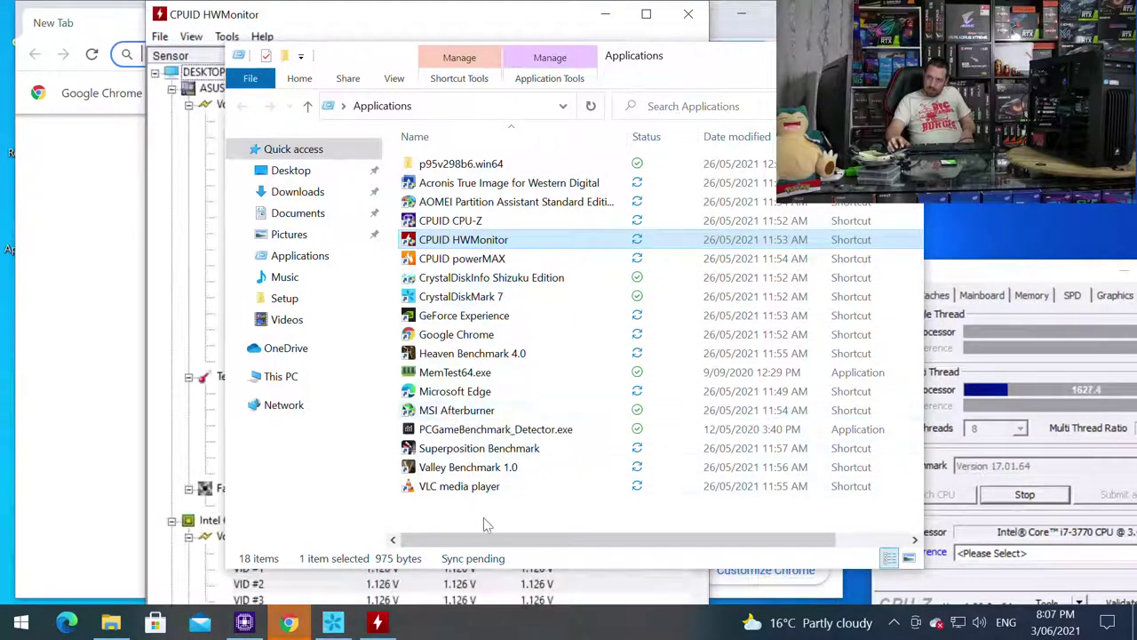
- Open and close VLC, then launch Acronis True Image for Western Digital as administrator
double_click(487, 486)
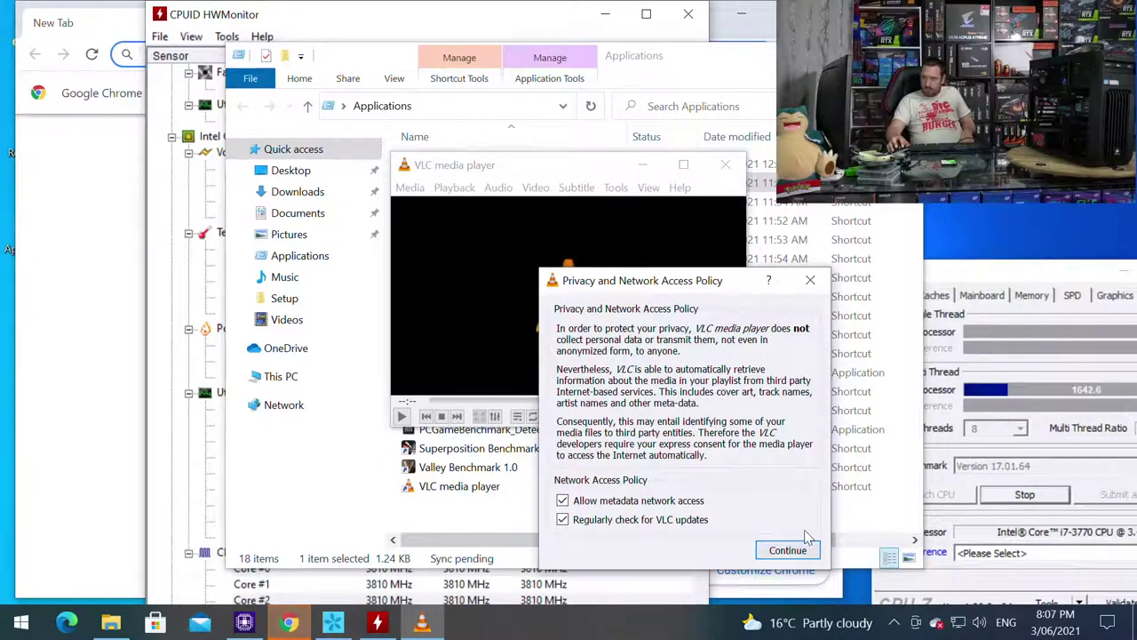
click(787, 550)
click(726, 164)
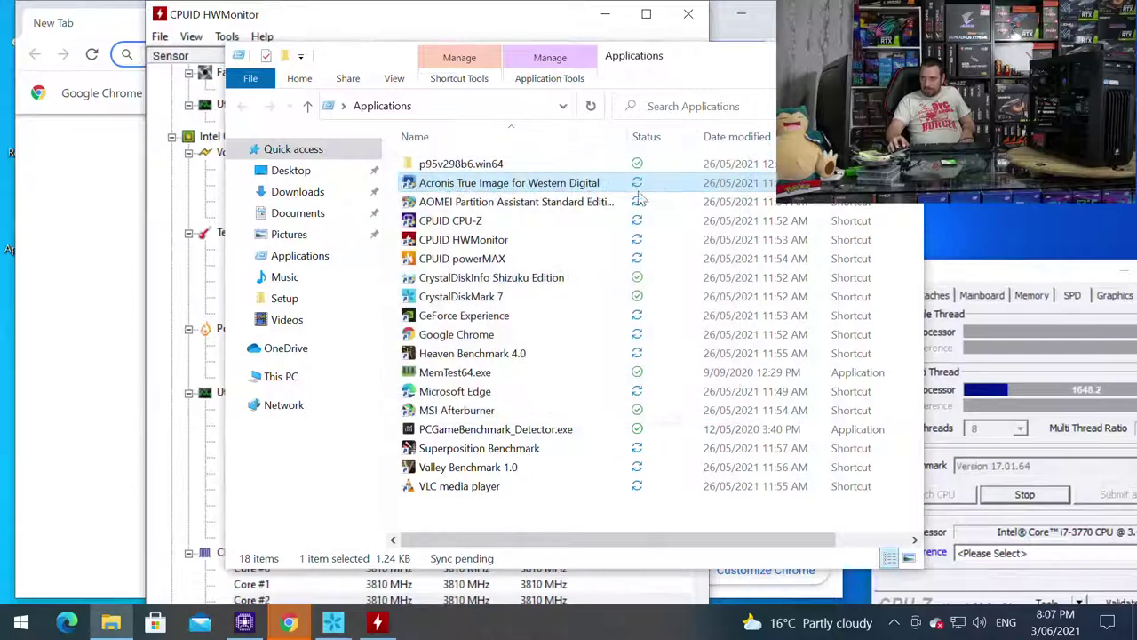
double_click(579, 183)
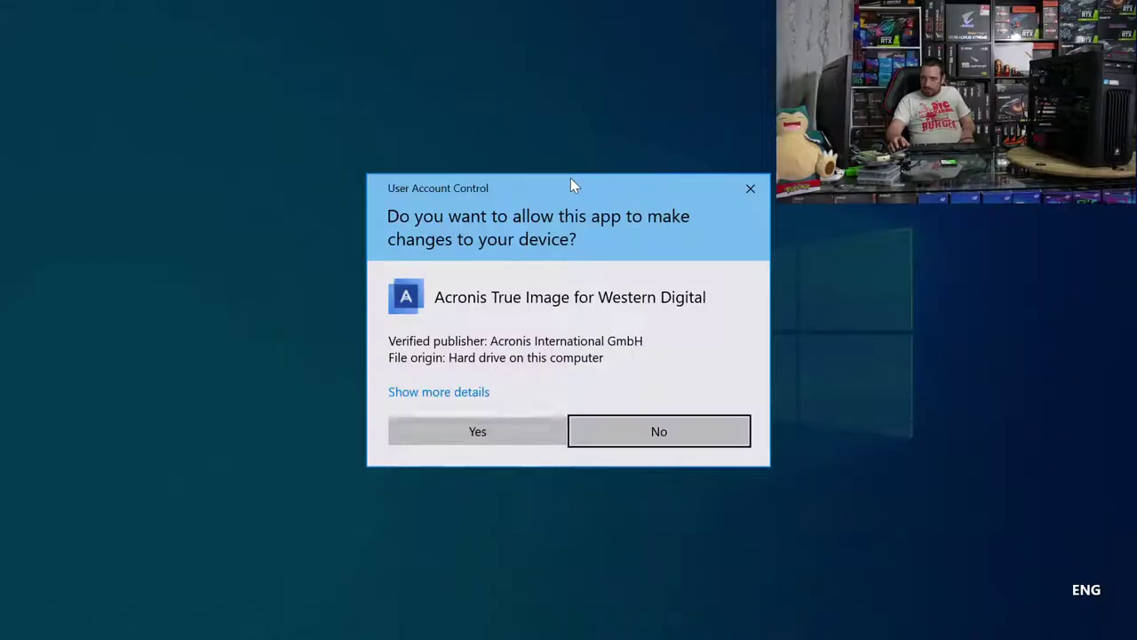
click(517, 426)
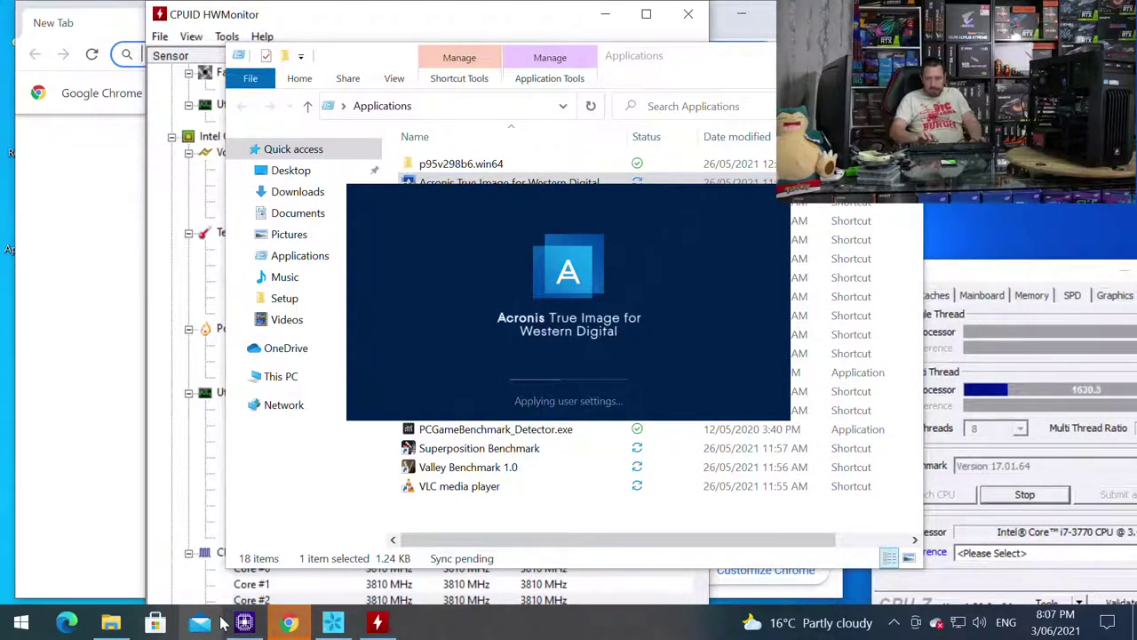
- Open Task Manager via Ctrl+Alt+Del and show its Performance memory page
key(ctrl+alt+Delete)
click(544, 323)
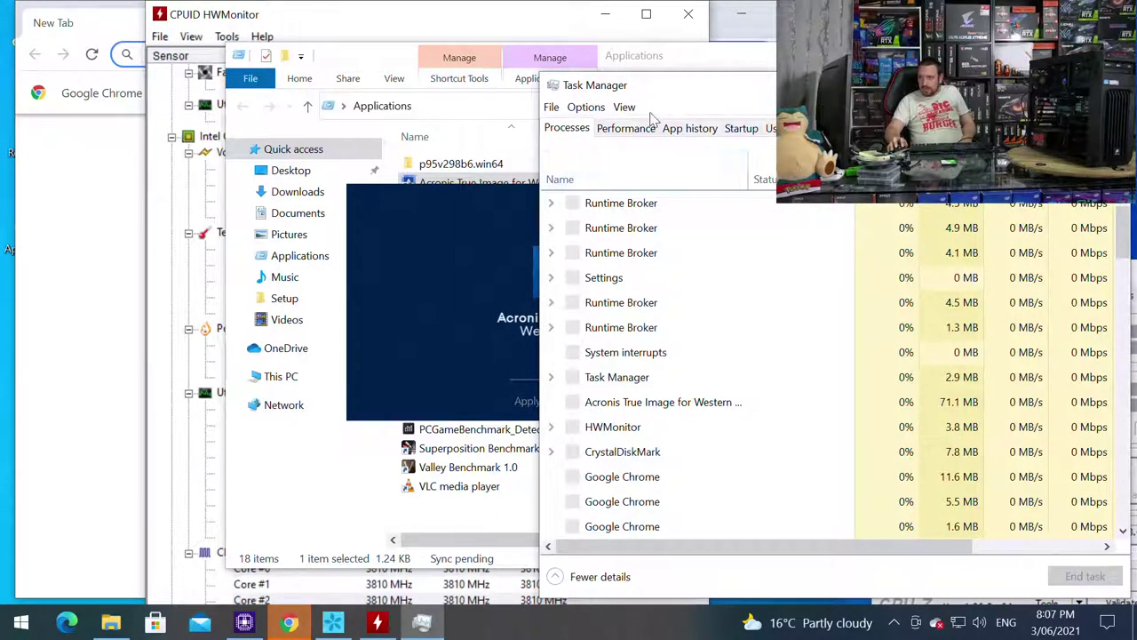
click(631, 131)
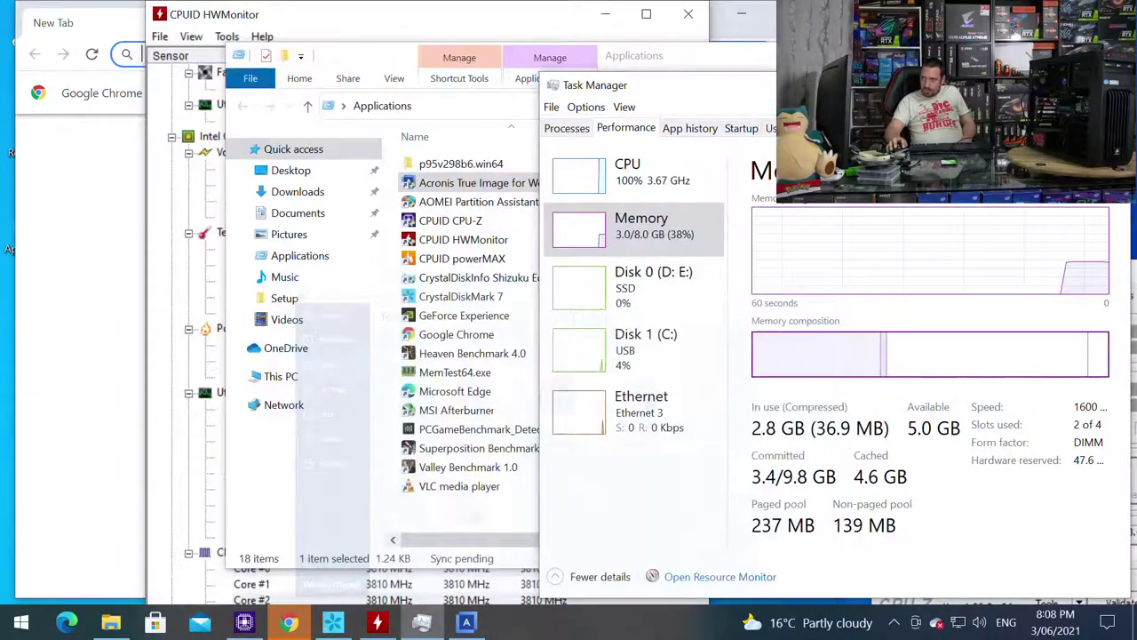
- Minimise Acronis, launch MemTest64 and start its memory test
click(893, 13)
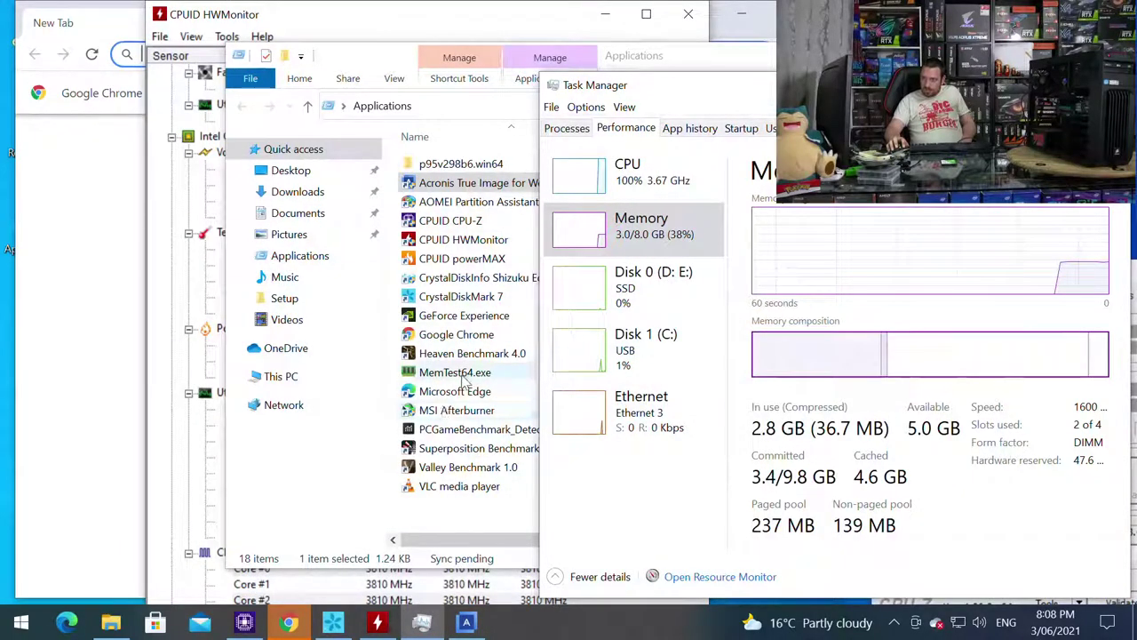
double_click(464, 380)
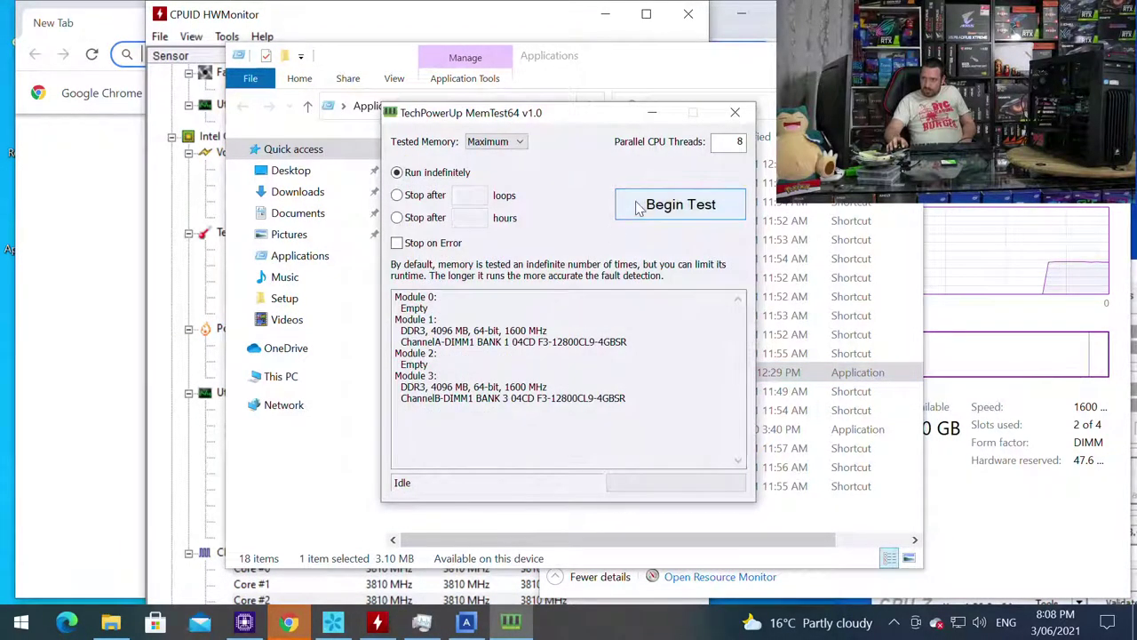
click(660, 203)
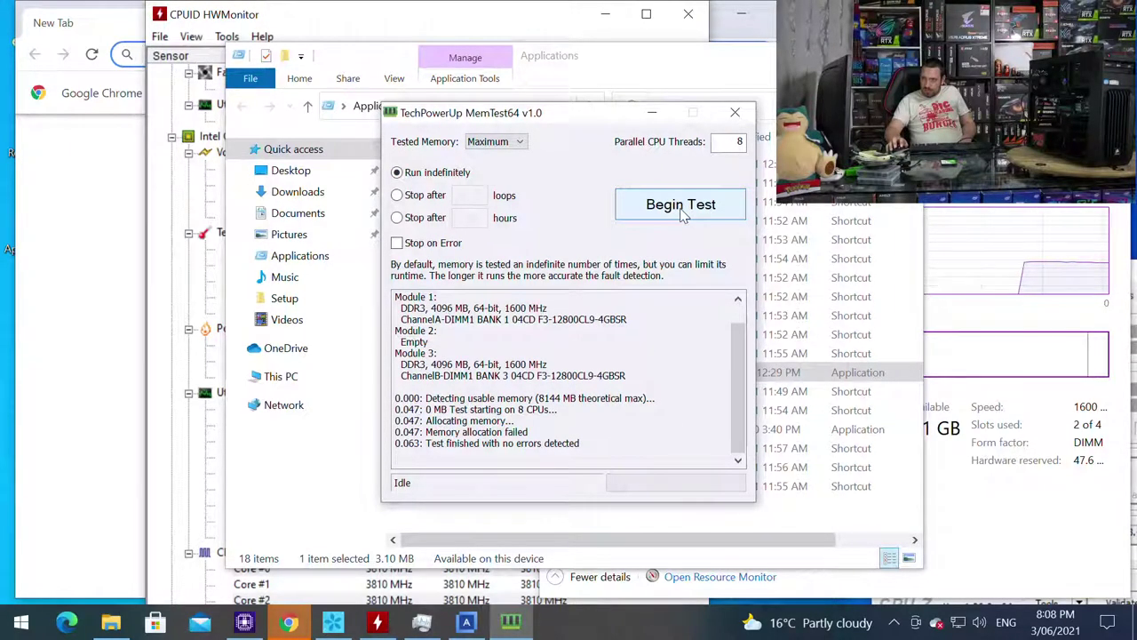
click(681, 213)
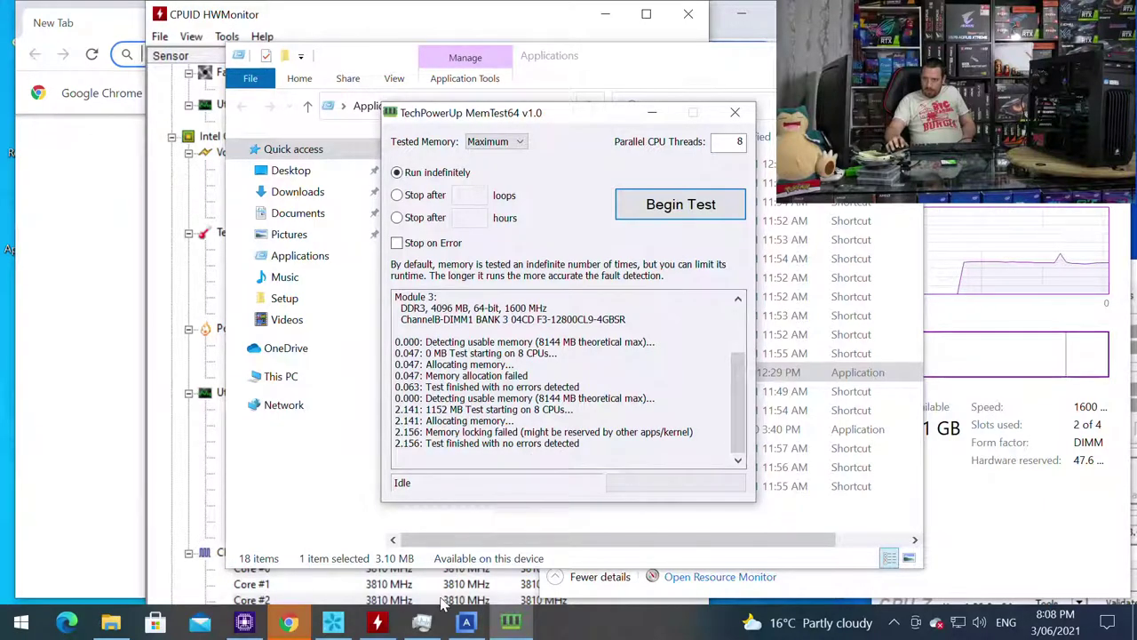
- Close HWMonitor, start MemTest64's indefinite test, and bring Task Manager forward
click(467, 622)
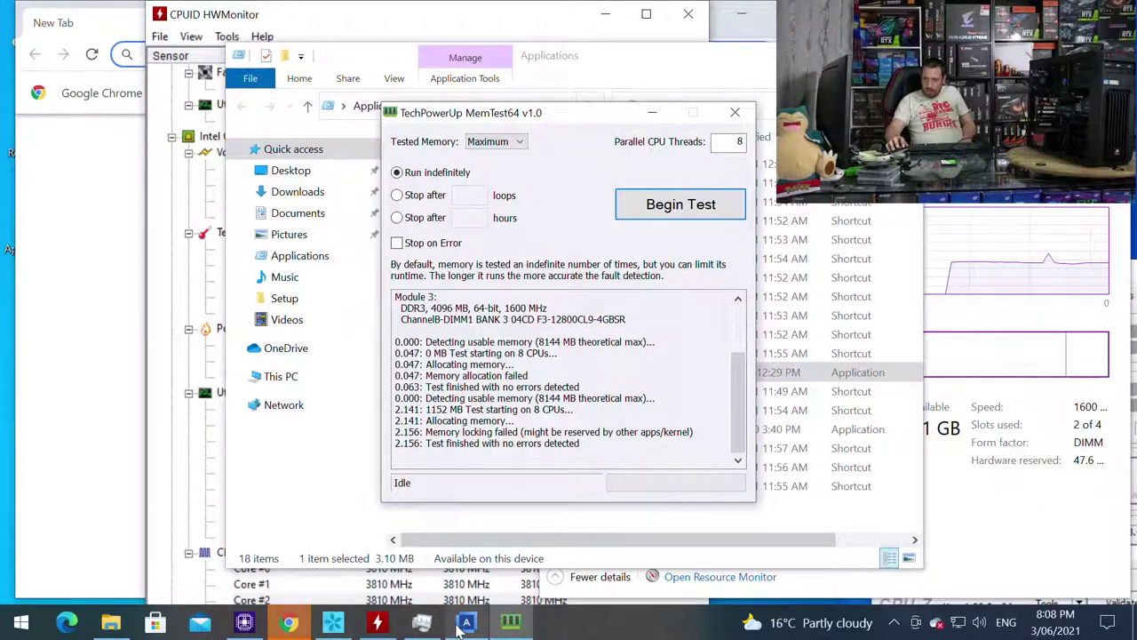
click(84, 399)
click(380, 622)
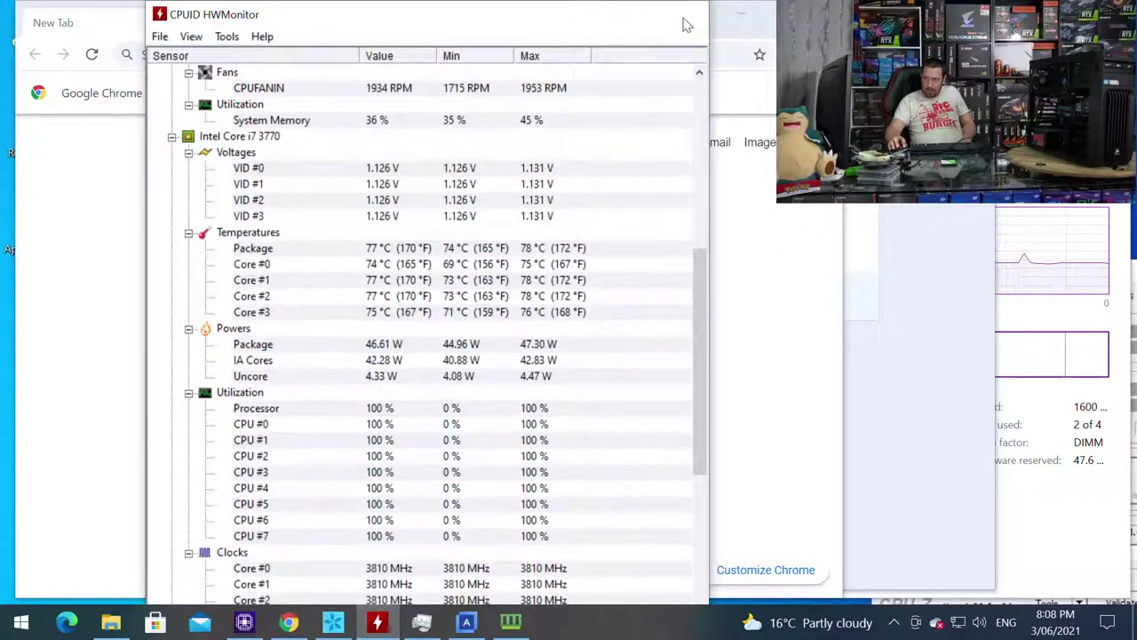
click(688, 14)
click(470, 622)
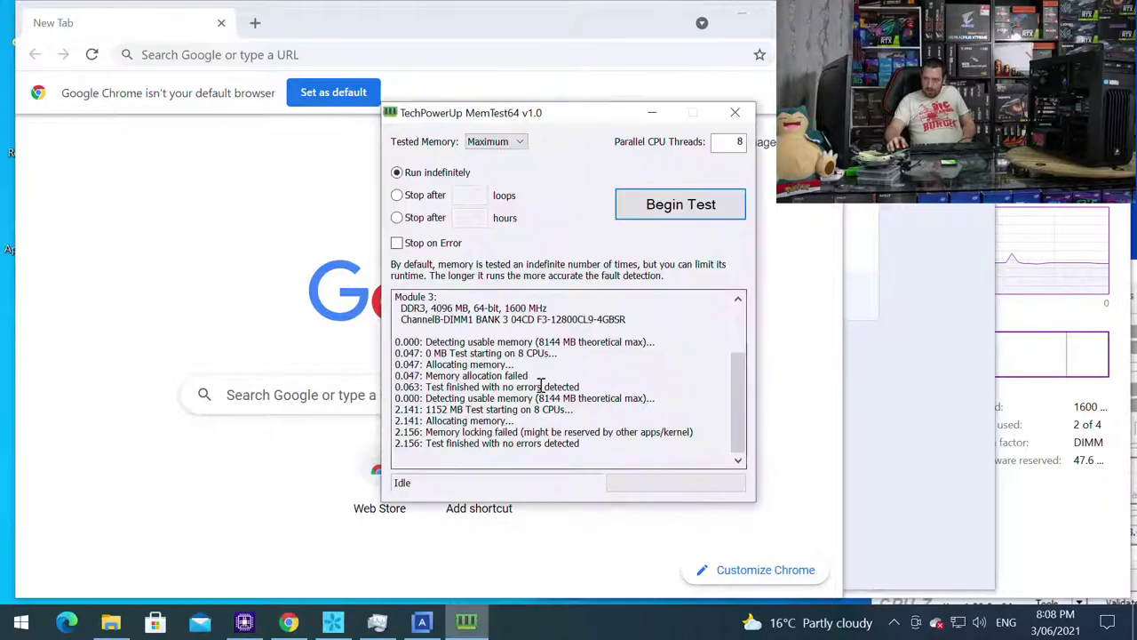
click(655, 214)
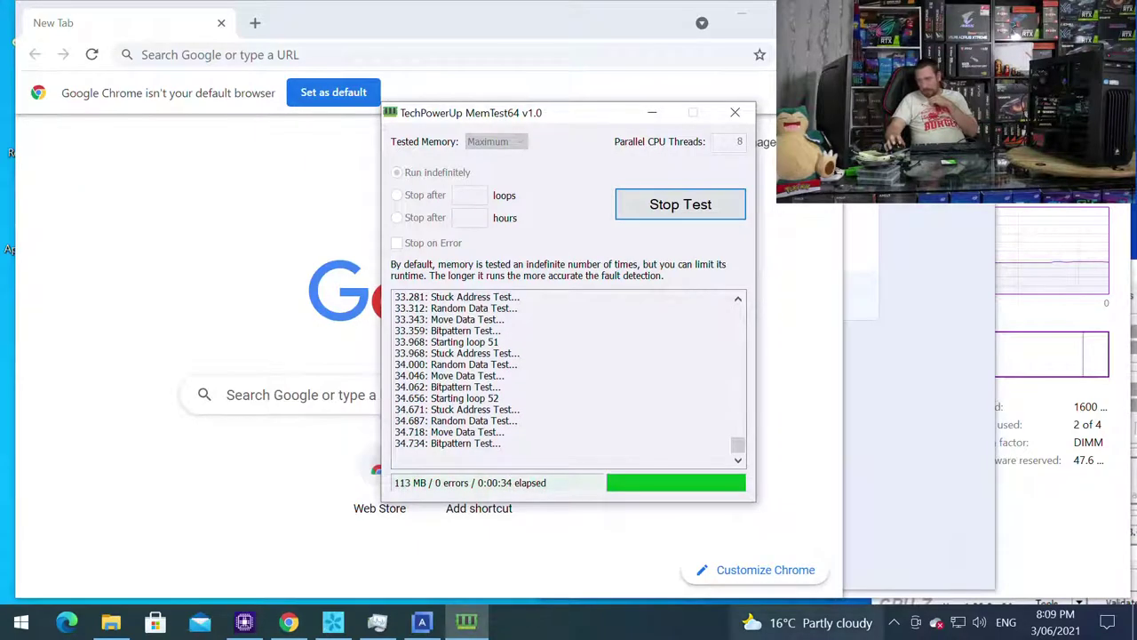
click(1097, 509)
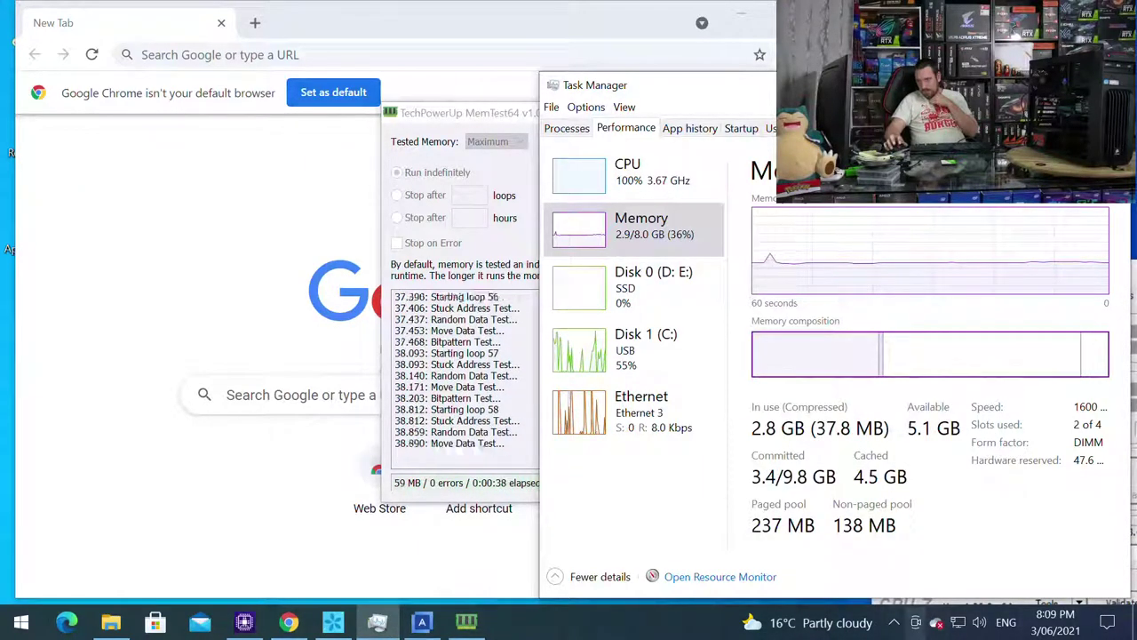
- Check Ethernet activity, scroll processes showing MemTest64 at about 62% CPU, then minimise Task Manager
click(693, 418)
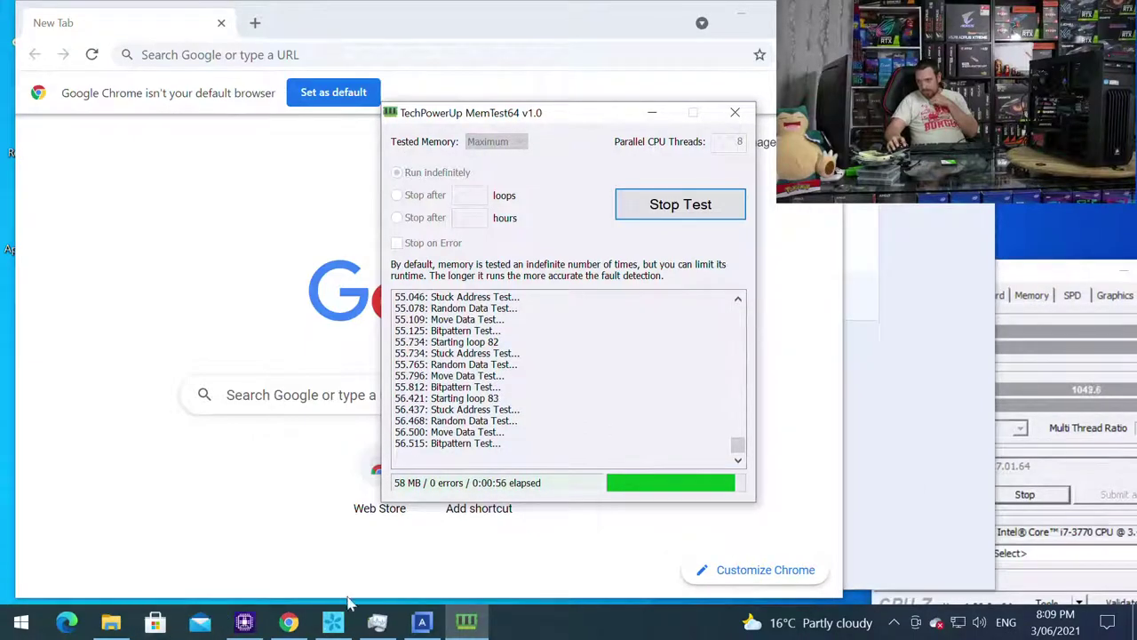
click(377, 622)
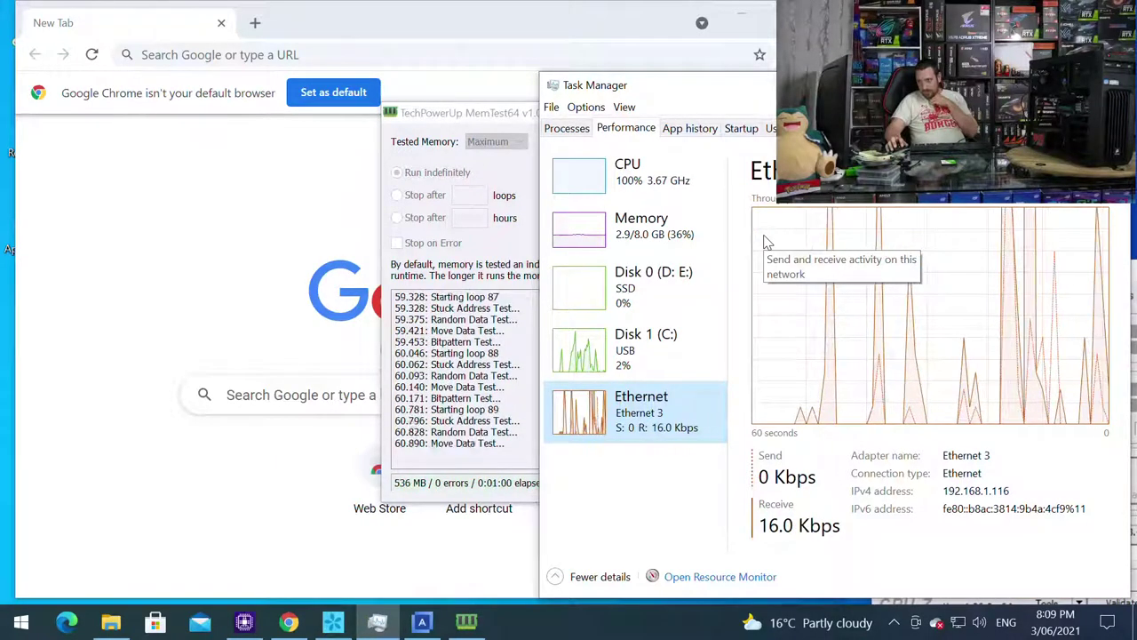
click(563, 135)
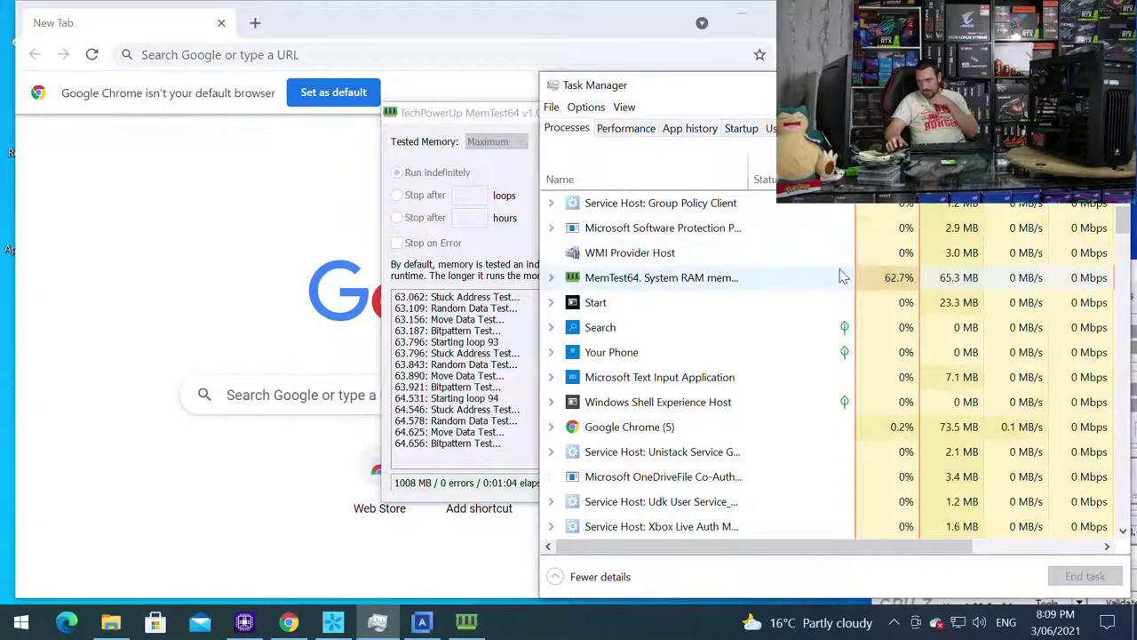
scroll(842, 277, down, 7)
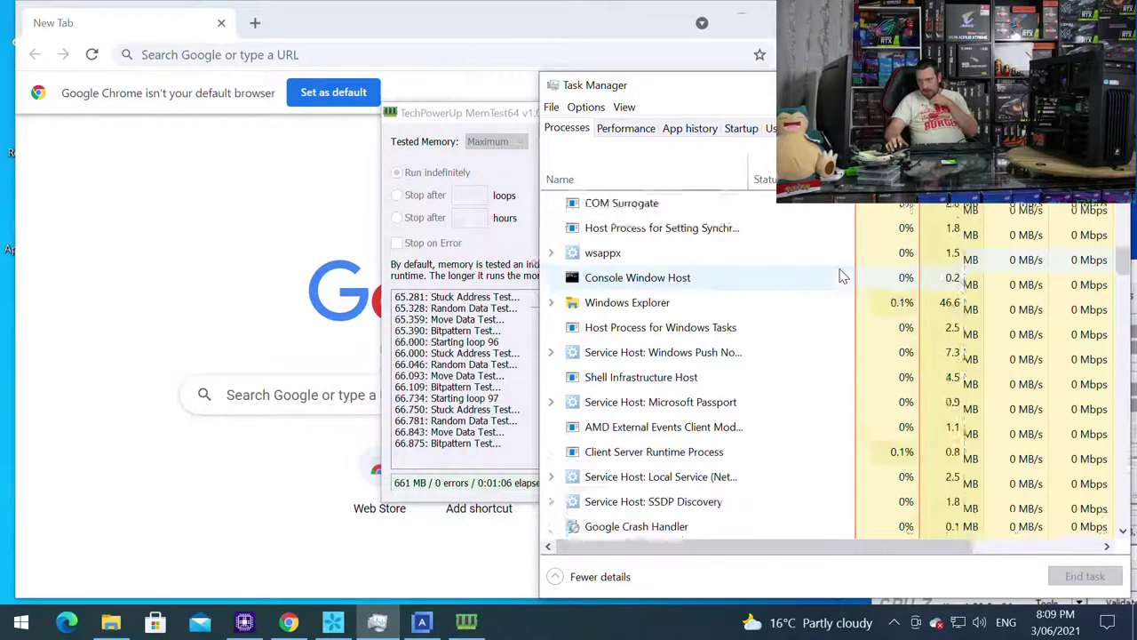
scroll(842, 277, down, 2)
scroll(842, 277, up, 4)
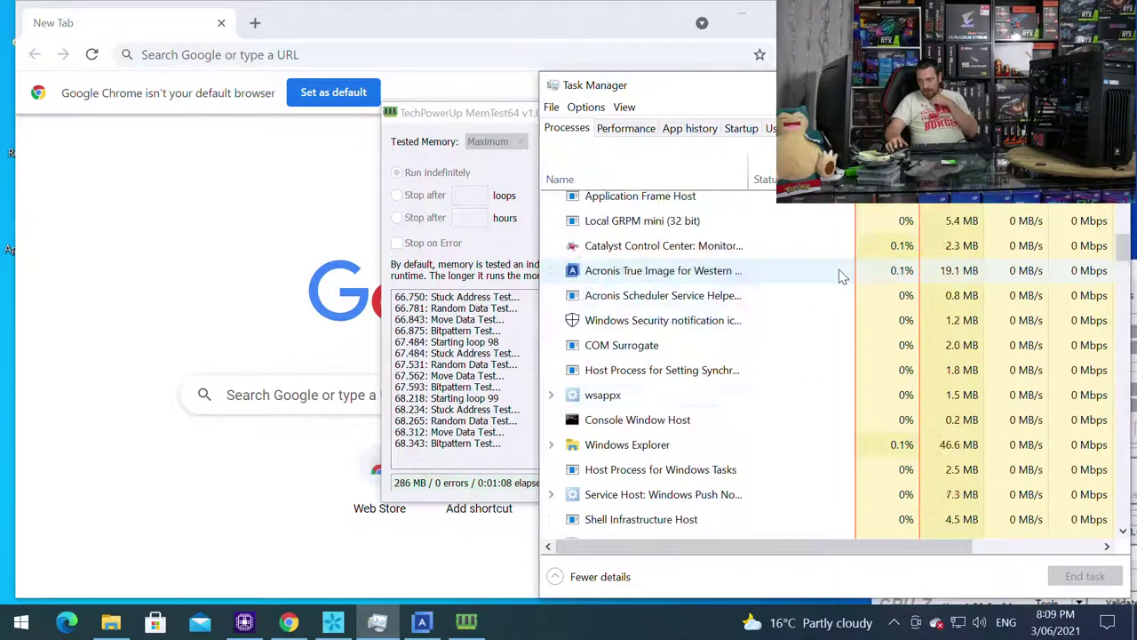
scroll(839, 270, up, 5)
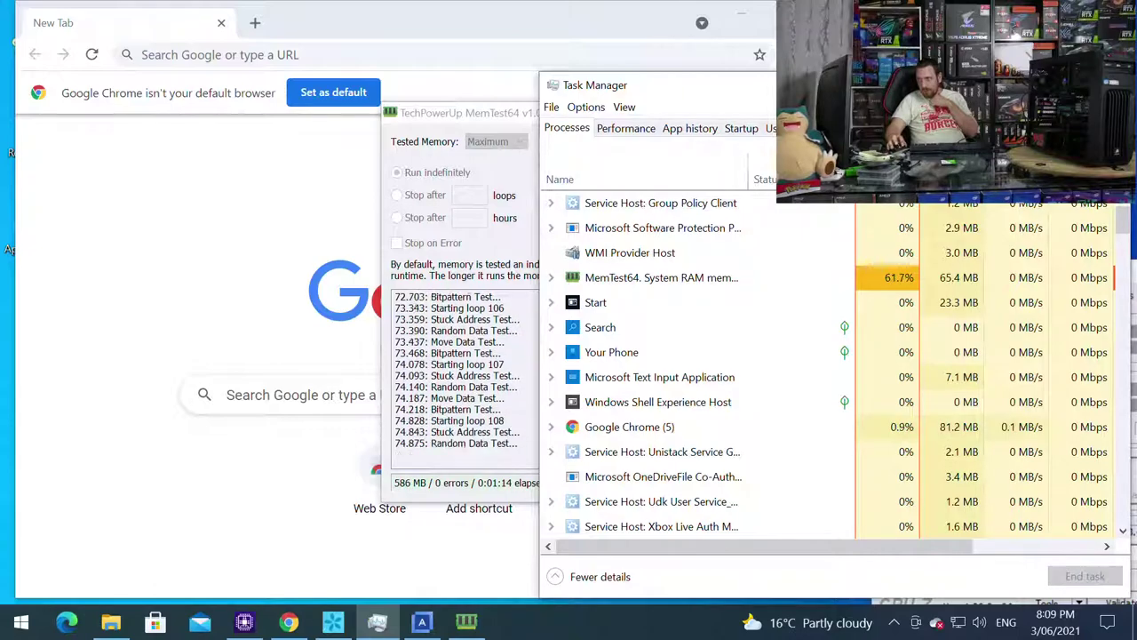
click(1030, 85)
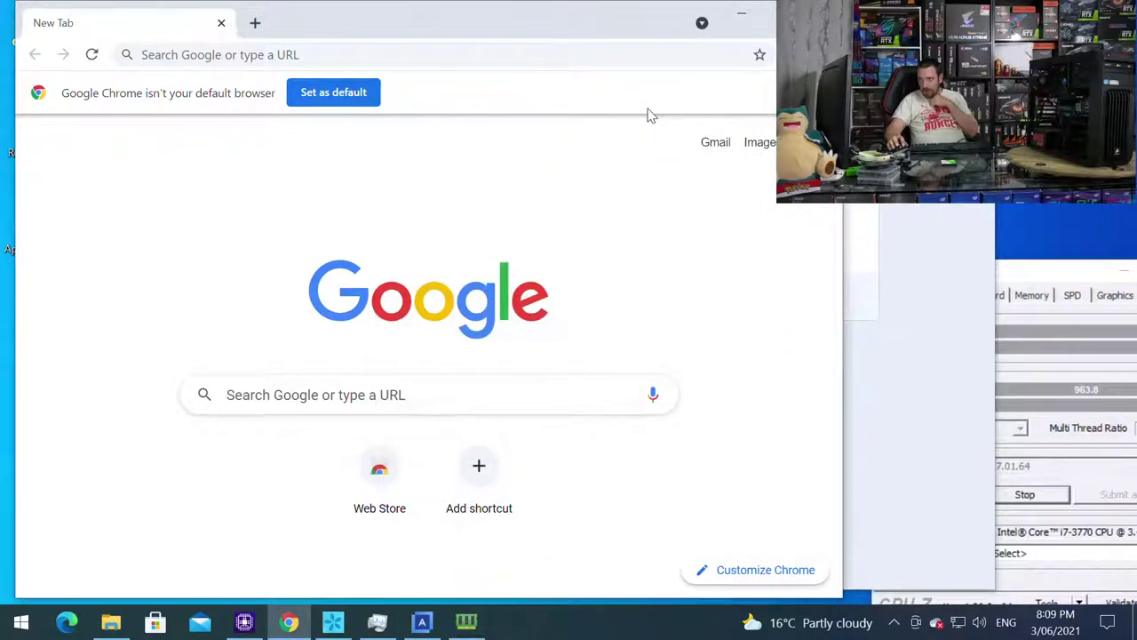
- Minimise Chrome and start the CPU-Z stress test
click(742, 14)
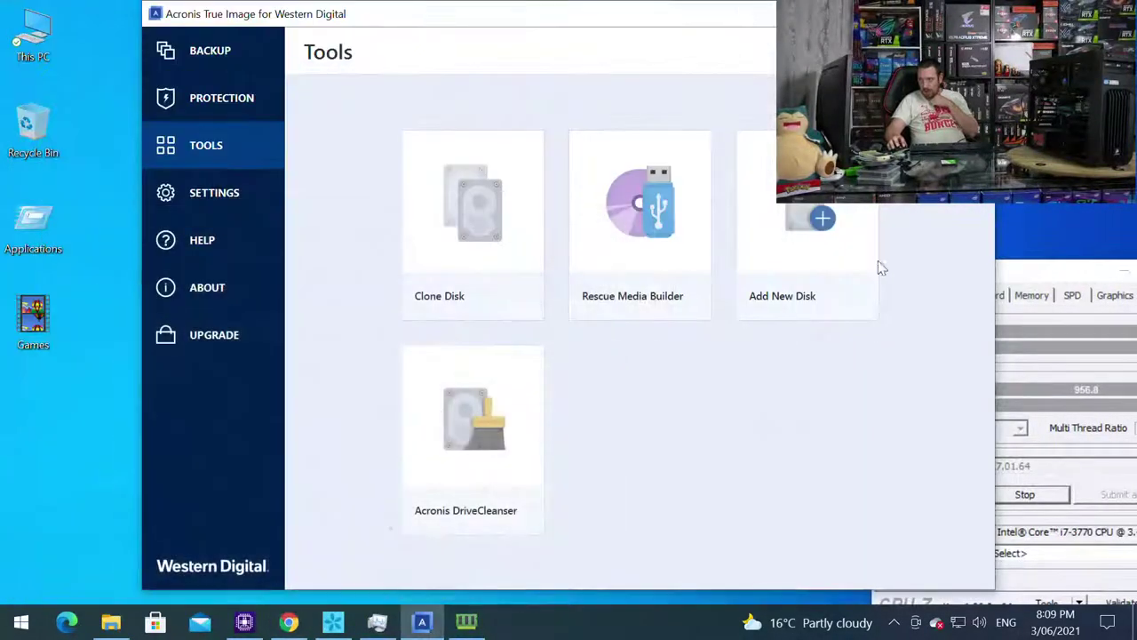
click(1063, 495)
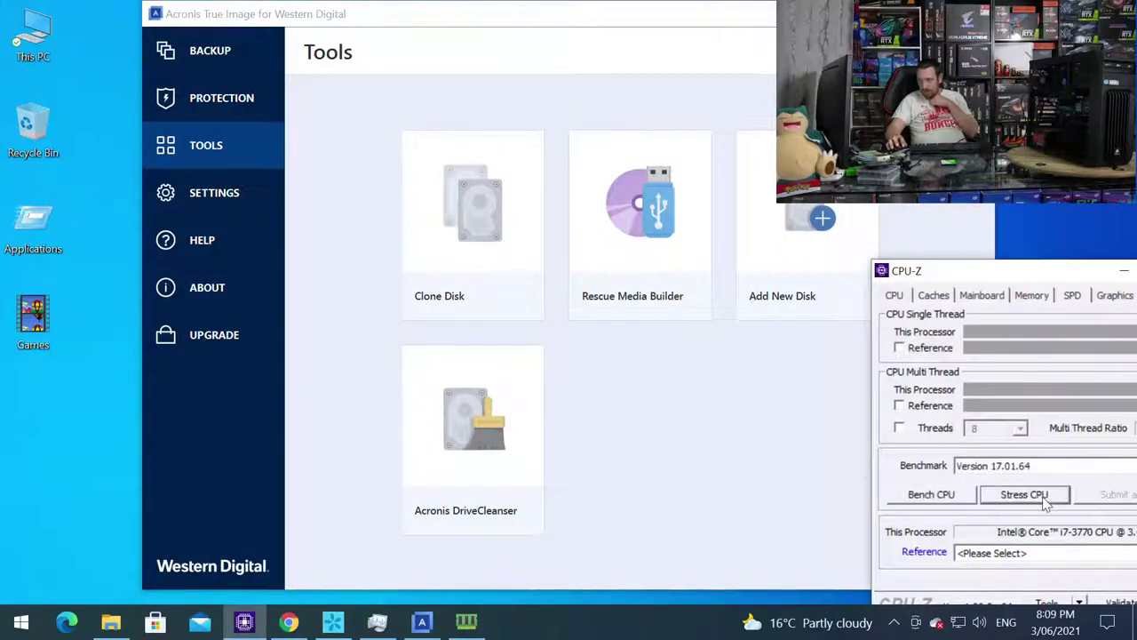
click(1020, 505)
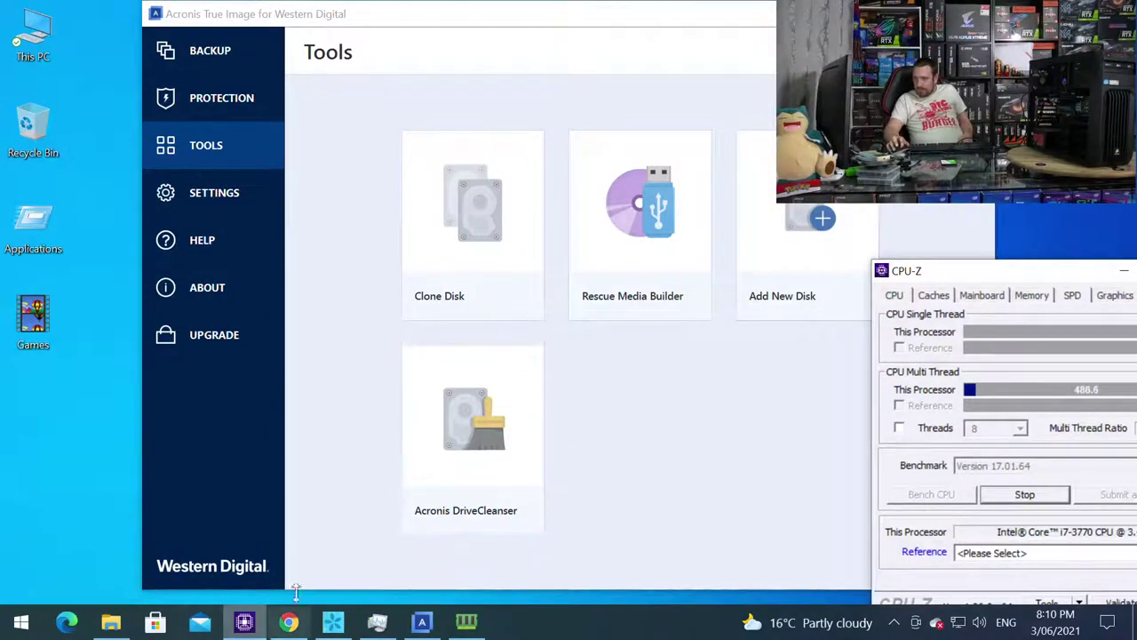
- Close CrystalDiskMark, Chrome and CPU-Z
click(333, 621)
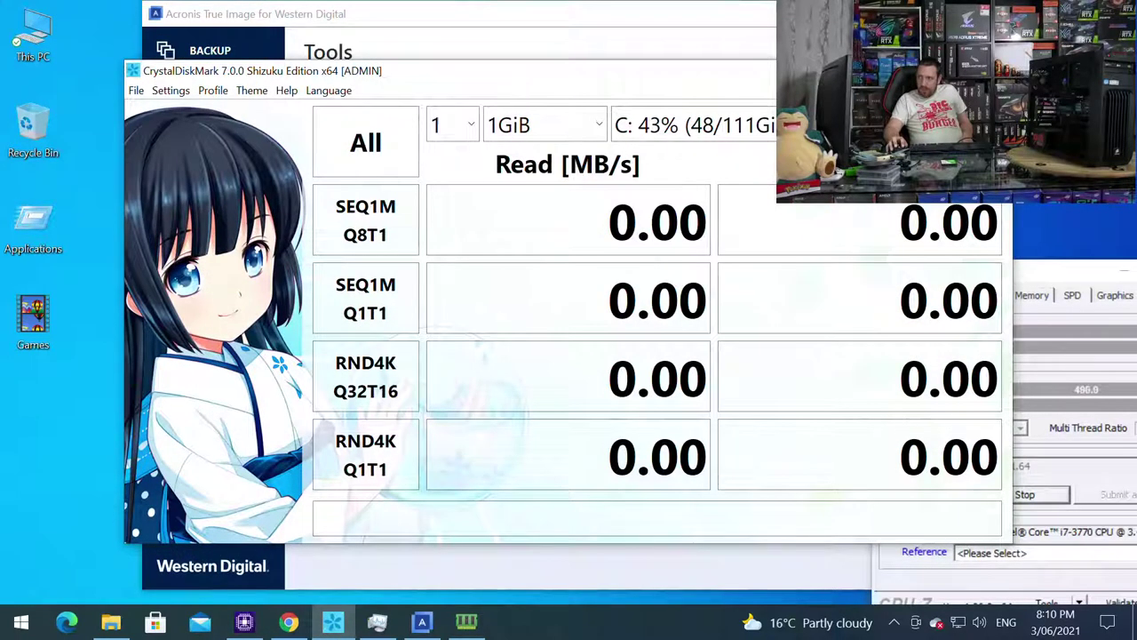
key(alt+F4)
click(288, 622)
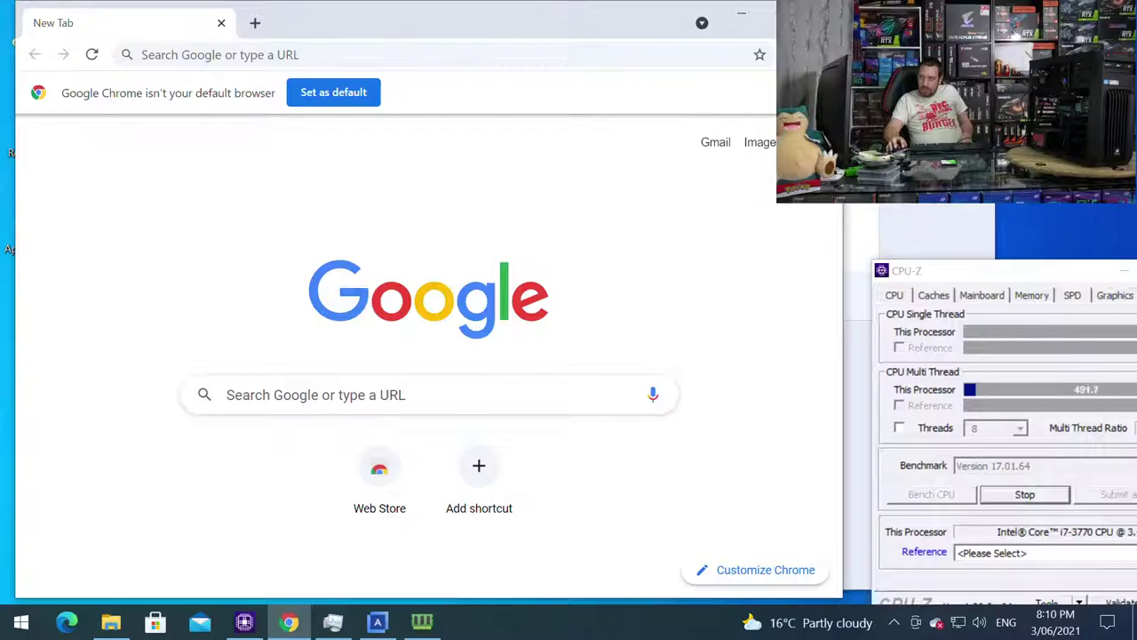
key(alt+F4)
drag(1035, 280, 736, 274)
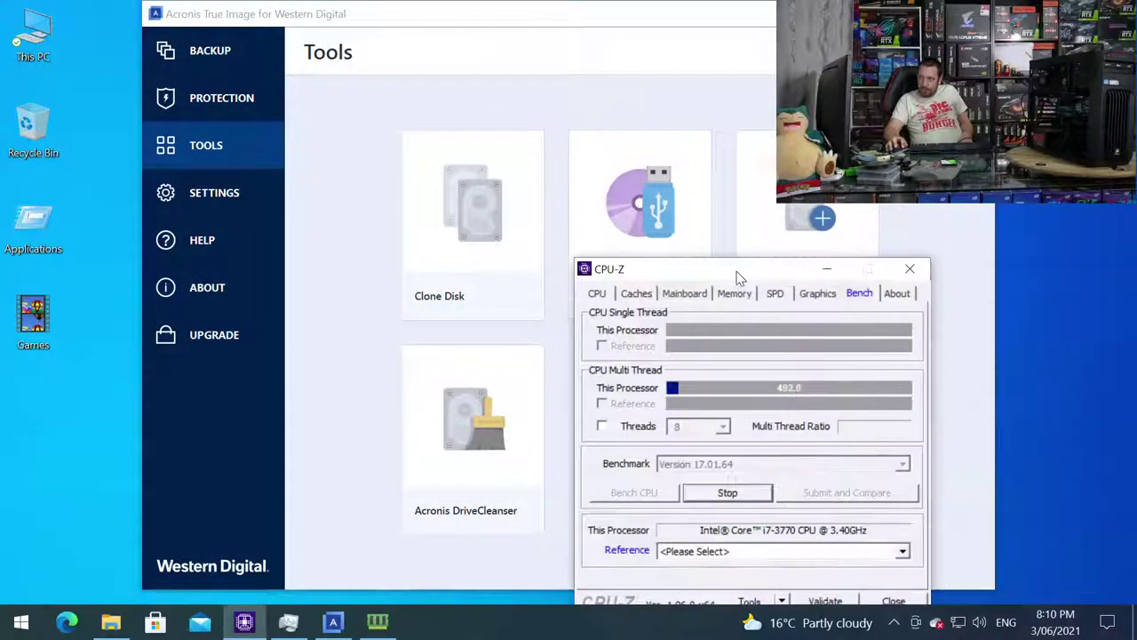
click(919, 264)
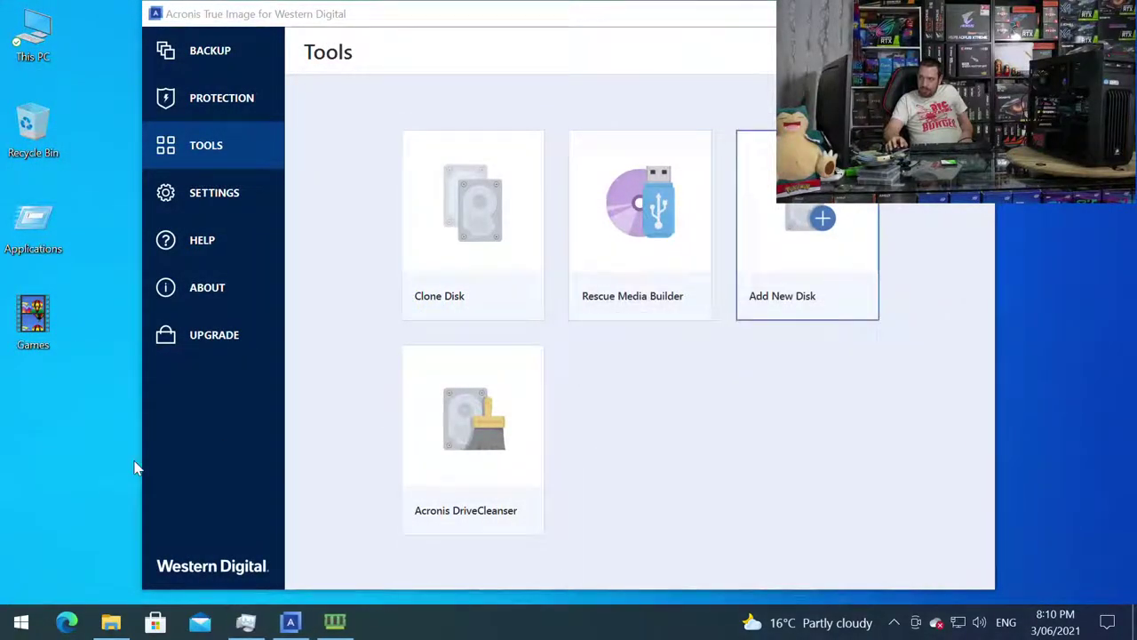
- Close Acronis True Image with Alt+F4
click(660, 18)
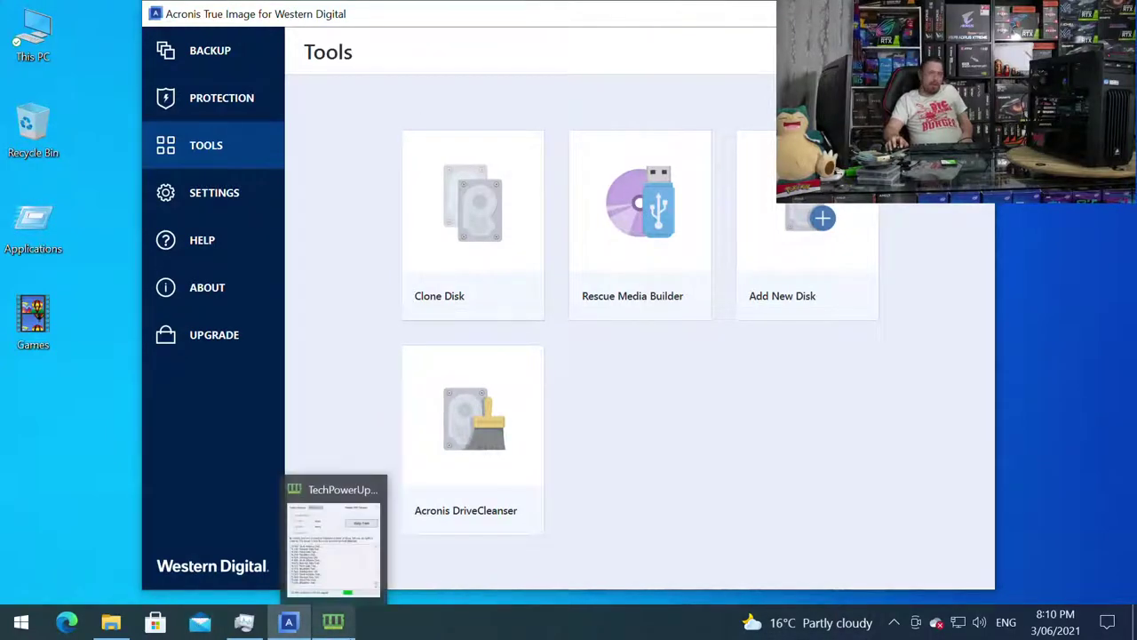
mouse_move(111, 624)
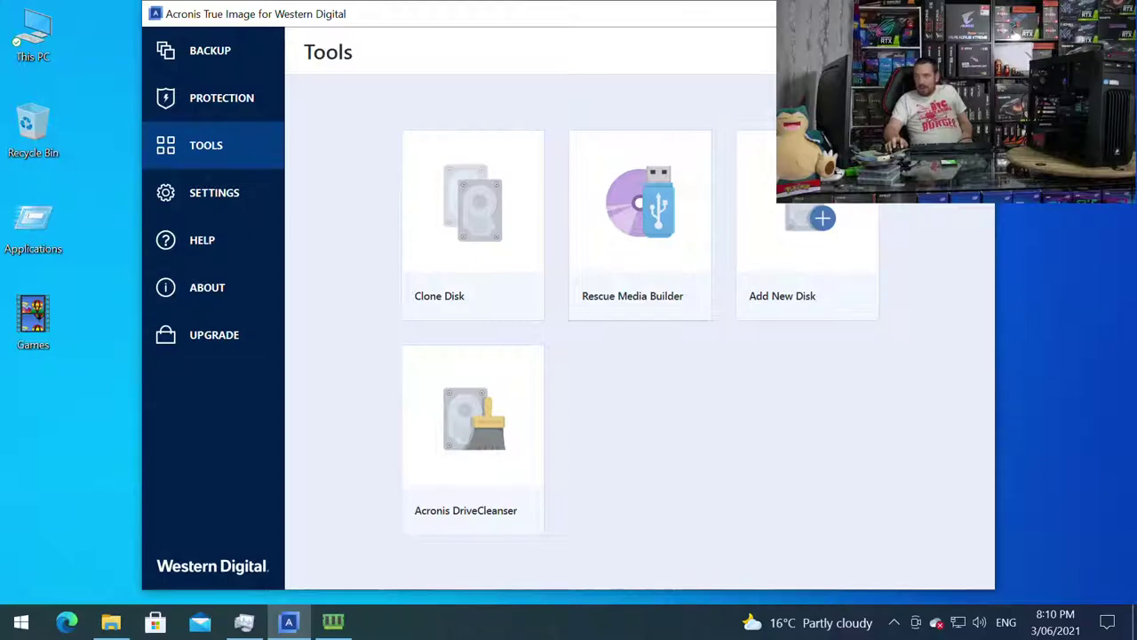
key(alt+F4)
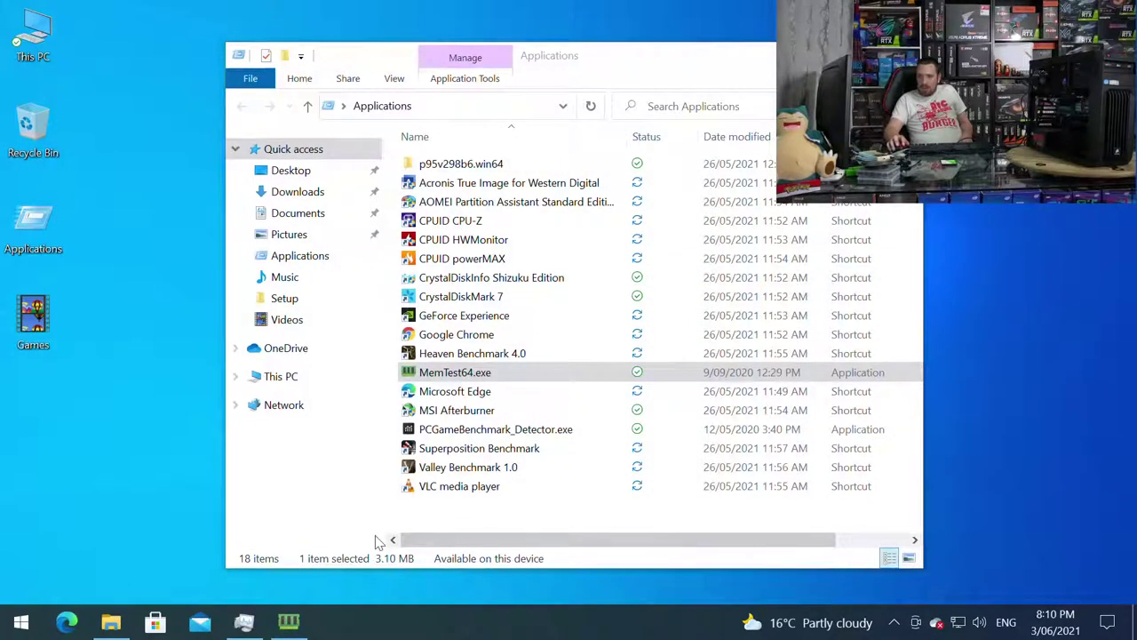
- Stop and close MemTest64, then close the Applications folder and Task Manager
click(298, 620)
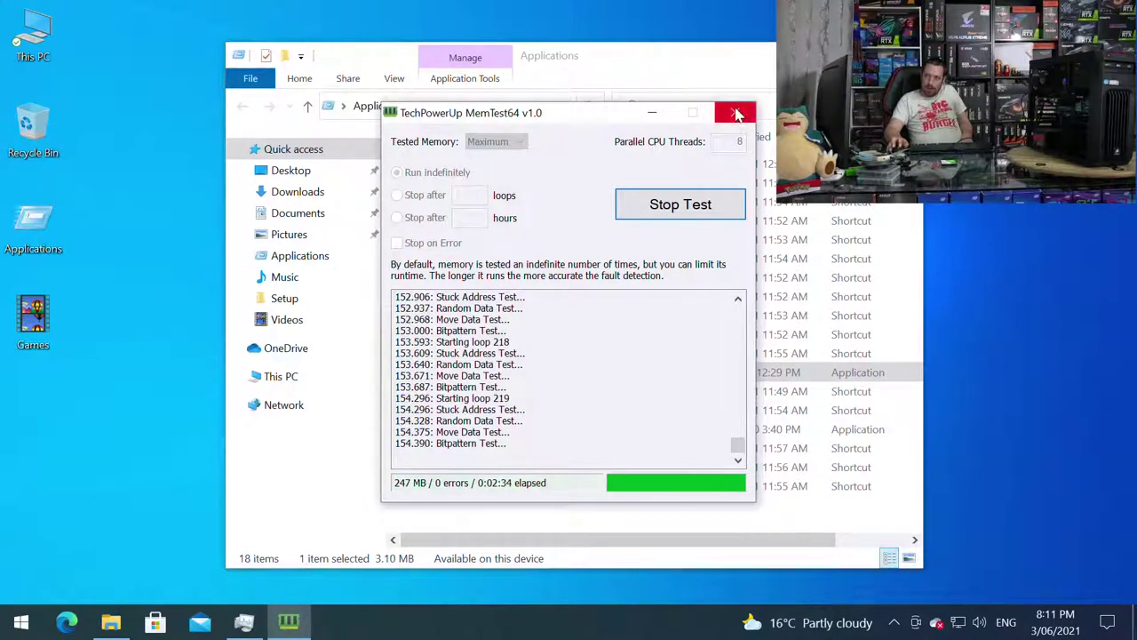
click(681, 205)
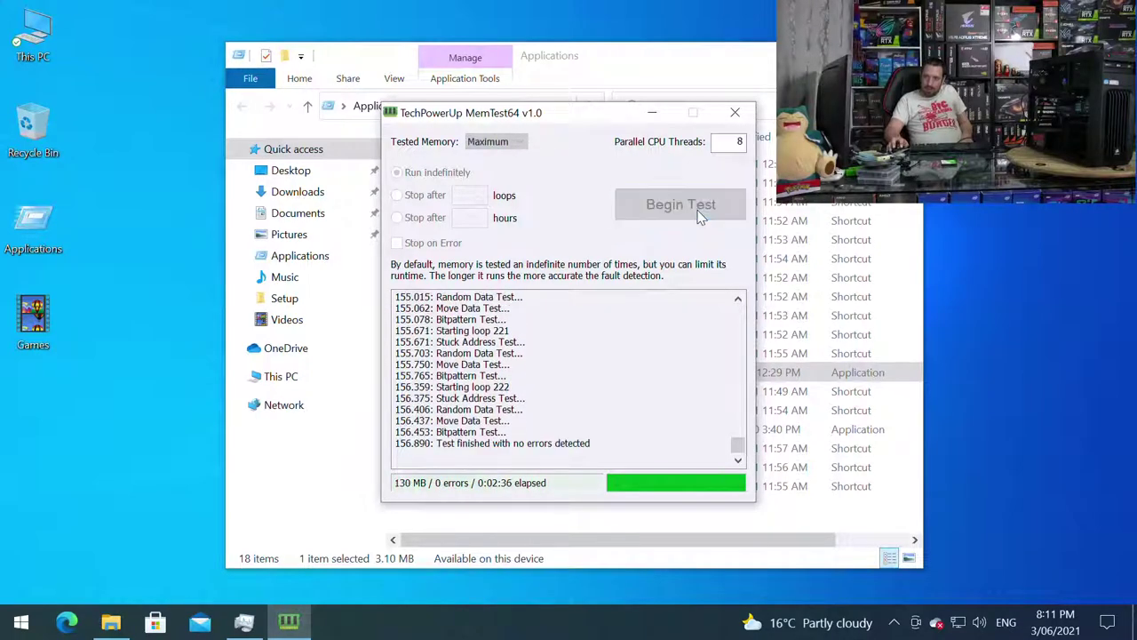
click(735, 112)
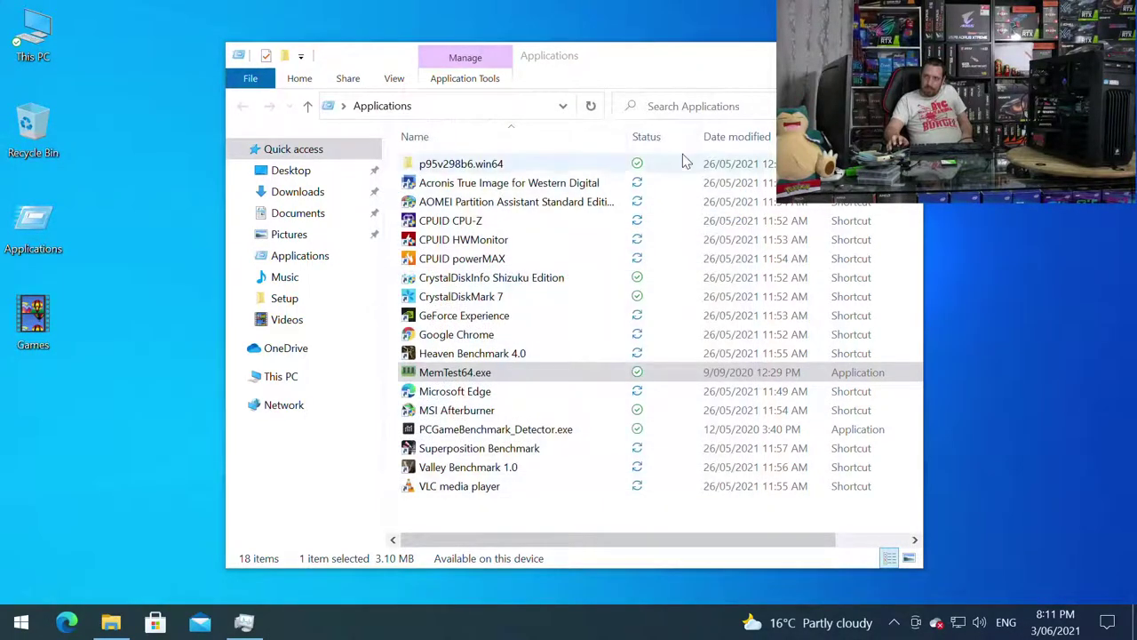
key(alt+F4)
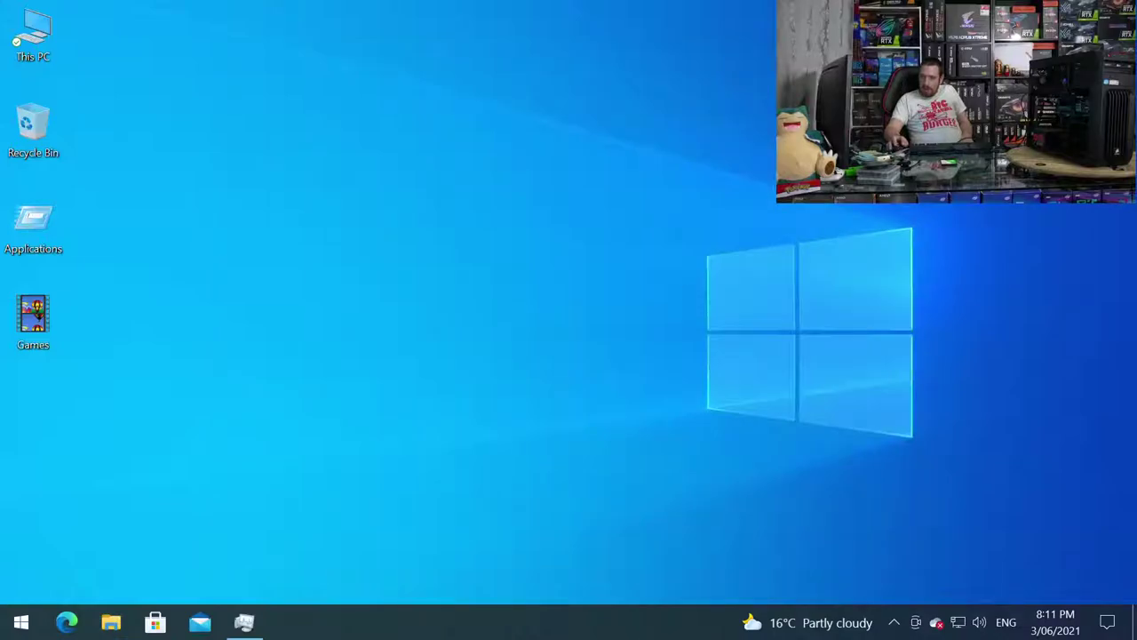
click(241, 625)
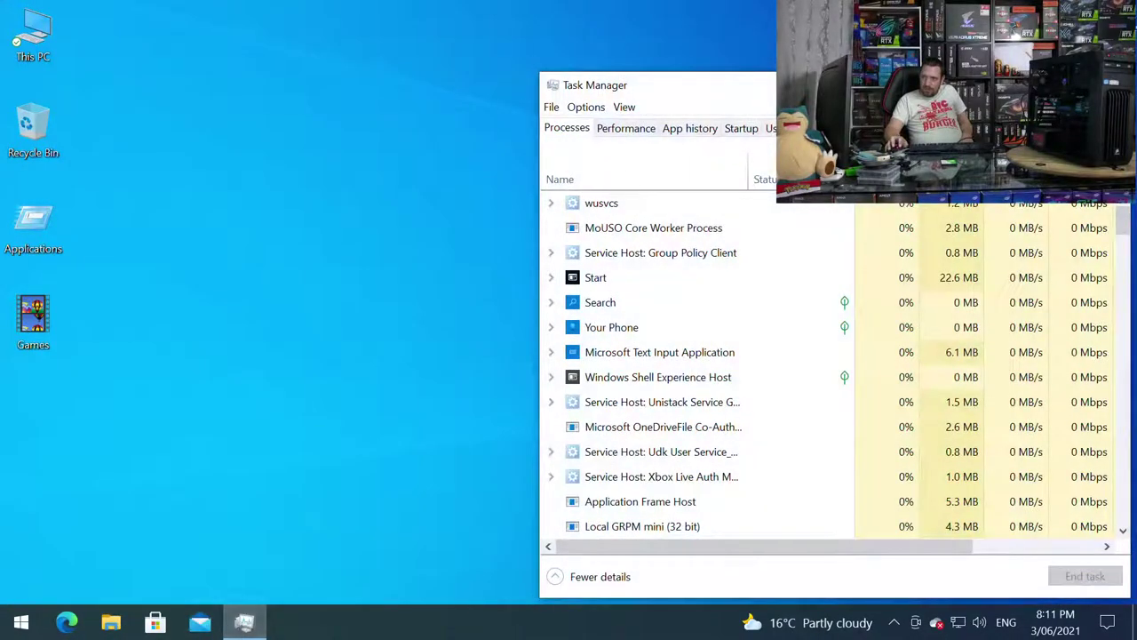
key(alt+F4)
- Shut down Windows from the Start menu's power options
click(20, 621)
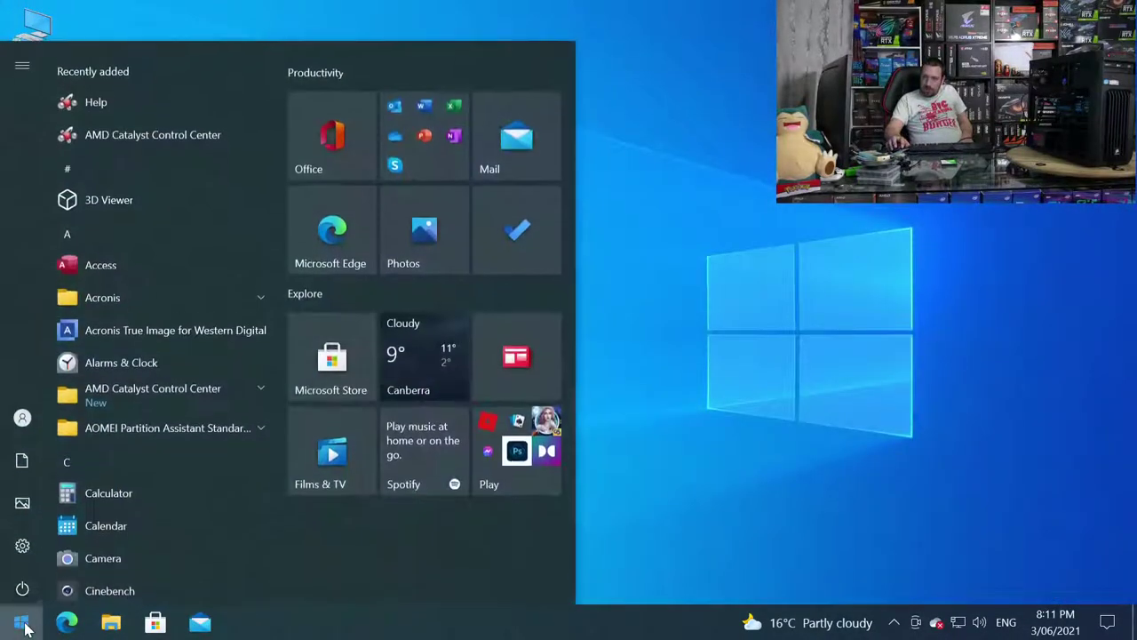
click(23, 586)
click(68, 509)
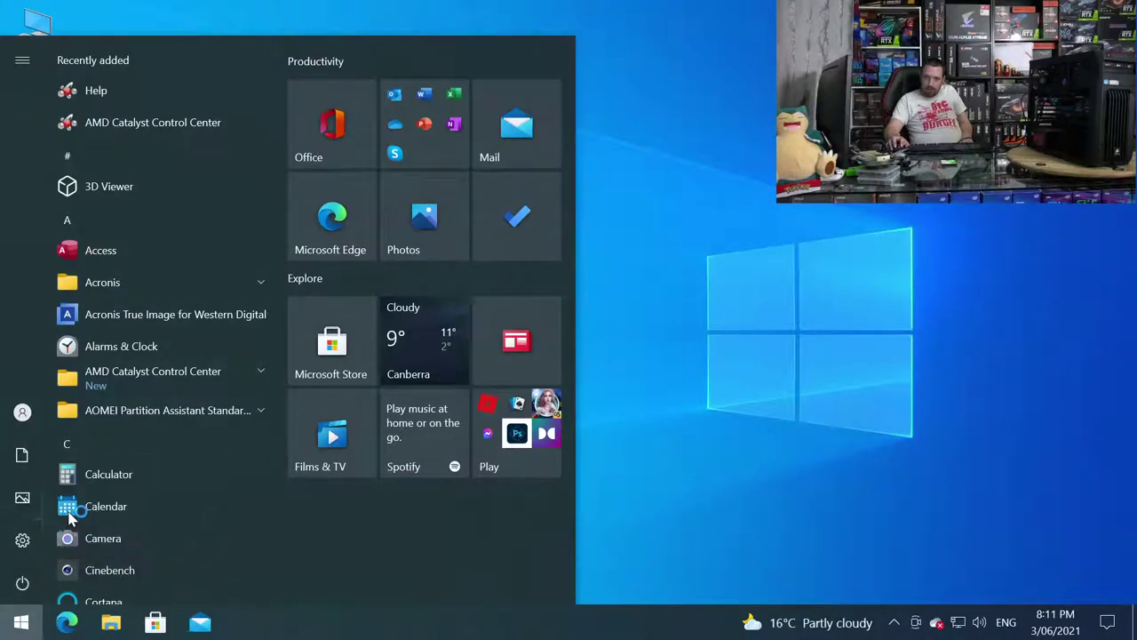
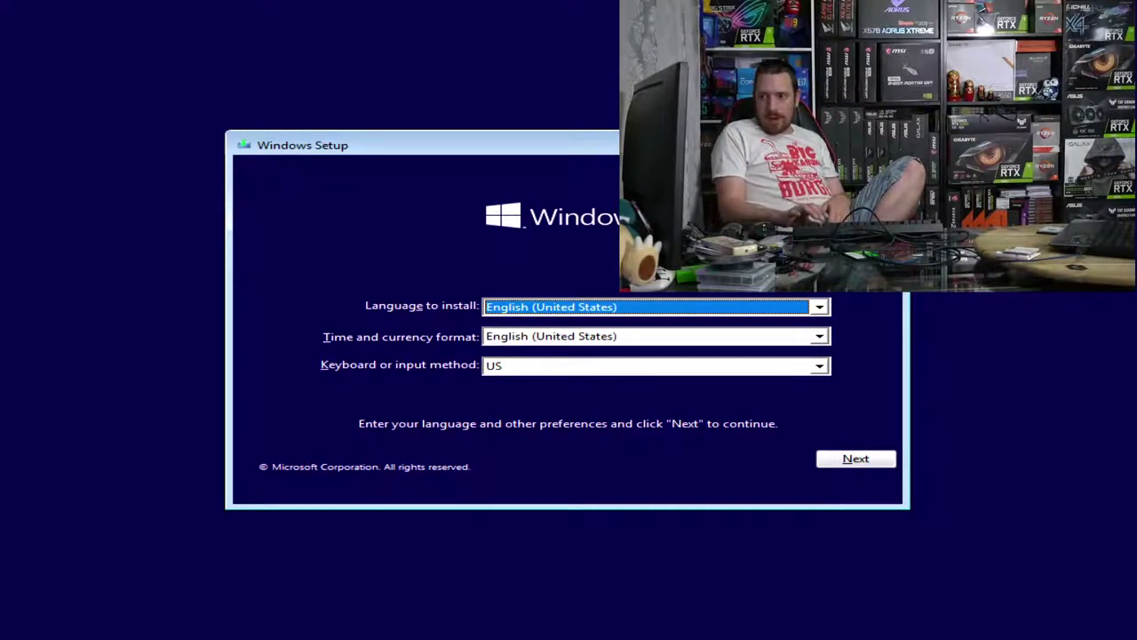
- Keep English (United States) and US keyboard preferences, then start the Windows installation
click(647, 336)
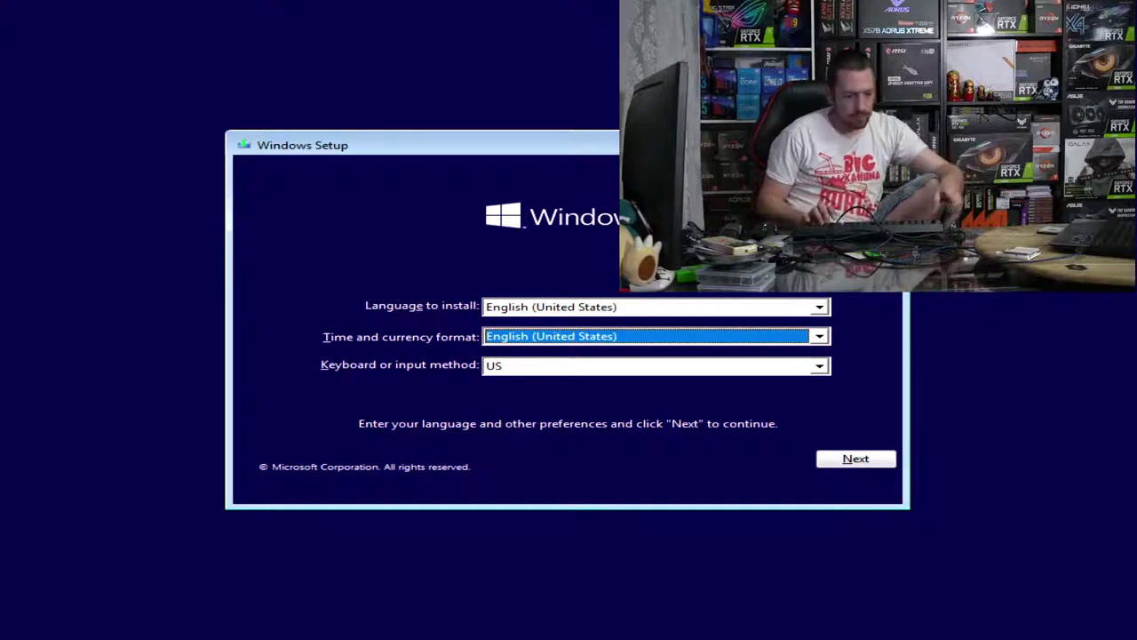
key(Tab)
key(Tab)
key(Return)
key(Tab)
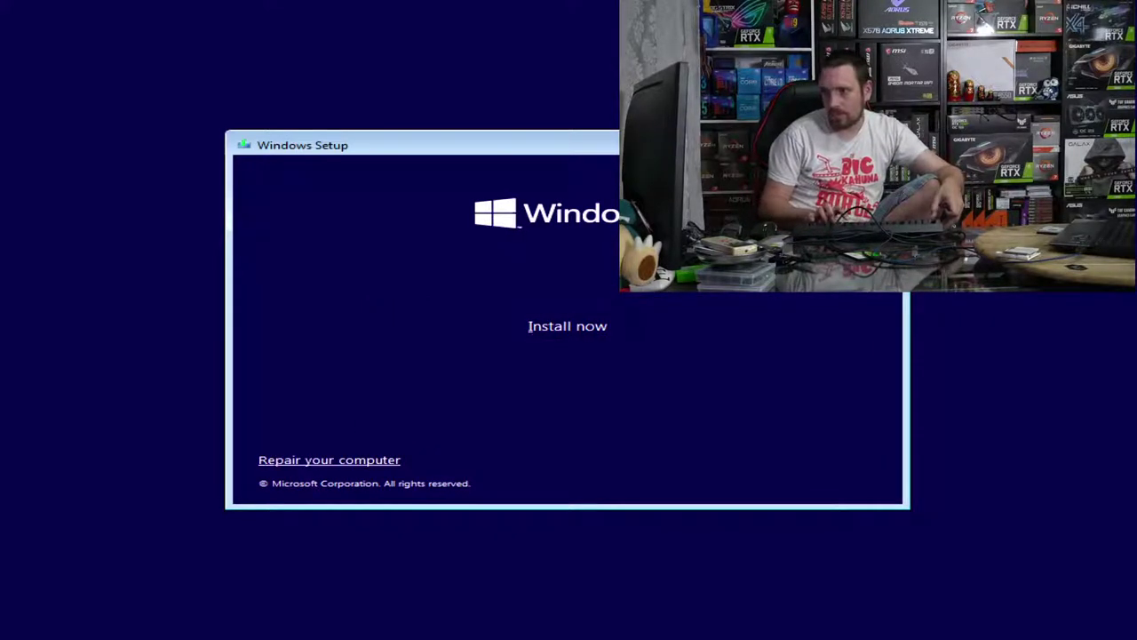
key(Tab)
key(Return)
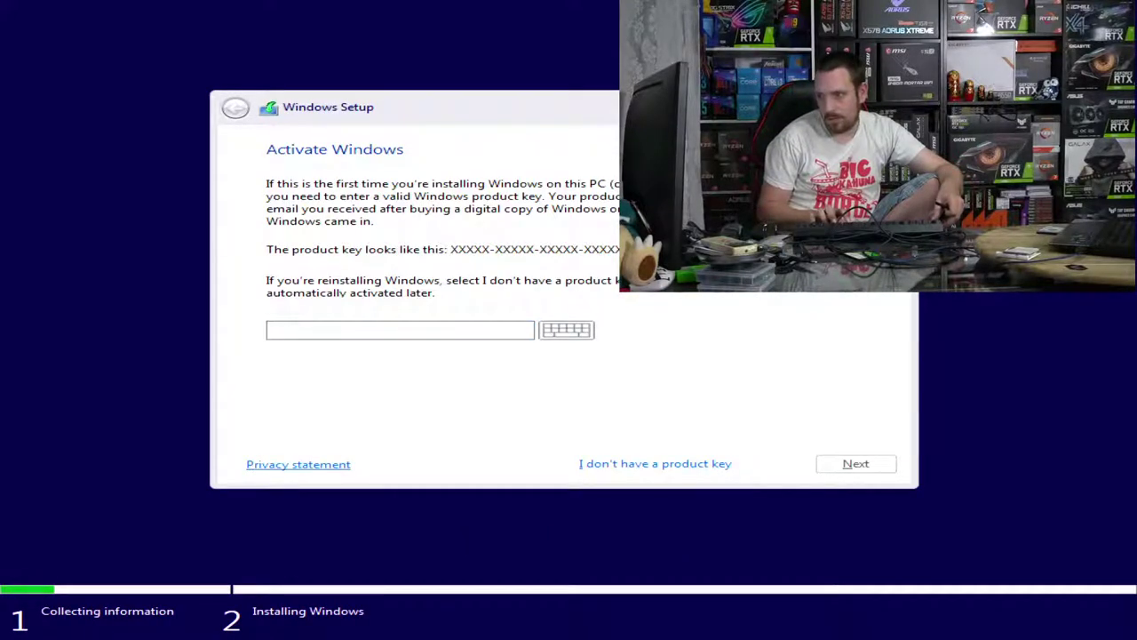
key(Tab)
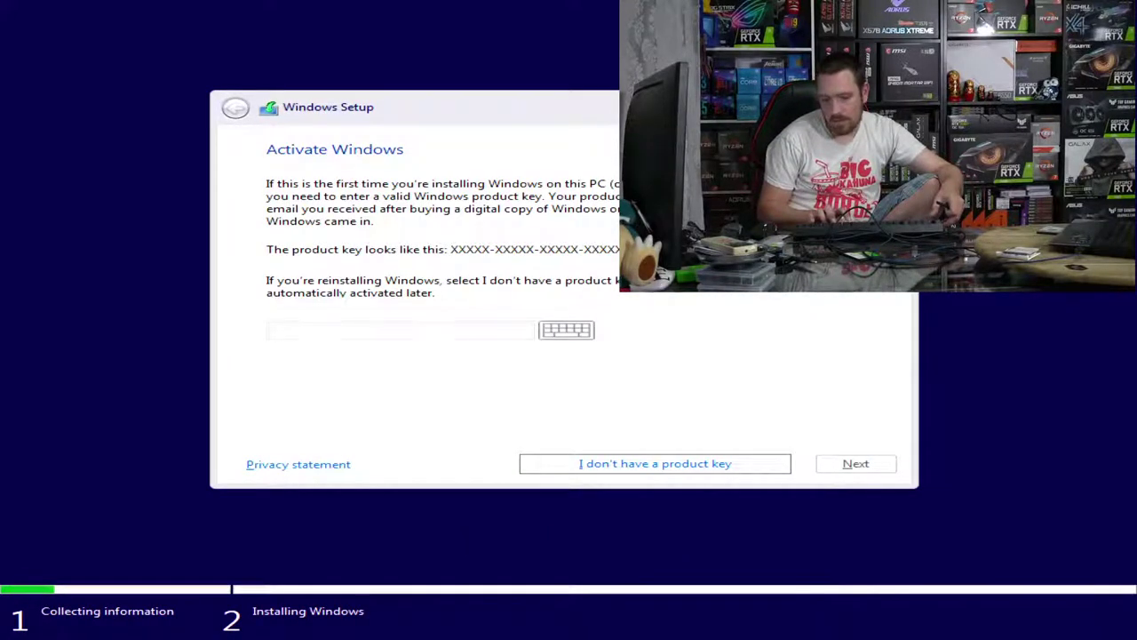
- Skip the product key, choose Windows 10 Pro, and accept the license terms
key(Return)
key(Down)
key(Down)
key(Down)
key(Down)
key(Down)
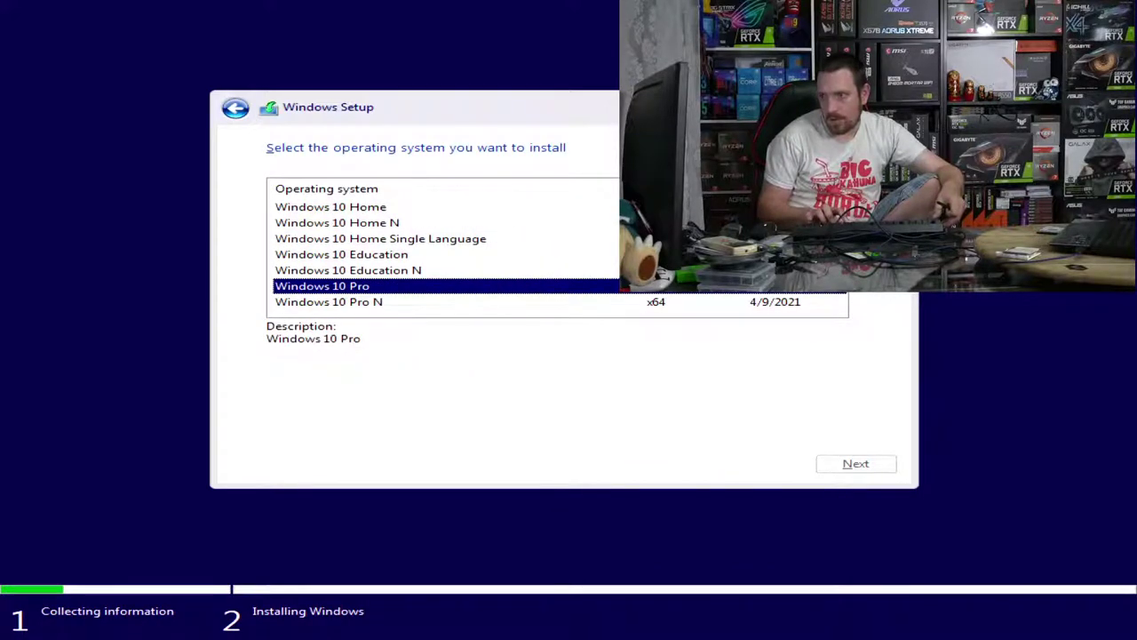
key(Return)
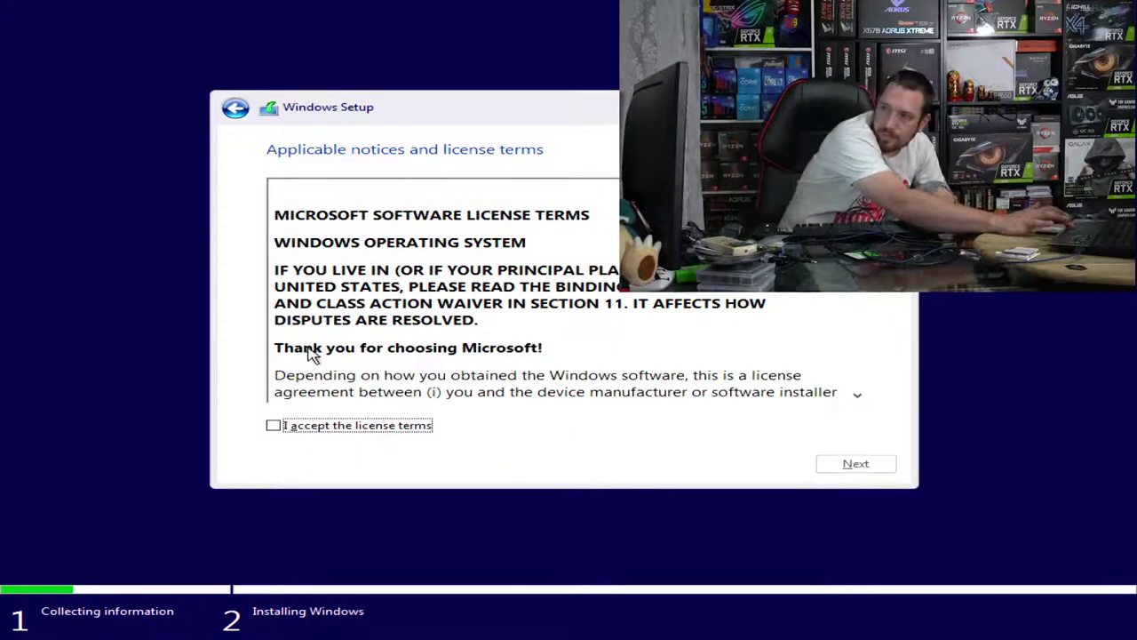
click(318, 435)
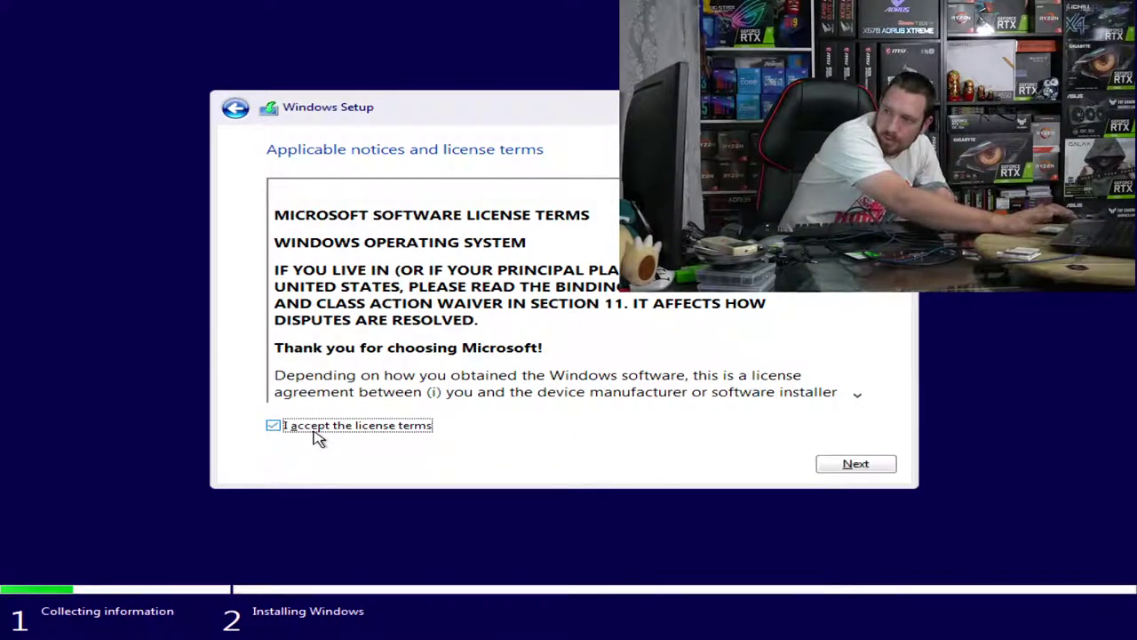
key(Tab)
key(Return)
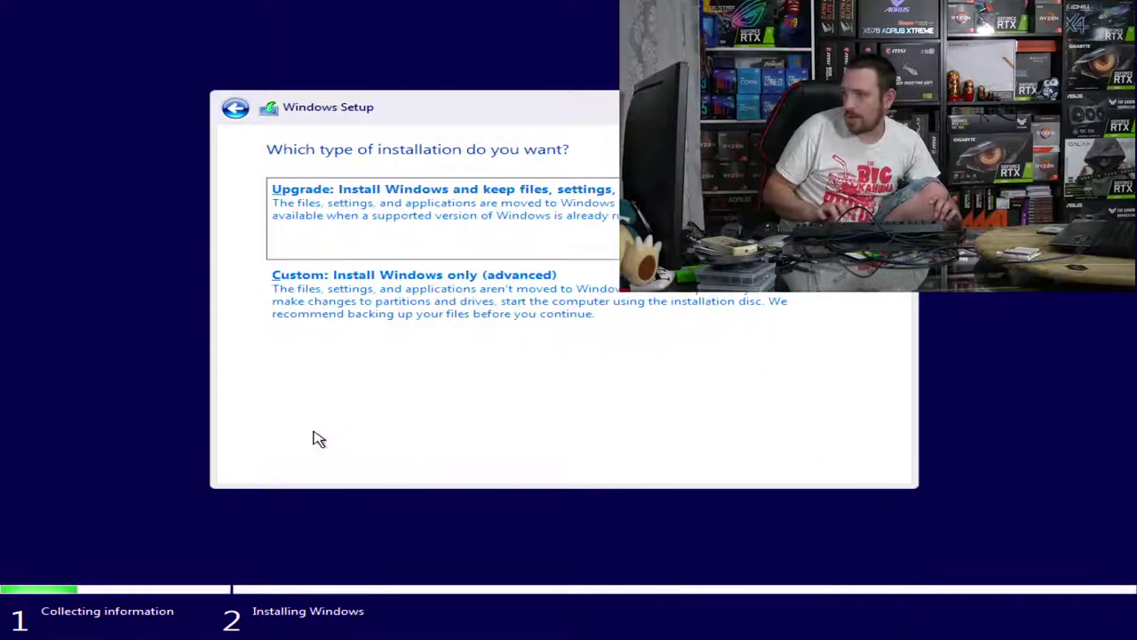
- Run a Custom Windows-only install onto Drive 0's unallocated space and let it copy files
key(Tab)
key(Return)
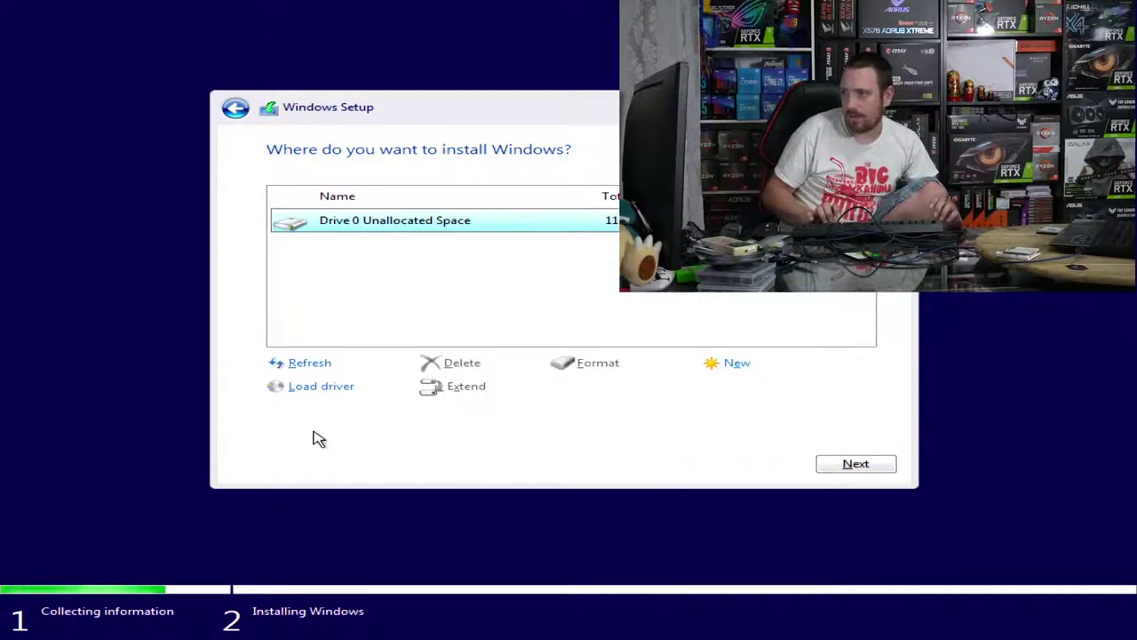
key(Tab)
key(Tab)
key(Tab)
key(Tab)
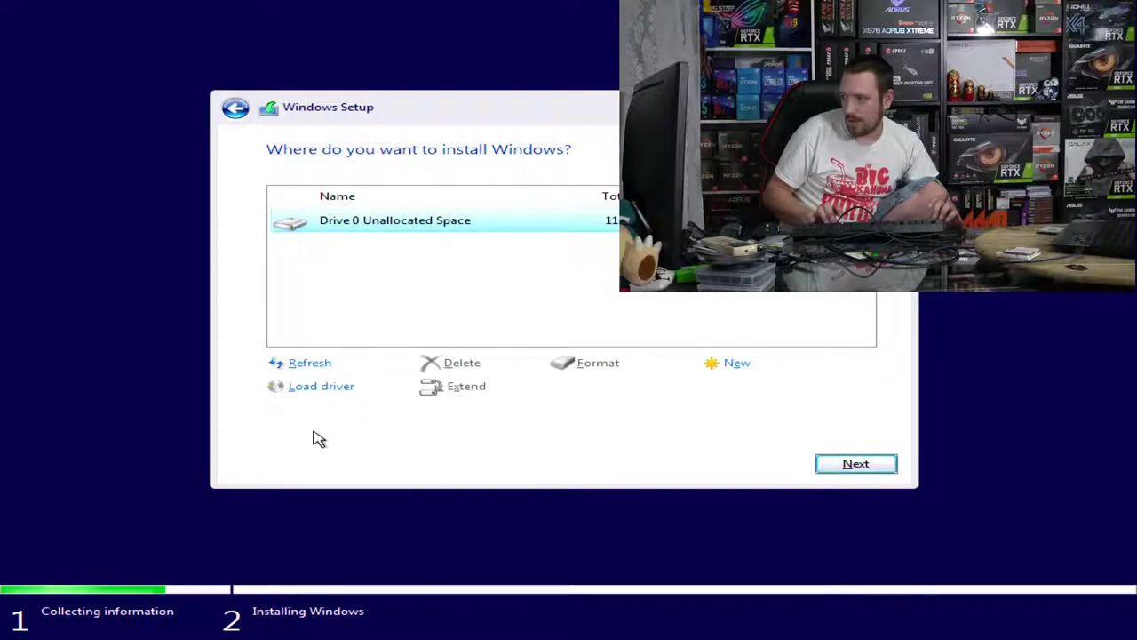
key(Return)
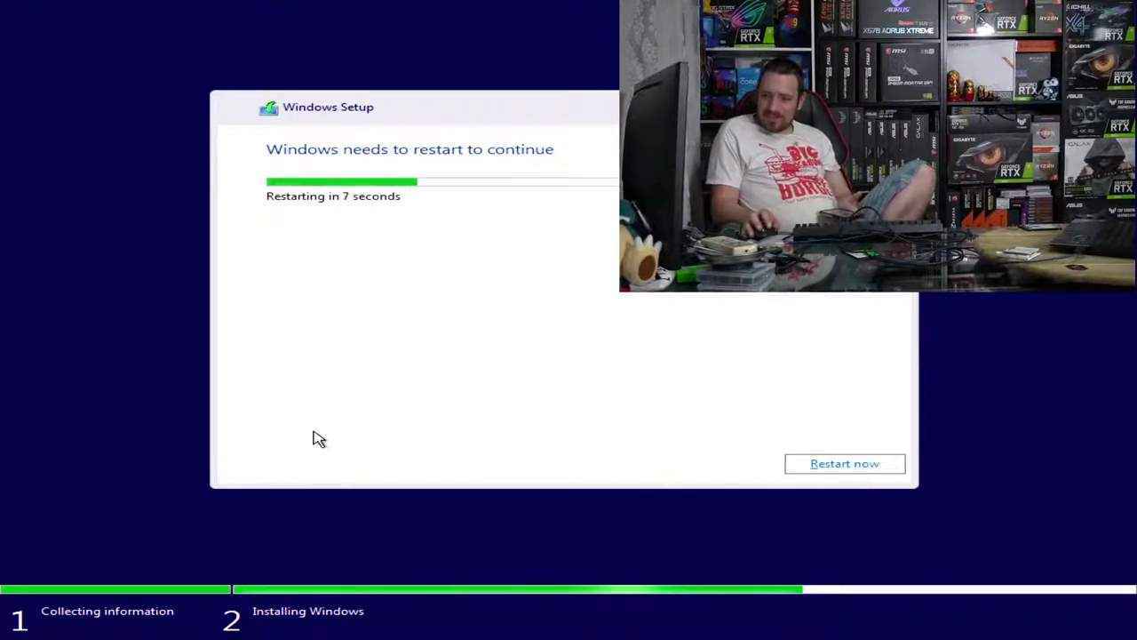
- Restart immediately and wait until setup asks for the region
key(Return)
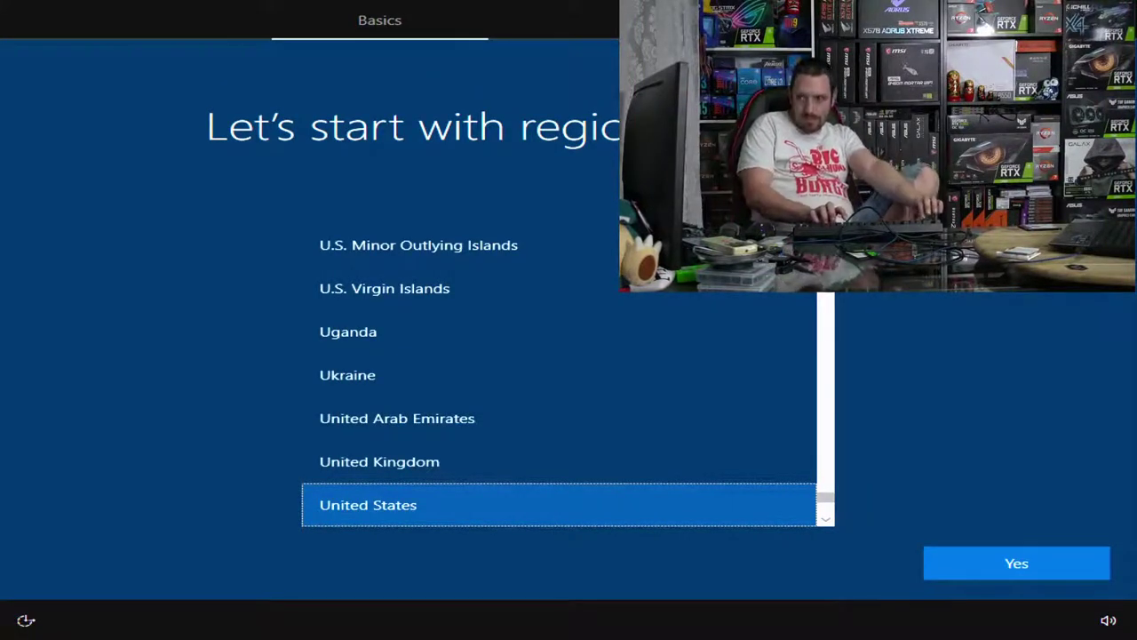
key(Up)
key(Up)
key(Up)
key(Up)
key(Up)
key(Up)
key(Up)
key(Up)
key(Up)
key(Up)
key(Up)
key(Up)
key(Up)
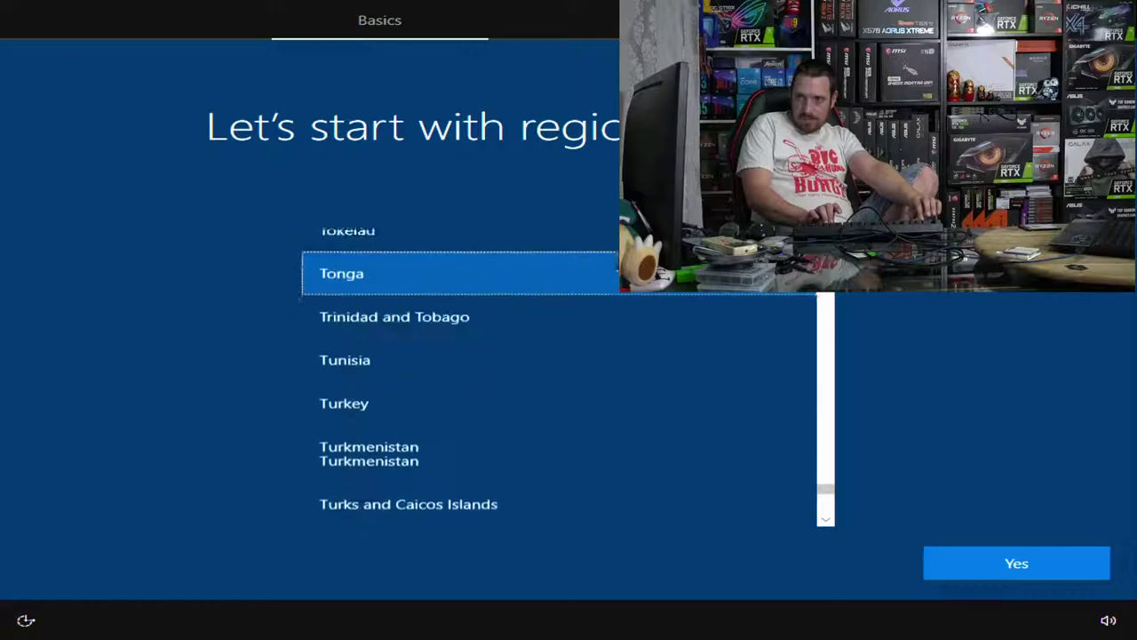
- Set the region to Australia
key(Up)
key(Up)
key(Up)
key(Up)
key(Up)
key(Up)
key(Up)
key(Up)
key(Up)
key(Up)
key(Up)
key(Up)
key(Up)
key(Up)
key(Up)
key(Up)
key(Up)
key(Up)
key(Up)
key(Up)
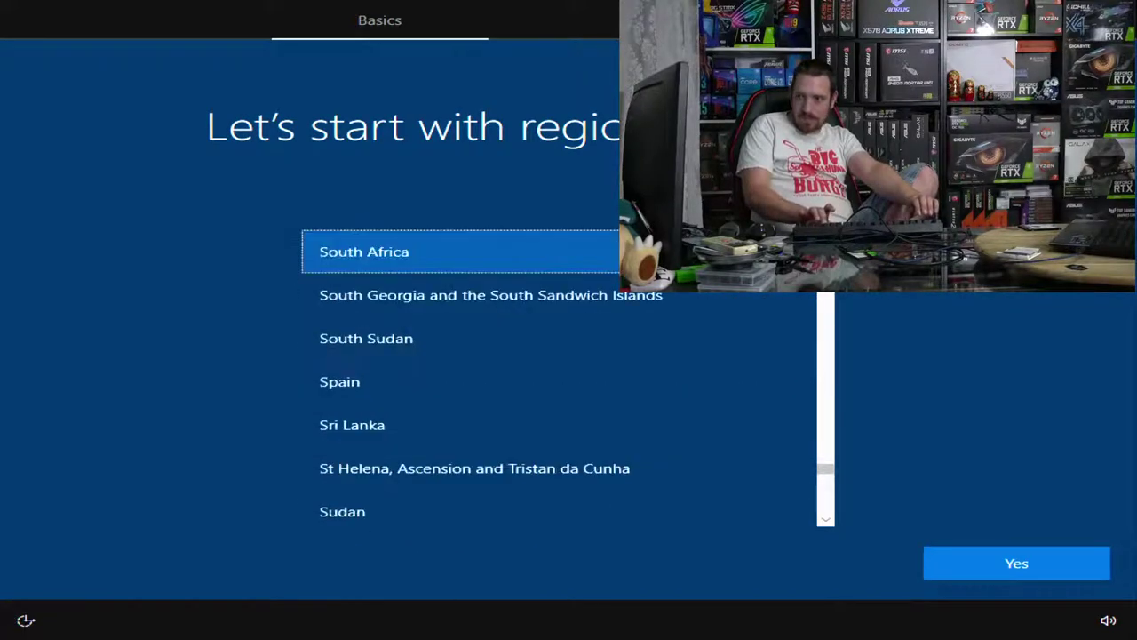
key(Up)
key(Up)
key(Up)
key(Up)
key(Up)
key(Up)
key(Up)
key(Up)
key(Up)
key(Up)
key(Up)
key(Up)
key(Up)
key(Up)
key(Up)
key(Up)
key(Up)
key(Up)
key(Up)
key(Up)
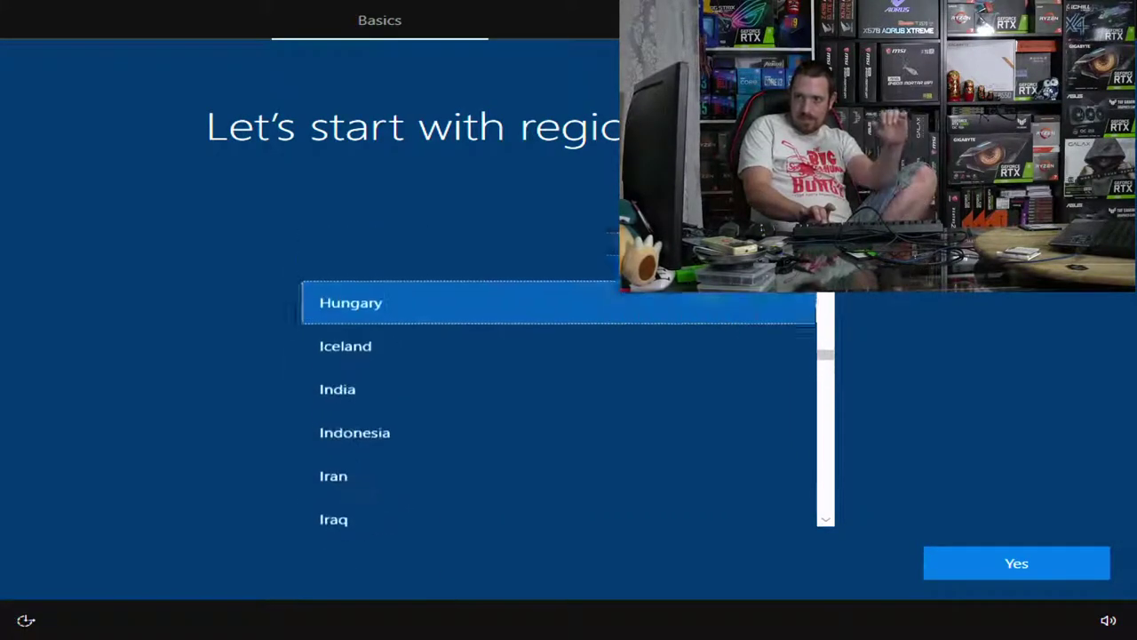
key(Up)
key(Up)
key(Up)
key(Up)
key(Up)
key(Up)
key(Up)
key(Up)
key(Up)
key(Up)
key(Up)
key(Up)
key(Up)
key(Up)
key(Up)
key(Up)
key(Up)
key(Up)
key(Up)
key(Up)
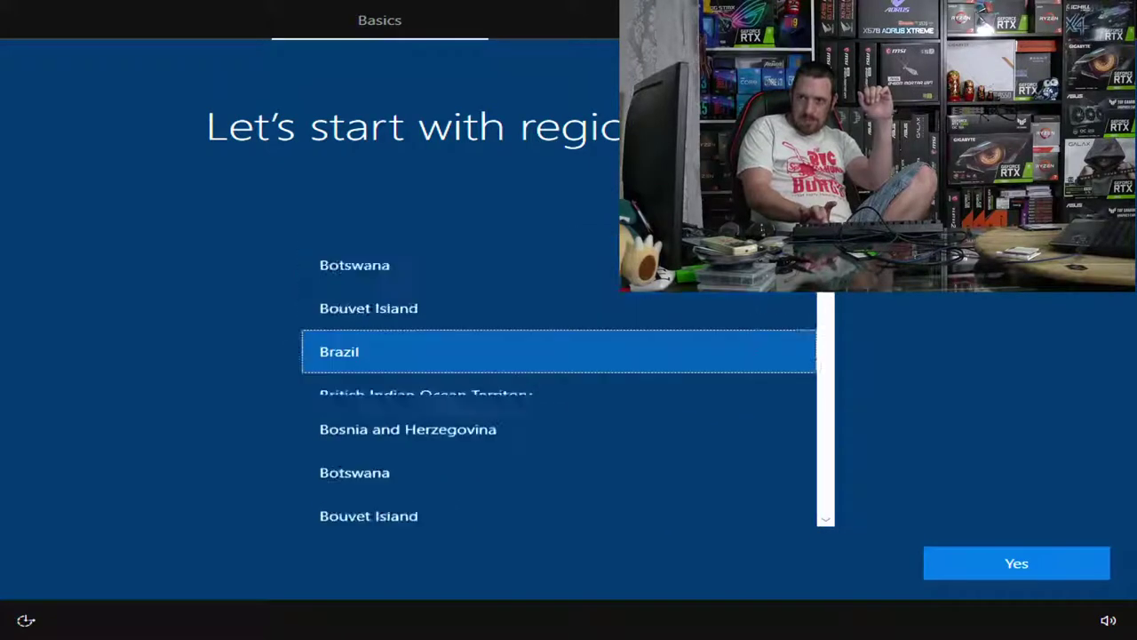
key(Up)
key(Up)
key(Up)
key(Up)
key(Up)
key(Up)
key(Up)
key(Up)
key(Up)
key(Up)
key(Up)
key(Up)
key(Up)
key(Up)
key(Up)
key(Up)
key(Up)
key(Up)
key(Up)
key(Up)
key(Down)
key(Down)
key(Down)
key(Down)
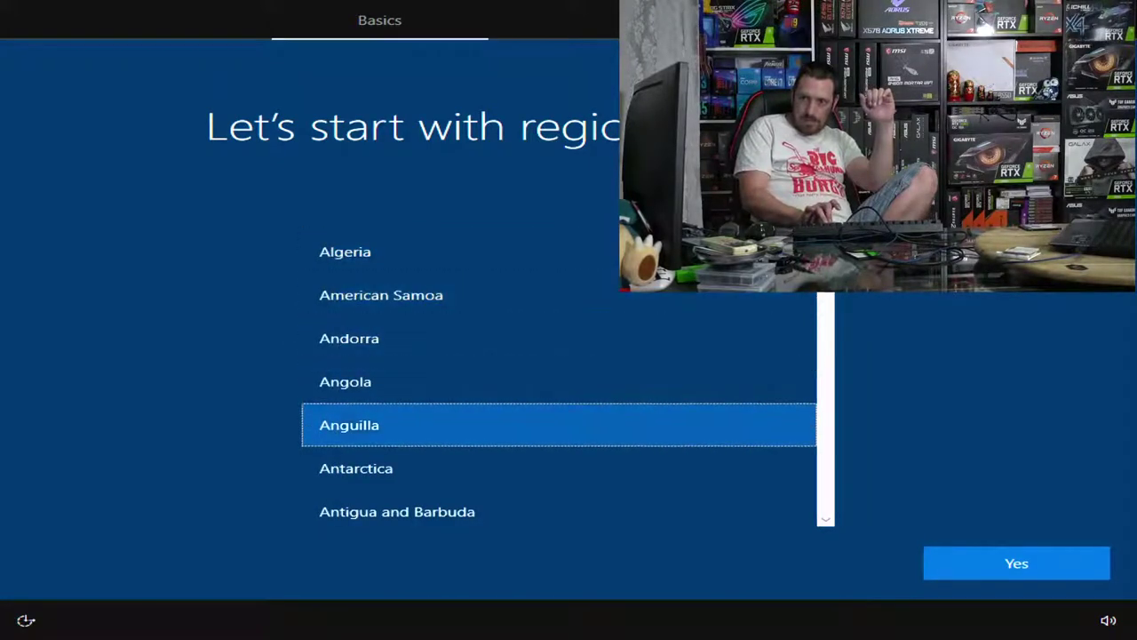
key(Down)
key(Down)
key(Down)
key(Down)
key(Down)
key(Down)
key(Down)
key(Up)
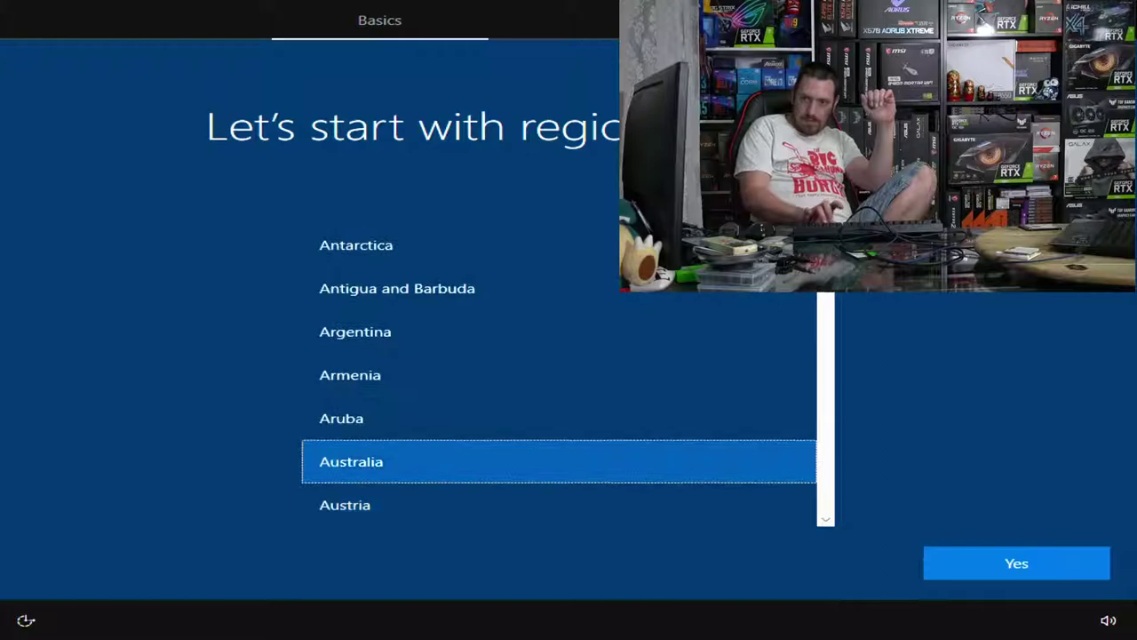
key(Return)
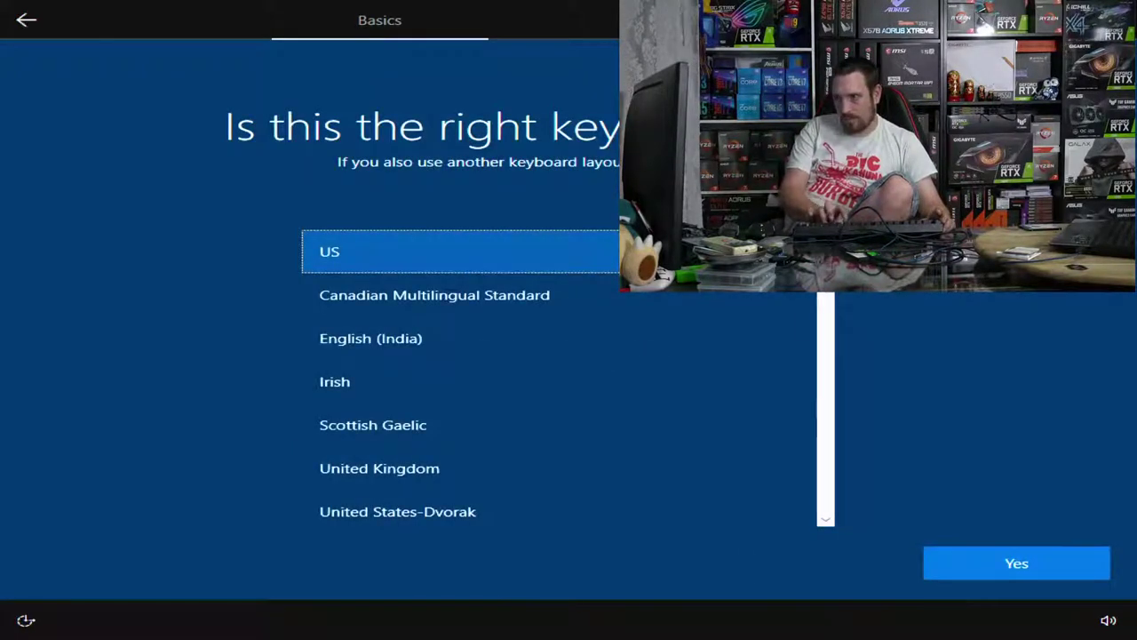
- Keep the US keyboard and continue offline with limited setup
key(Return)
key(Return)
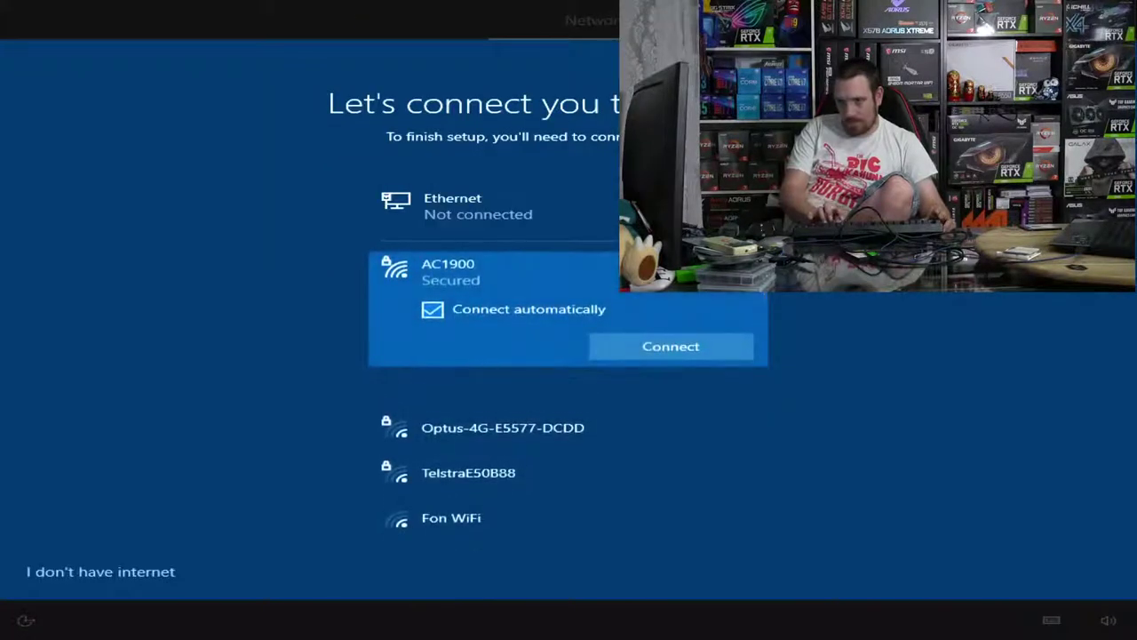
key(Tab)
key(Tab)
key(Tab)
key(Tab)
key(Tab)
key(Tab)
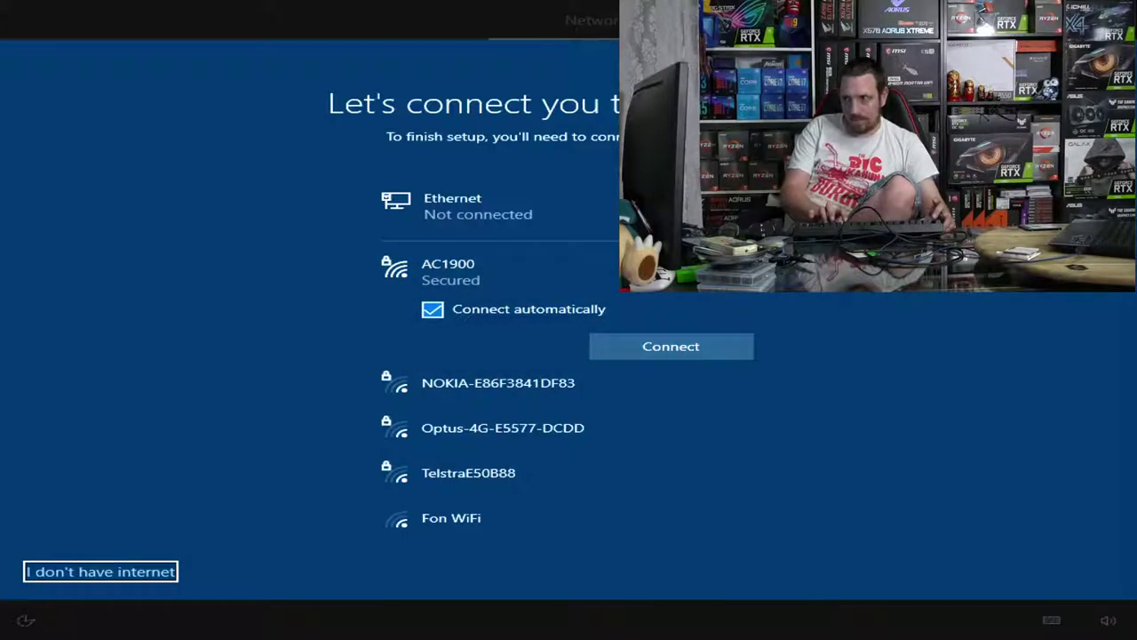
key(Return)
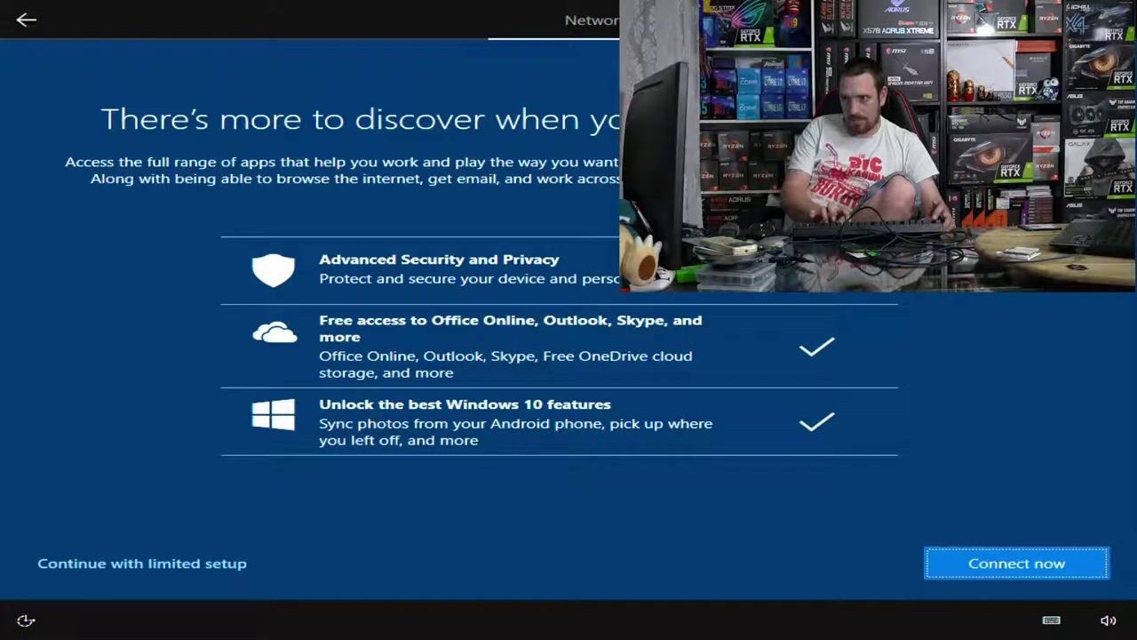
key(Tab)
key(Tab)
key(Tab)
key(Tab)
key(Tab)
key(Tab)
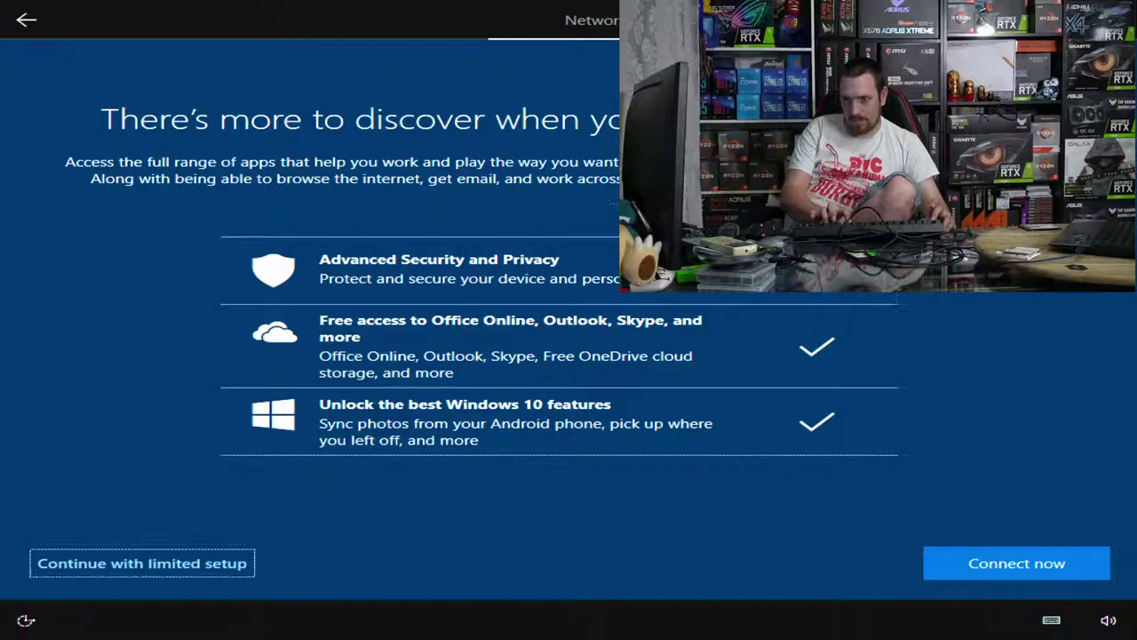
key(Return)
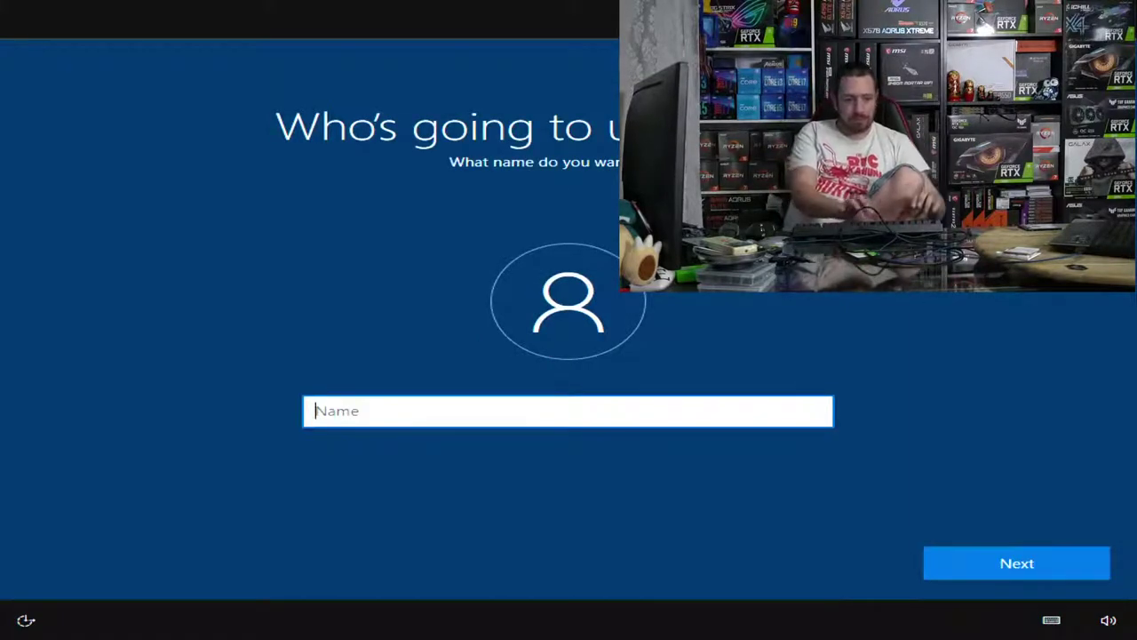
- Name the account 'user' with no password, keep default privacy settings, and decline Cortana
text(user)
key(Return)
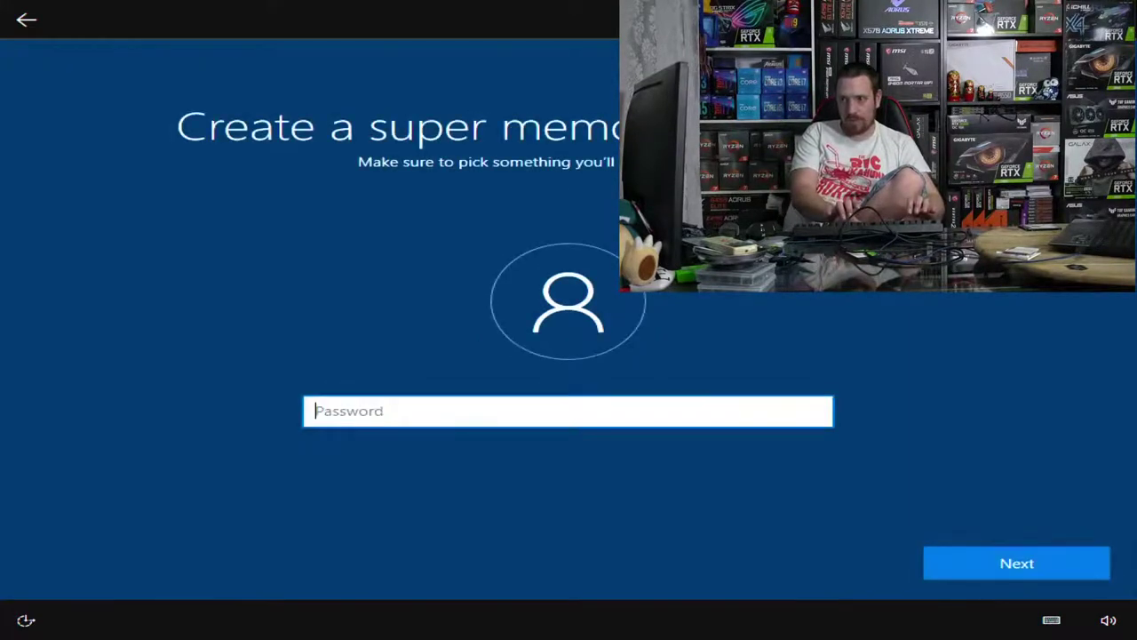
key(Return)
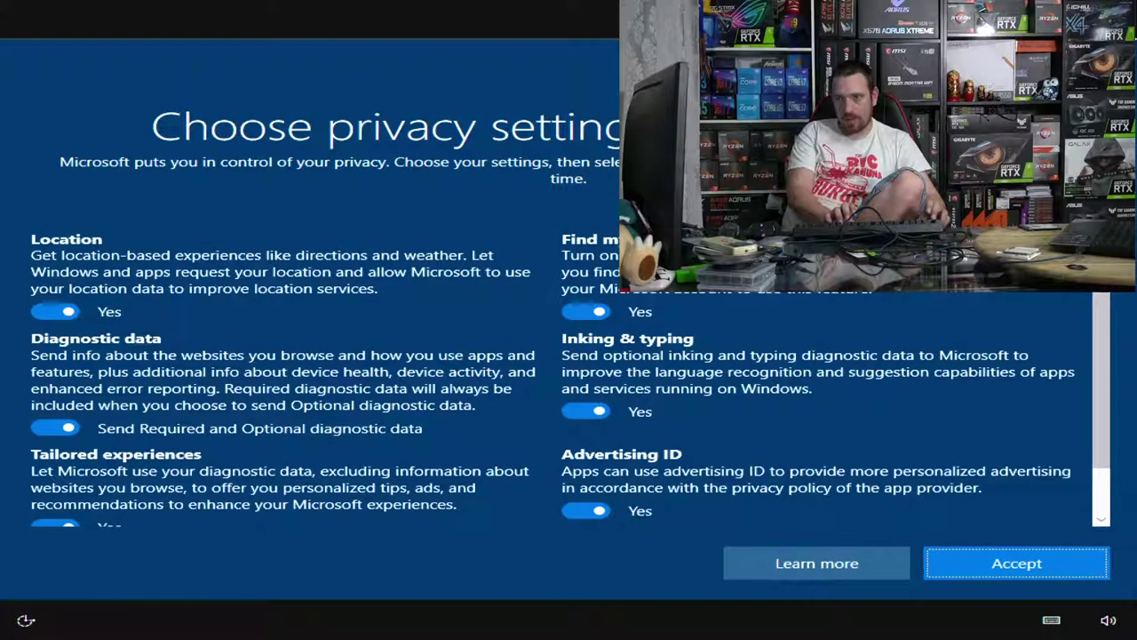
key(Return)
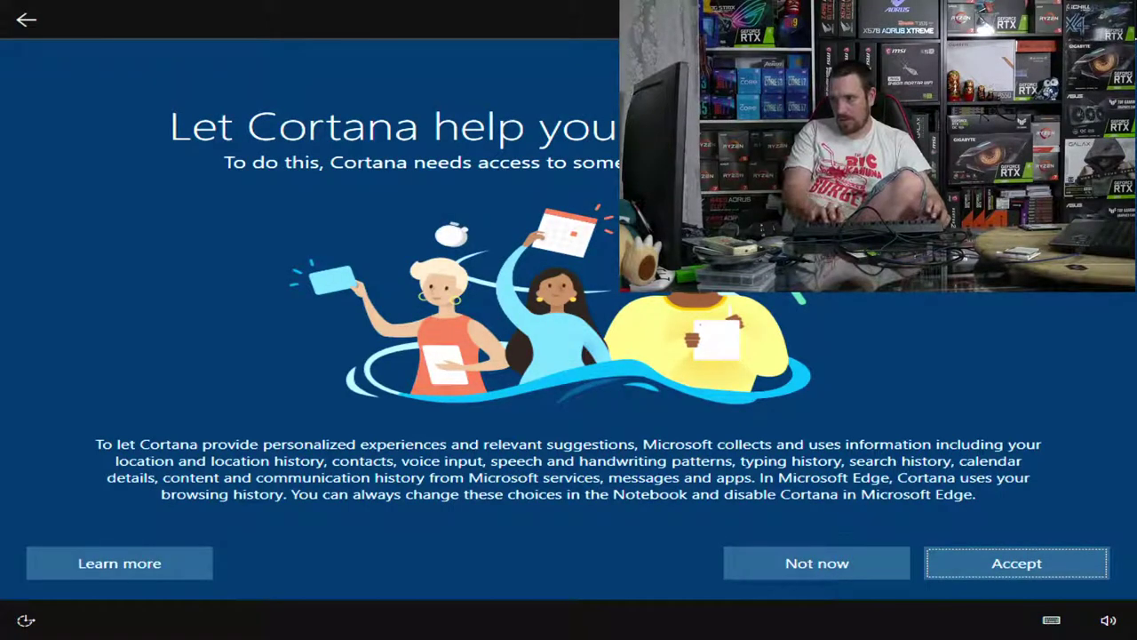
key(Tab)
key(Tab)
key(Tab)
key(Tab)
key(Tab)
key(Tab)
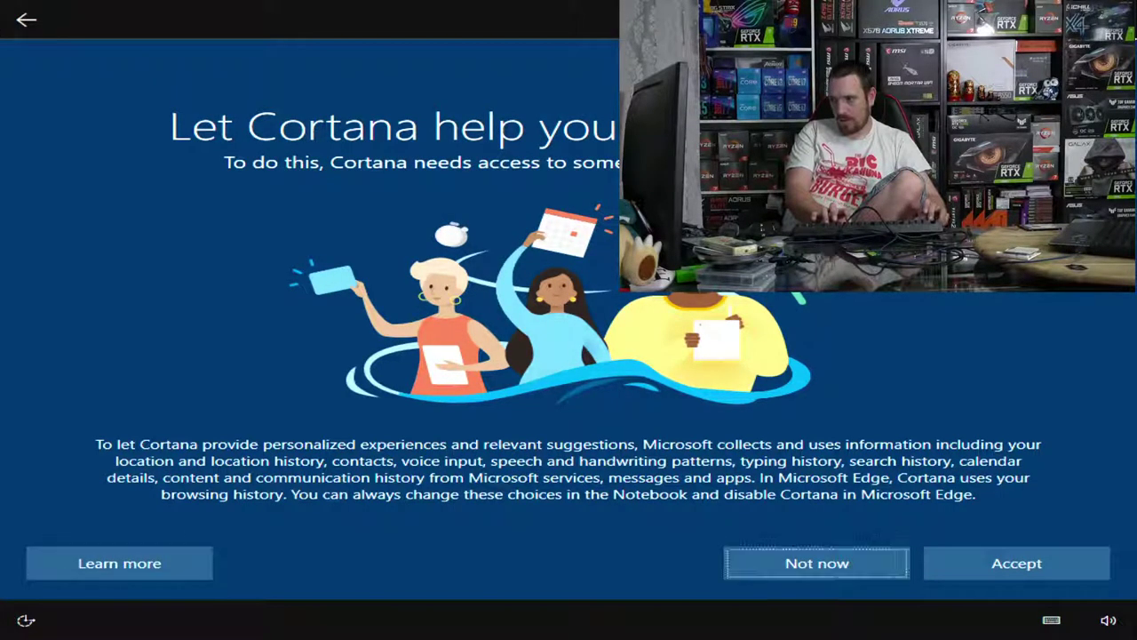
key(Return)
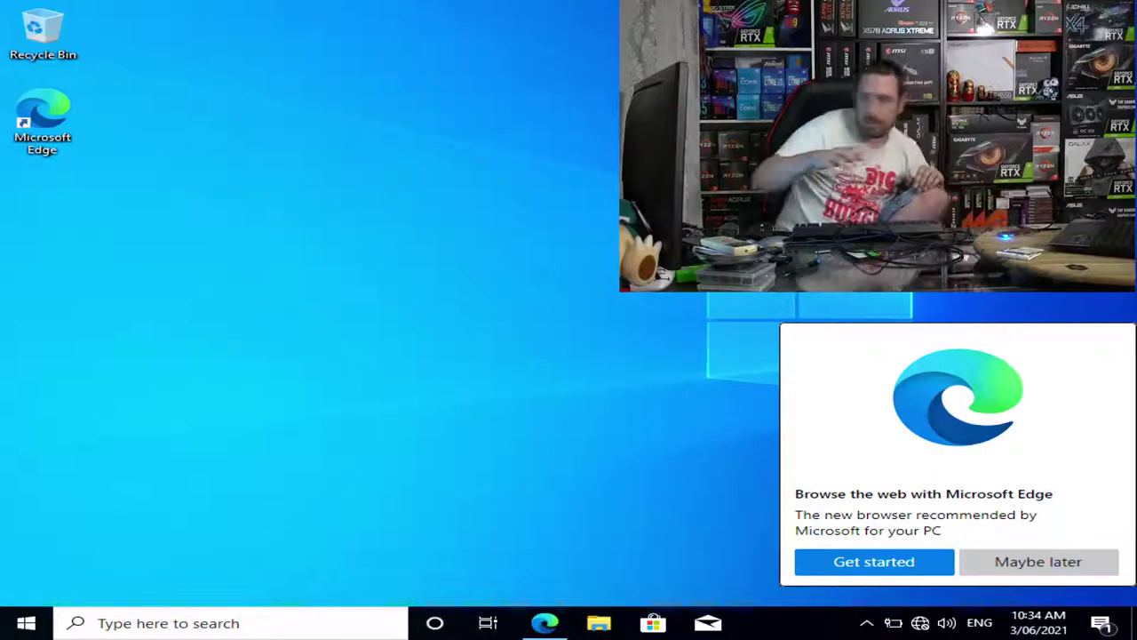
- Wait for the desktop to load and dismiss the Microsoft Edge offer
click(1041, 563)
- Dismiss the AutoPlay notice and hide Cortana, Task View and the search box from the taskbar
click(1093, 502)
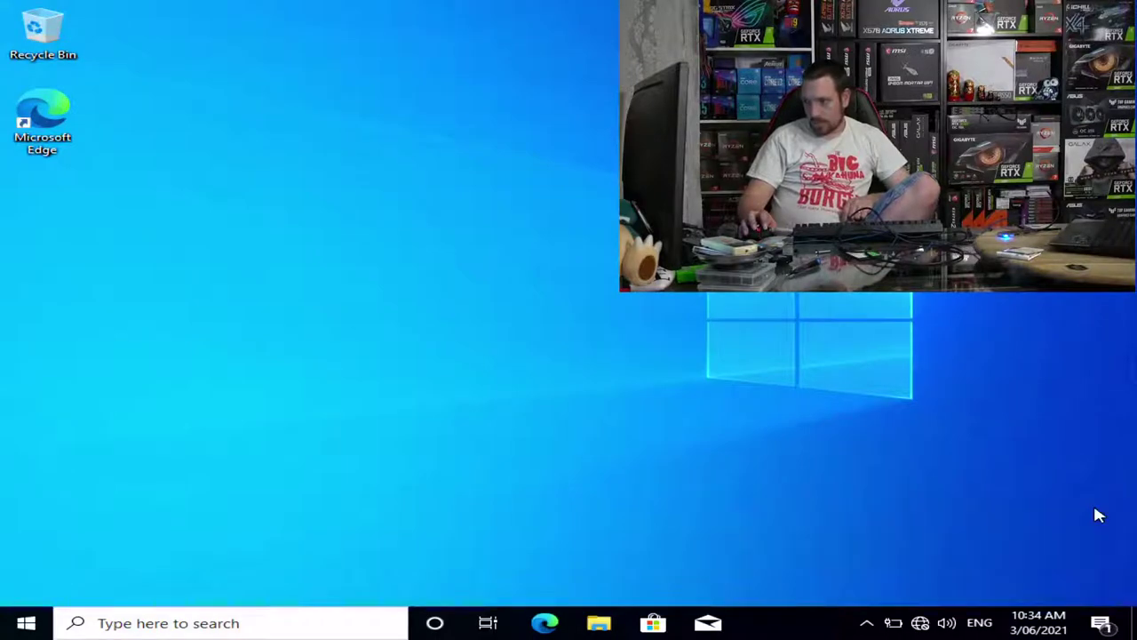
right_click(790, 624)
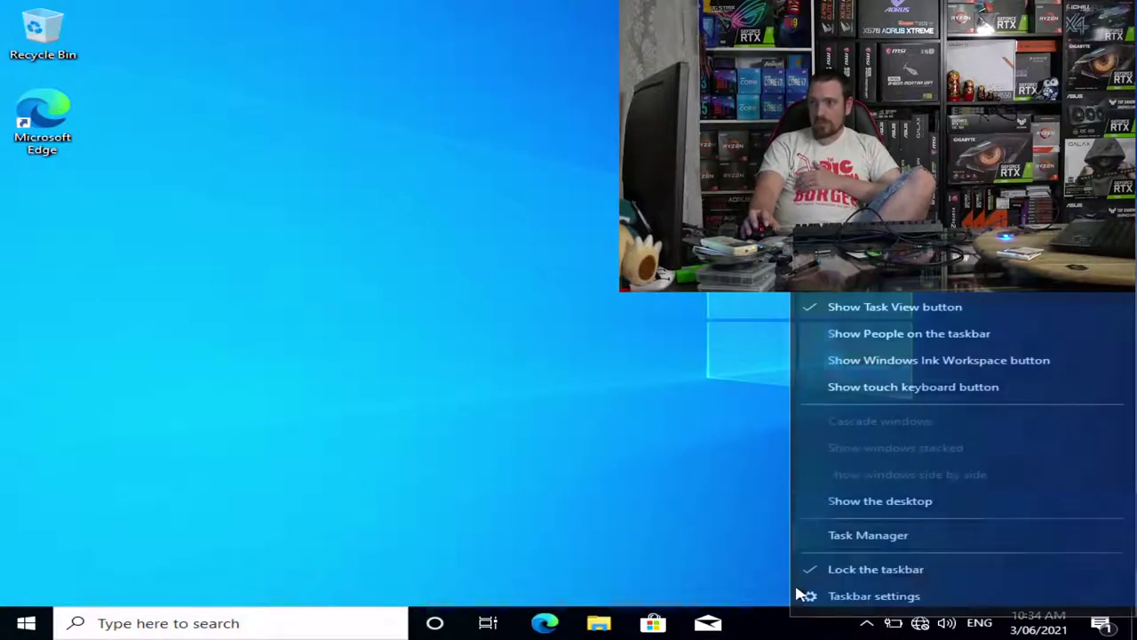
click(826, 280)
right_click(724, 623)
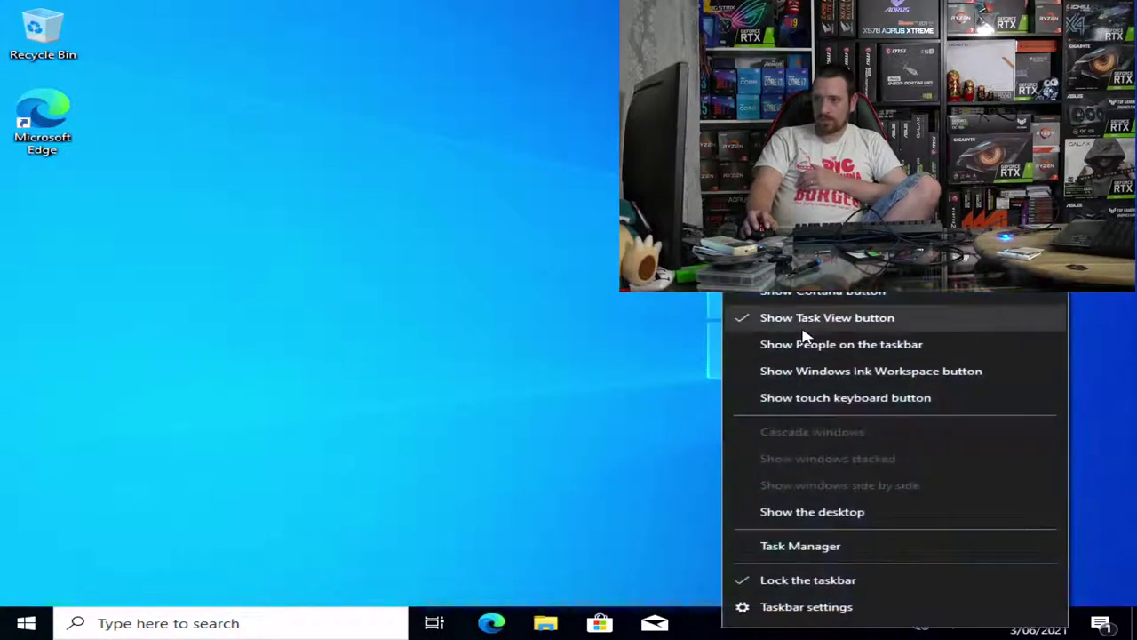
click(803, 327)
right_click(723, 613)
mouse_move(800, 269)
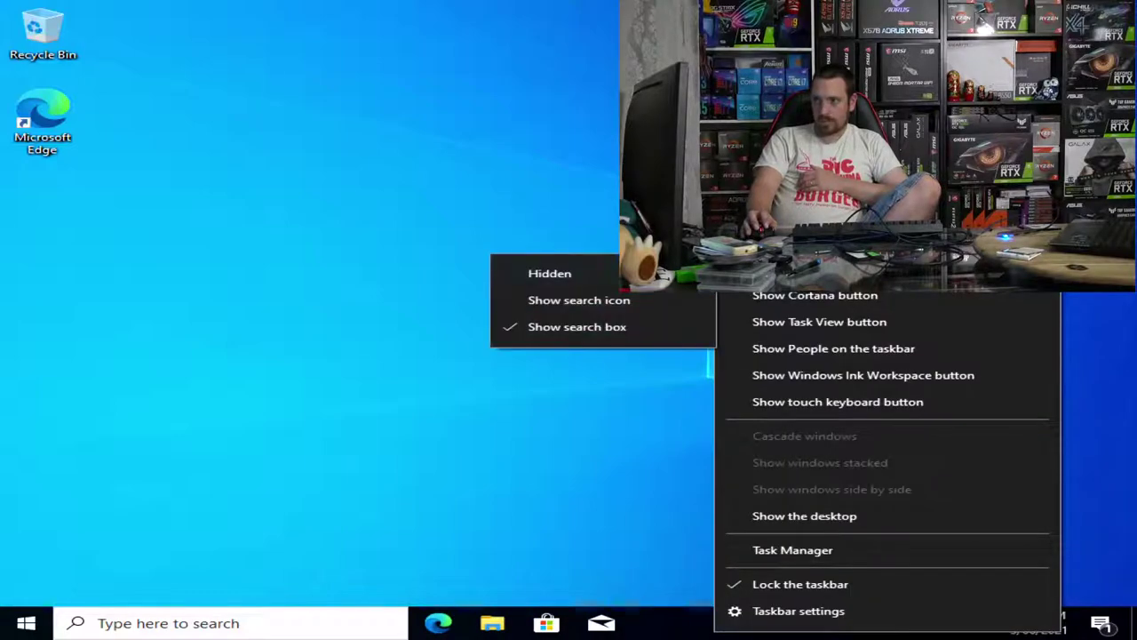
click(551, 275)
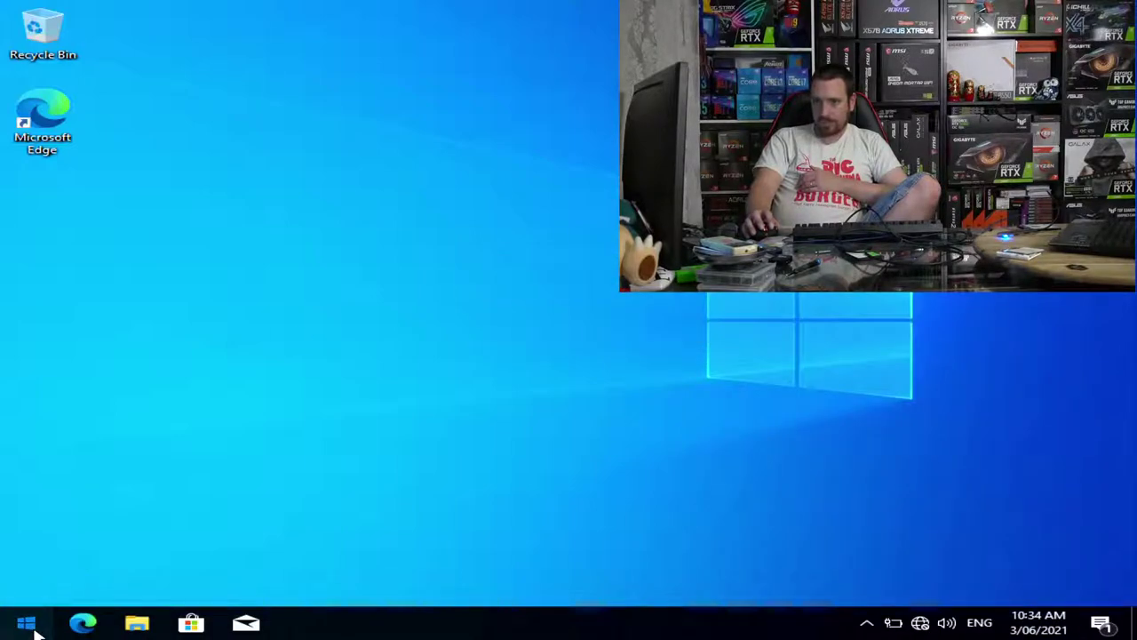
click(33, 627)
click(919, 385)
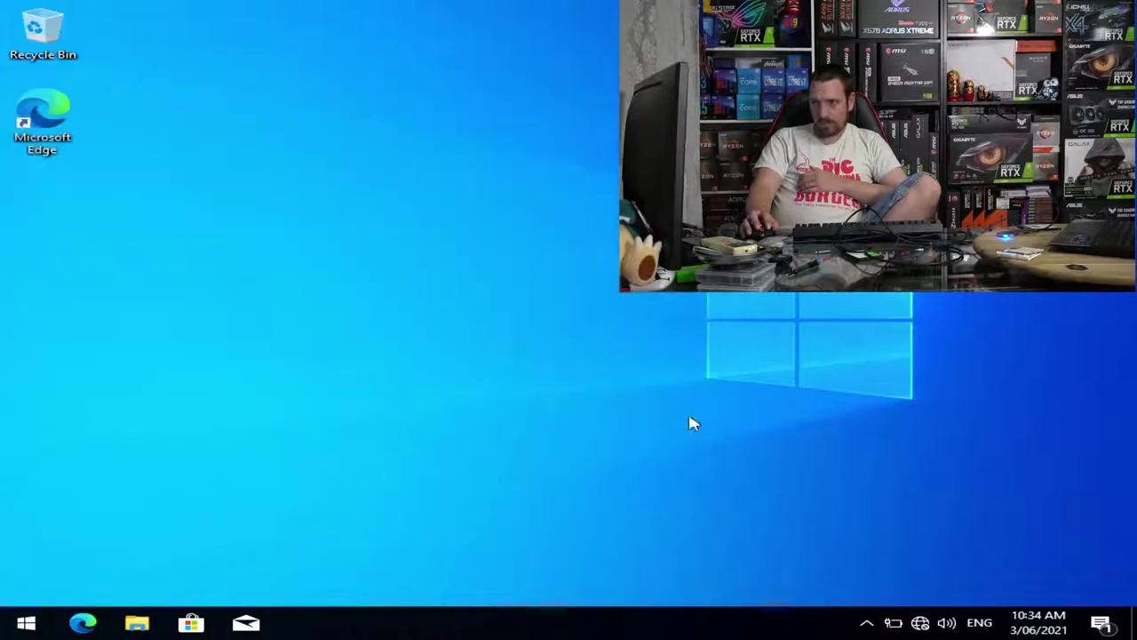
- In Settings > Update & Security, check for updates and retry the failed check
click(26, 621)
click(17, 547)
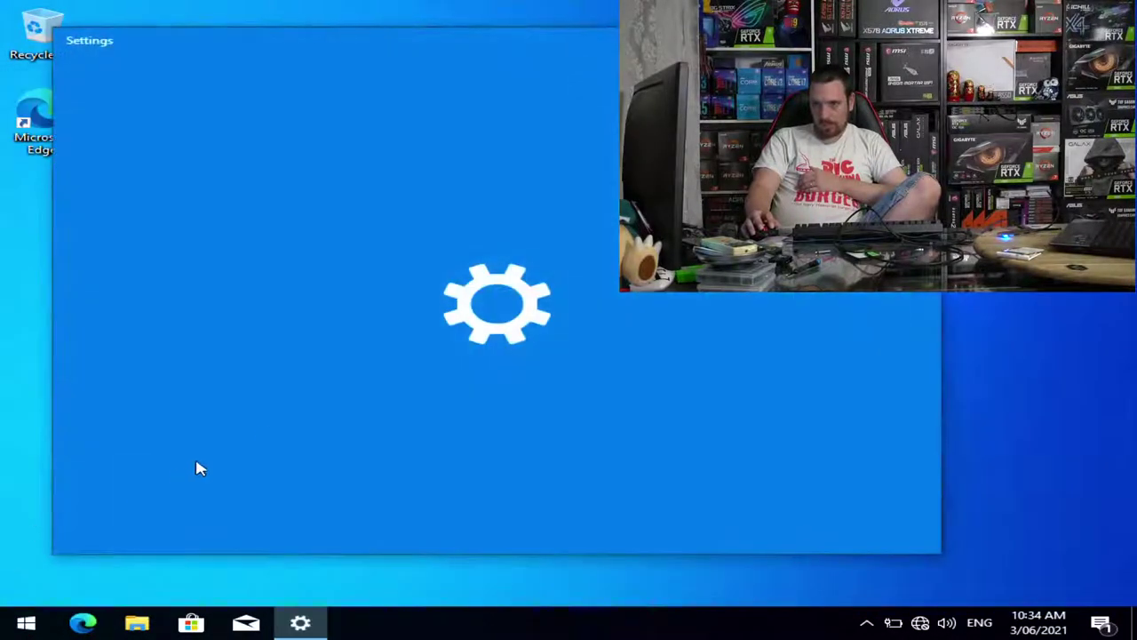
scroll(364, 444, down, 4)
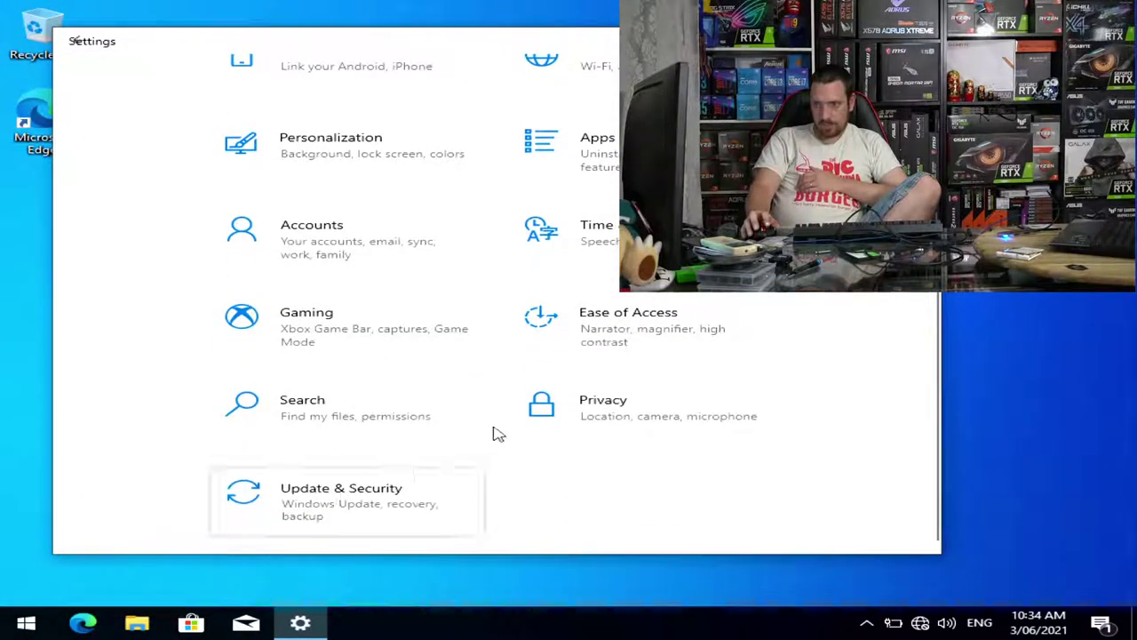
click(471, 475)
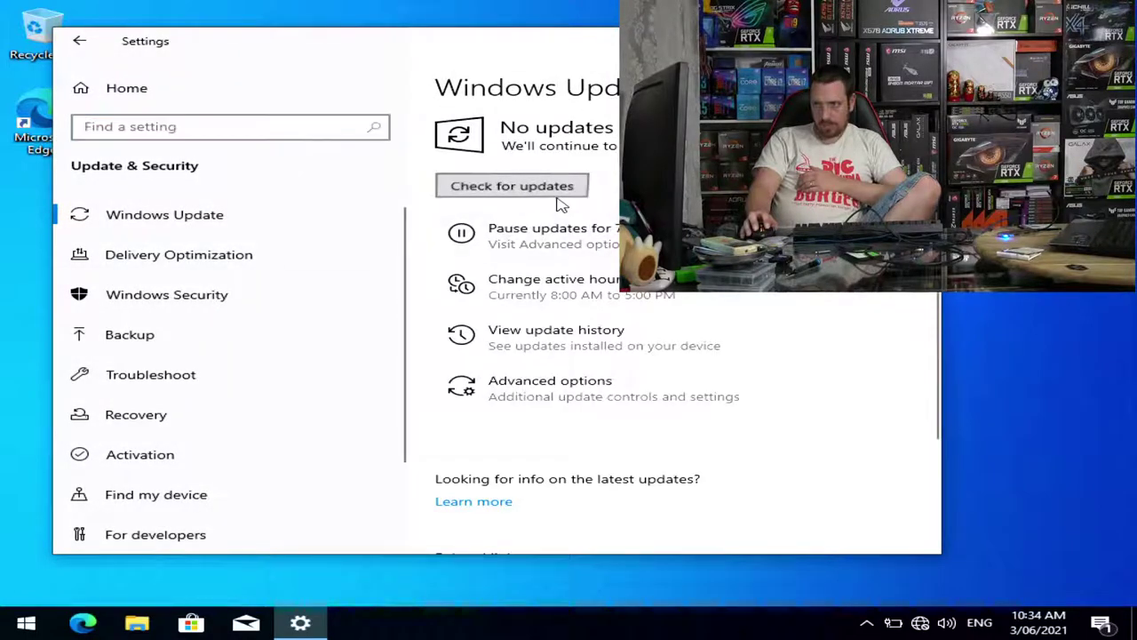
click(558, 196)
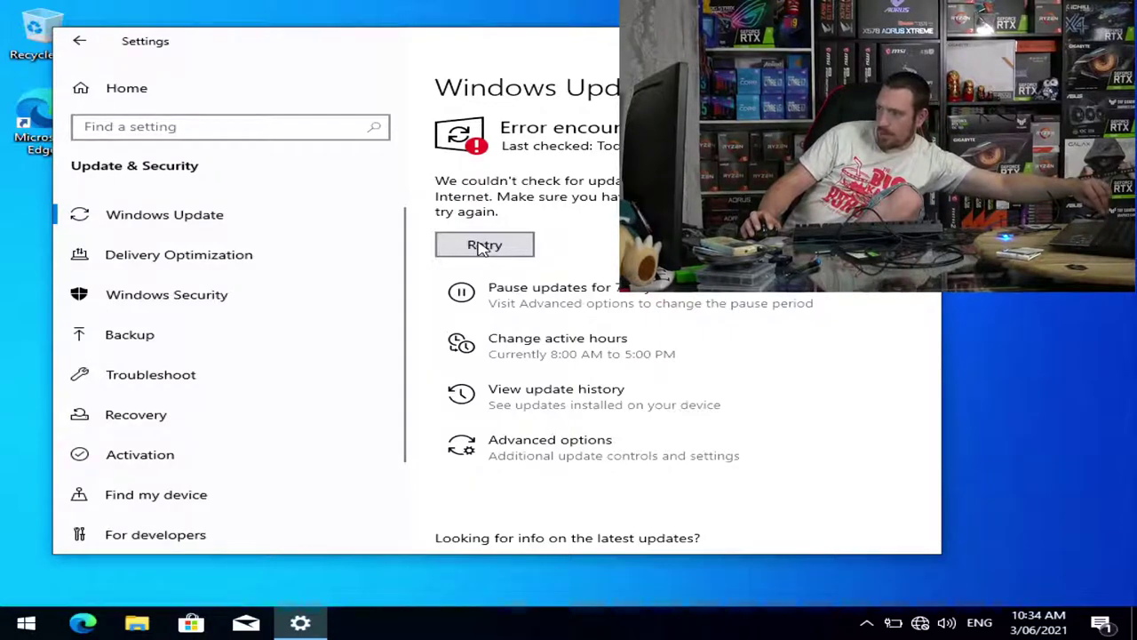
click(505, 253)
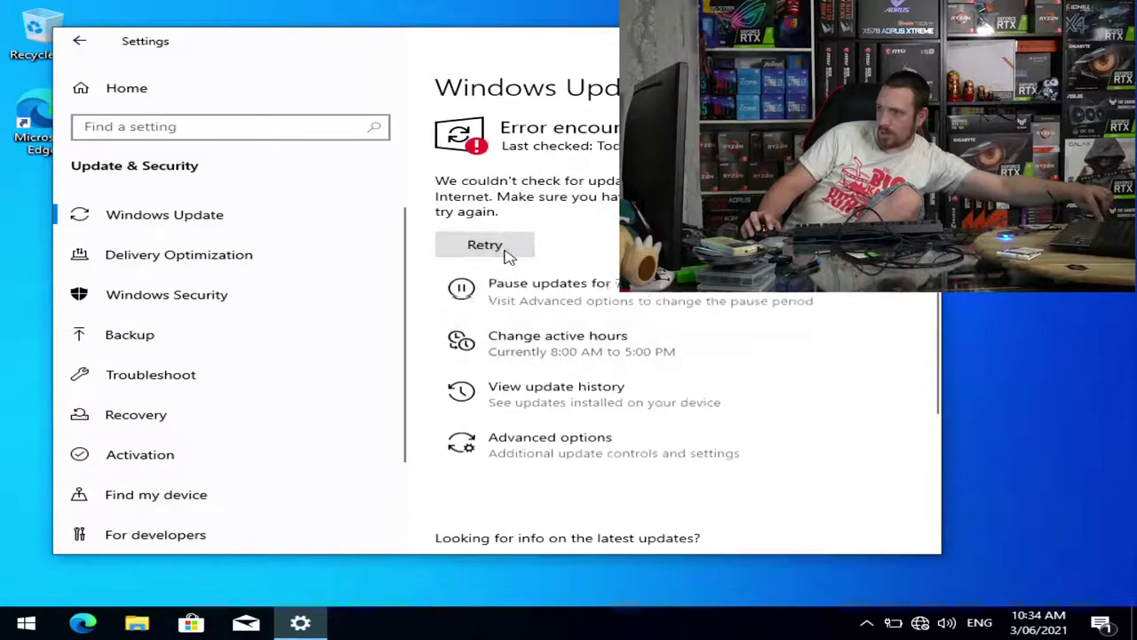
- Connect to Wi-Fi, retry the update check, and close Settings
click(918, 626)
click(919, 627)
click(919, 626)
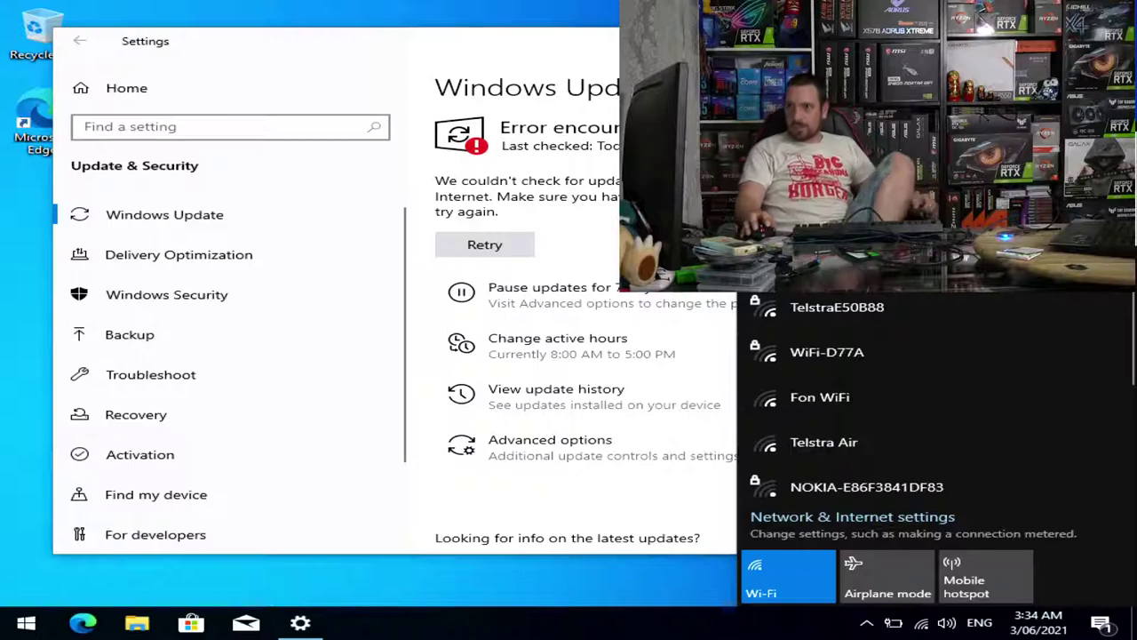
click(483, 245)
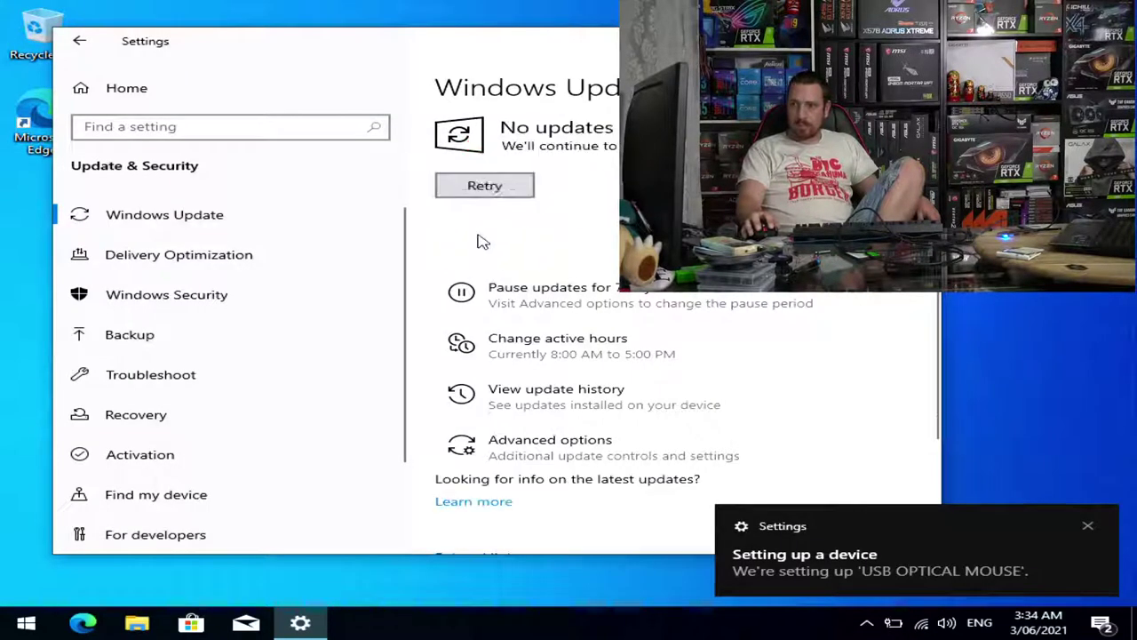
click(1088, 528)
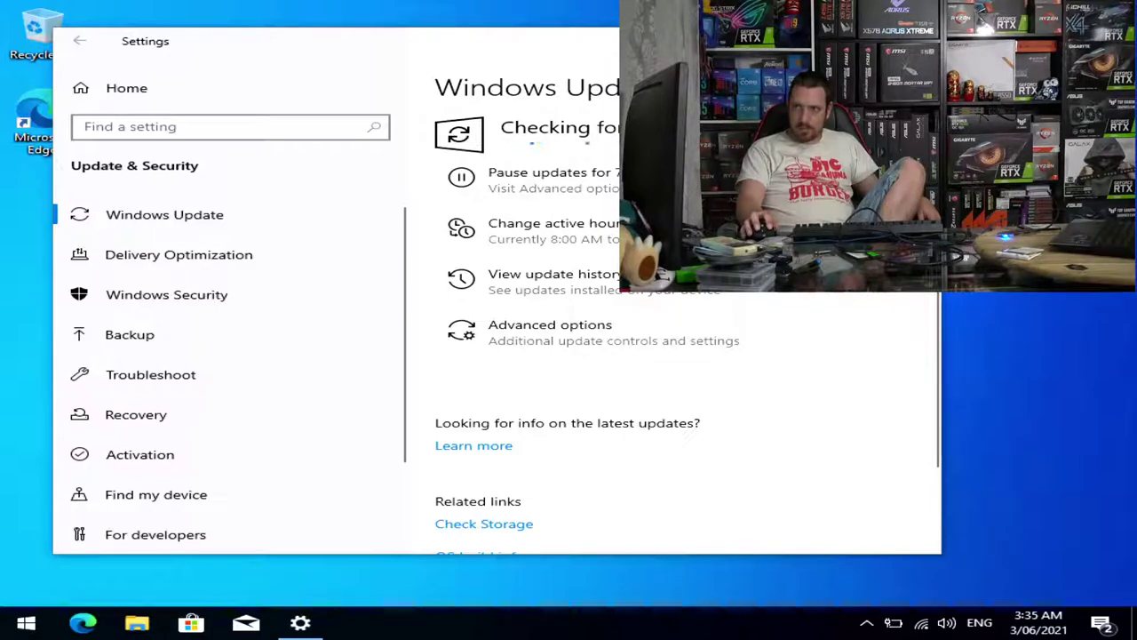
click(920, 41)
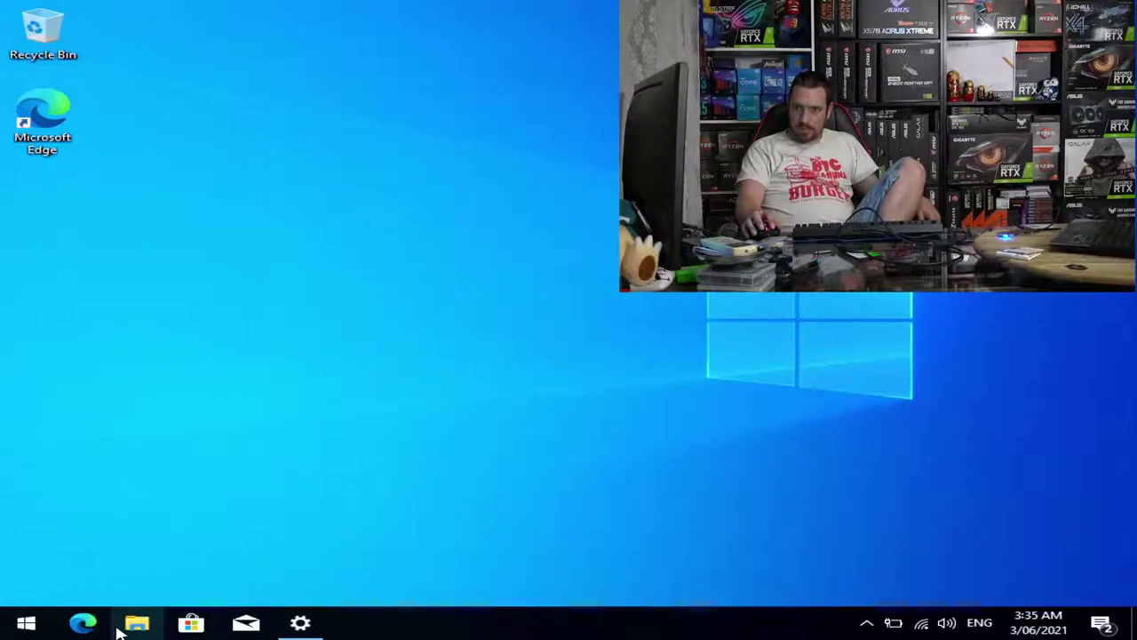
click(124, 627)
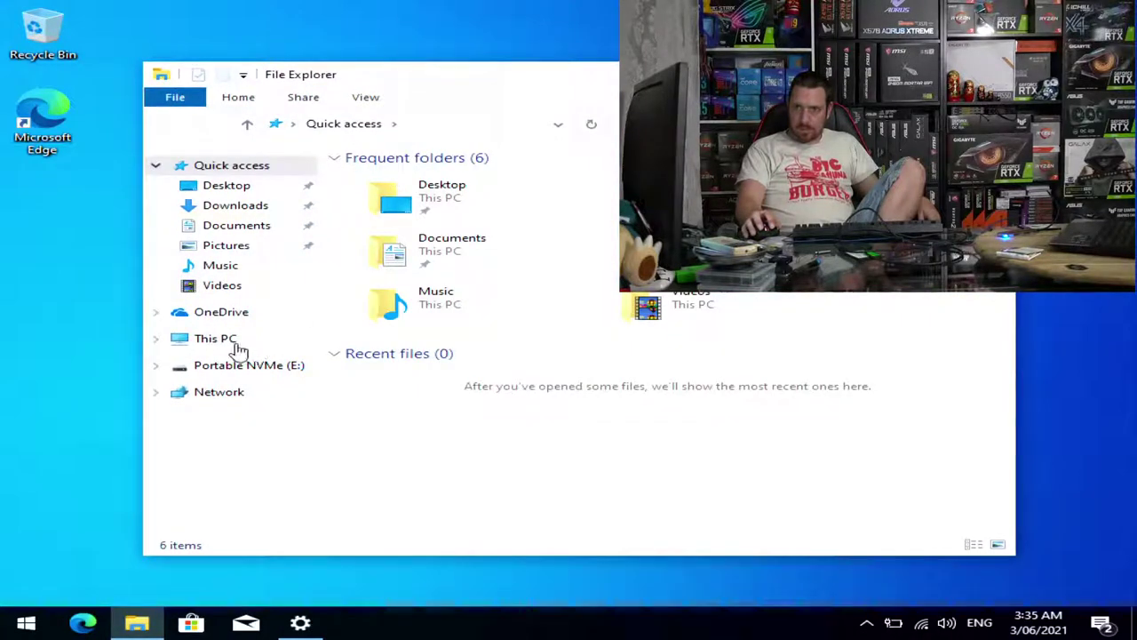
- Copy This PC and the Applications folder to the desktop and open E:'s inner Setup folder
click(233, 340)
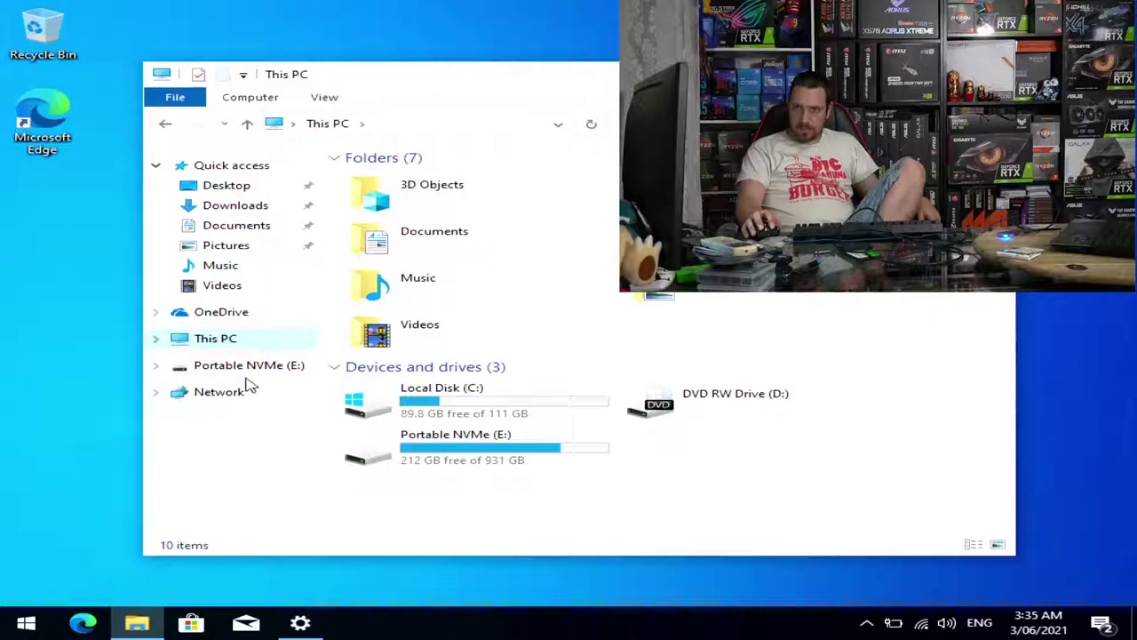
click(263, 367)
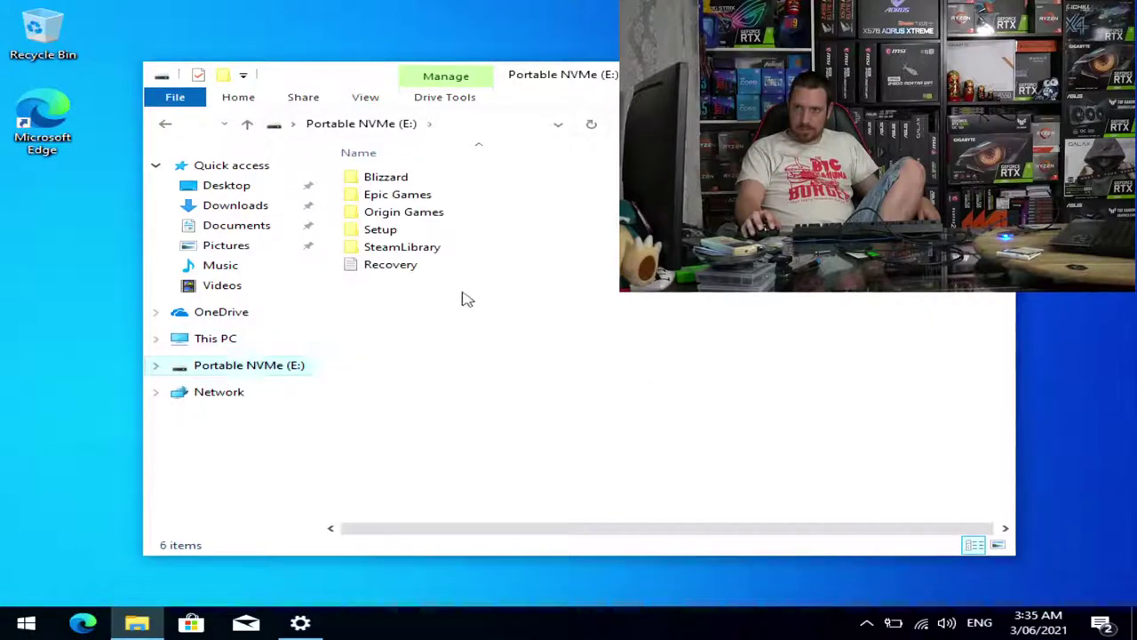
double_click(382, 230)
drag(402, 333, 50, 279)
drag(351, 177, 30, 314)
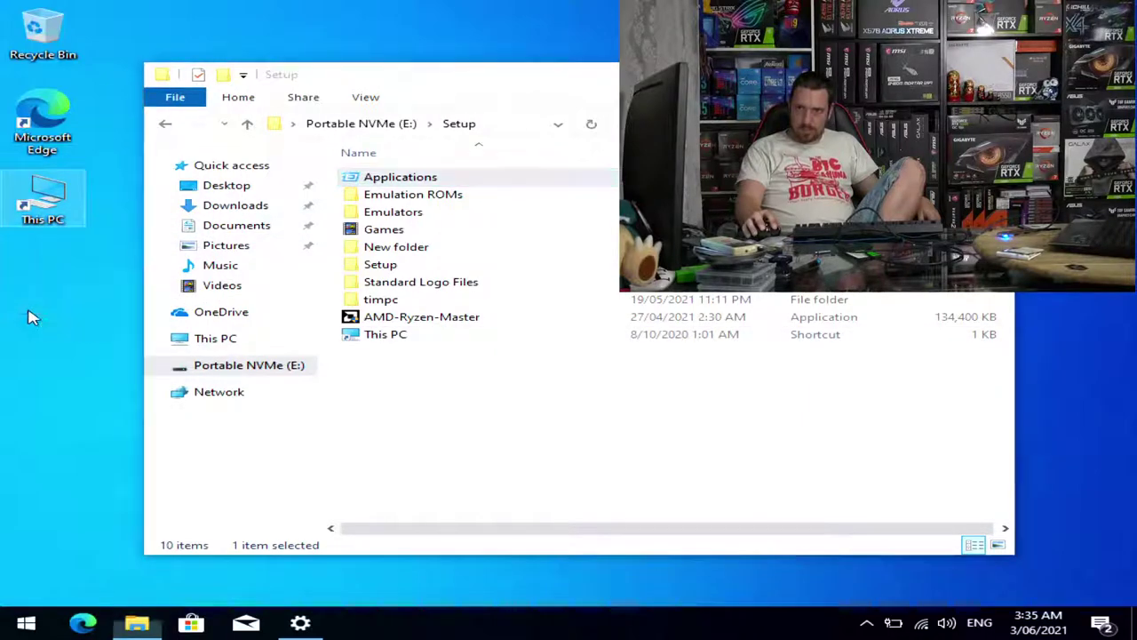
double_click(391, 266)
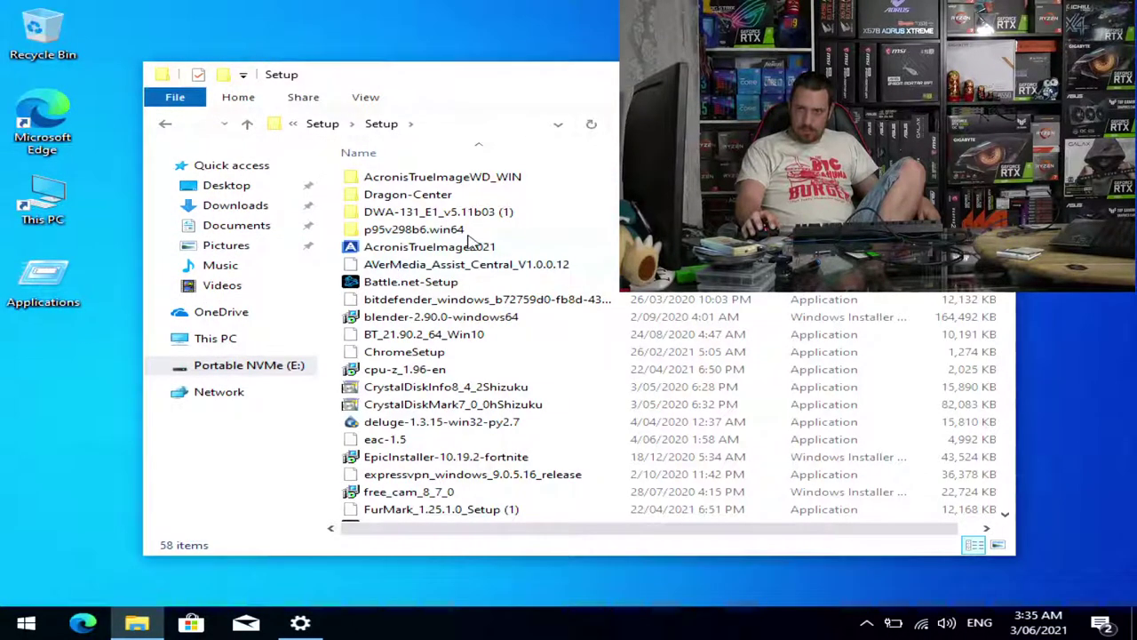
- Select the ChromeSetup, cpu-z and CrystalDiskInfo installers
click(464, 356)
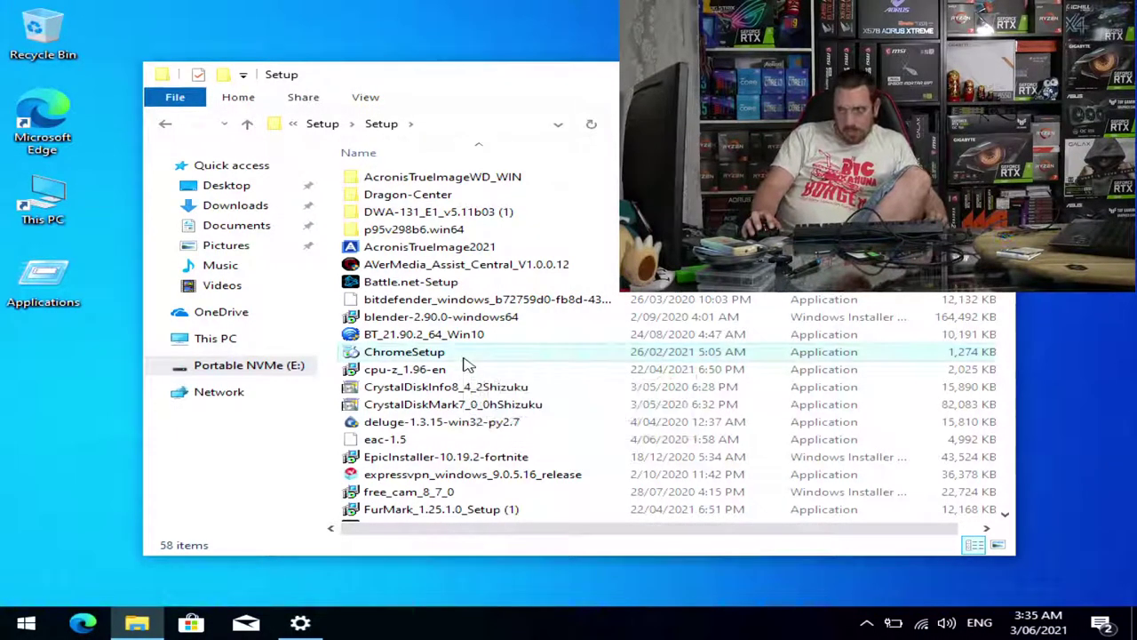
key(Down)
key(Down)
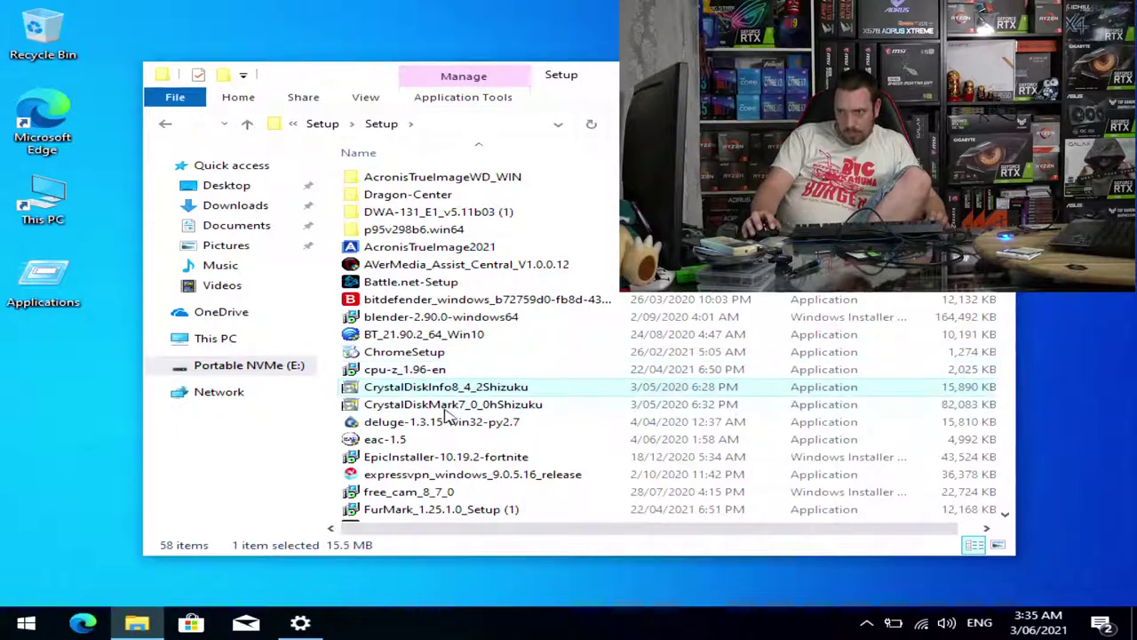
key(Down)
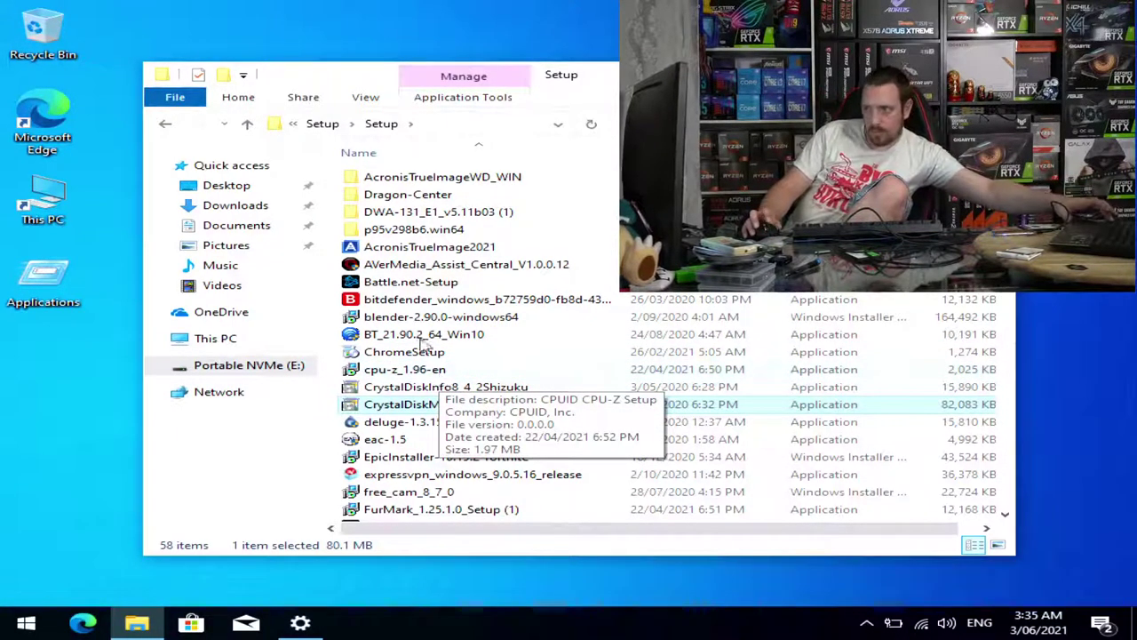
ctrl+click(426, 352)
ctrl+click(430, 369)
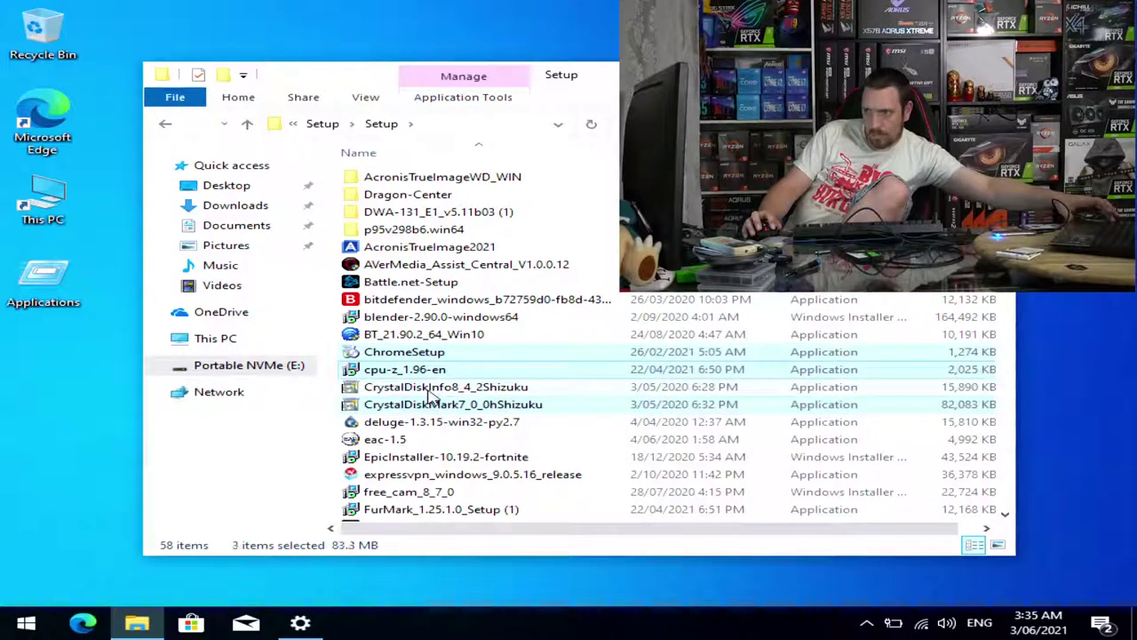
ctrl+click(429, 391)
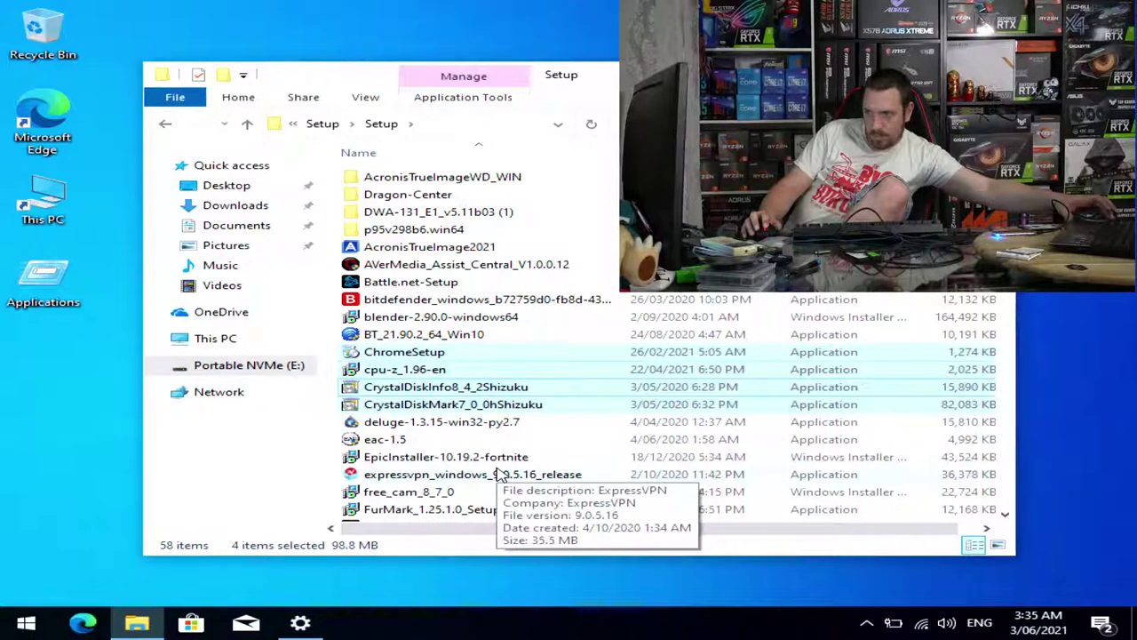
- Add the VLC installer, launch all seven installers, and allow VLC to make changes
scroll(498, 476, down, 2)
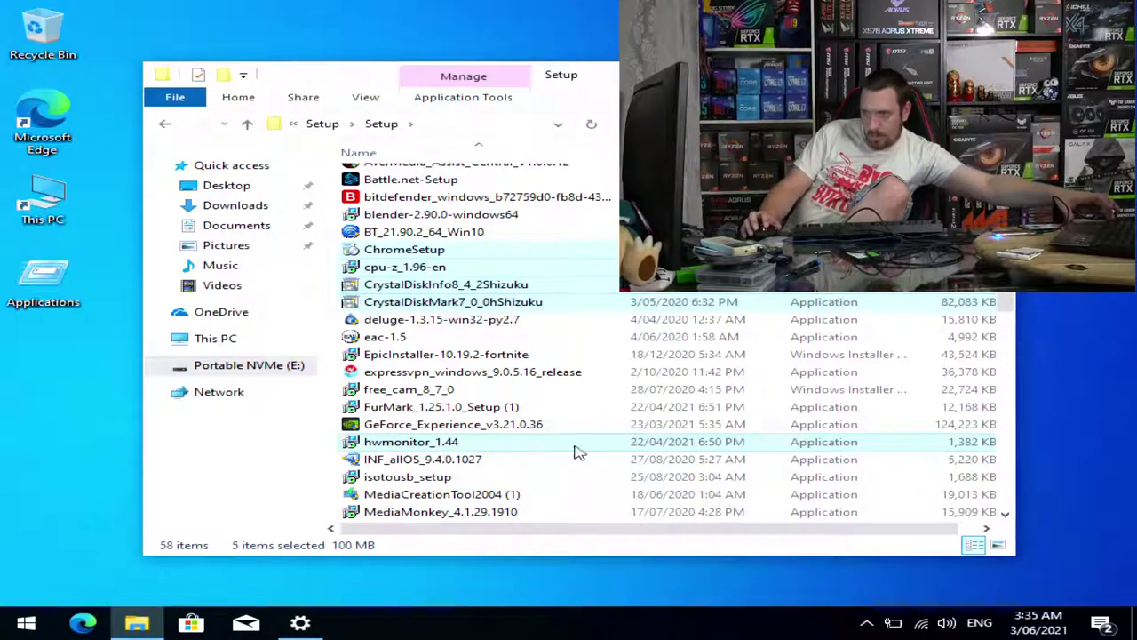
scroll(540, 445, down, 5)
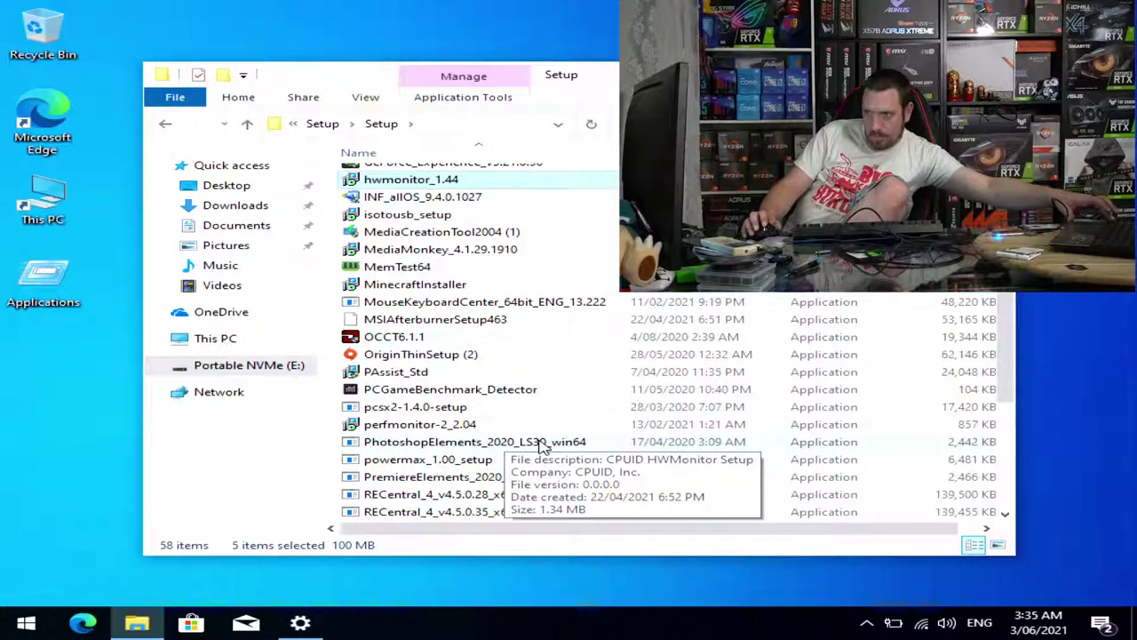
scroll(540, 444, down, 4)
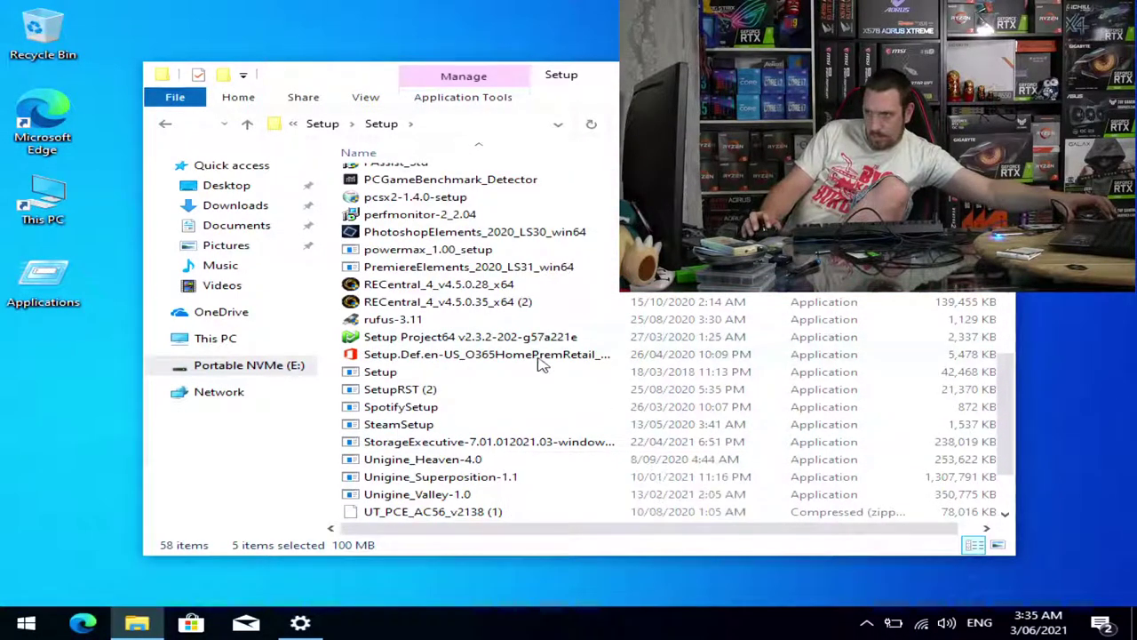
scroll(501, 411, down, 2)
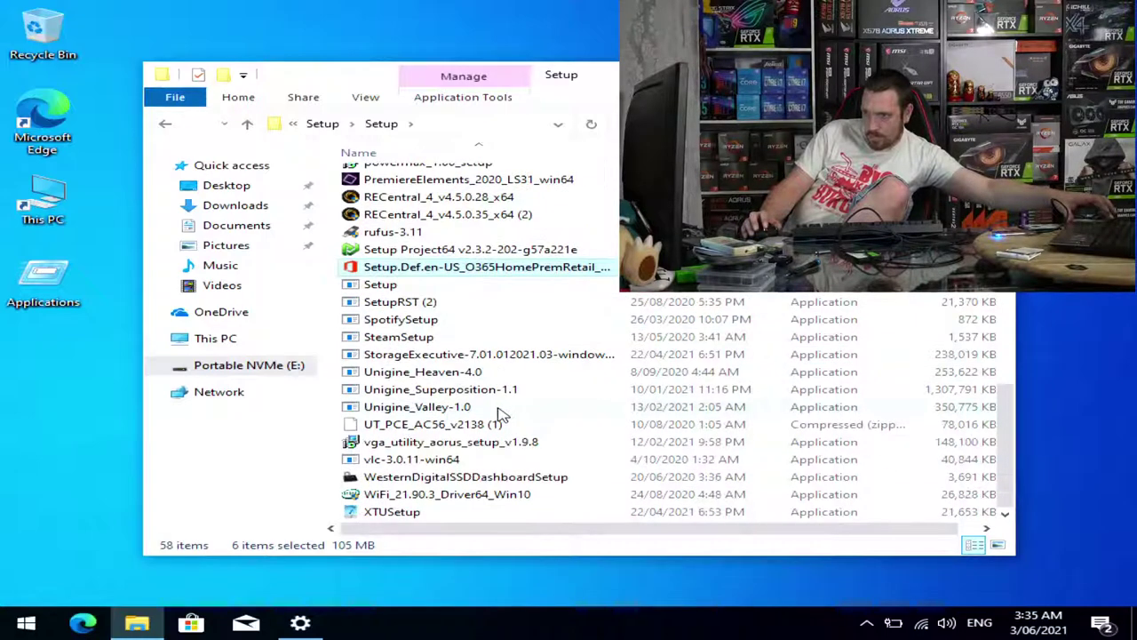
ctrl+click(433, 462)
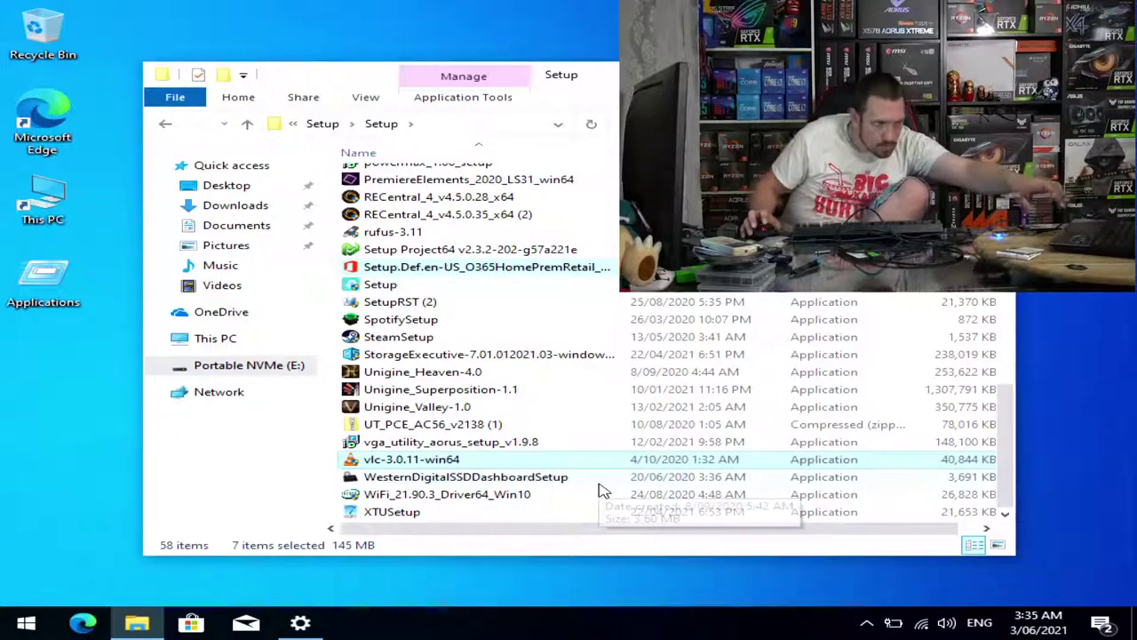
key(Return)
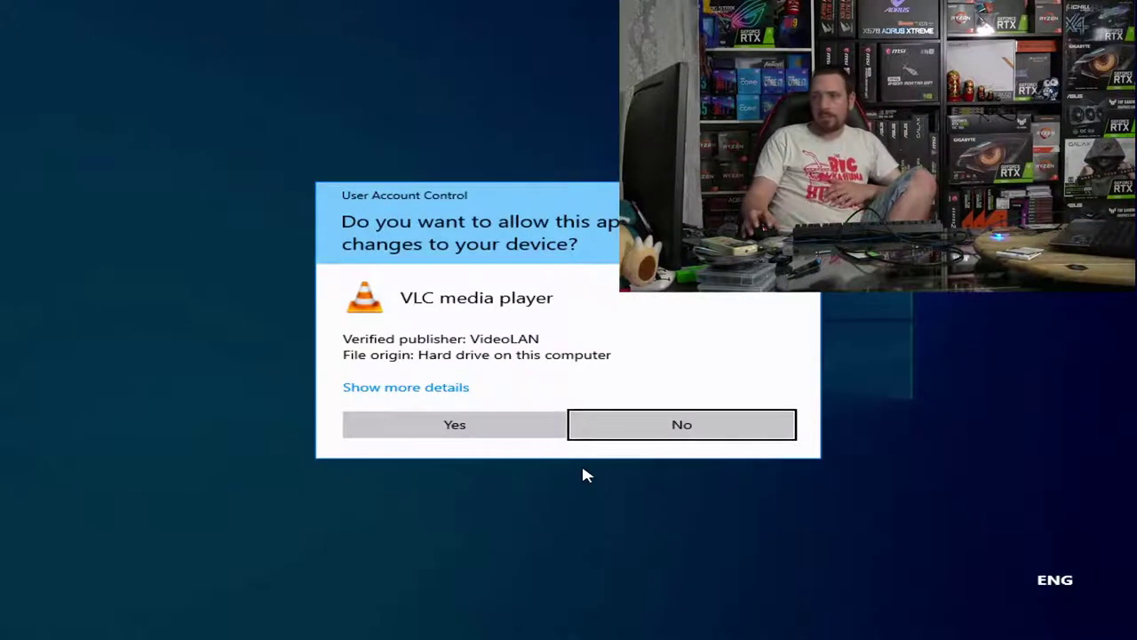
click(453, 424)
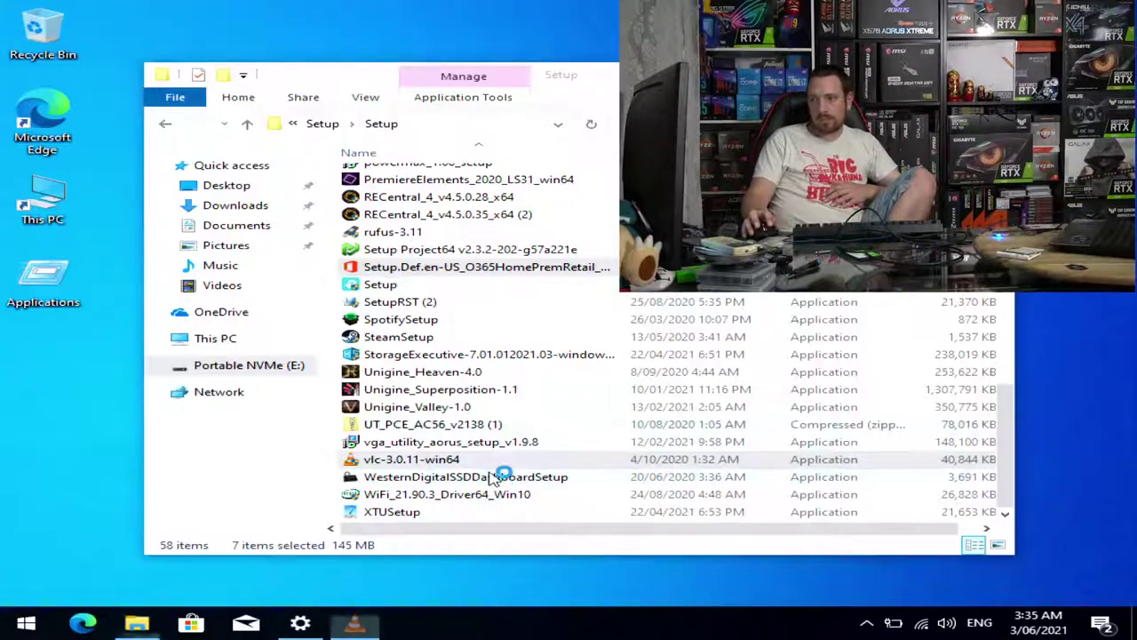
- Confirm the VLC language, approve the CPU-Z and HWMonitor permission prompts, and agree to install Chrome
click(582, 348)
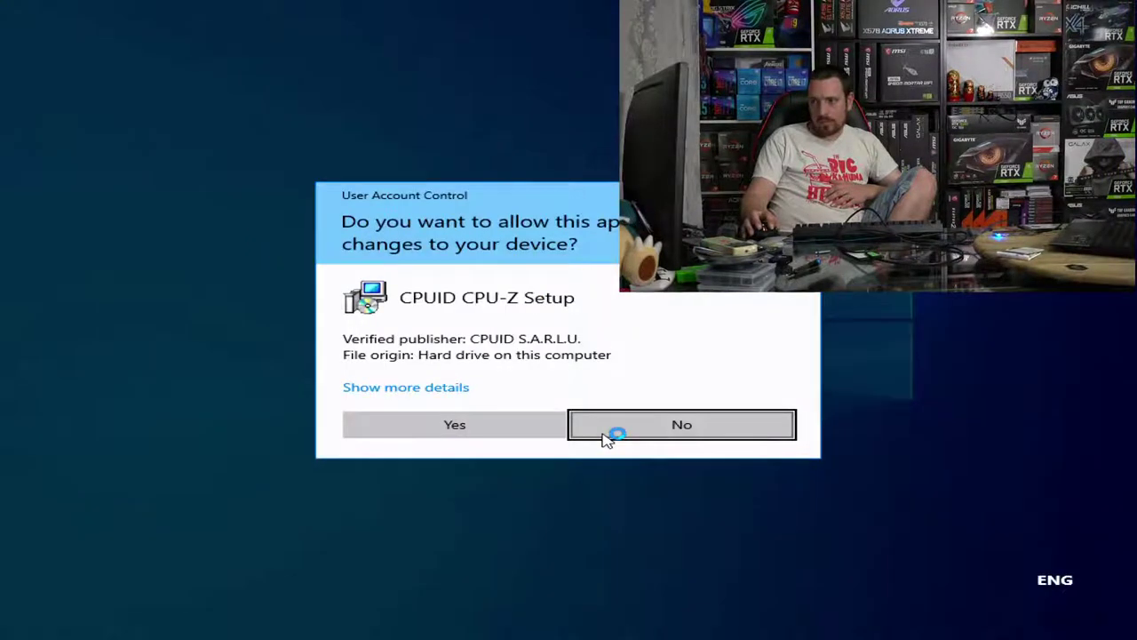
click(599, 438)
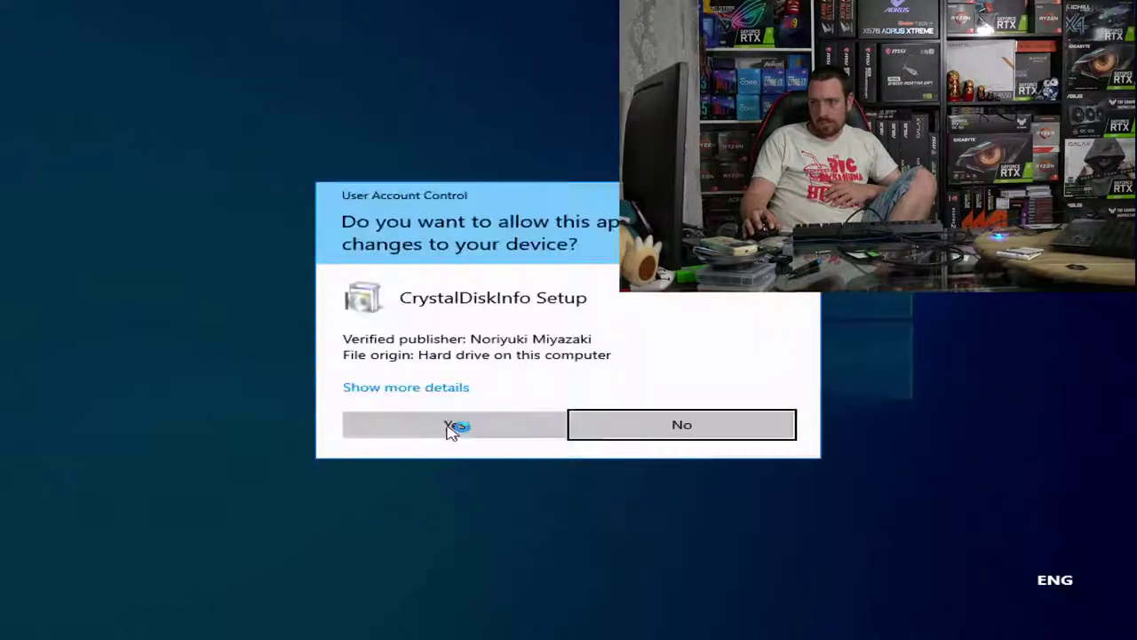
click(452, 425)
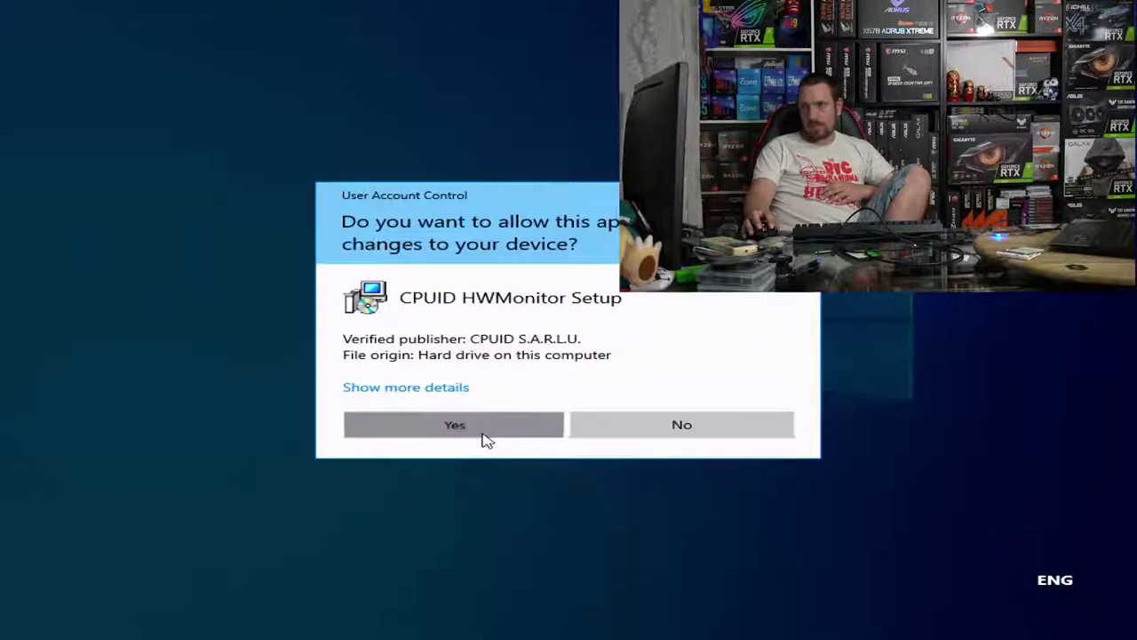
click(480, 433)
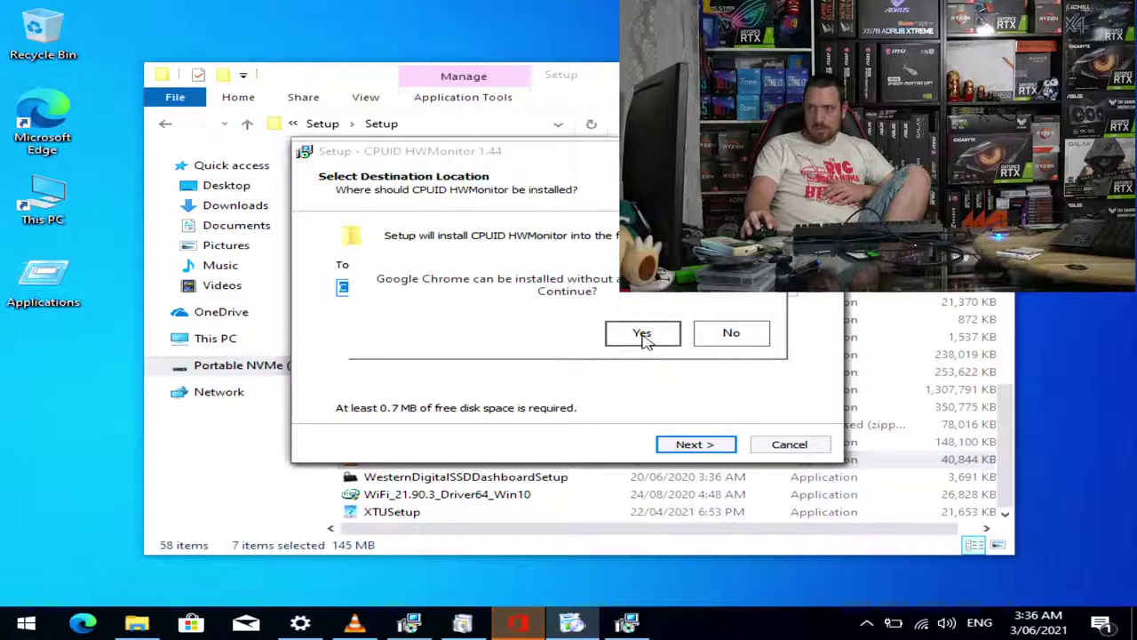
click(643, 337)
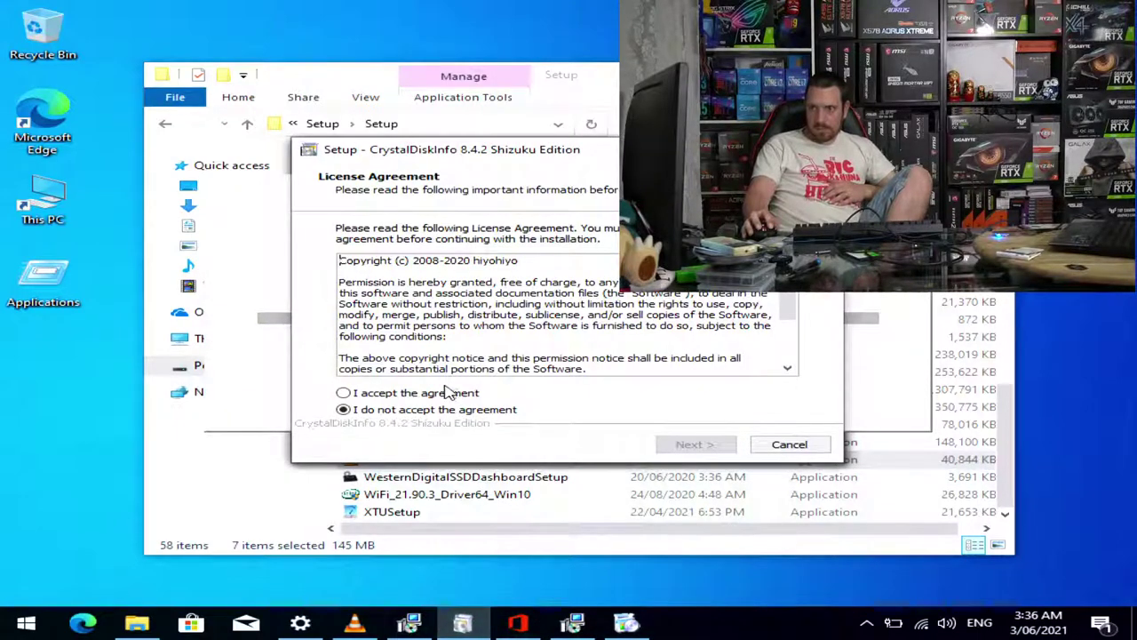
- Install CrystalDiskInfo with the licence accepted, default folder and desktop shortcut
click(449, 391)
click(715, 449)
click(712, 449)
click(711, 451)
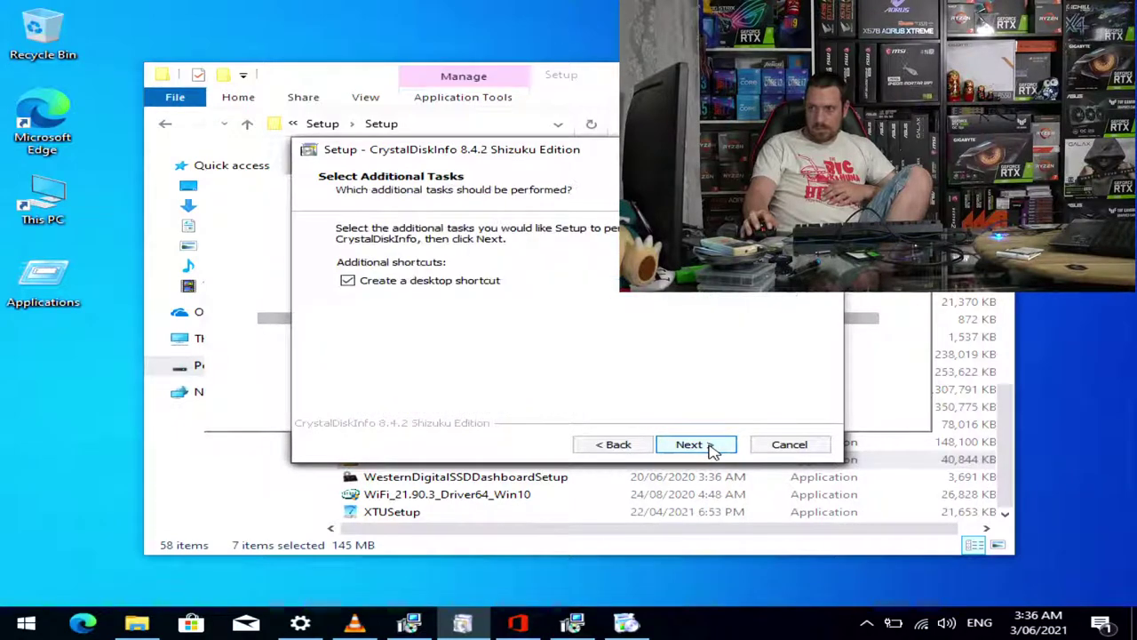
click(711, 451)
click(710, 450)
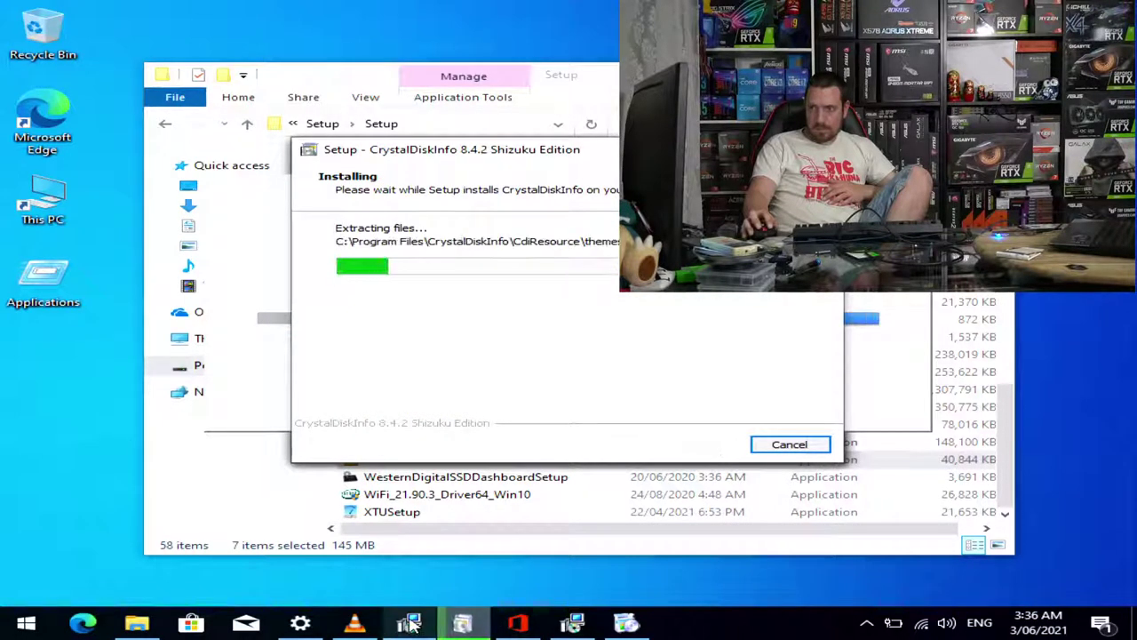
- Accept the CPU-Z licence and keep its default install folder
click(440, 394)
click(716, 444)
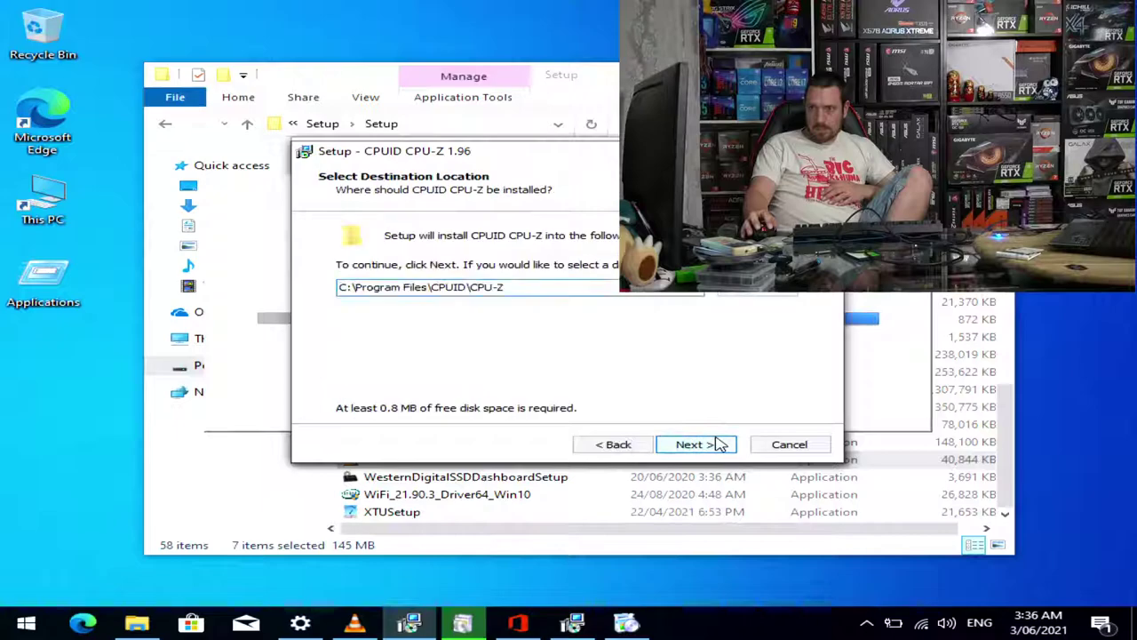
click(715, 444)
click(715, 443)
click(715, 444)
click(720, 445)
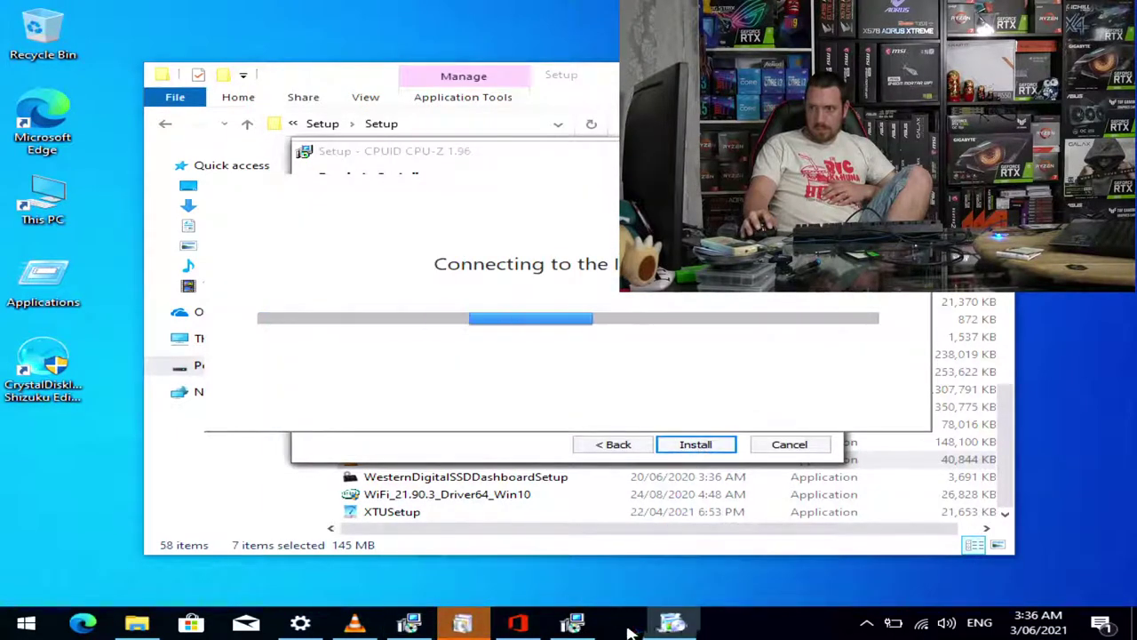
- Install HWMonitor with default folder and desktop icon, skipping the readme
click(696, 444)
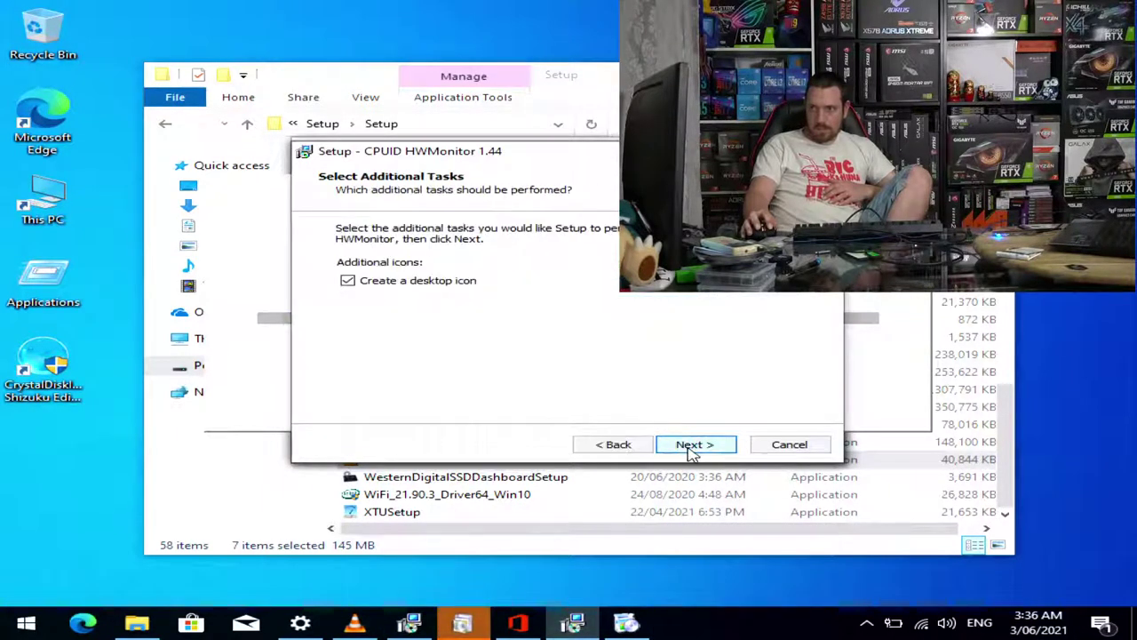
click(693, 446)
click(693, 446)
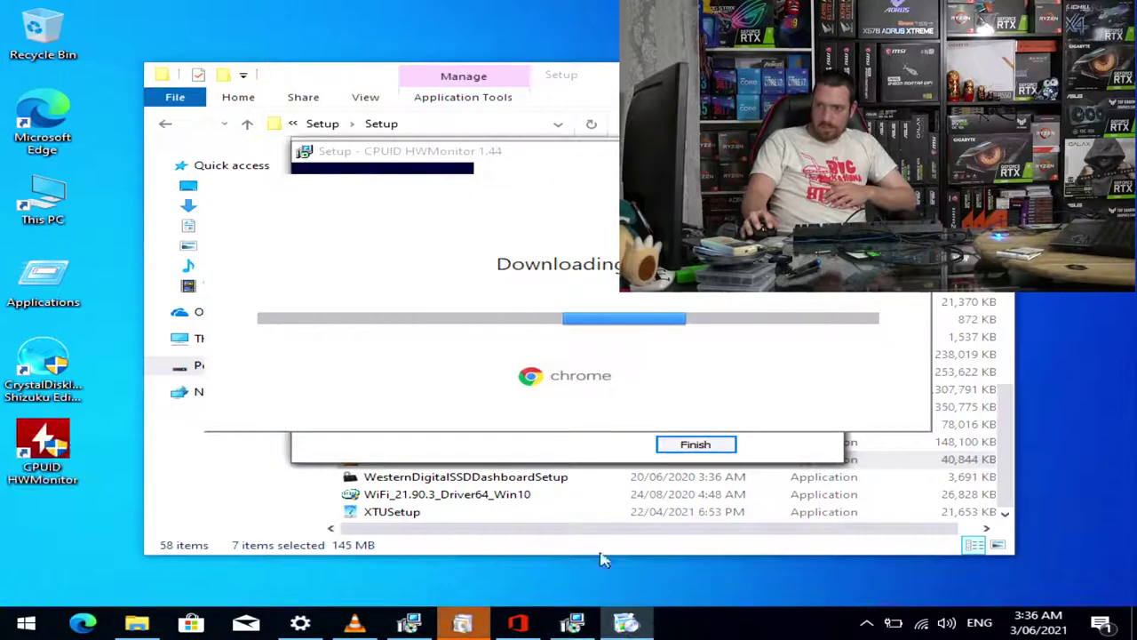
click(612, 296)
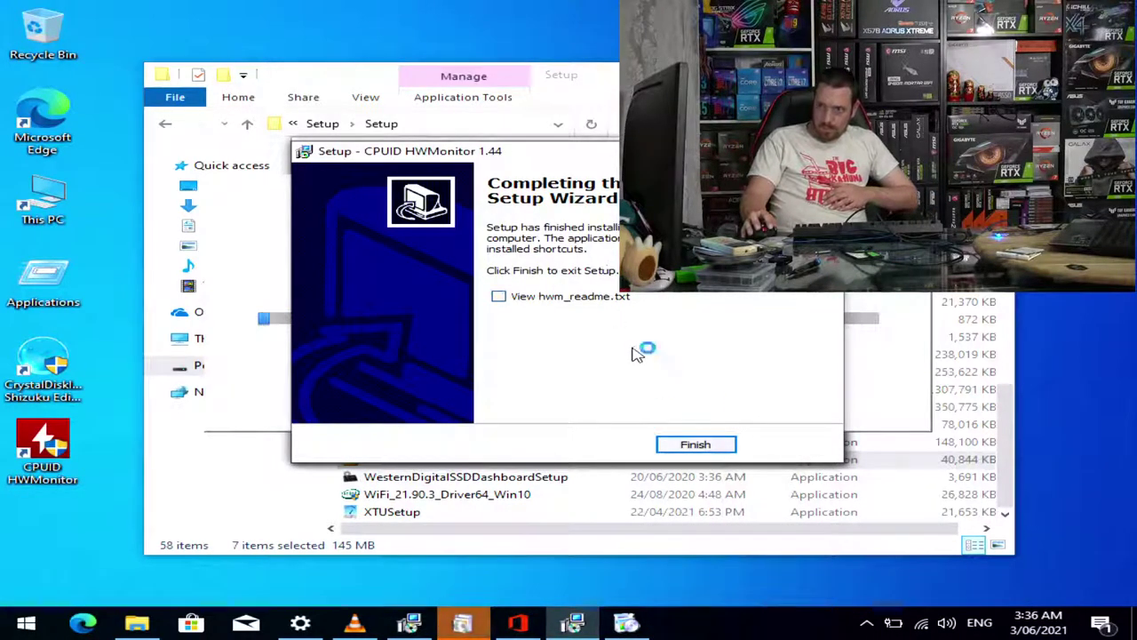
click(702, 449)
- Close the finished CrystalDiskInfo setup, then install CPU-Z and close its setup
click(469, 619)
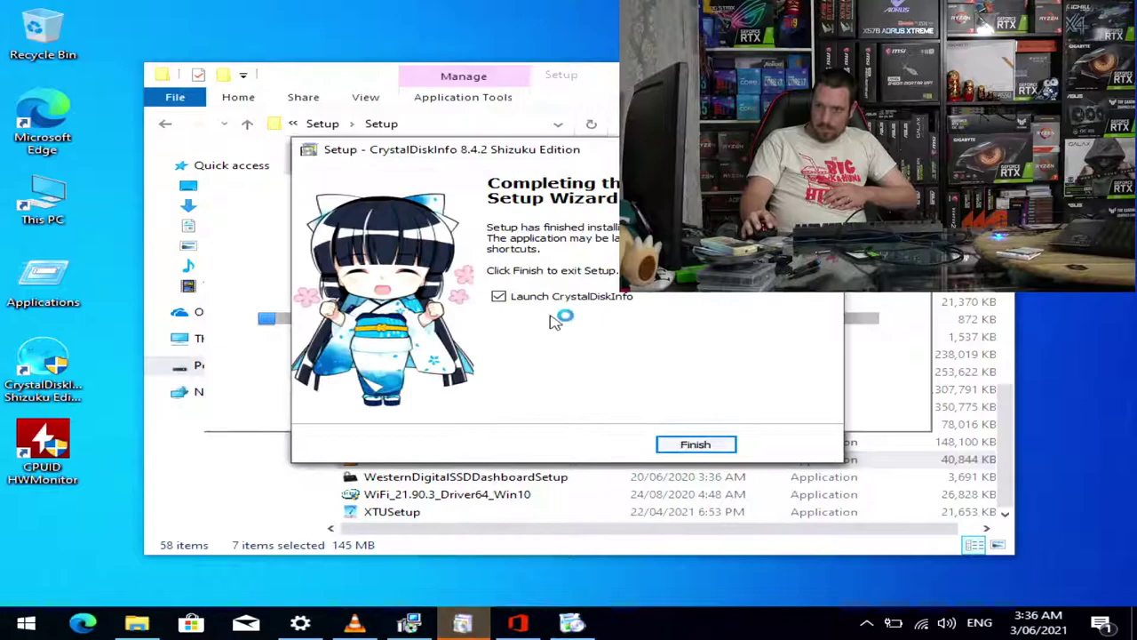
click(697, 445)
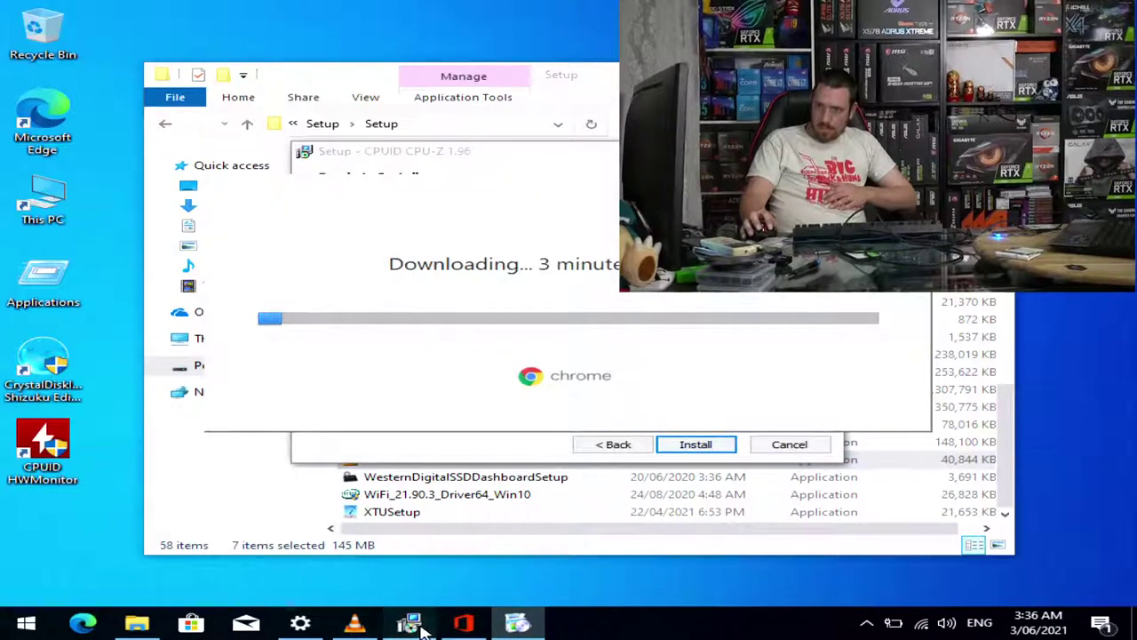
click(724, 446)
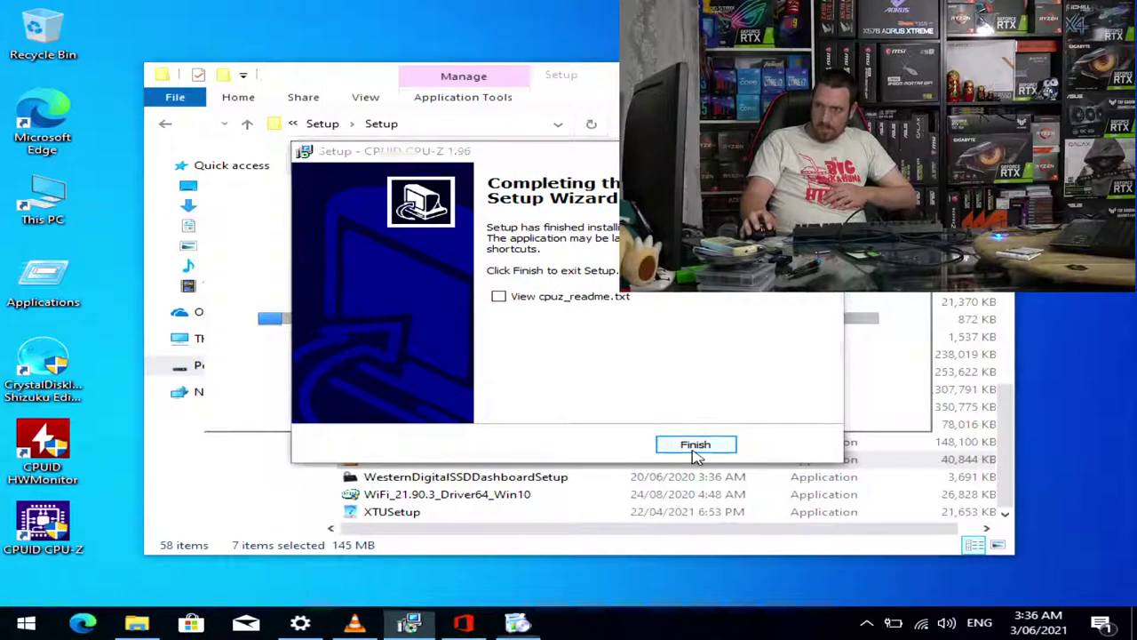
click(696, 444)
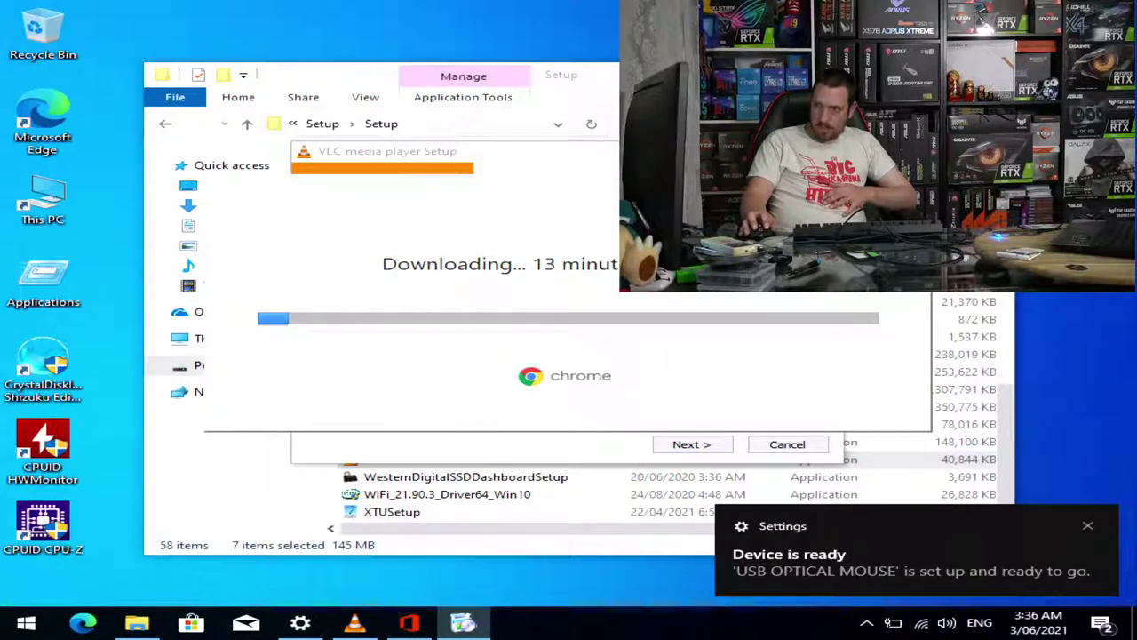
- Install VLC with the licence accepted and default components and folder, checking Office's download
click(585, 167)
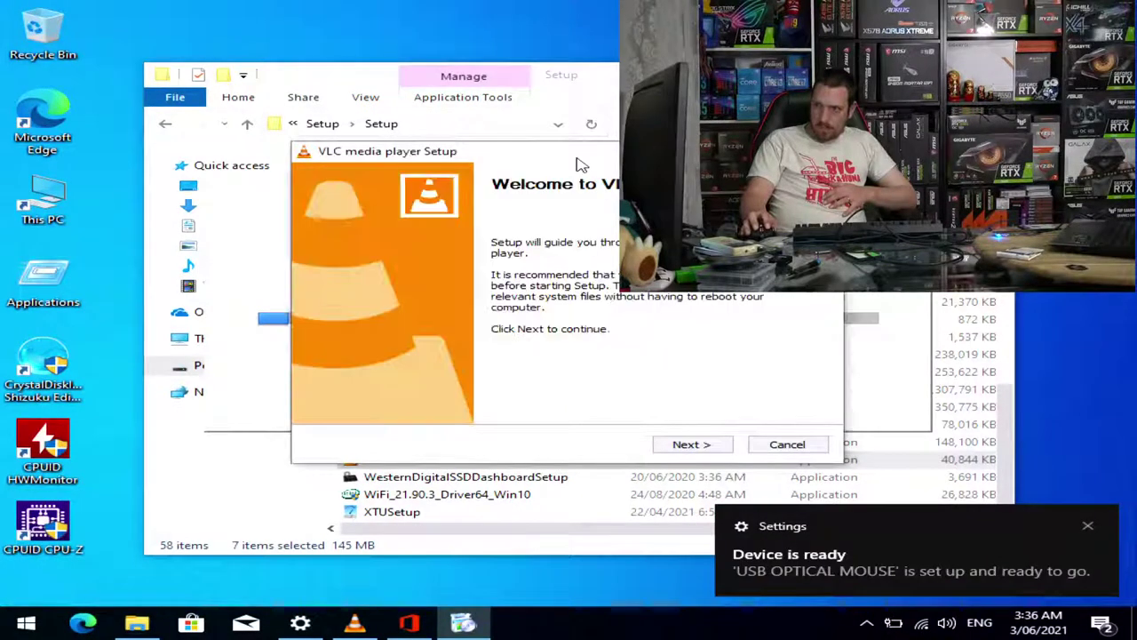
click(724, 441)
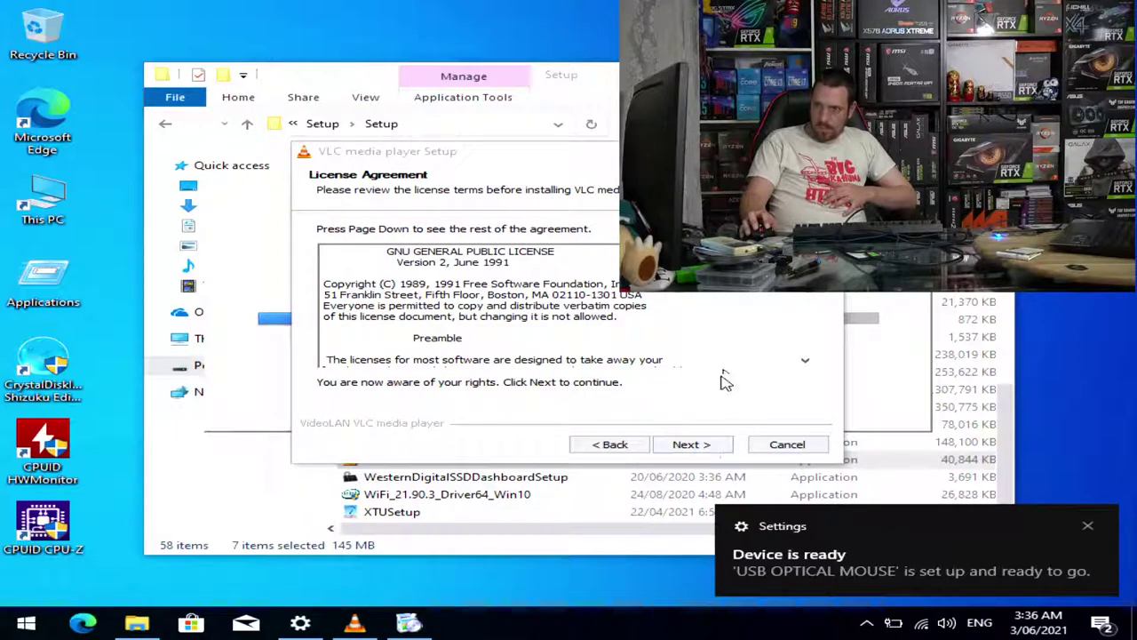
click(702, 444)
click(702, 444)
click(702, 445)
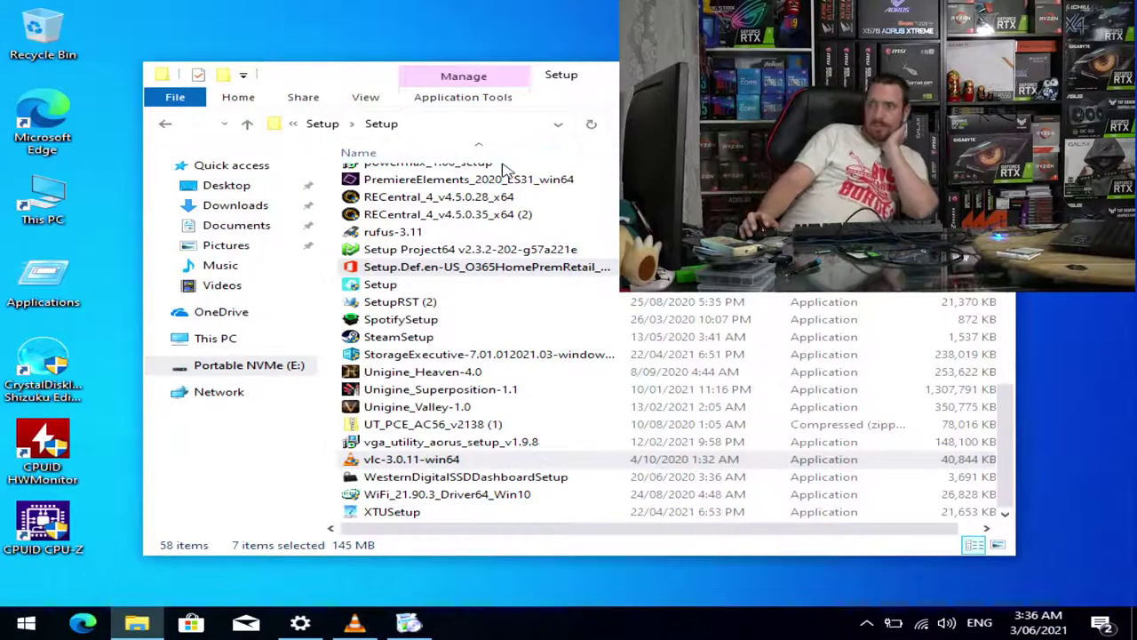
click(350, 623)
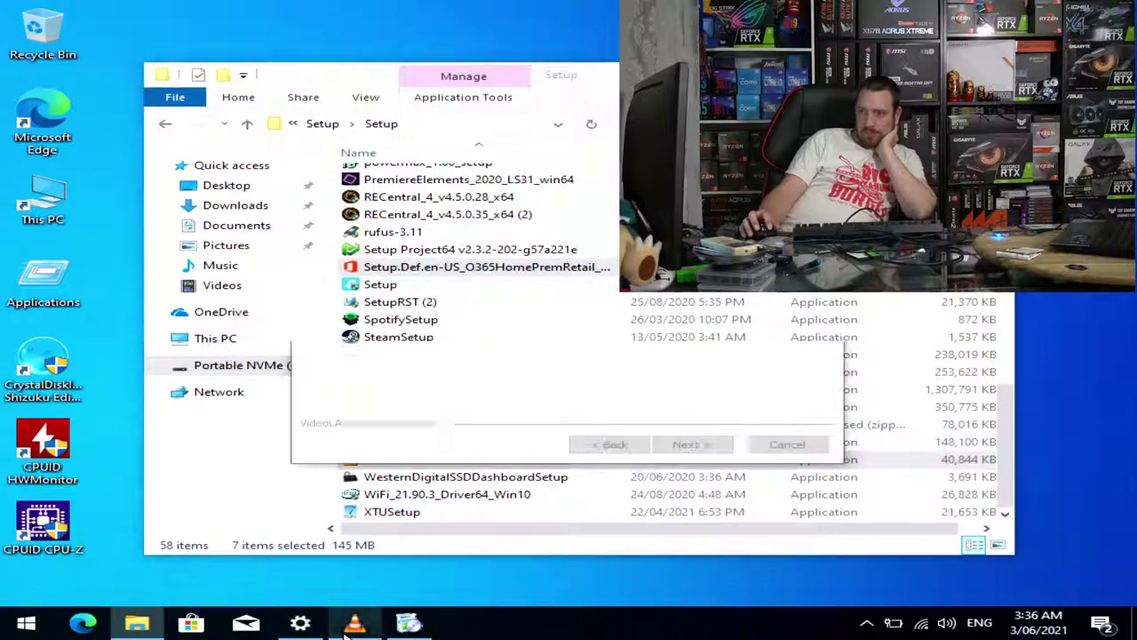
click(463, 624)
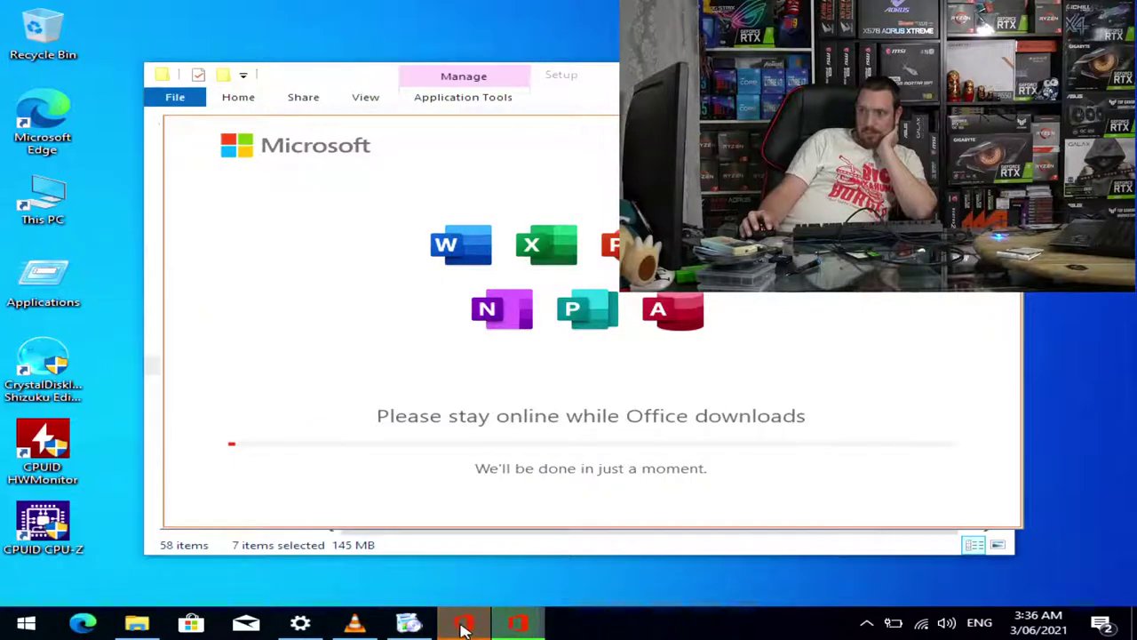
- Switch to the Windows Update page in Settings, then show the available Wi-Fi networks
click(300, 624)
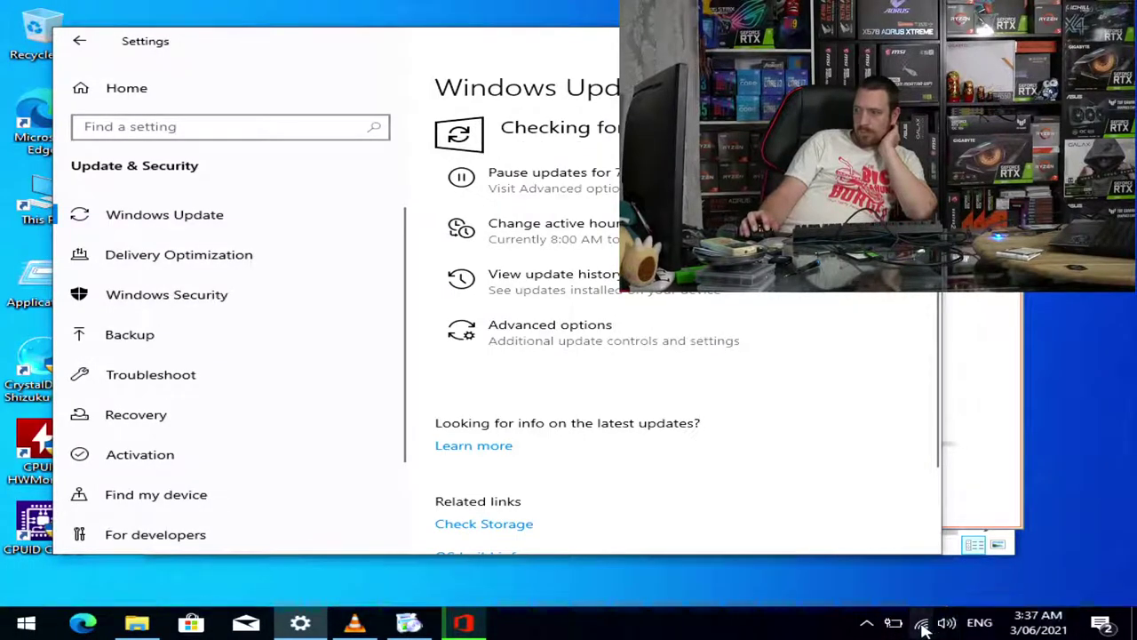
click(922, 624)
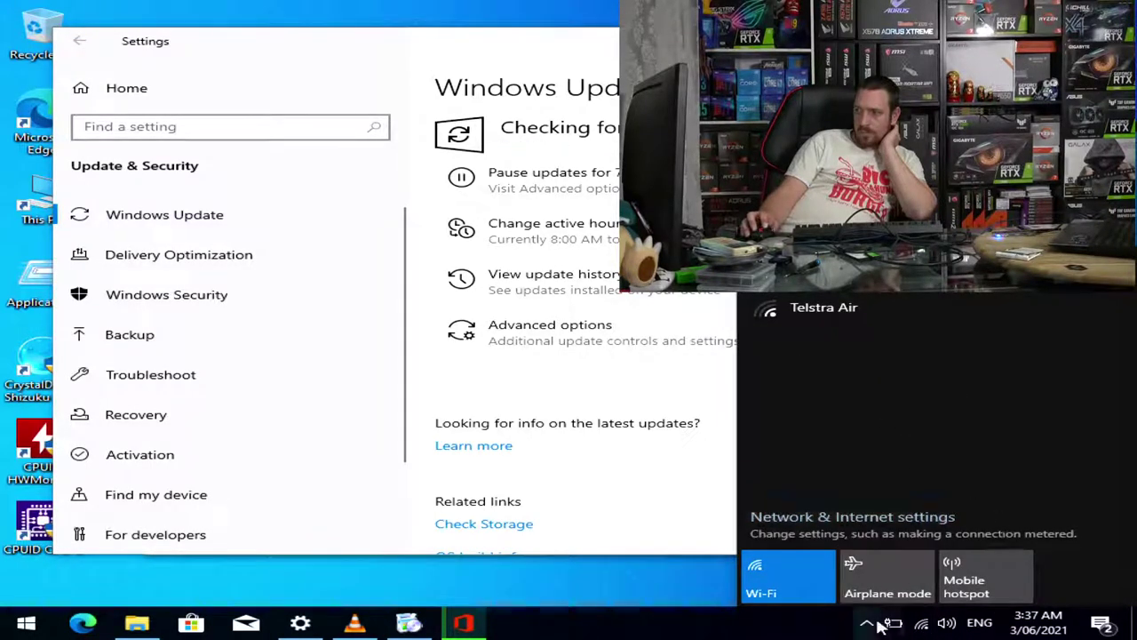
- Open Computer Management from This PC's Computer ribbon, then bring Settings back in front
click(136, 622)
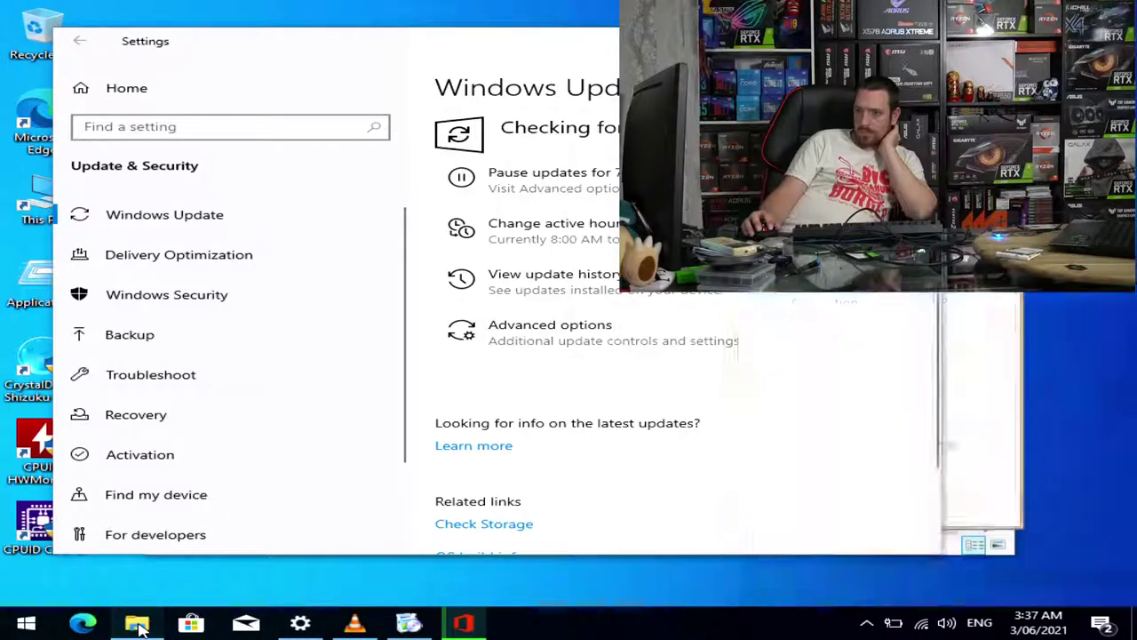
click(225, 347)
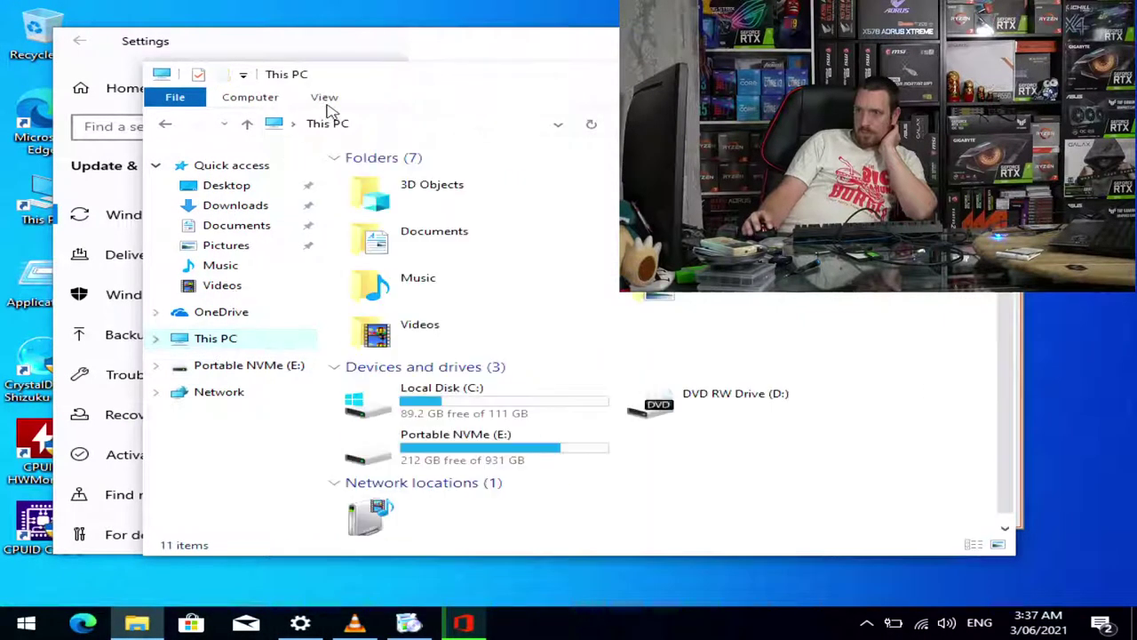
click(254, 99)
click(555, 160)
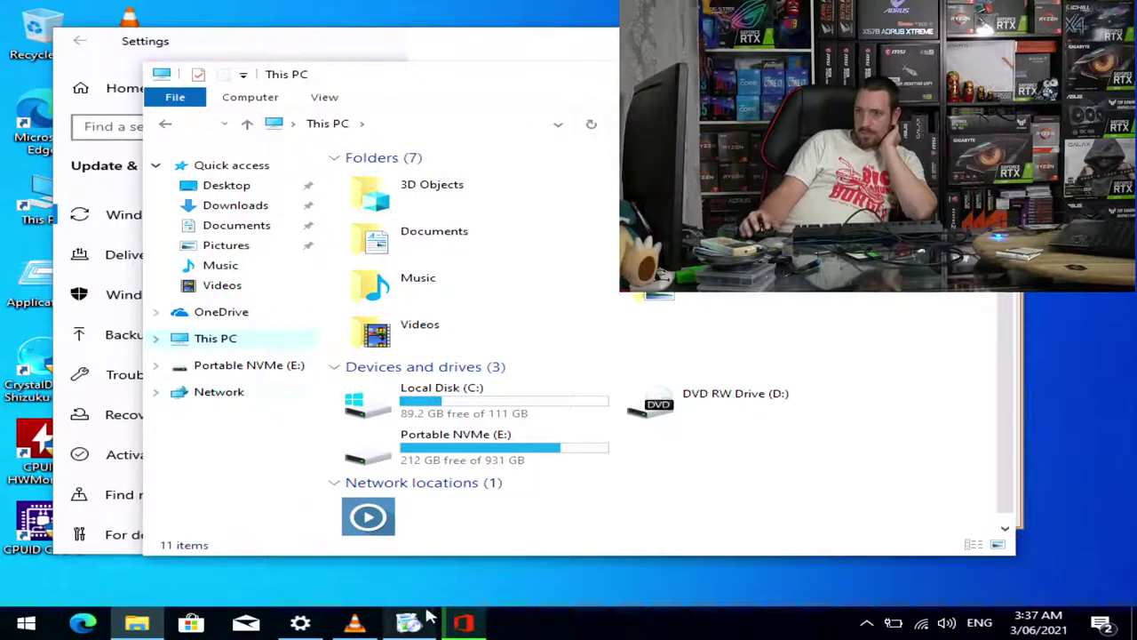
click(300, 622)
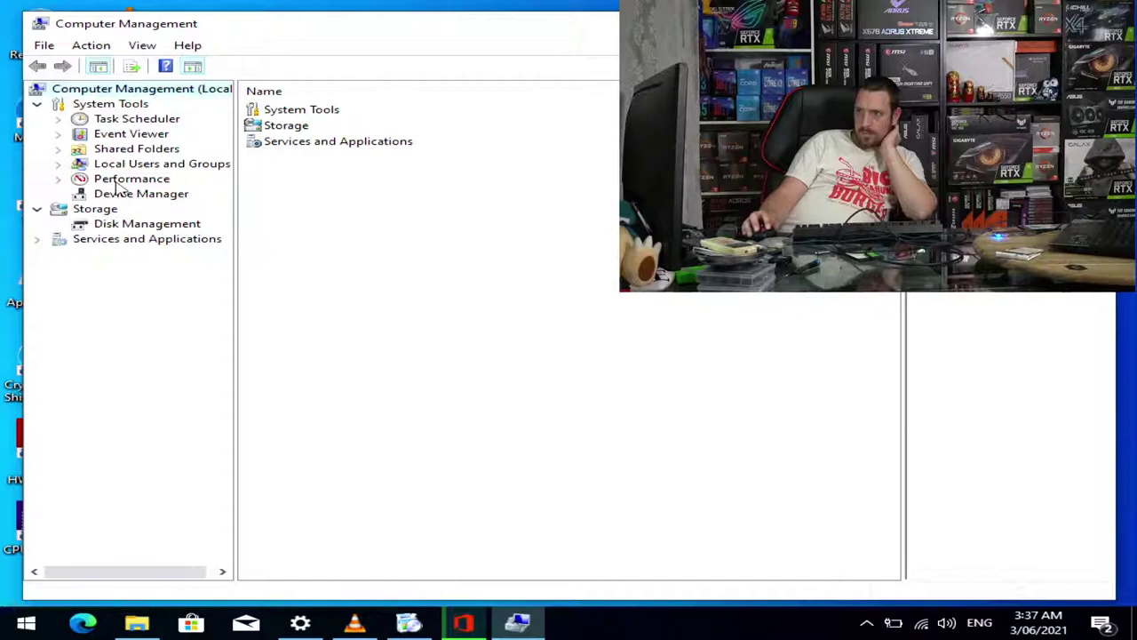
- Open Device Manager and expand Network adapters, then check the Wi-Fi list and hidden tray icons
click(135, 195)
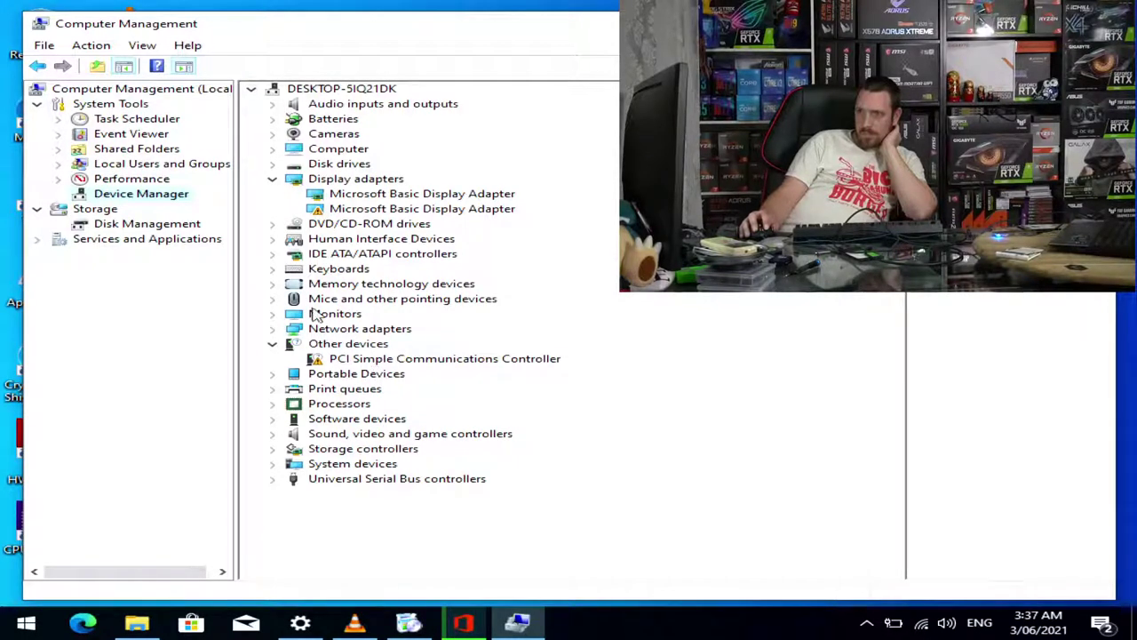
click(273, 329)
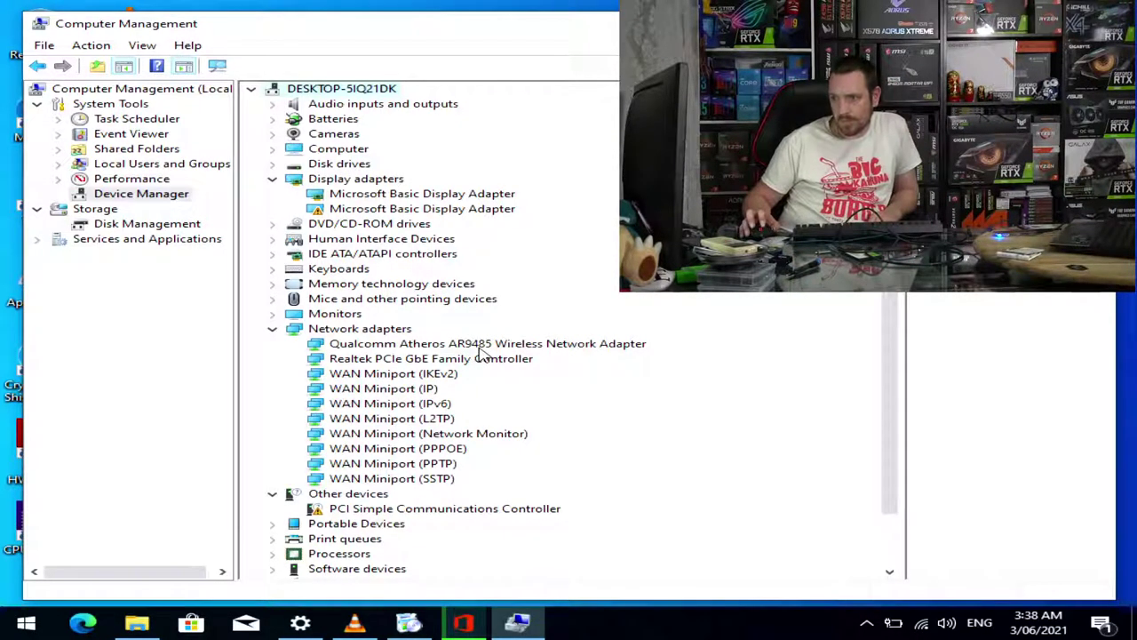
click(922, 624)
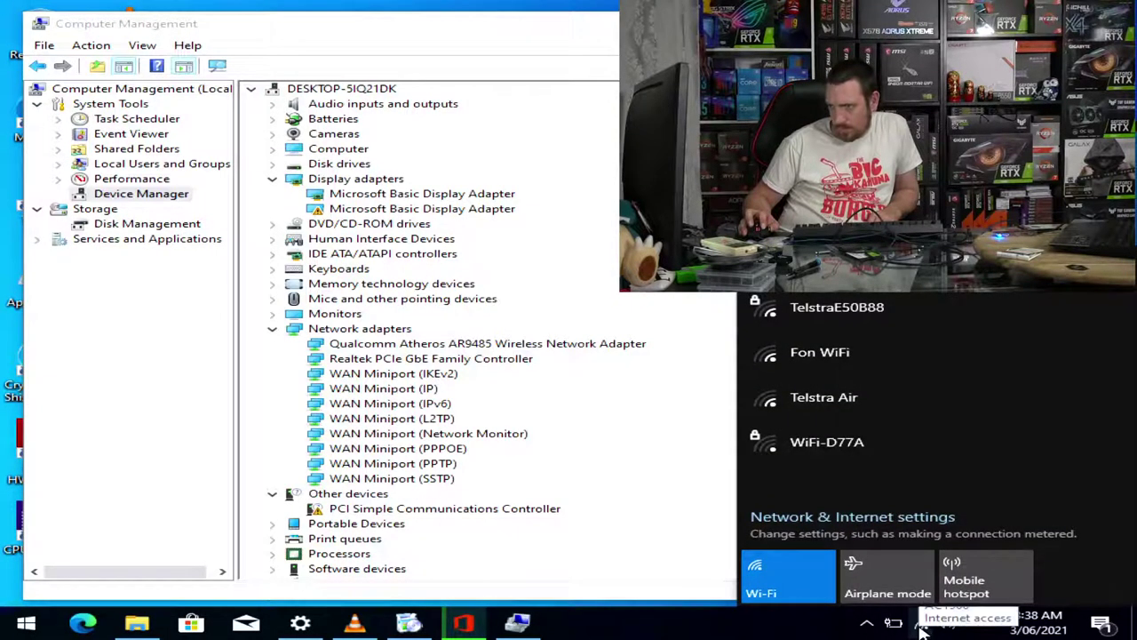
click(867, 624)
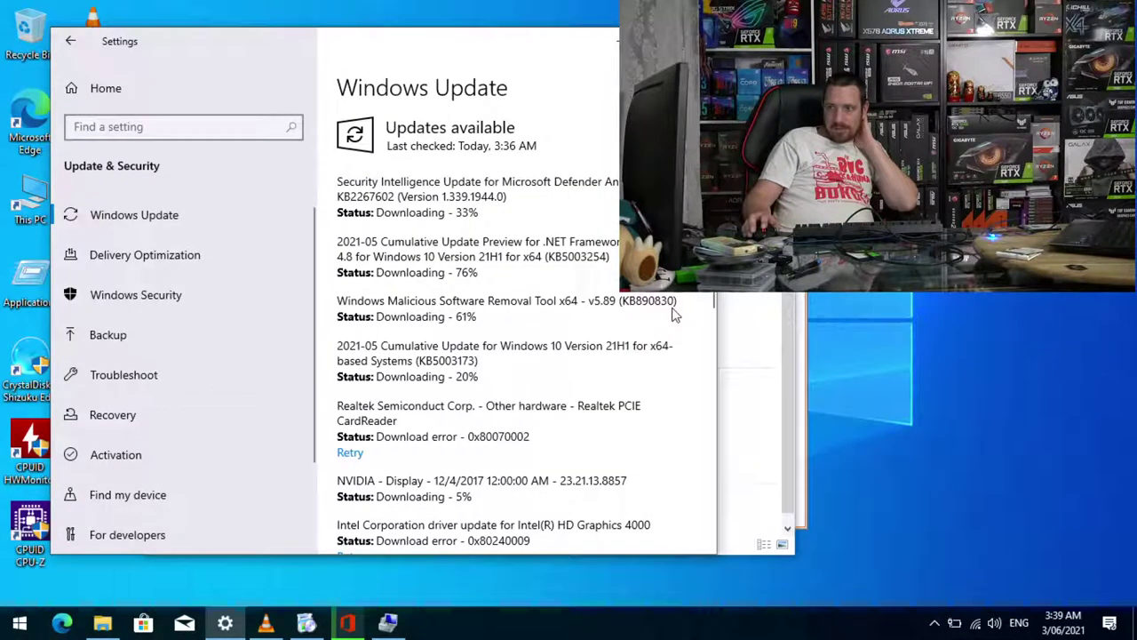
- Retry the failed Intel graphics driver download and finish VLC setup without launching VLC
scroll(673, 308, down, 3)
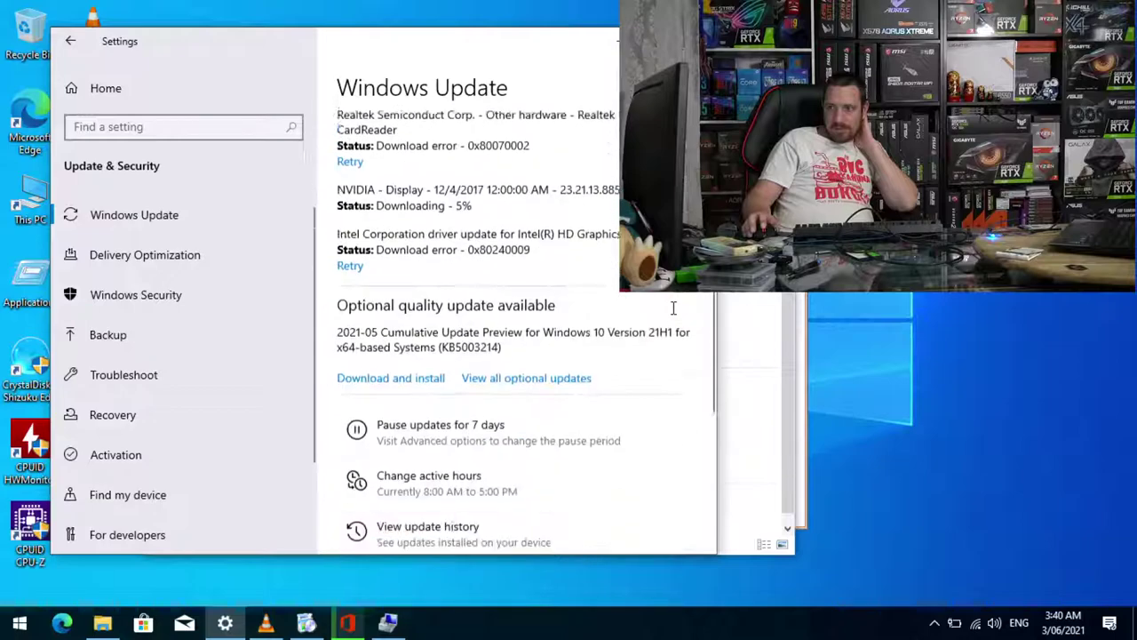
scroll(673, 311, up, 1)
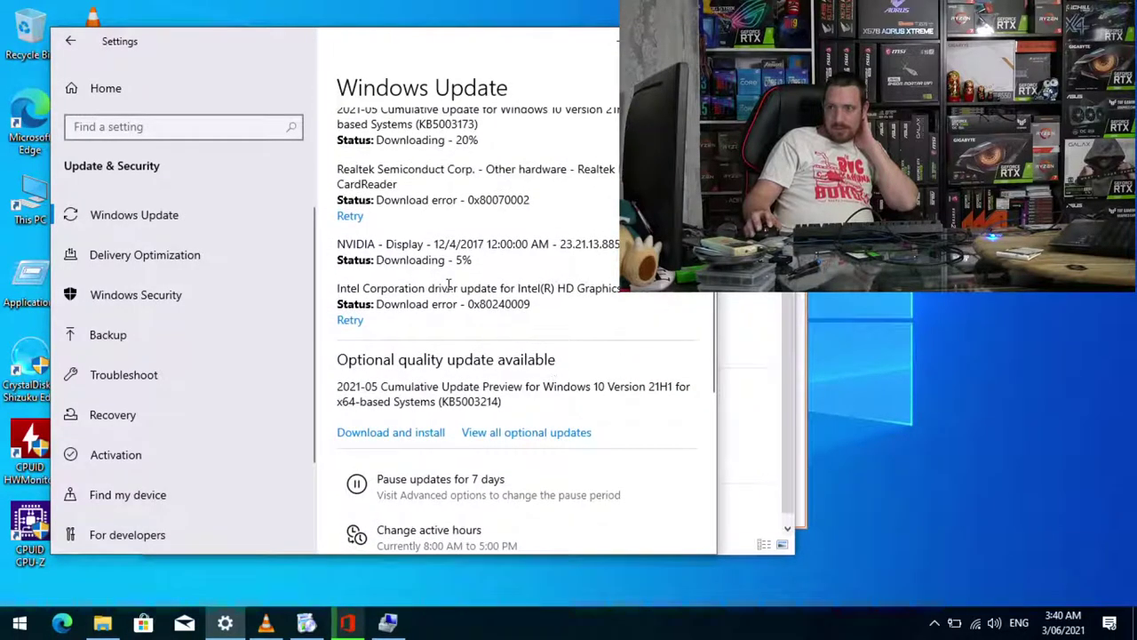
click(351, 320)
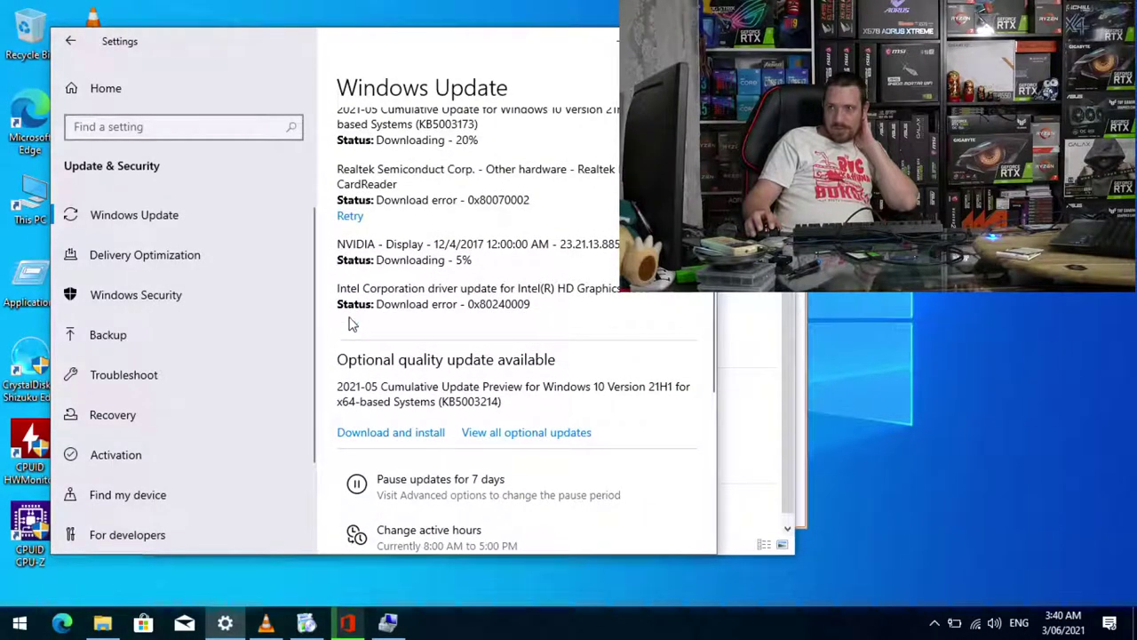
scroll(348, 266, down, 5)
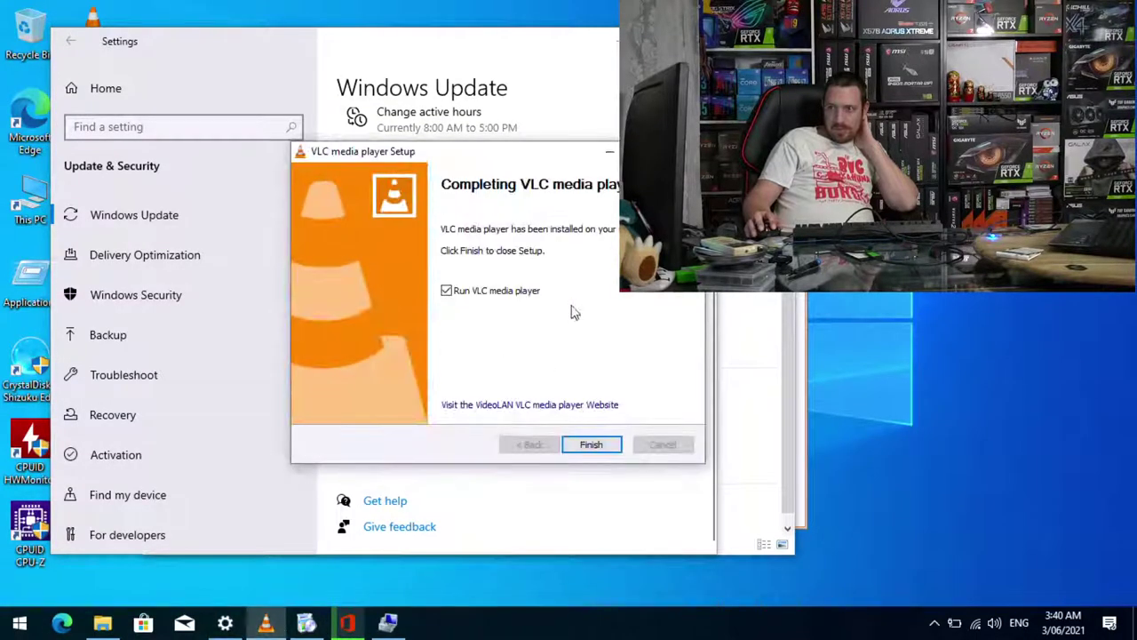
click(506, 293)
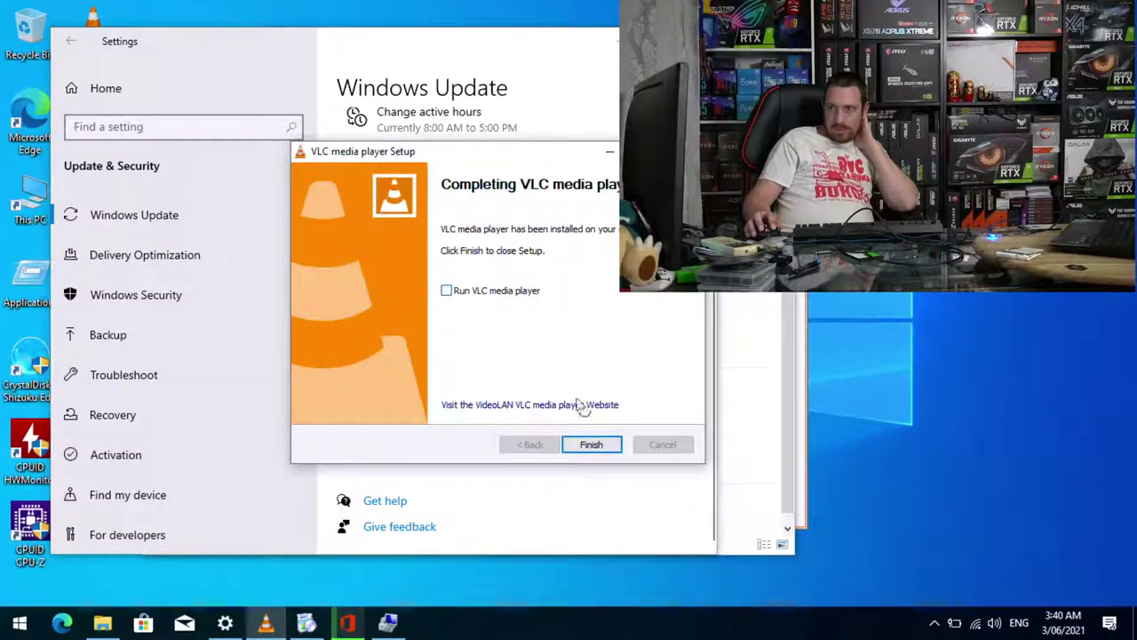
click(593, 445)
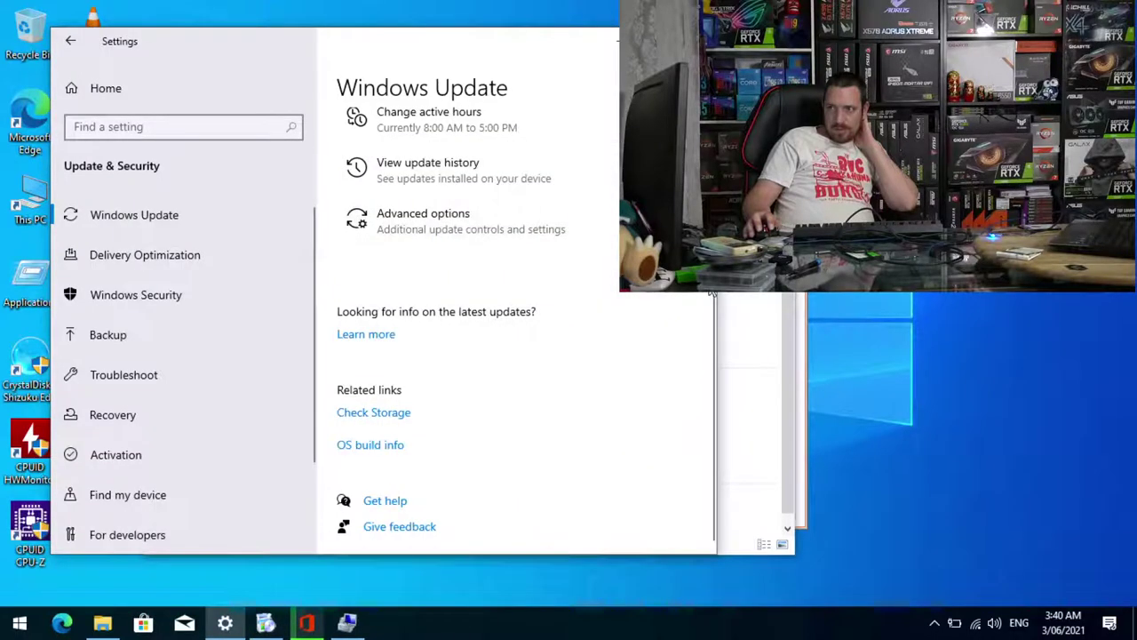
- Check for updates again, place Settings beside the Office installer, and view all optional updates
drag(490, 45, 512, 100)
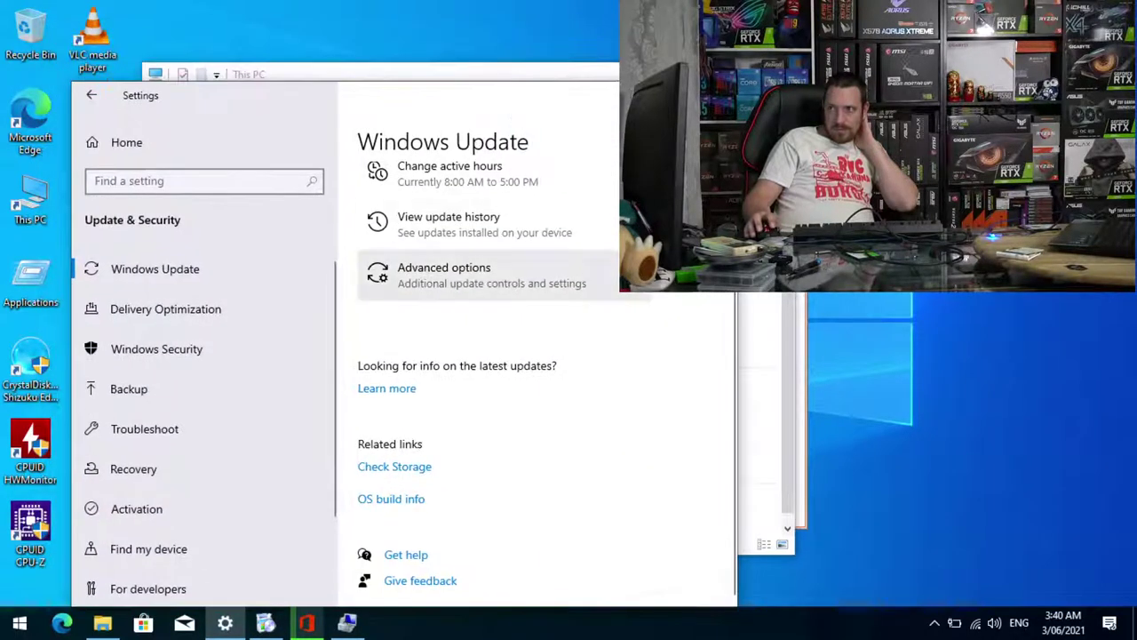
click(786, 400)
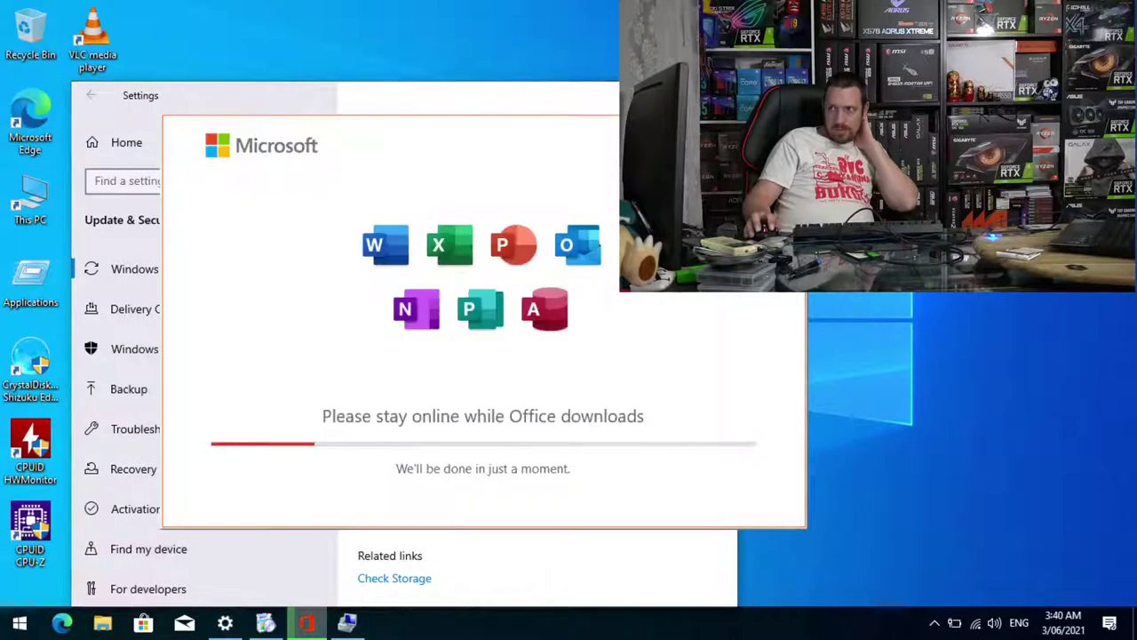
click(257, 94)
drag(256, 94, 814, 84)
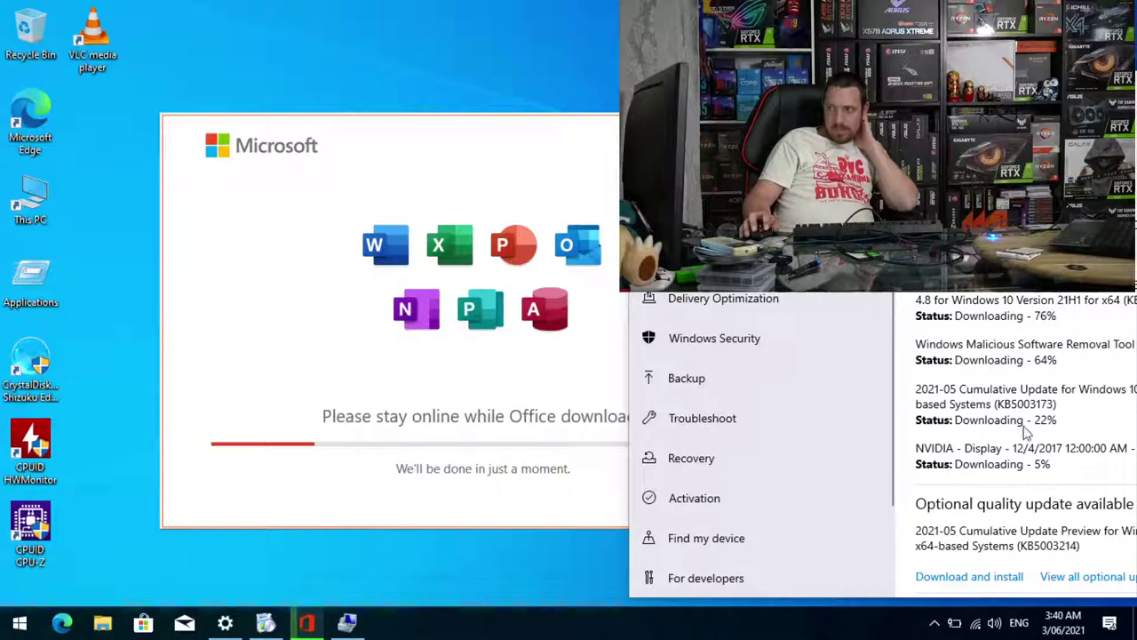
click(1099, 578)
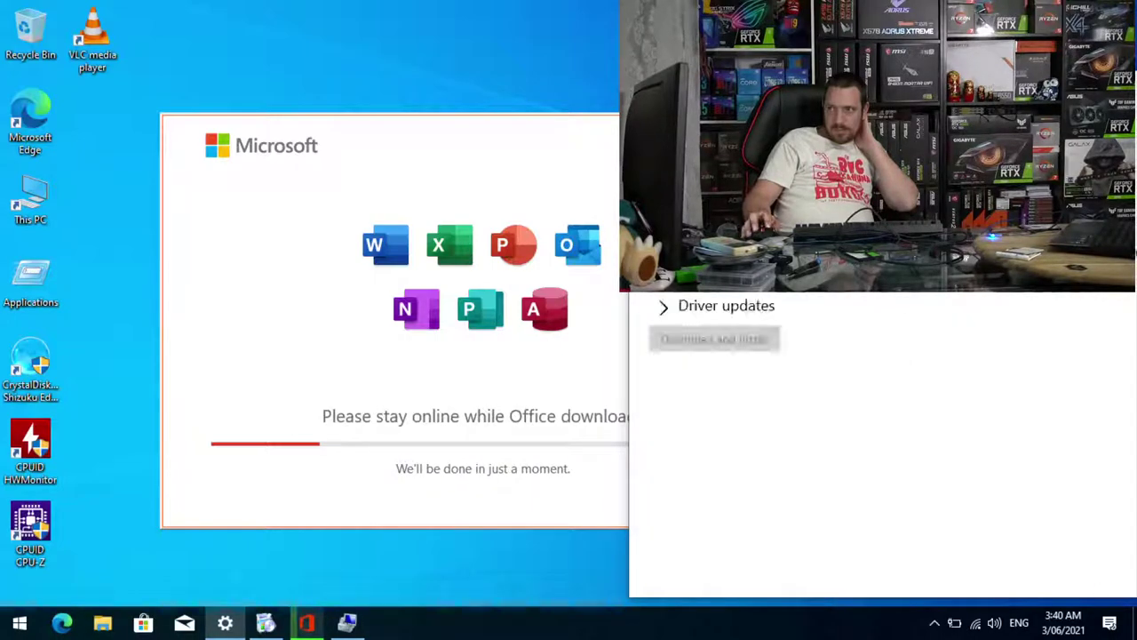
- Tick all nine driver updates, including NVIDIA and Intel HD Graphics 4000, and download them
click(665, 308)
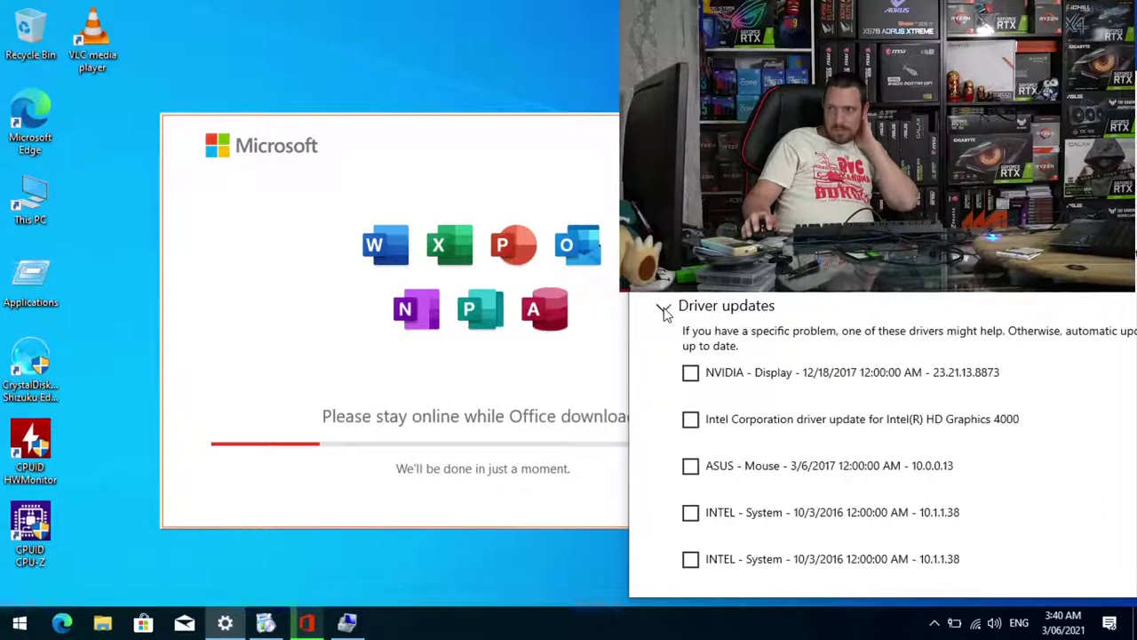
click(690, 372)
click(690, 418)
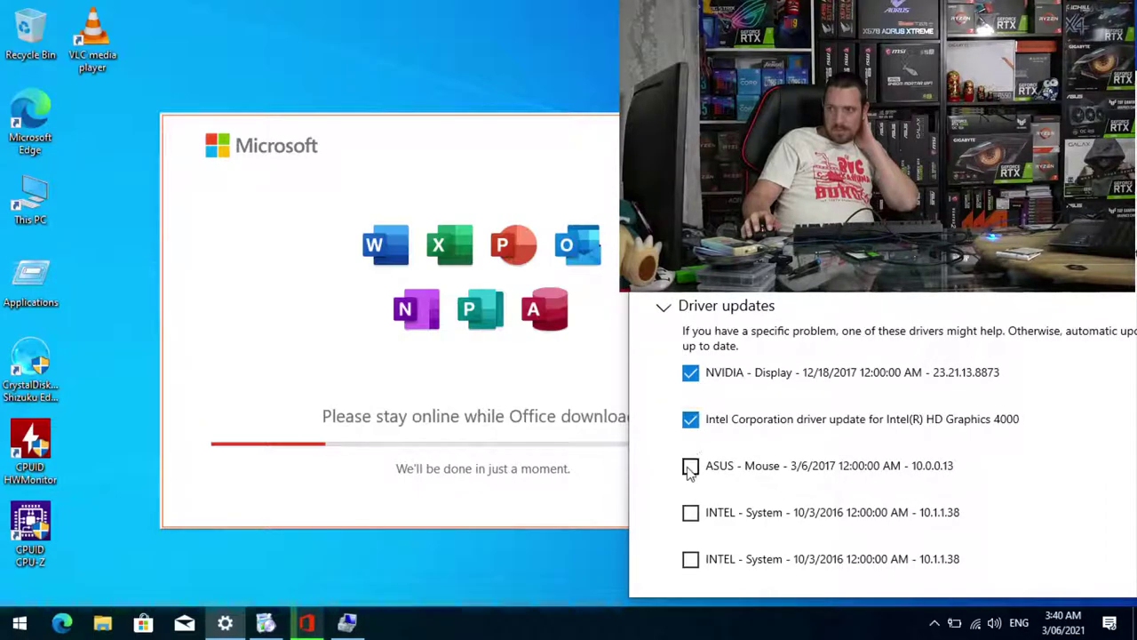
click(690, 469)
click(690, 512)
click(690, 558)
scroll(721, 520, down, 3)
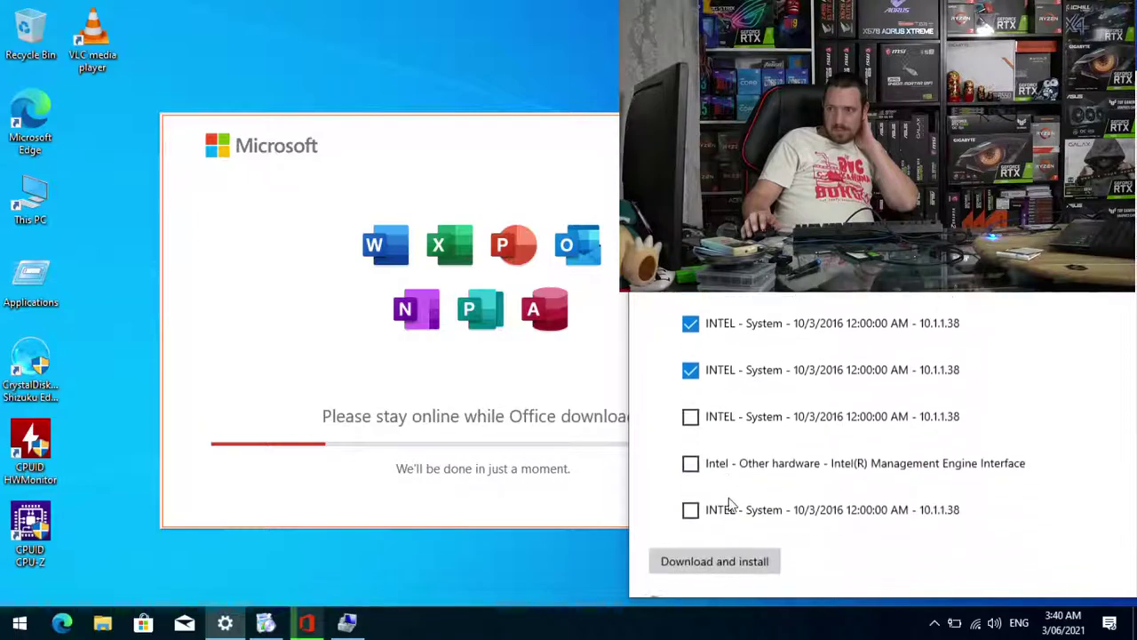
click(690, 404)
click(691, 452)
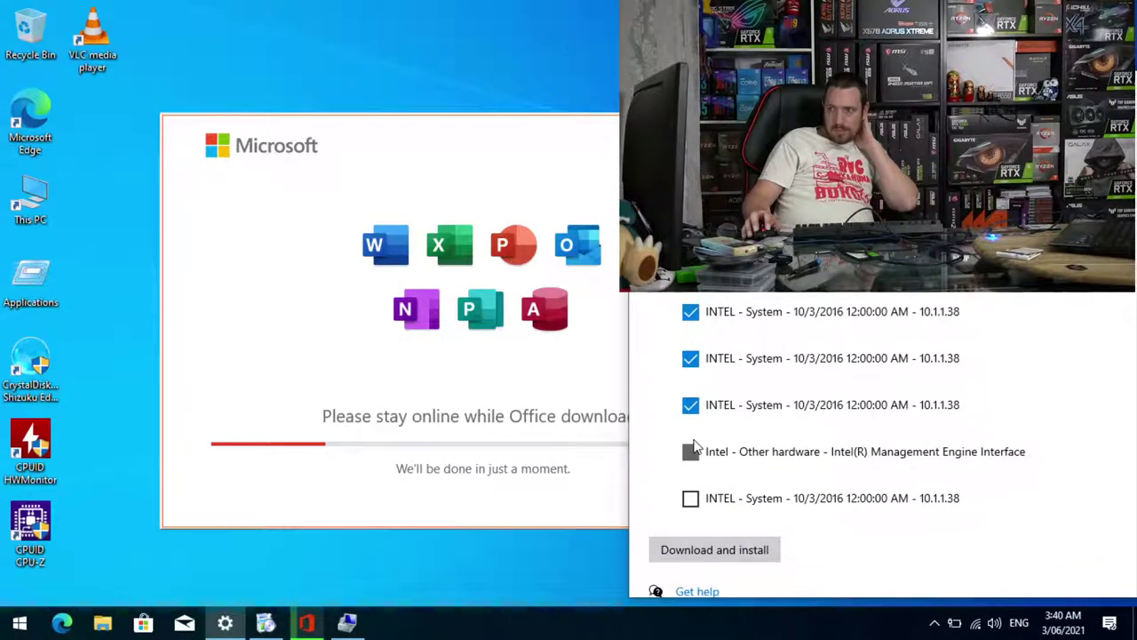
click(690, 504)
click(701, 558)
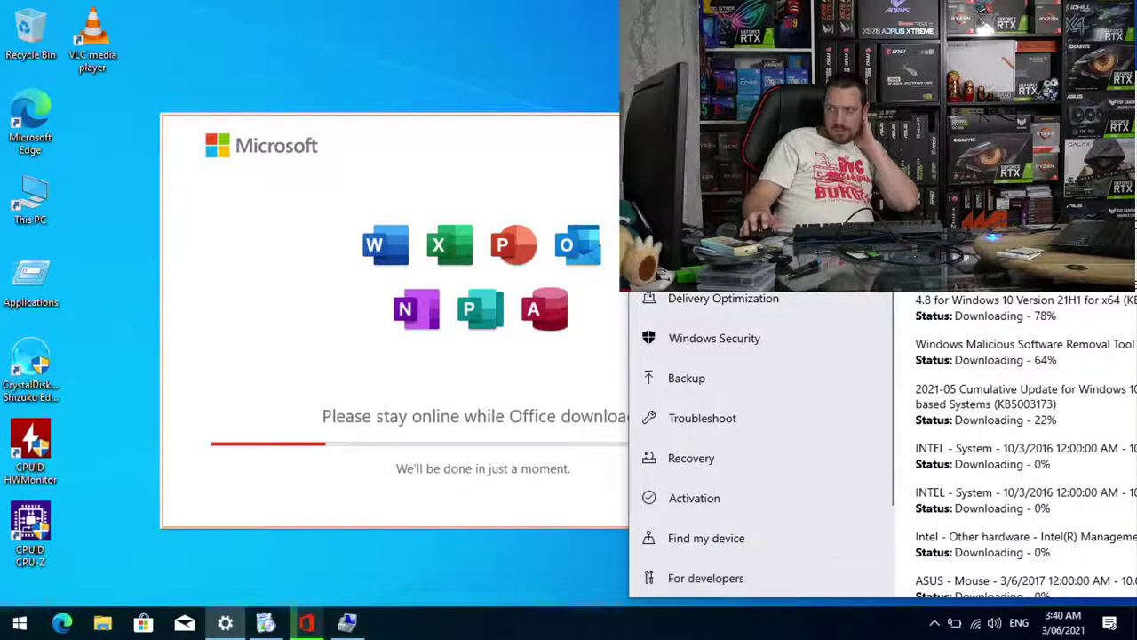
- Move Settings to the upper left, check the update list, and show the Wi-Fi networks
drag(1043, 93, 549, 23)
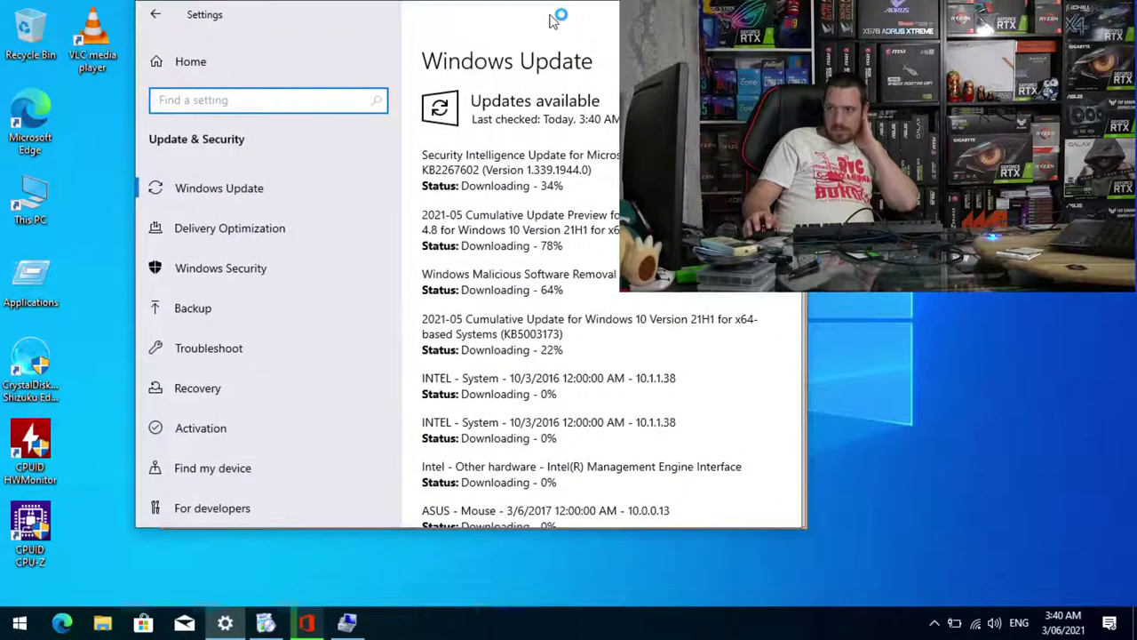
scroll(604, 338, down, 3)
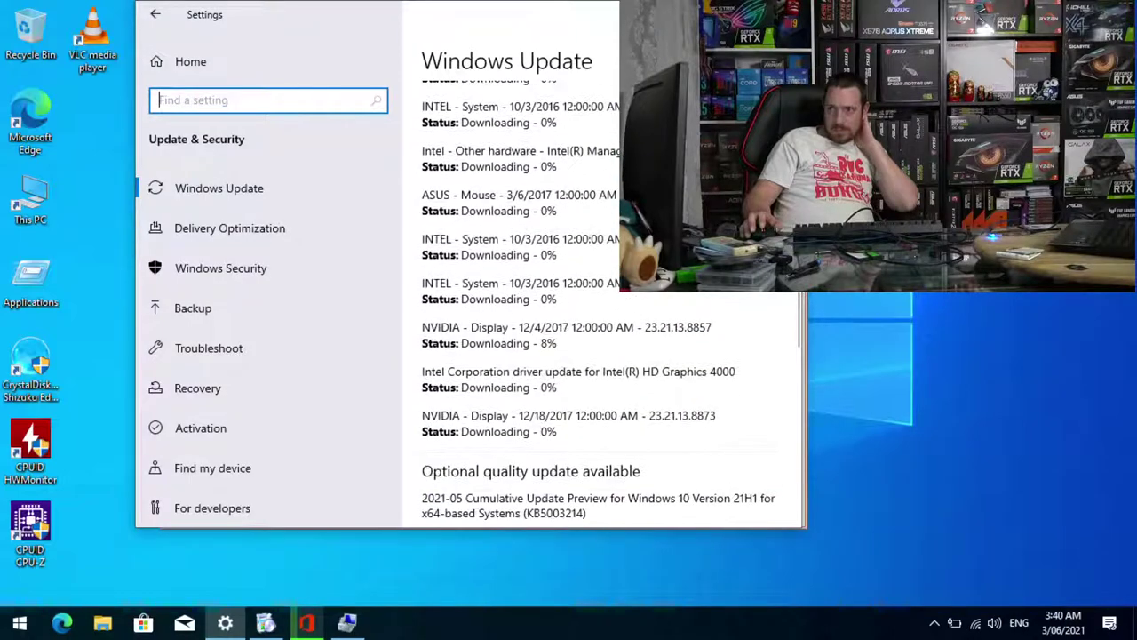
scroll(604, 338, down, 2)
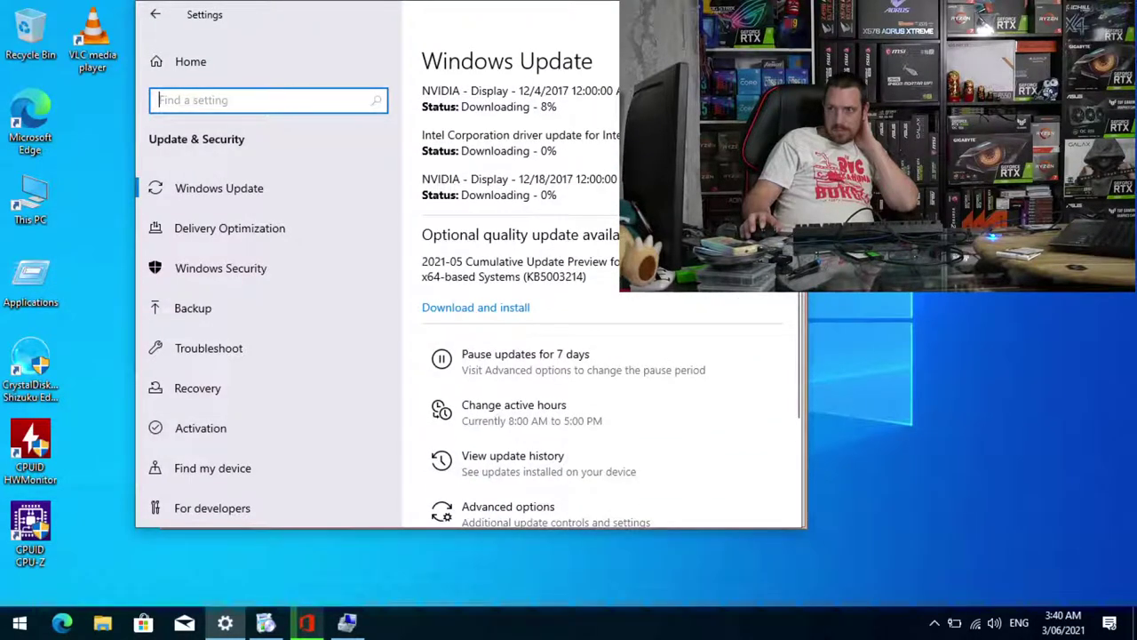
scroll(604, 338, up, 2)
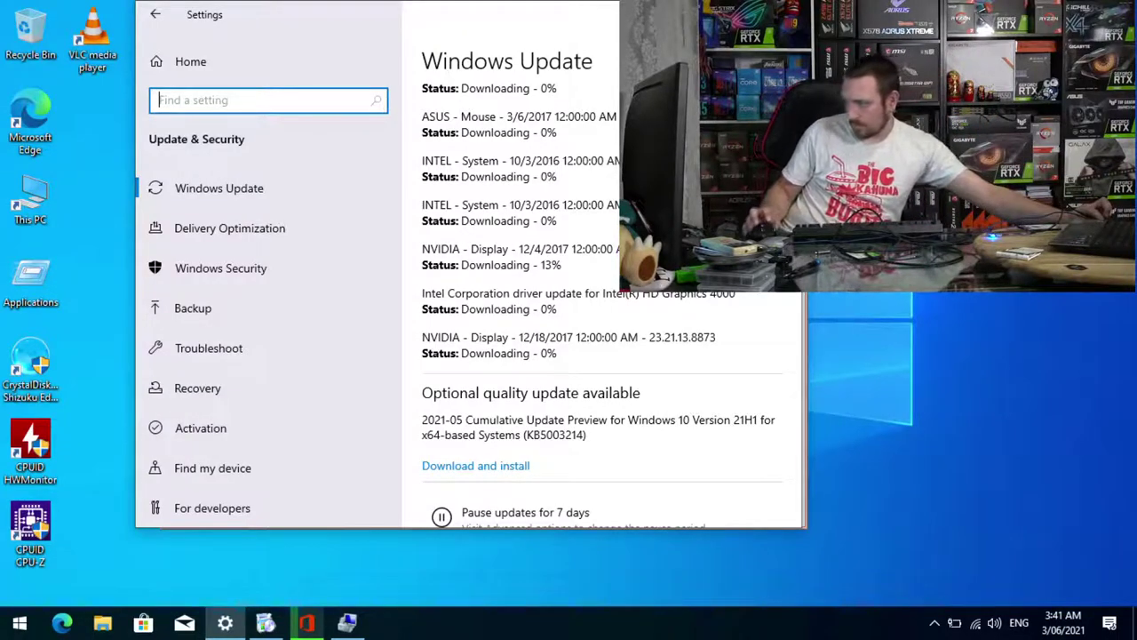
click(975, 623)
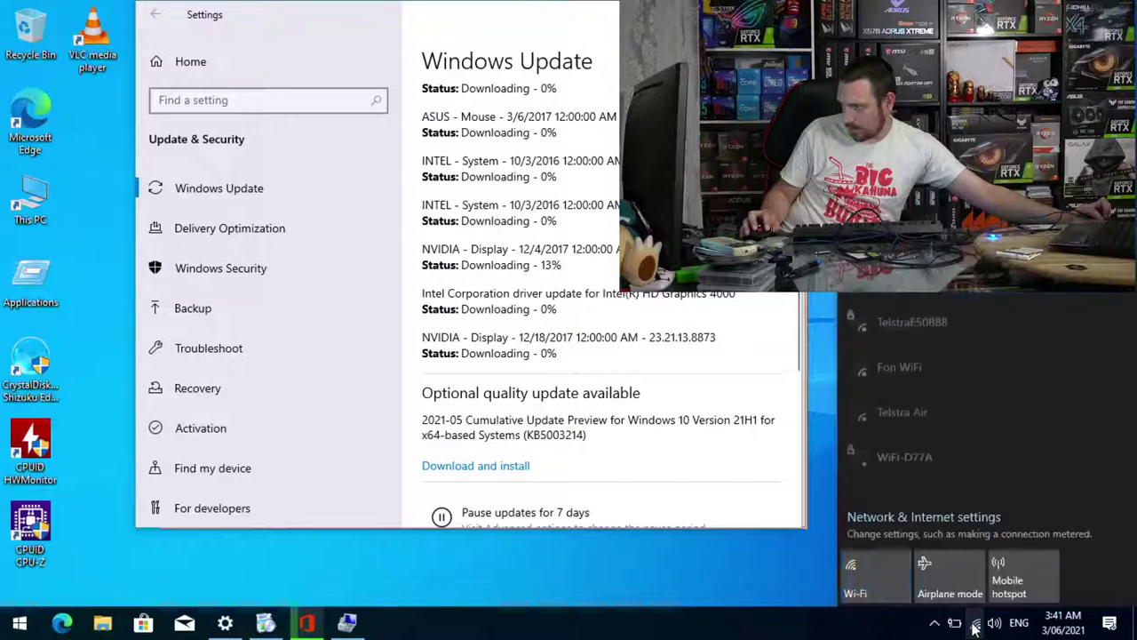
- Review each adapter's hardware and connection properties, confirming Wi-Fi on AC1900, then close Settings
click(977, 529)
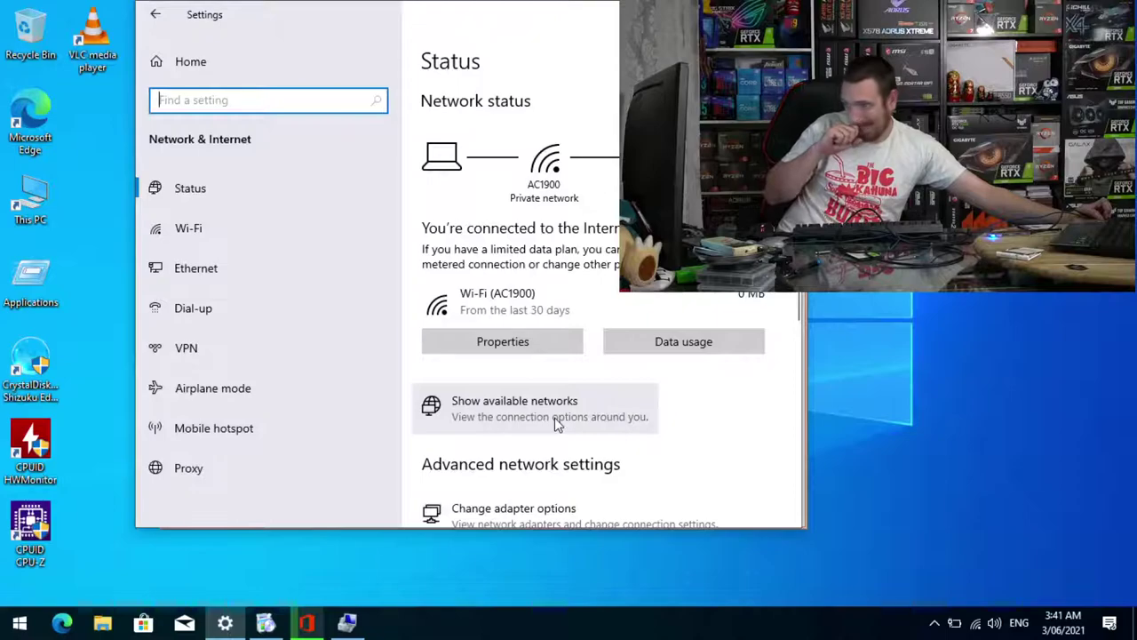
scroll(555, 425, down, 1)
scroll(558, 355, up, 3)
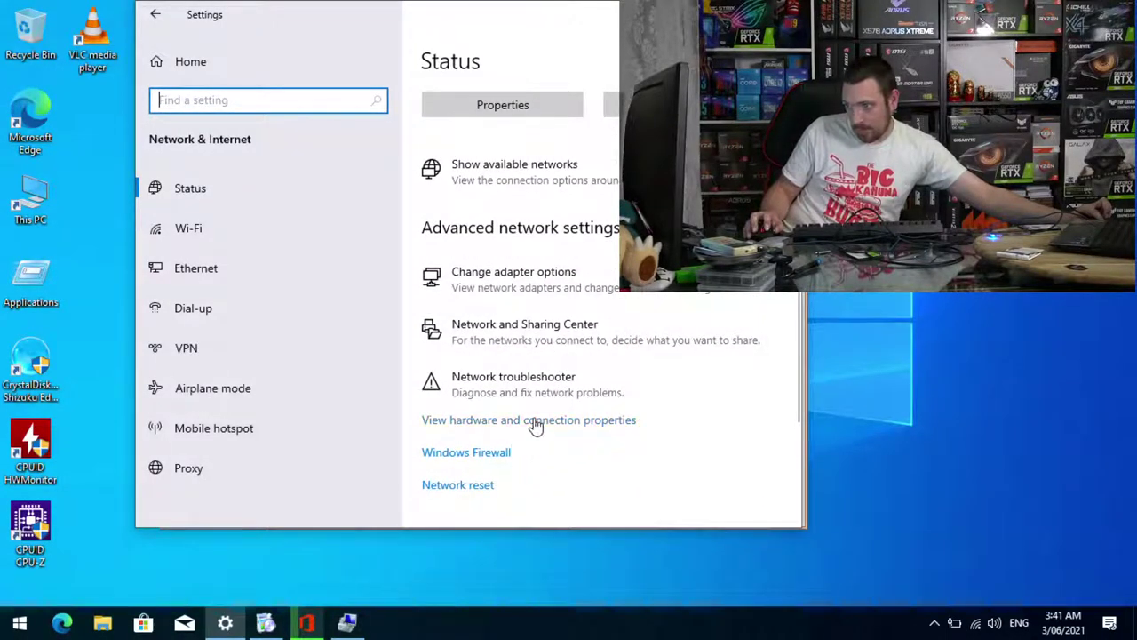
click(536, 421)
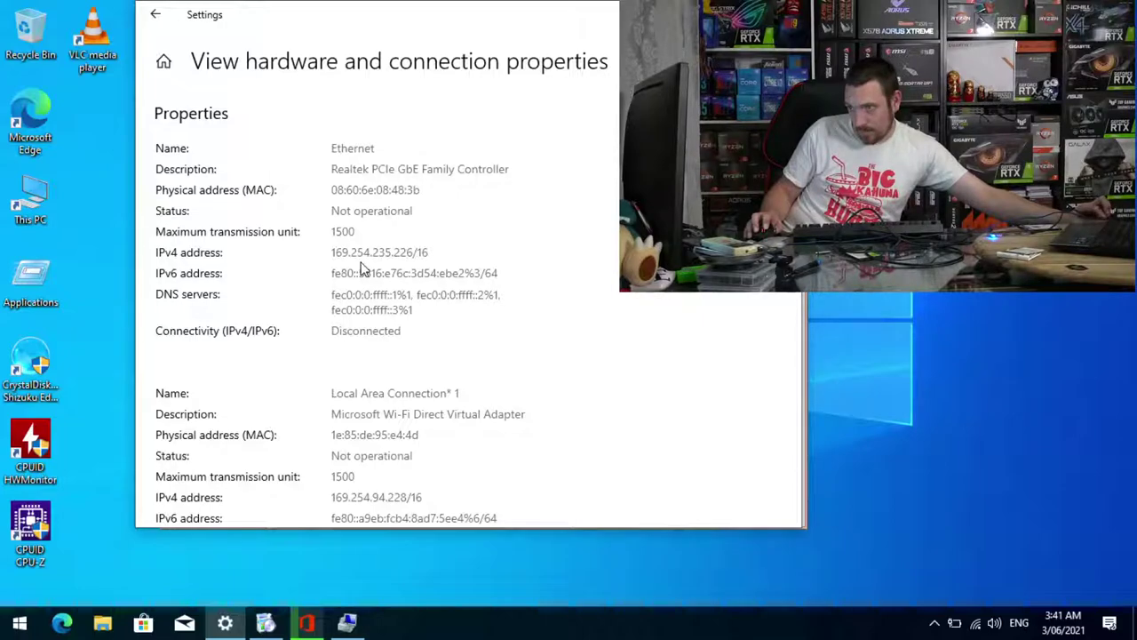
scroll(496, 416, down, 3)
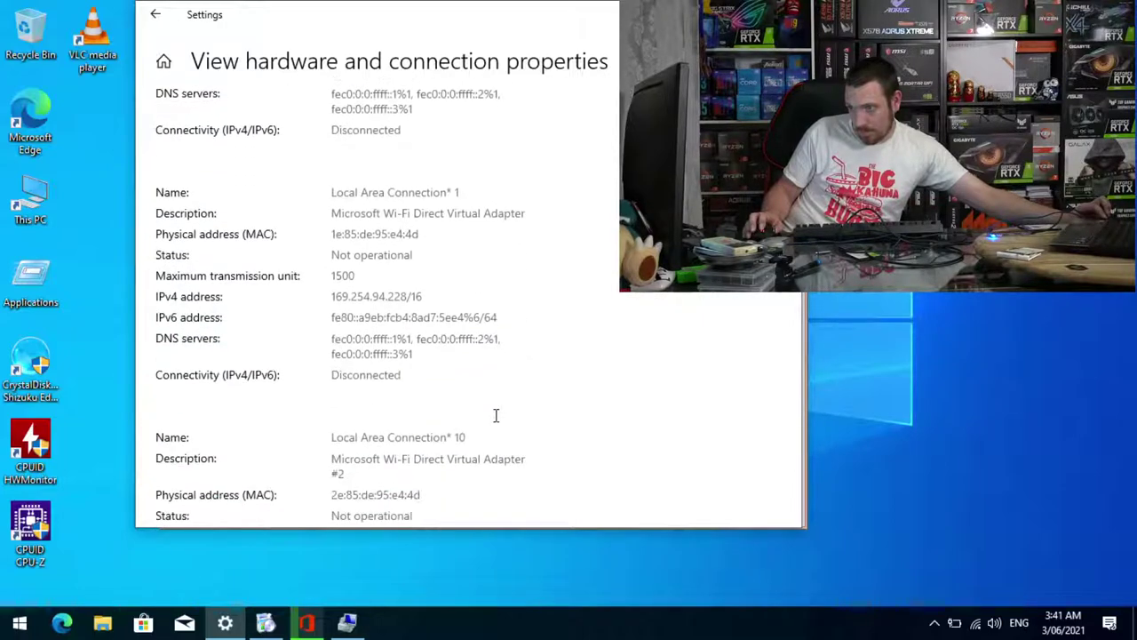
scroll(495, 415, down, 7)
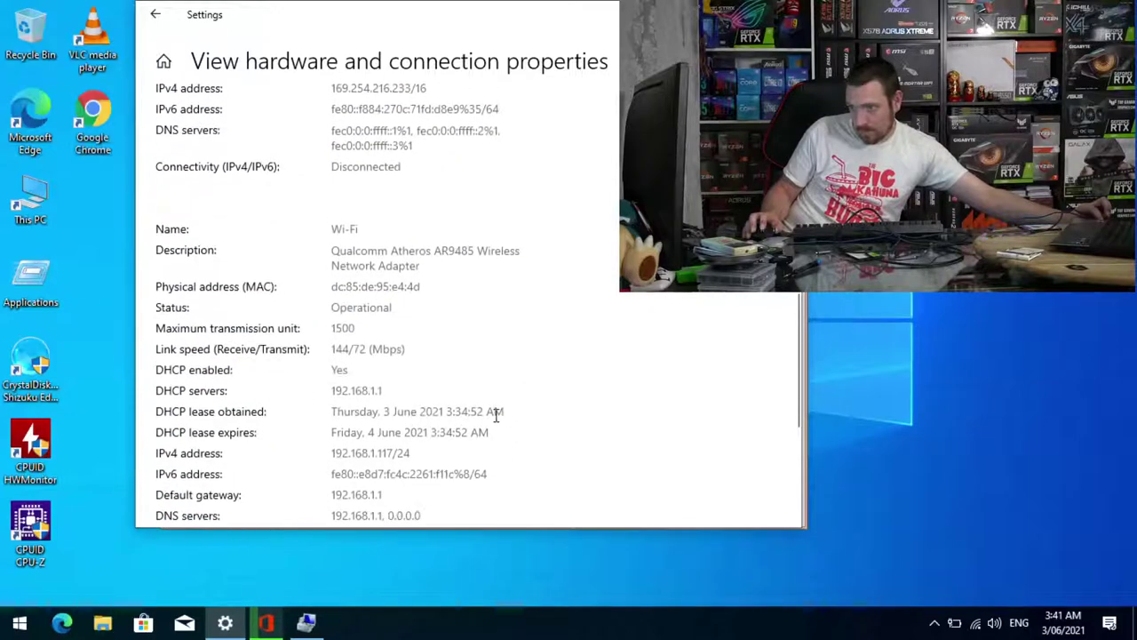
scroll(496, 416, up, 3)
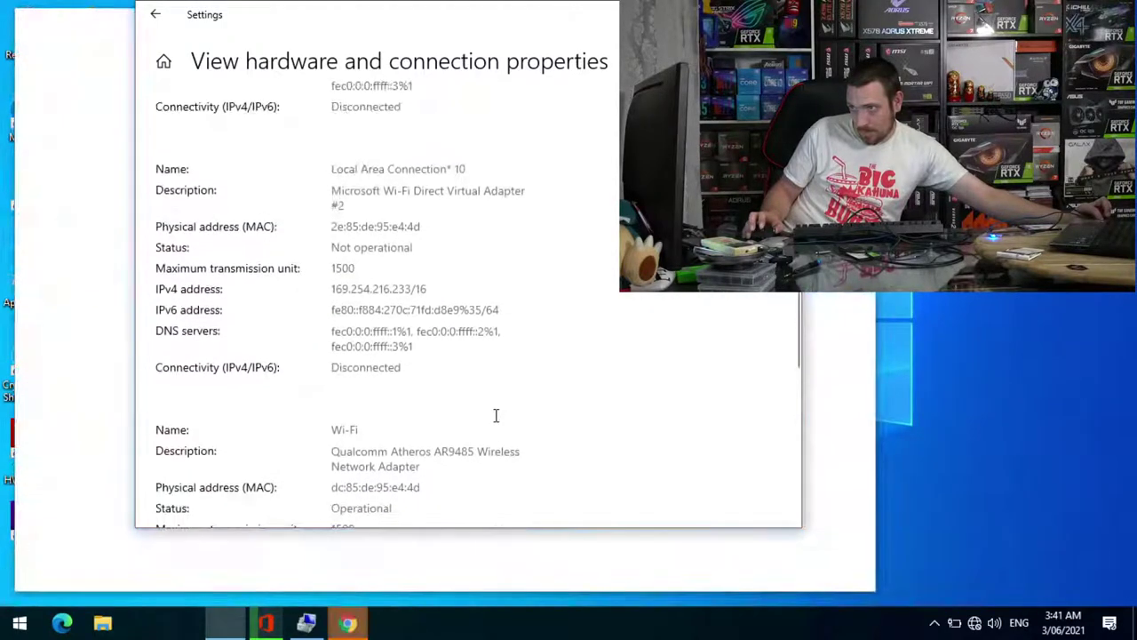
scroll(496, 422, up, 6)
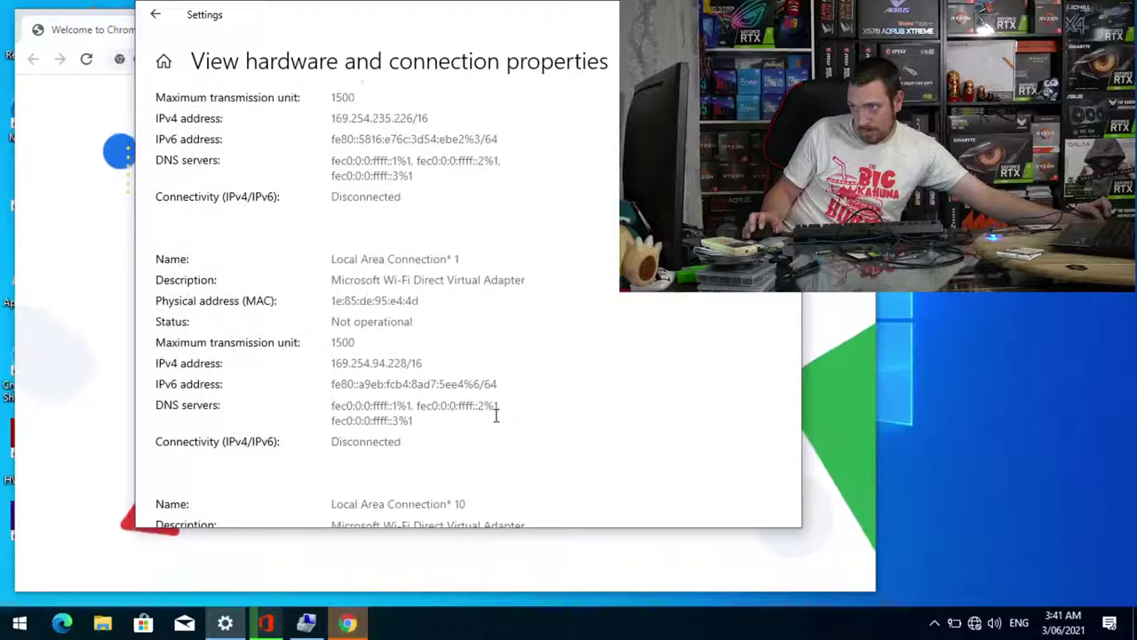
scroll(496, 415, down, 3)
scroll(496, 416, down, 10)
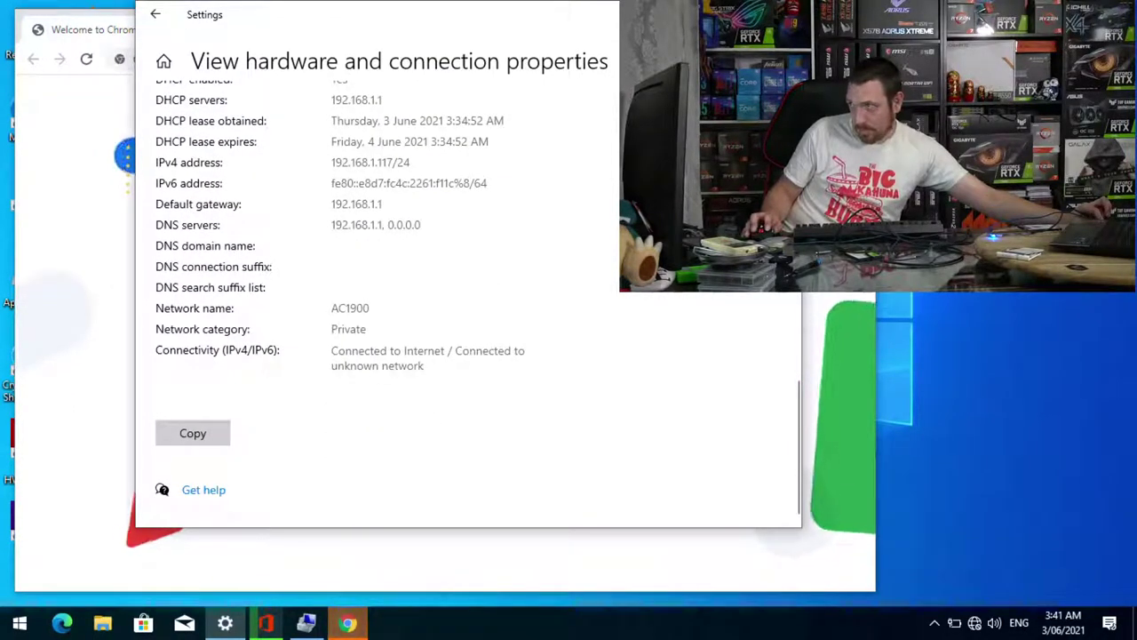
click(782, 14)
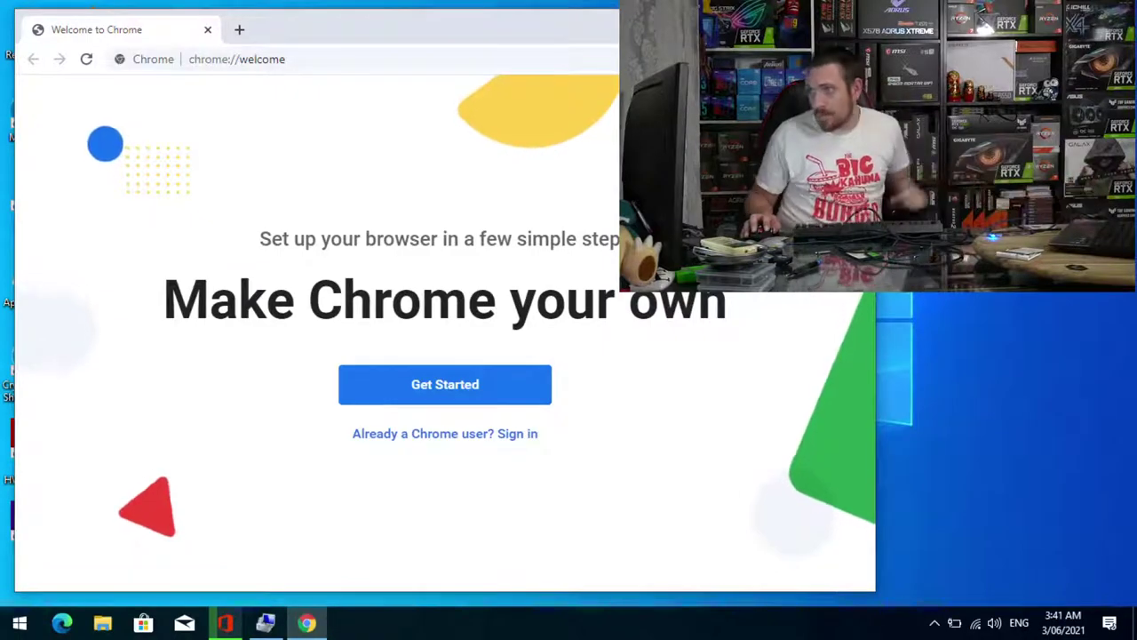
- Close the Chrome welcome window and reopen Settings from the Start button's right-click menu
click(854, 14)
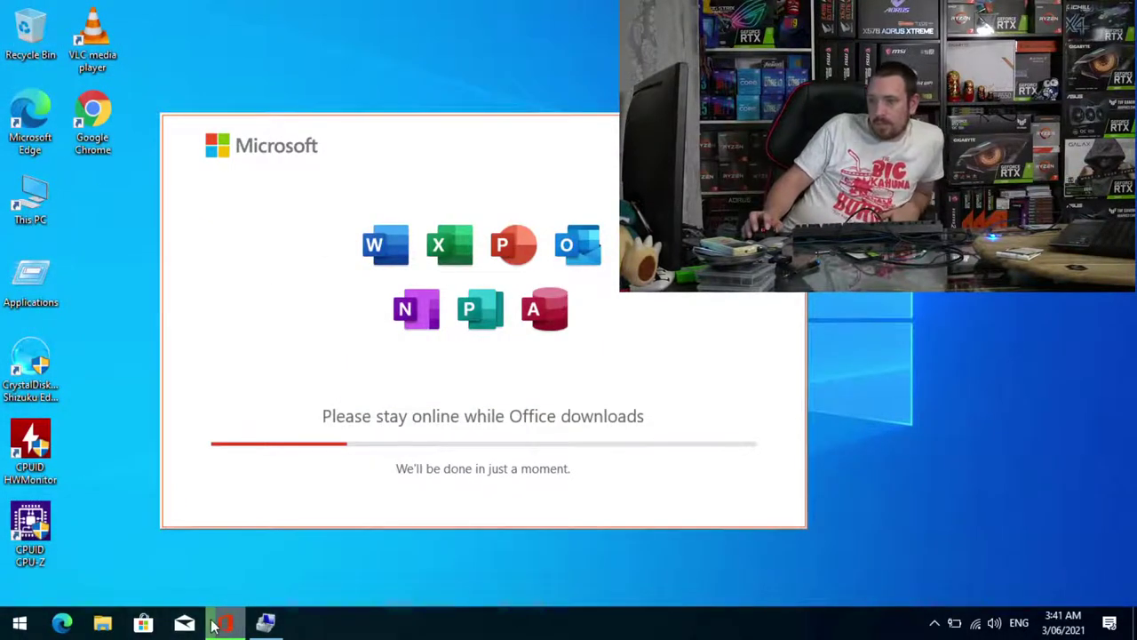
mouse_move(263, 627)
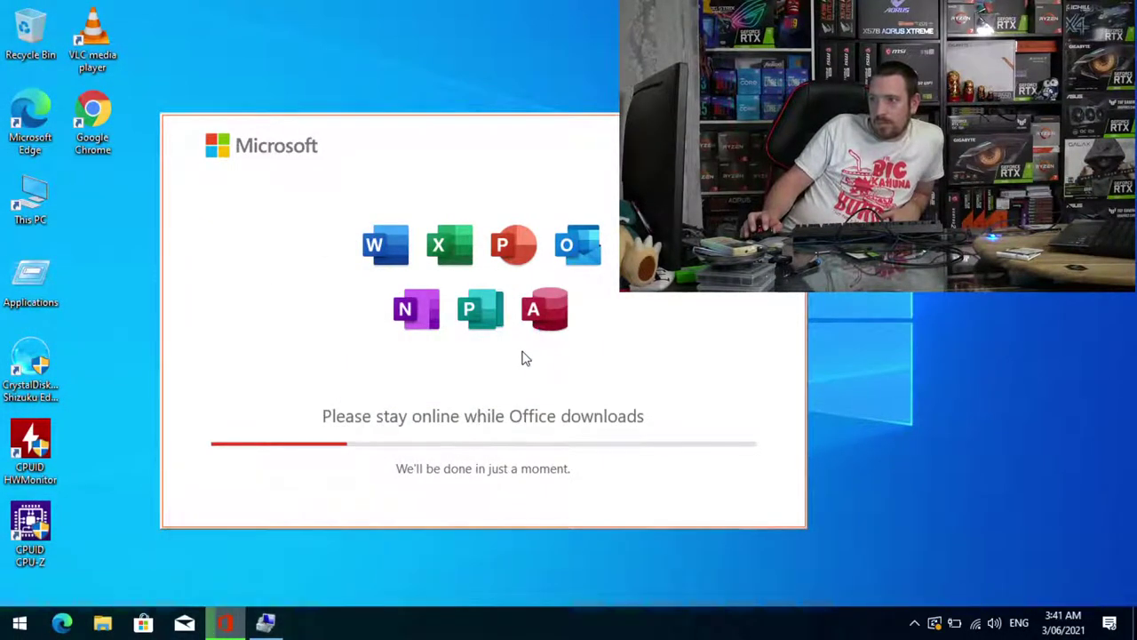
click(916, 623)
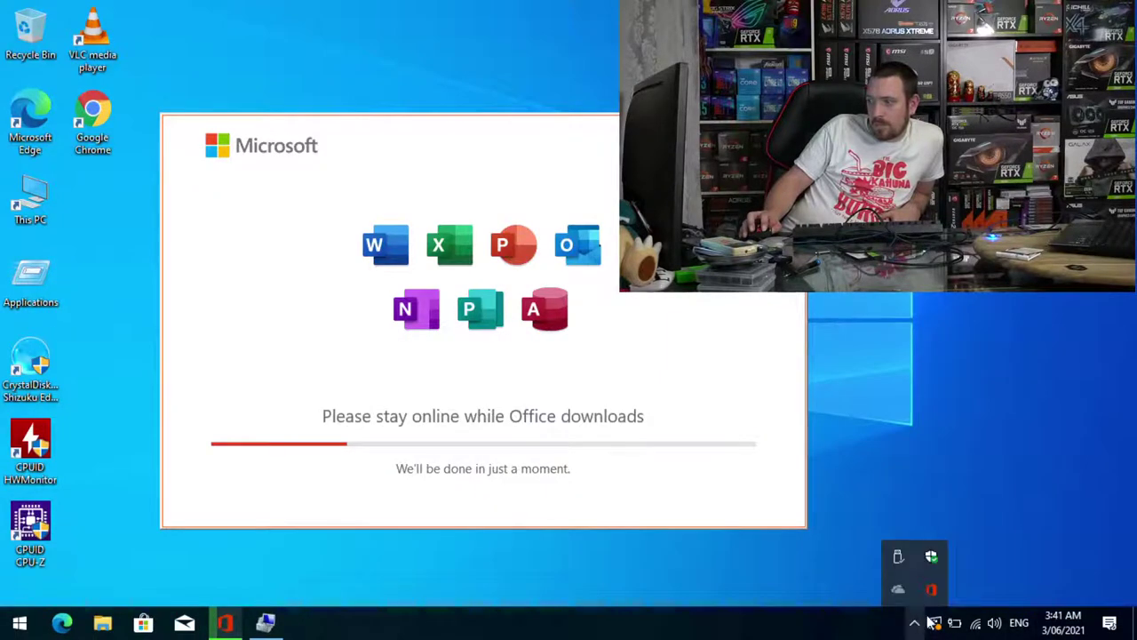
click(19, 625)
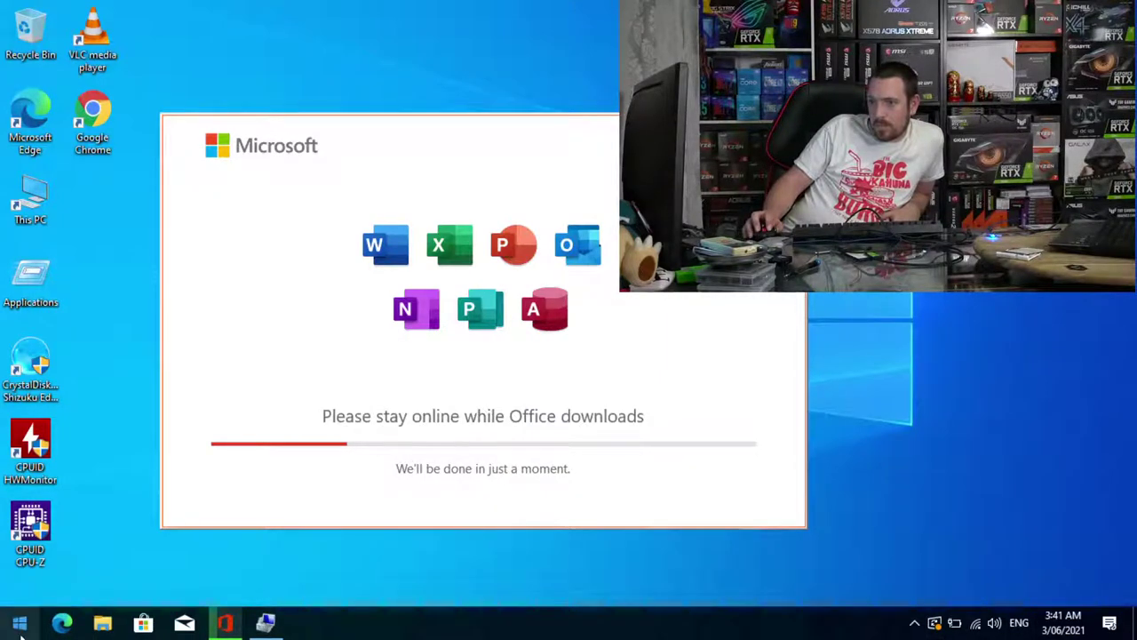
right_click(20, 626)
click(87, 467)
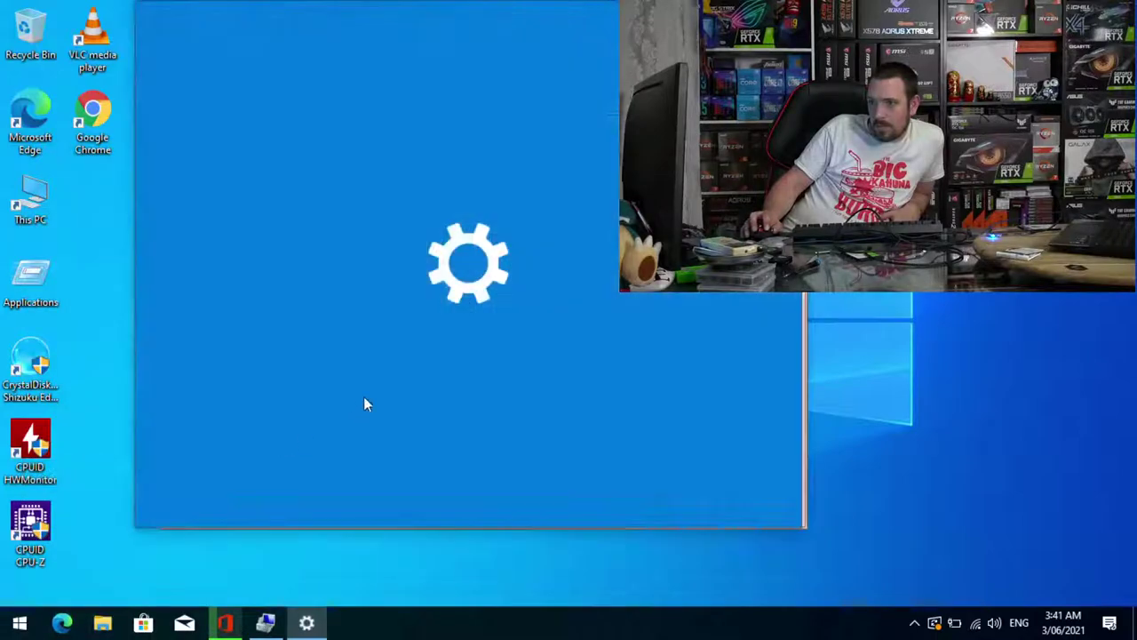
- Back out of the Search page and open Update & Security to check download progress
scroll(363, 398, down, 3)
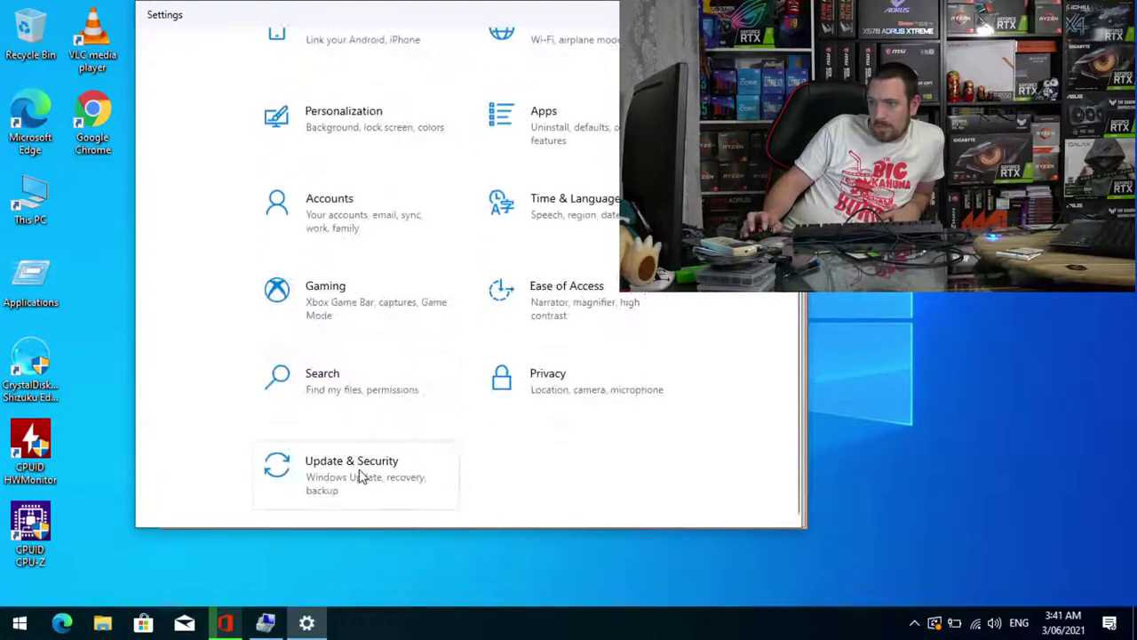
click(360, 477)
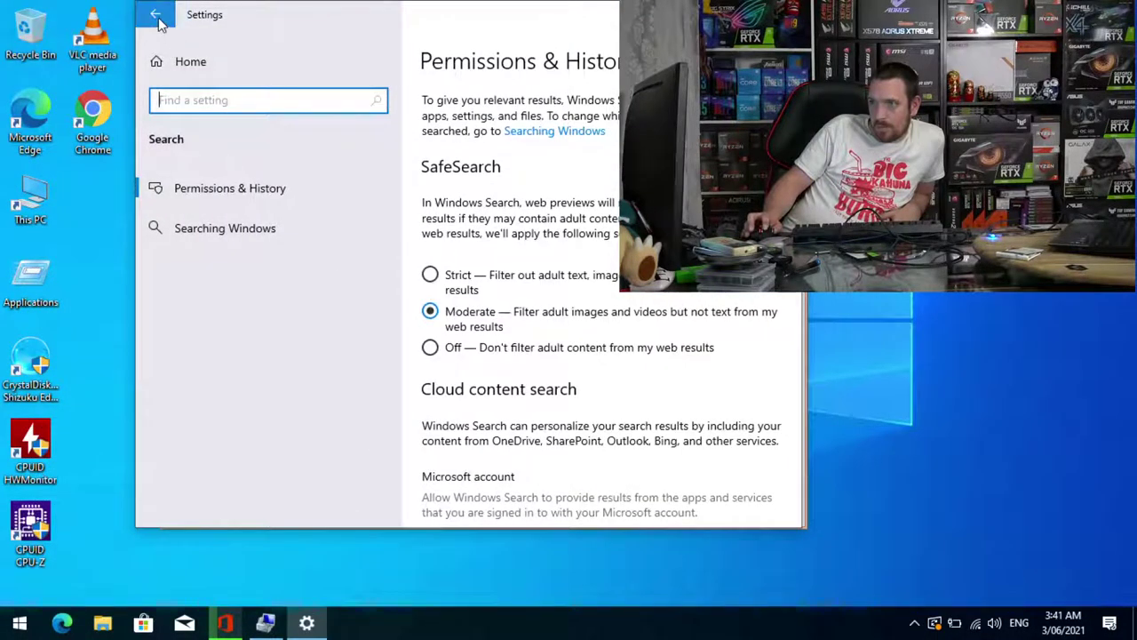
click(158, 21)
scroll(485, 399, down, 4)
scroll(467, 408, up, 1)
scroll(320, 464, down, 1)
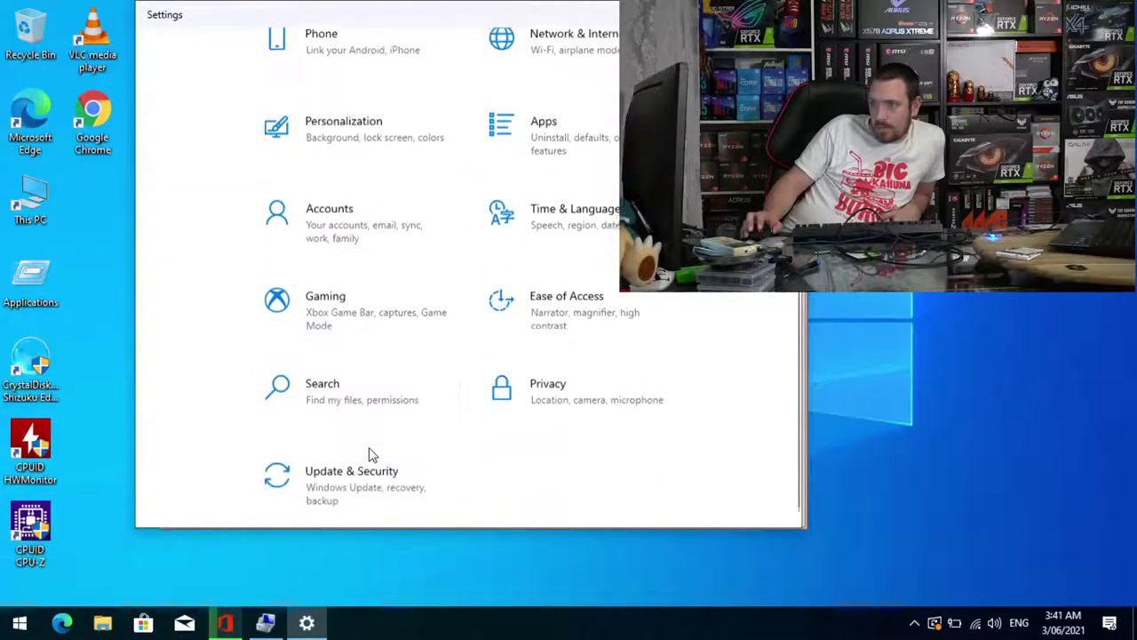
click(363, 470)
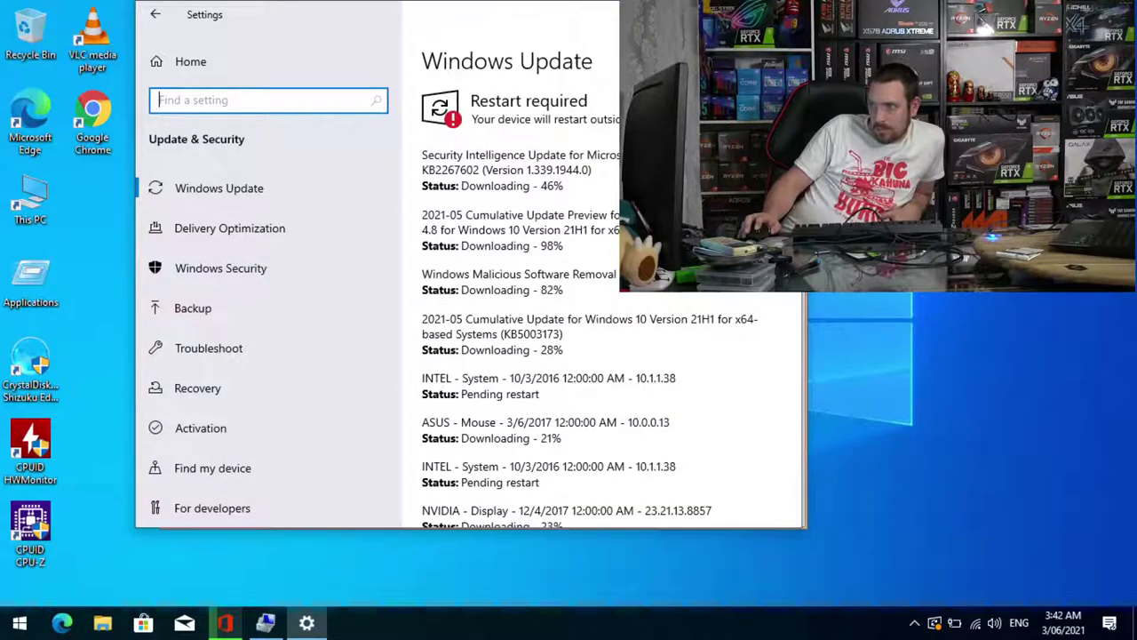
scroll(604, 311, down, 4)
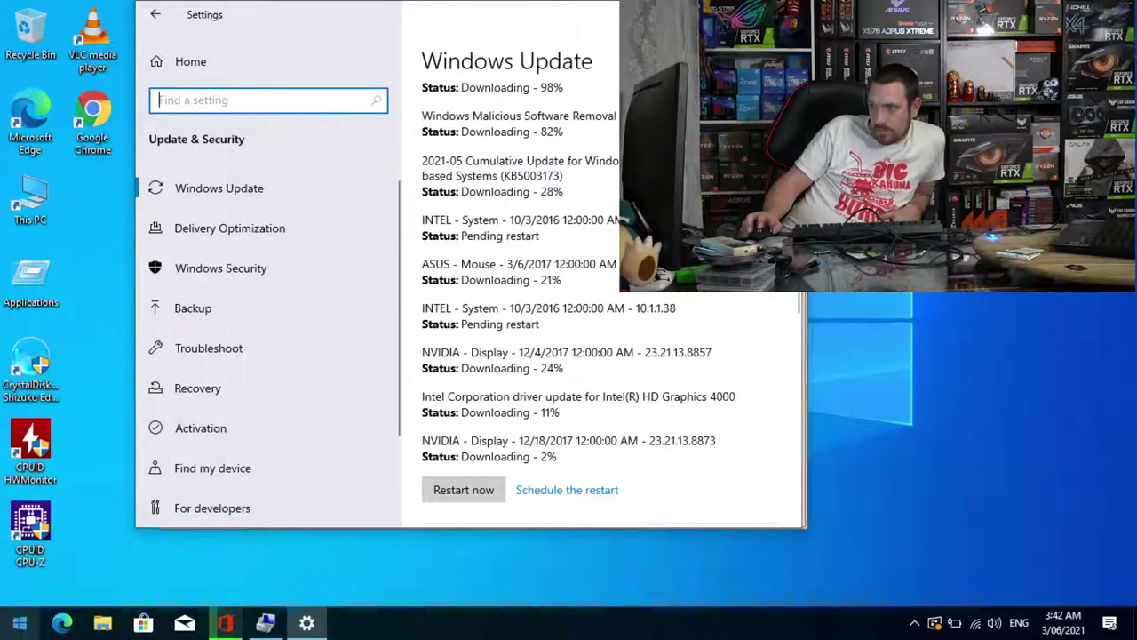
- Check the Office installer's background progress from the tray, then press Ctrl+Alt+Del
click(225, 622)
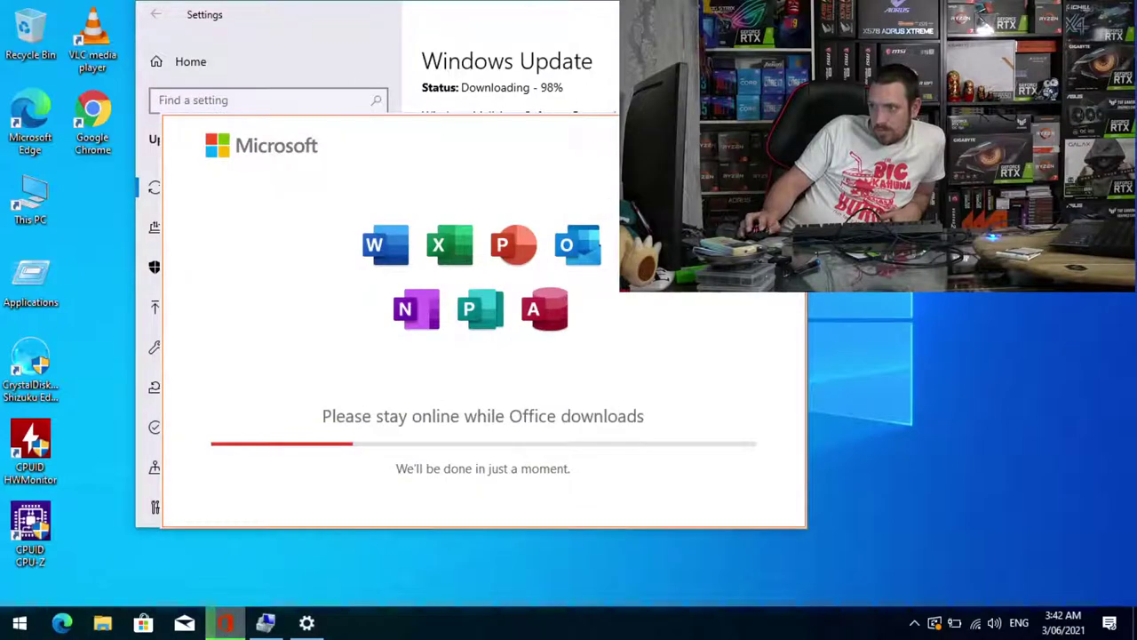
click(914, 622)
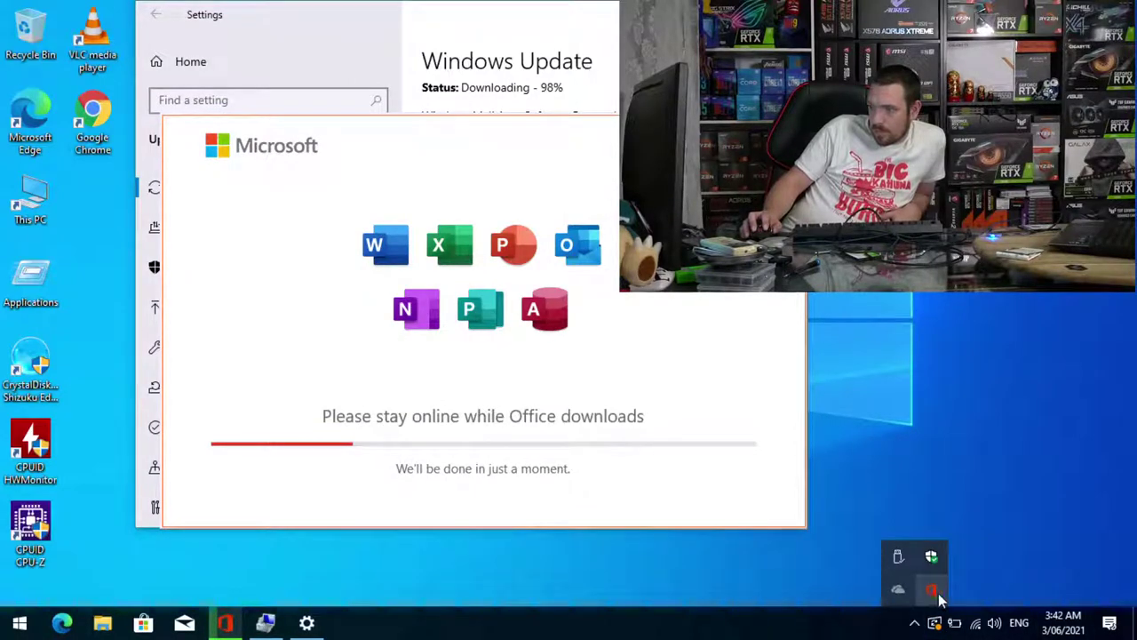
click(932, 591)
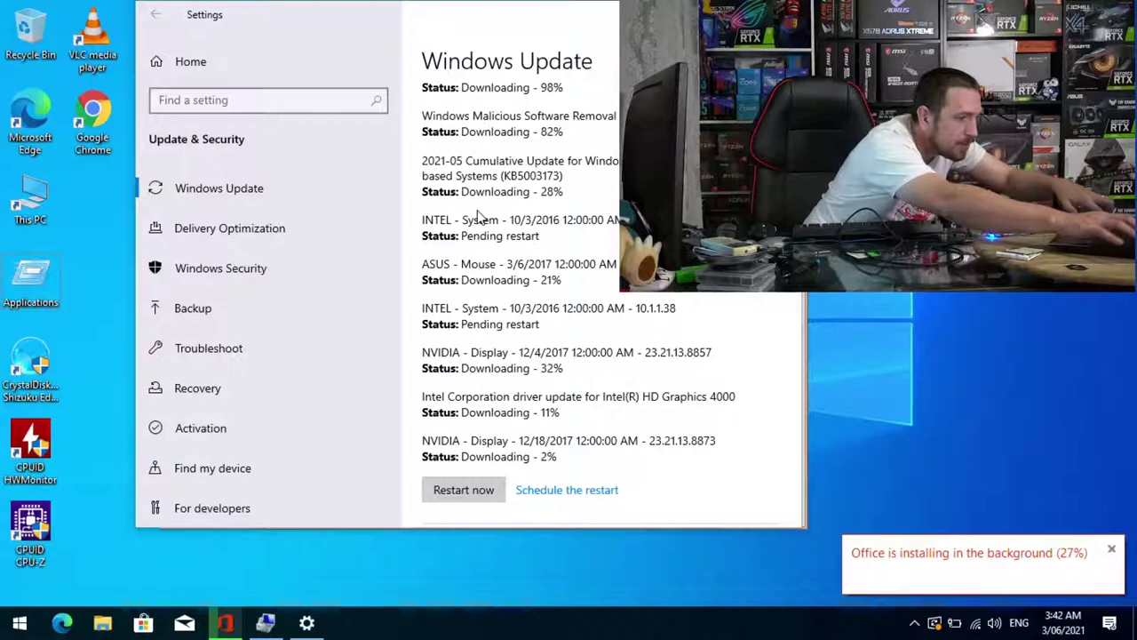
key(ctrl+alt+Delete)
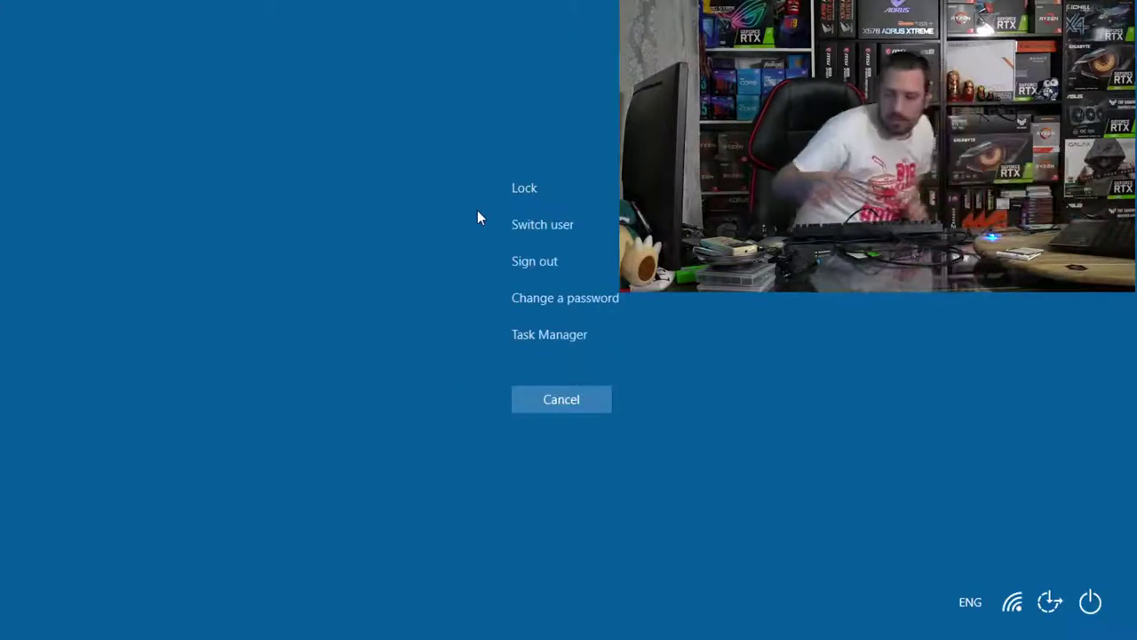
- Show per-logical-processor CPU graphs in Task Manager, then return to Windows Update scrolled to the top
click(545, 345)
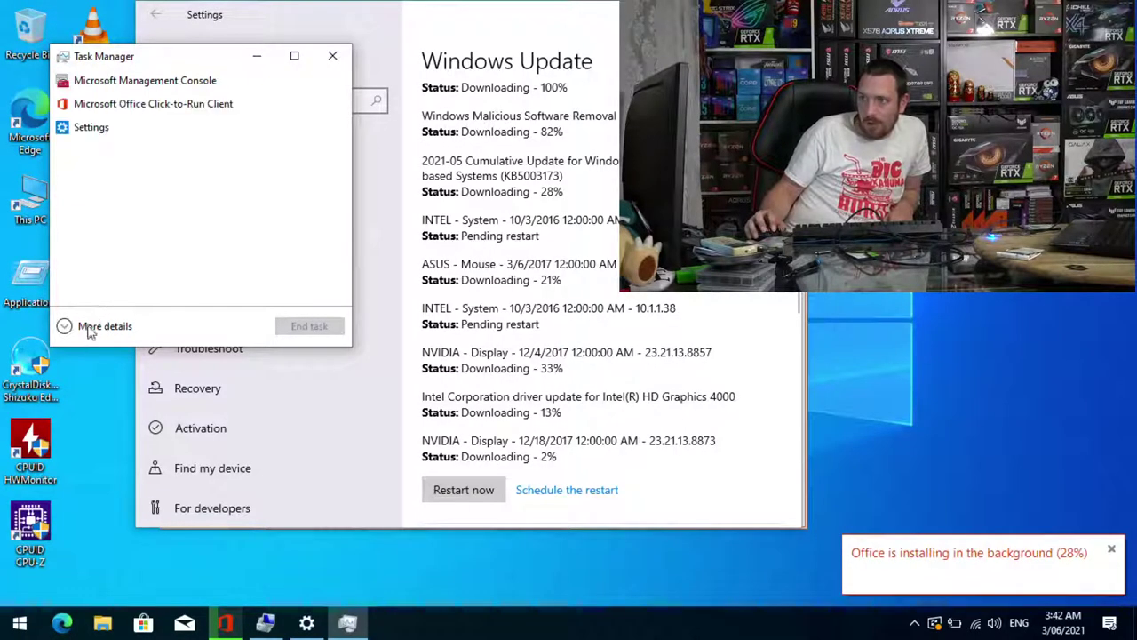
click(99, 326)
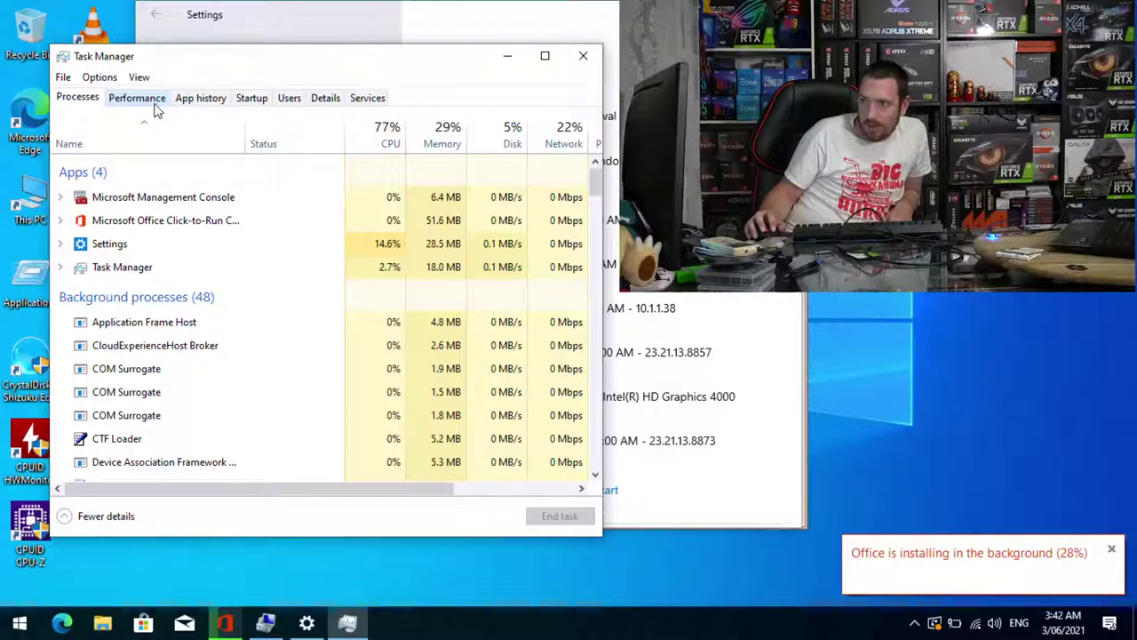
click(138, 98)
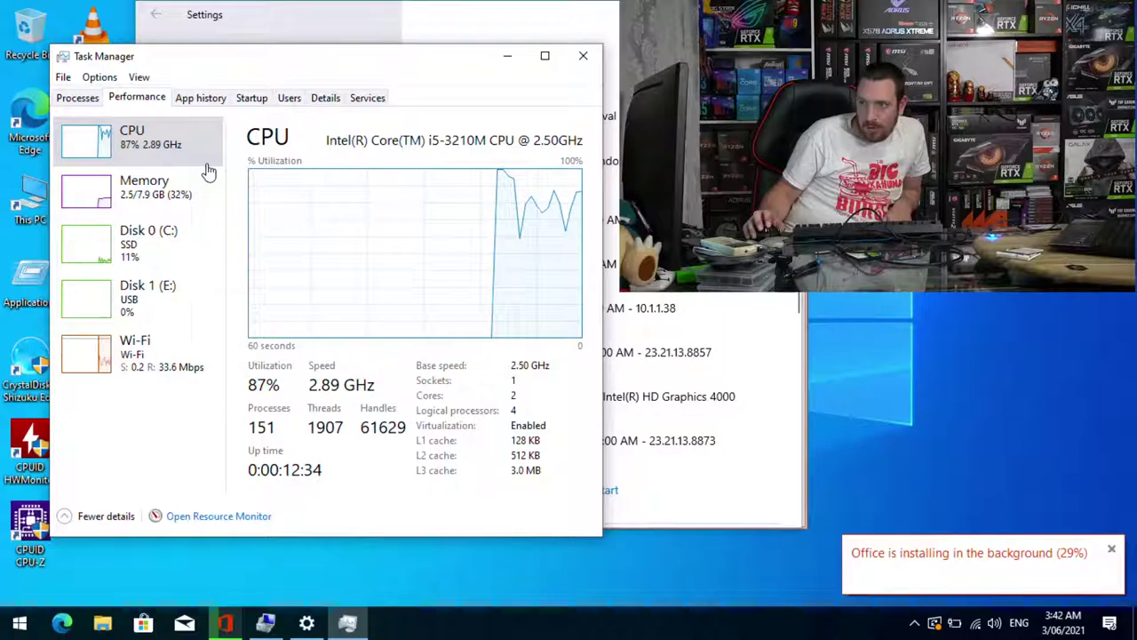
right_click(419, 257)
mouse_move(451, 266)
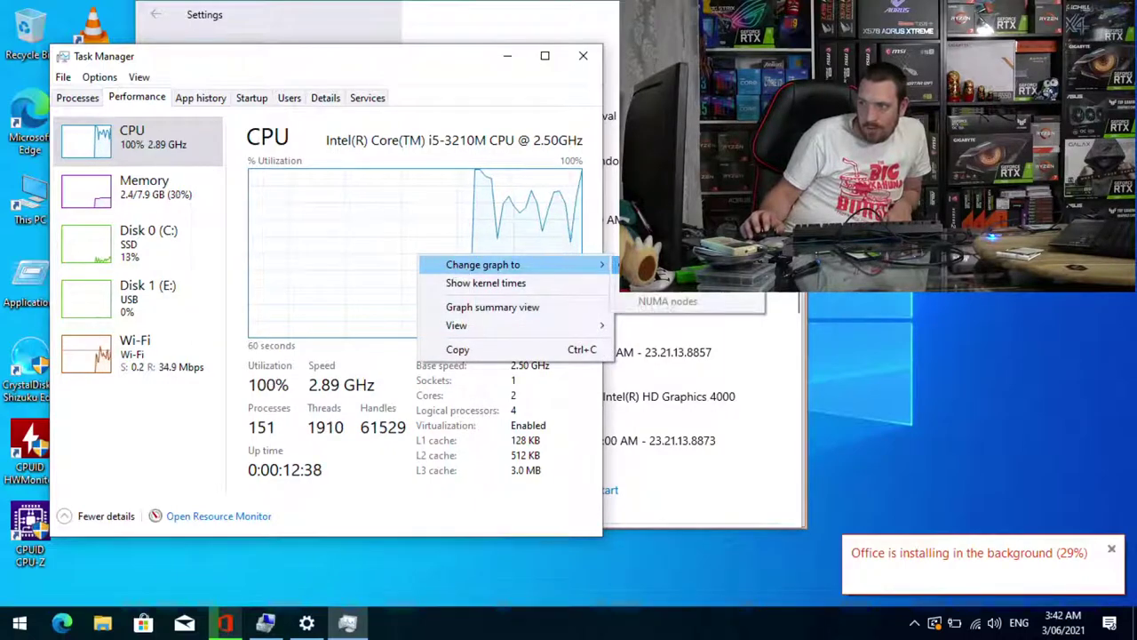
click(675, 283)
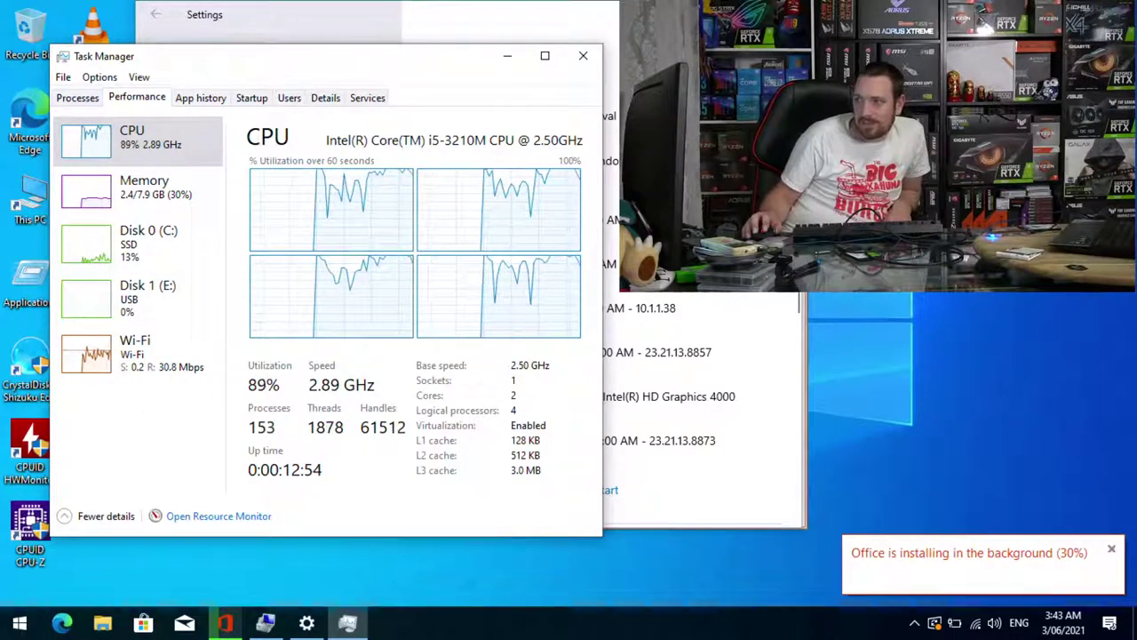
click(307, 623)
scroll(742, 373, up, 2)
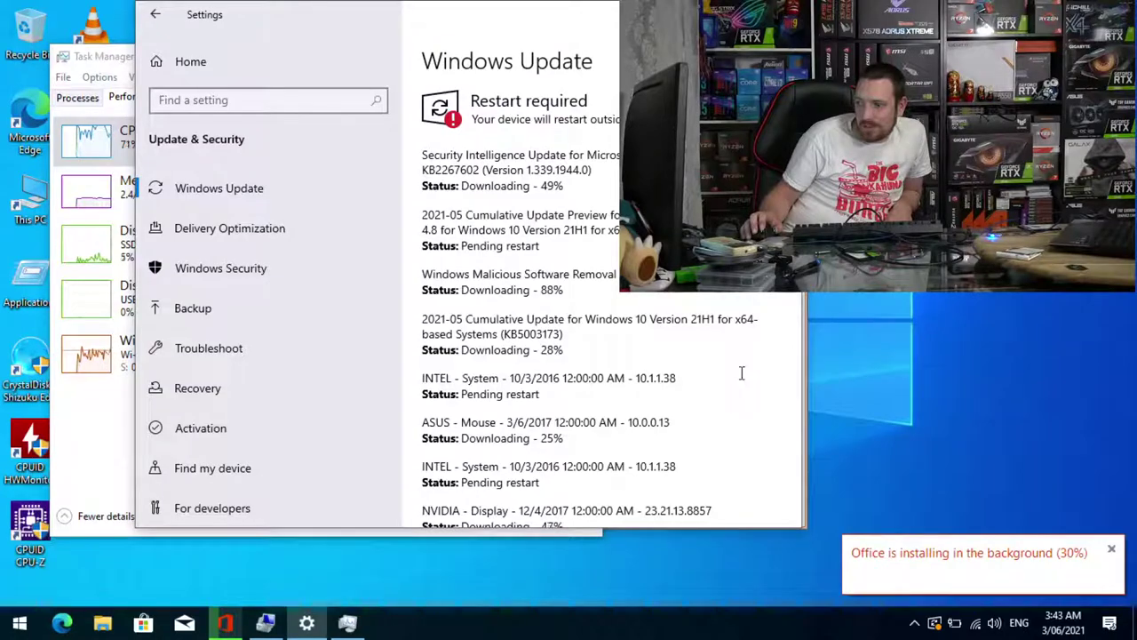
- Check Task Manager's running processes and CPU graphs, then scroll down the Windows Update list
click(94, 467)
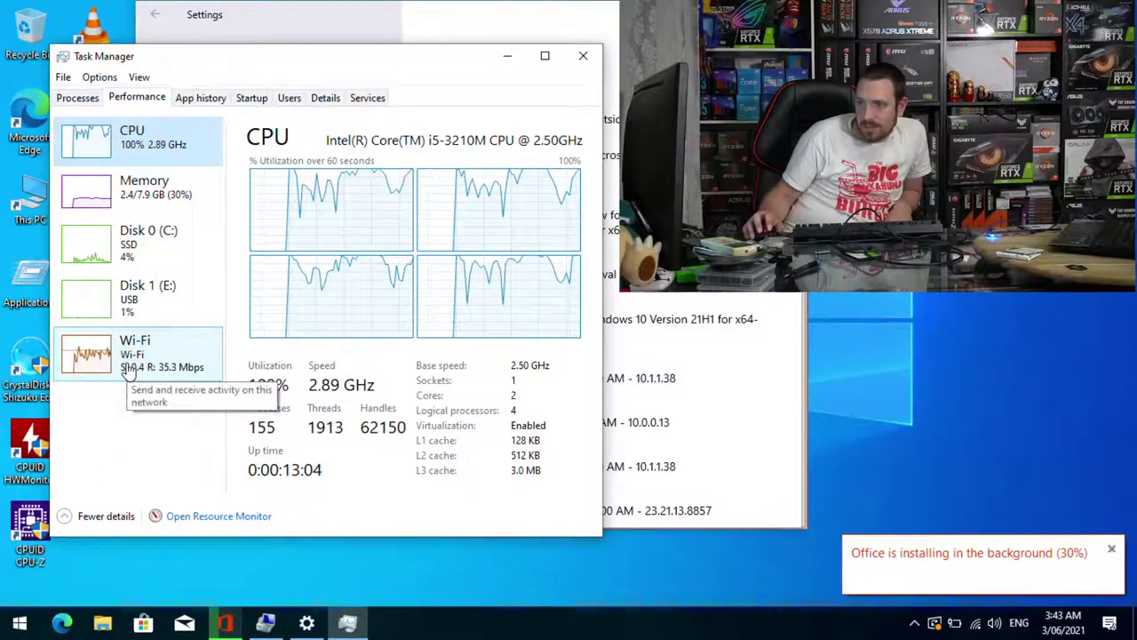
click(77, 97)
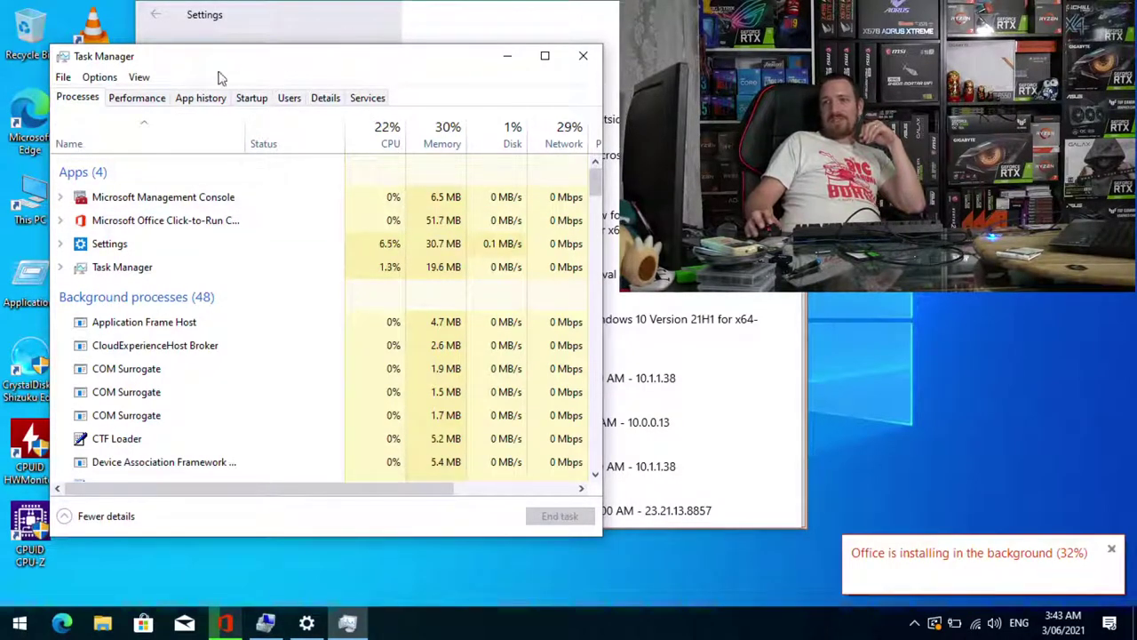
click(155, 101)
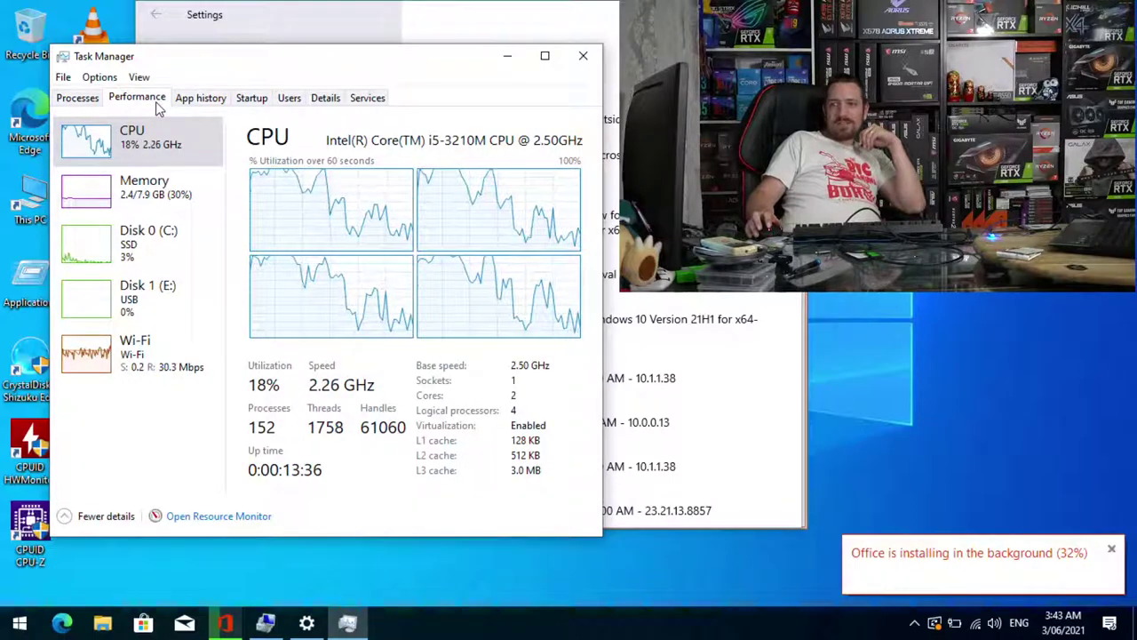
click(306, 622)
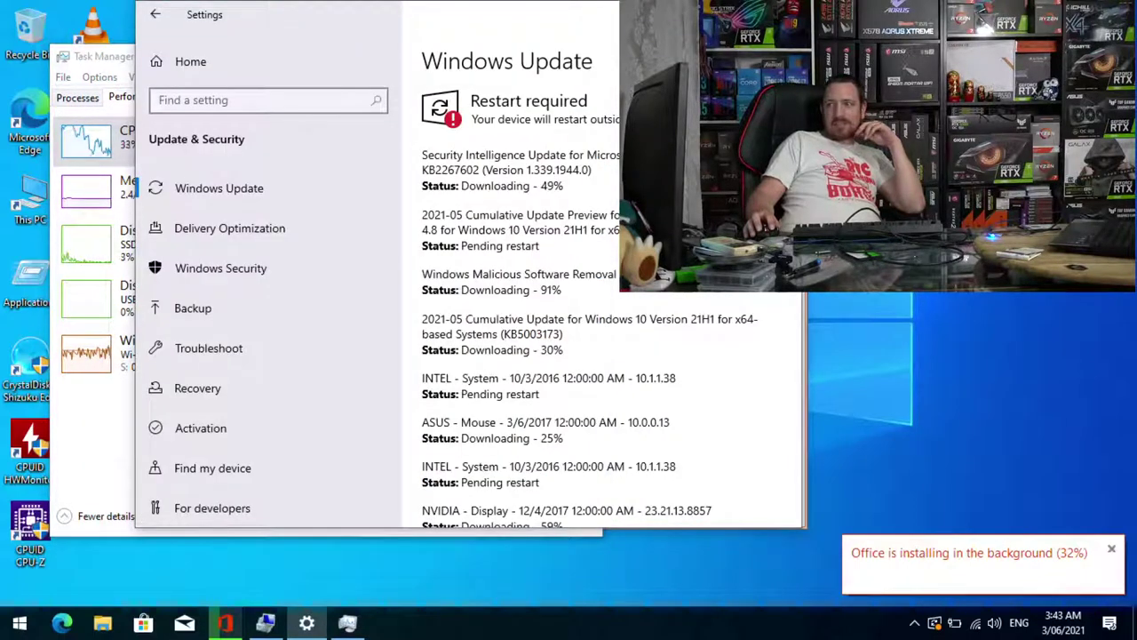
scroll(604, 338, down, 3)
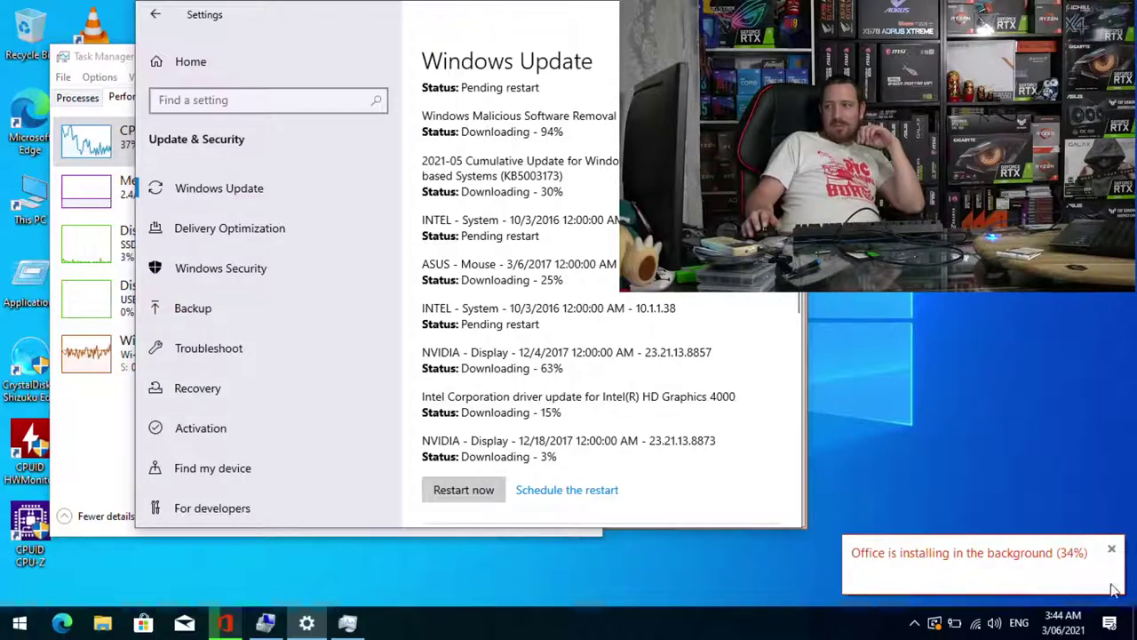
- Dismiss the Office notification, check Office download and install status, then minimize Windows Update
click(1115, 549)
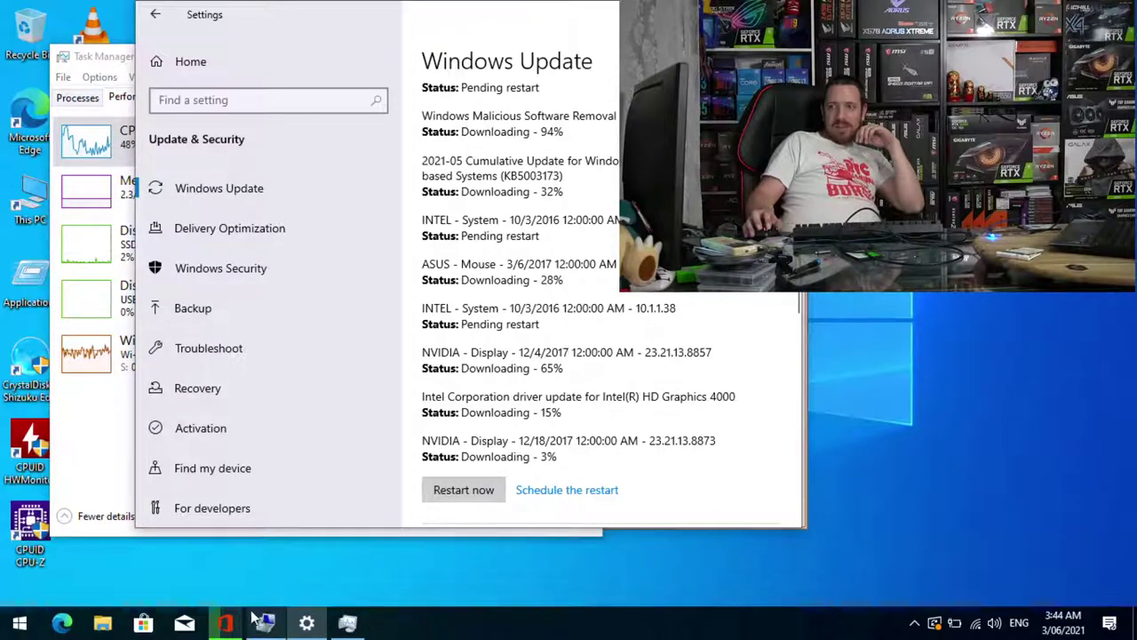
click(225, 621)
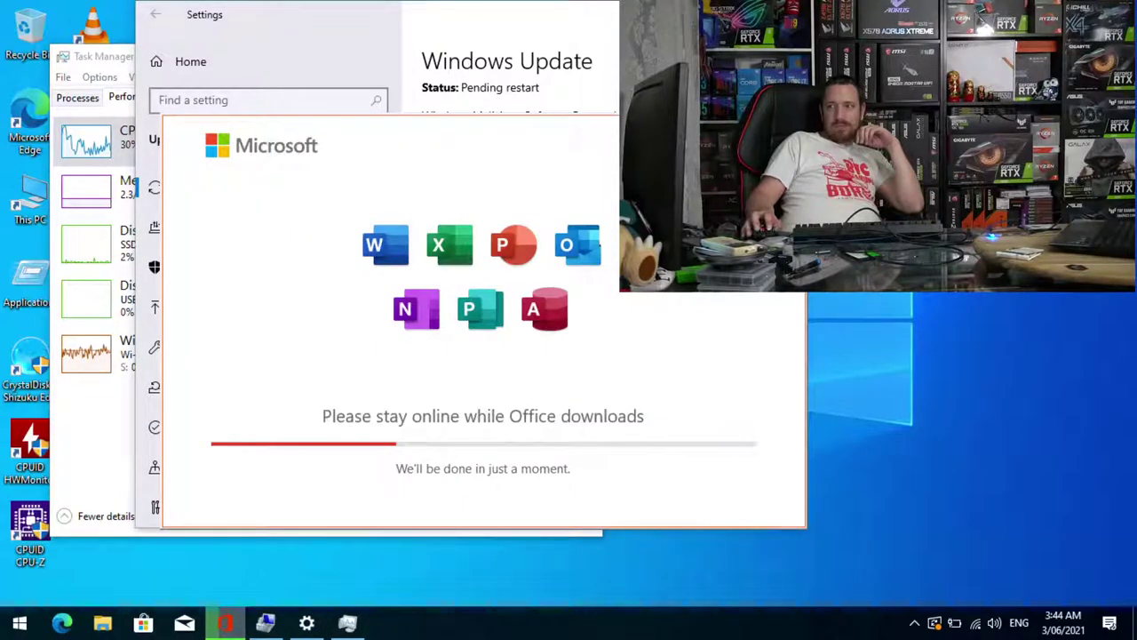
click(225, 622)
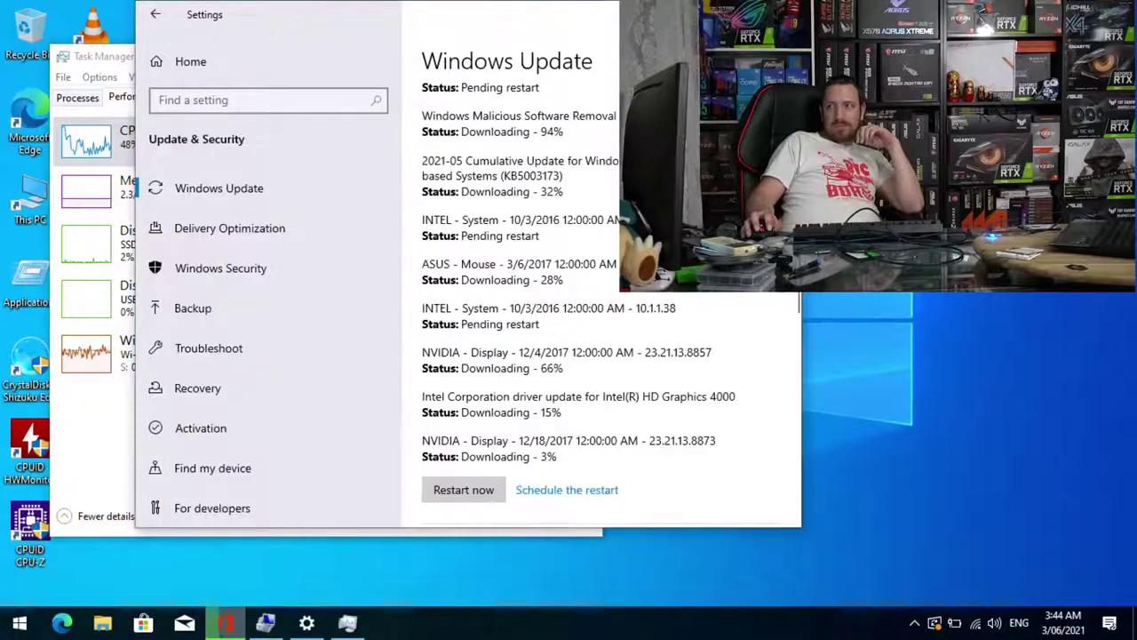
click(916, 624)
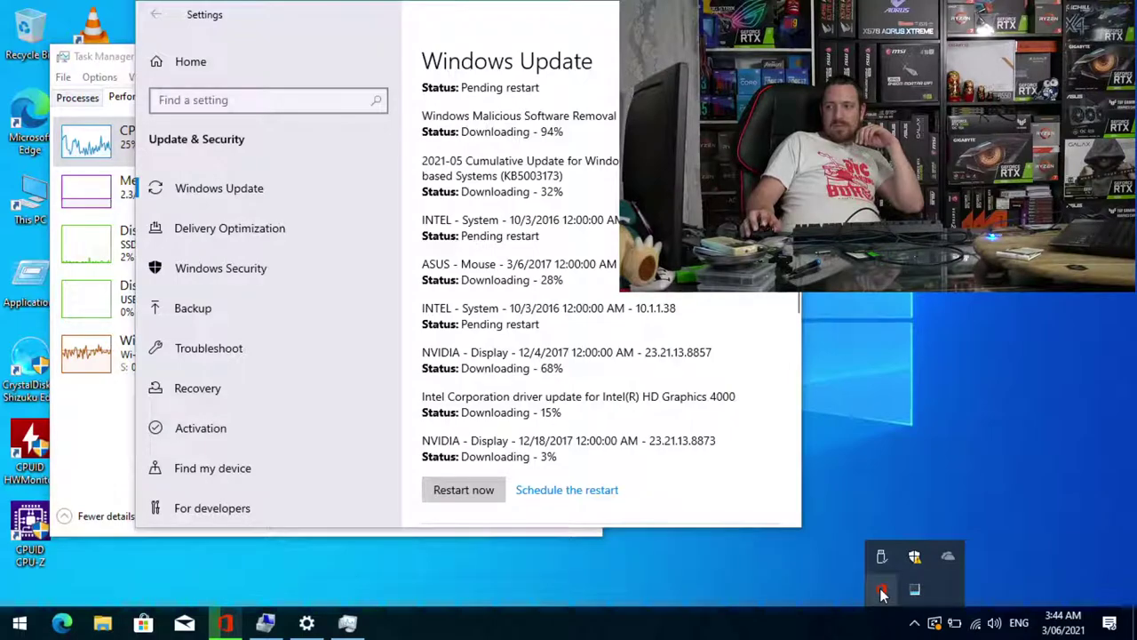
click(882, 594)
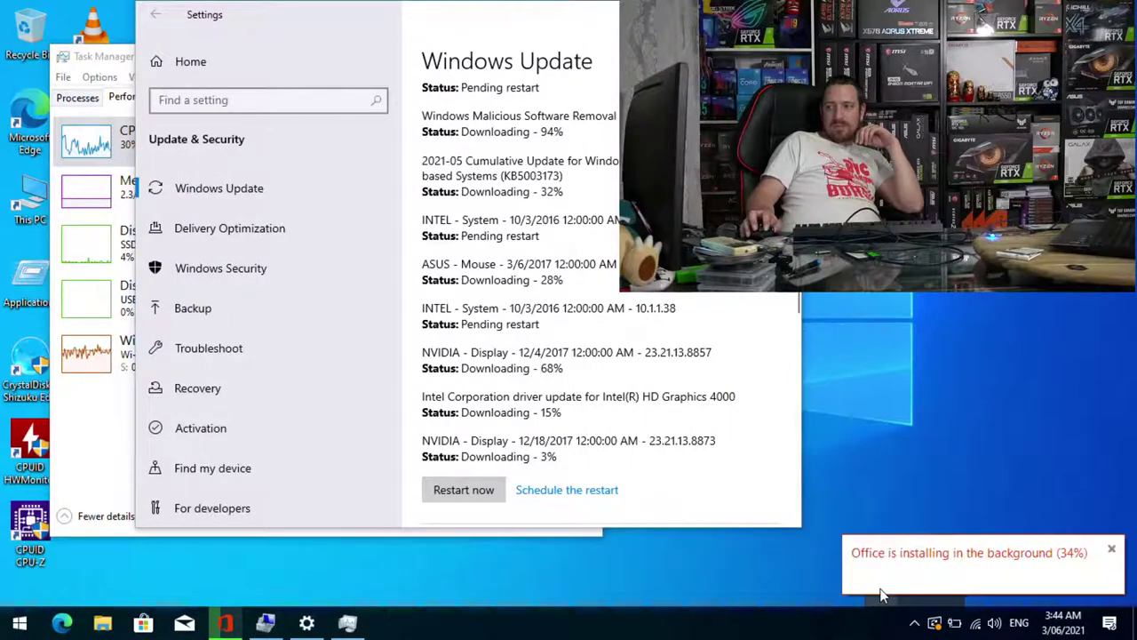
click(753, 485)
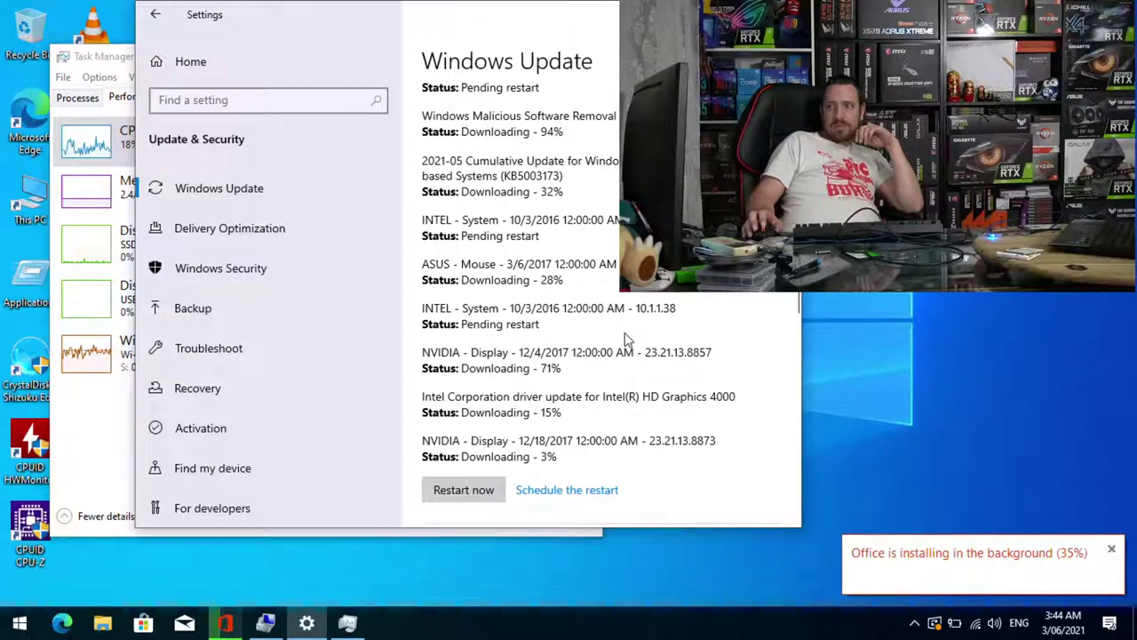
scroll(626, 338, up, 3)
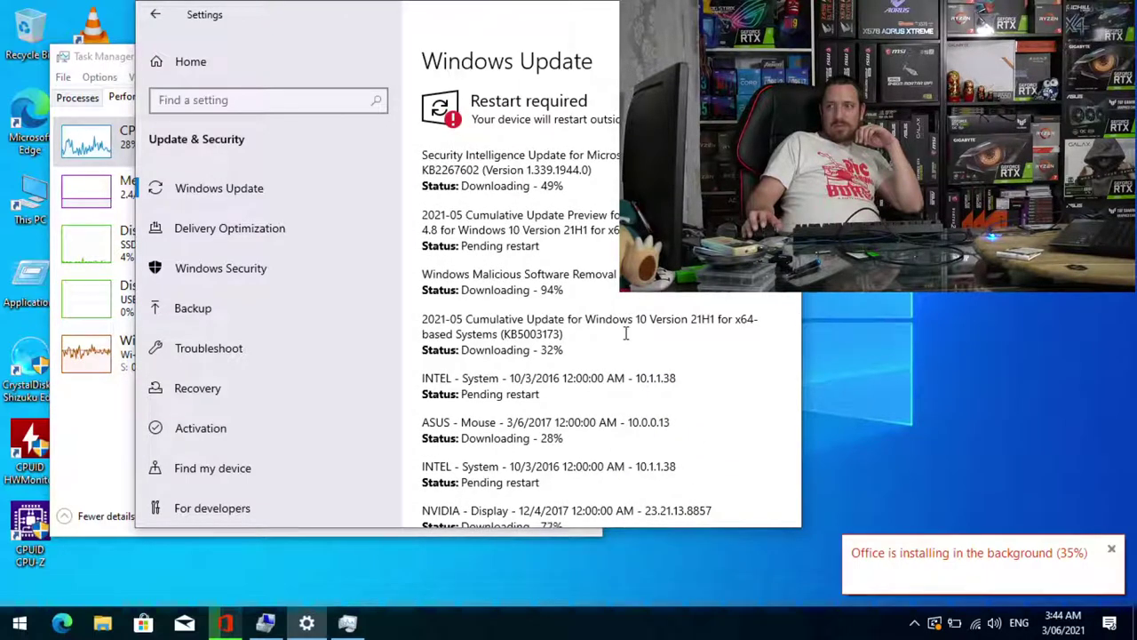
click(701, 14)
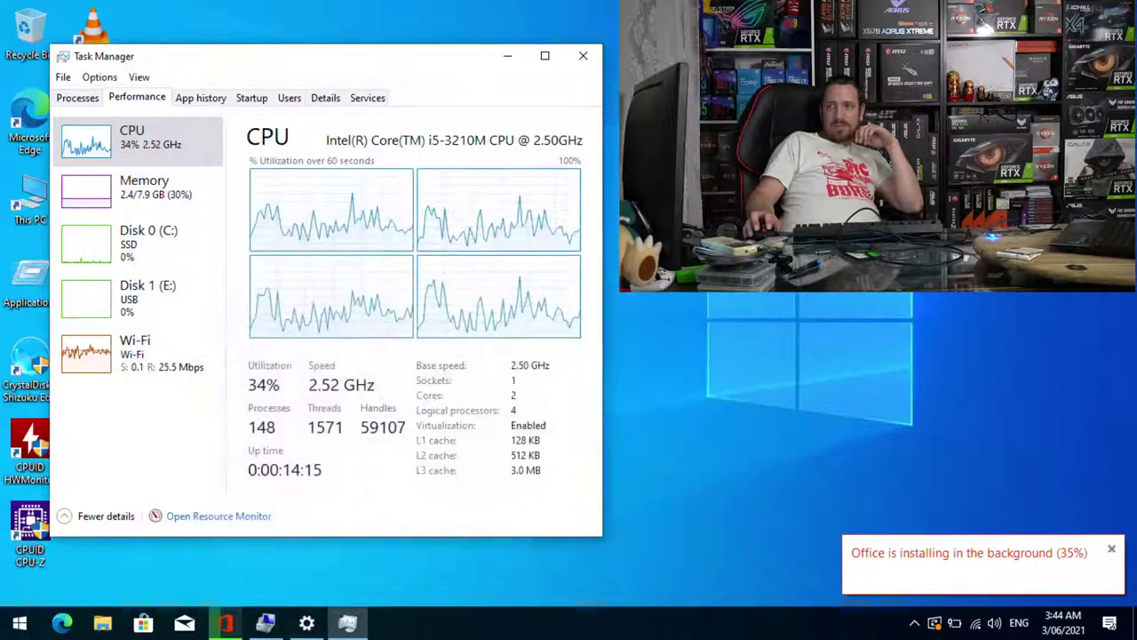
- Move the three utility shortcuts plus VLC, Chrome and Edge into the Applications folder
click(506, 57)
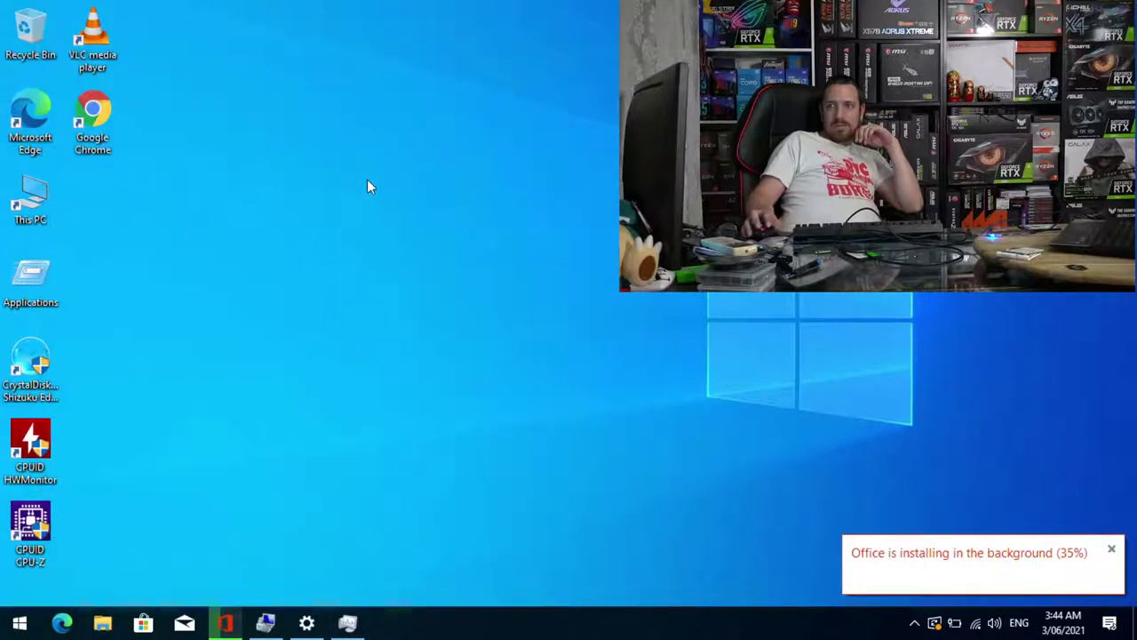
drag(145, 331, 2, 578)
drag(53, 358, 36, 286)
drag(183, 9, 44, 280)
drag(50, 130, 66, 300)
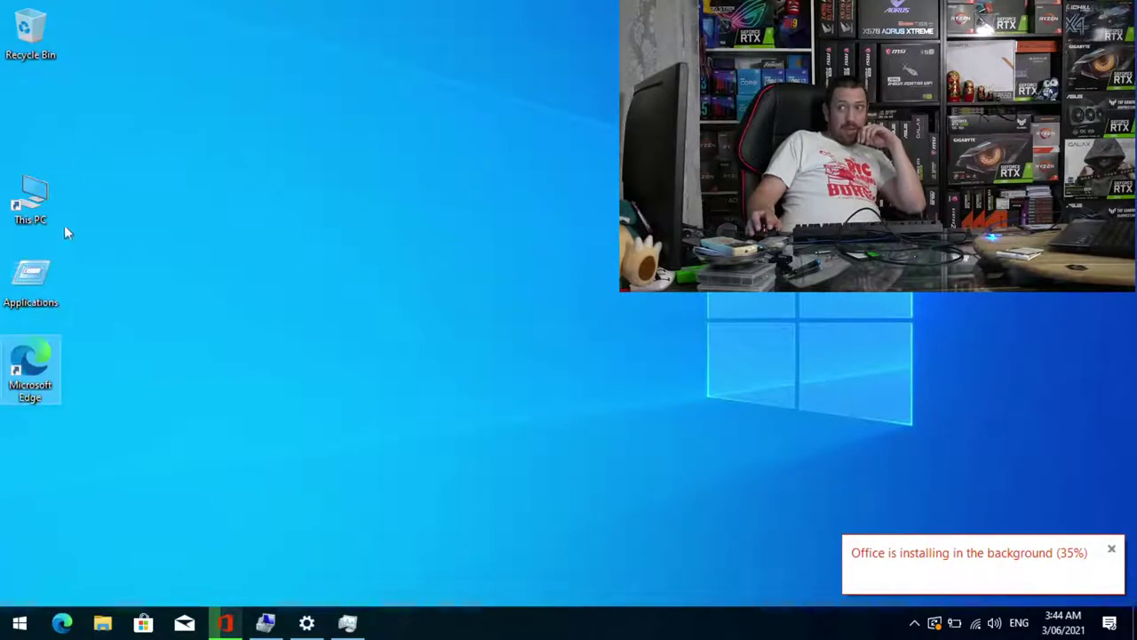
drag(26, 373, 22, 283)
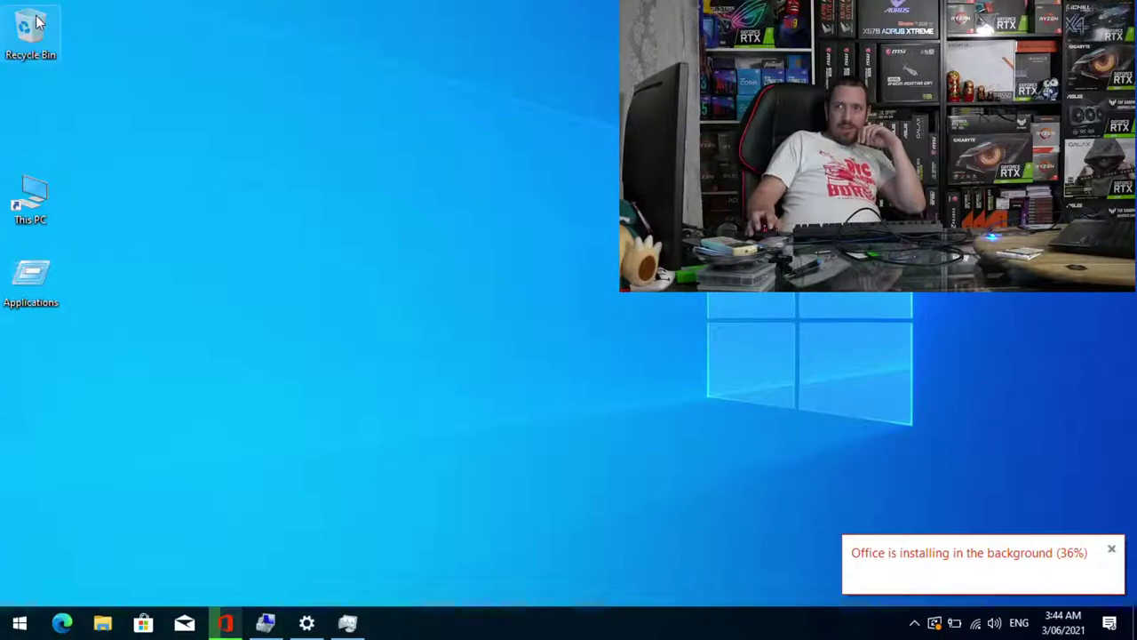
- Stack This PC, Recycle Bin and Applications at the top of the desktop
drag(27, 27, 30, 108)
drag(30, 200, 38, 49)
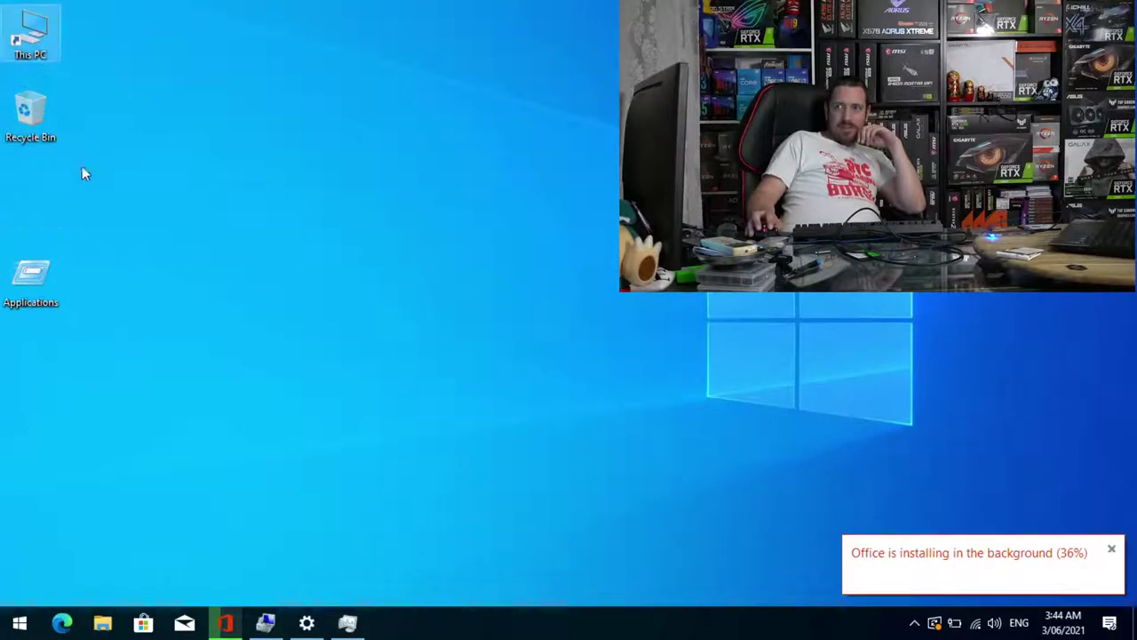
drag(27, 282, 29, 199)
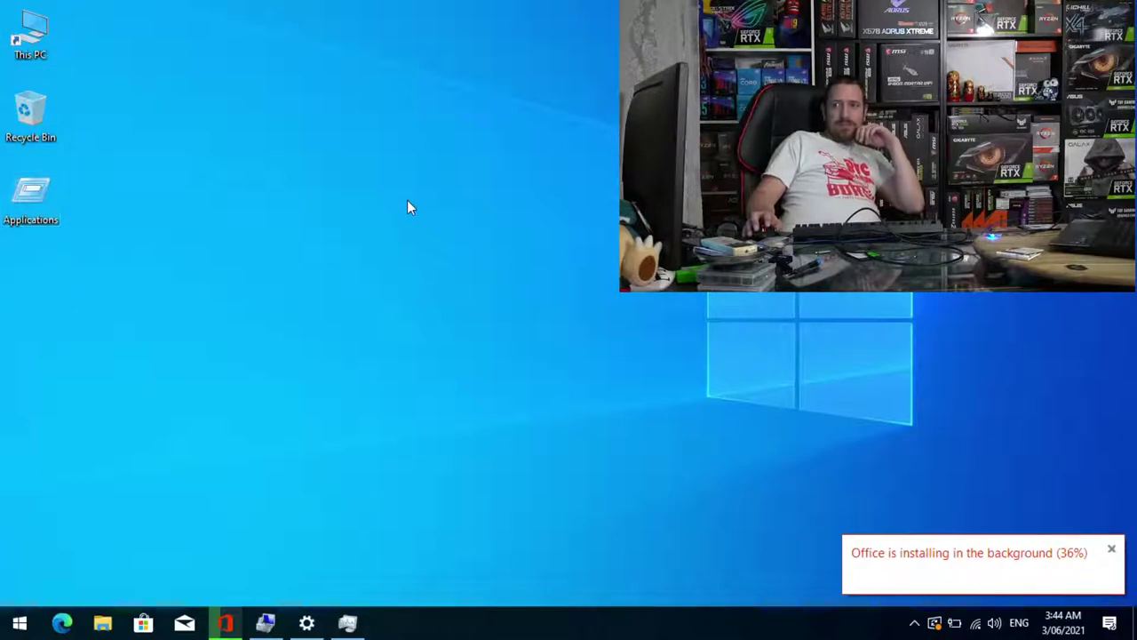
- Dismiss the Office toast and reopen Task Manager and the Windows Update page
click(1111, 549)
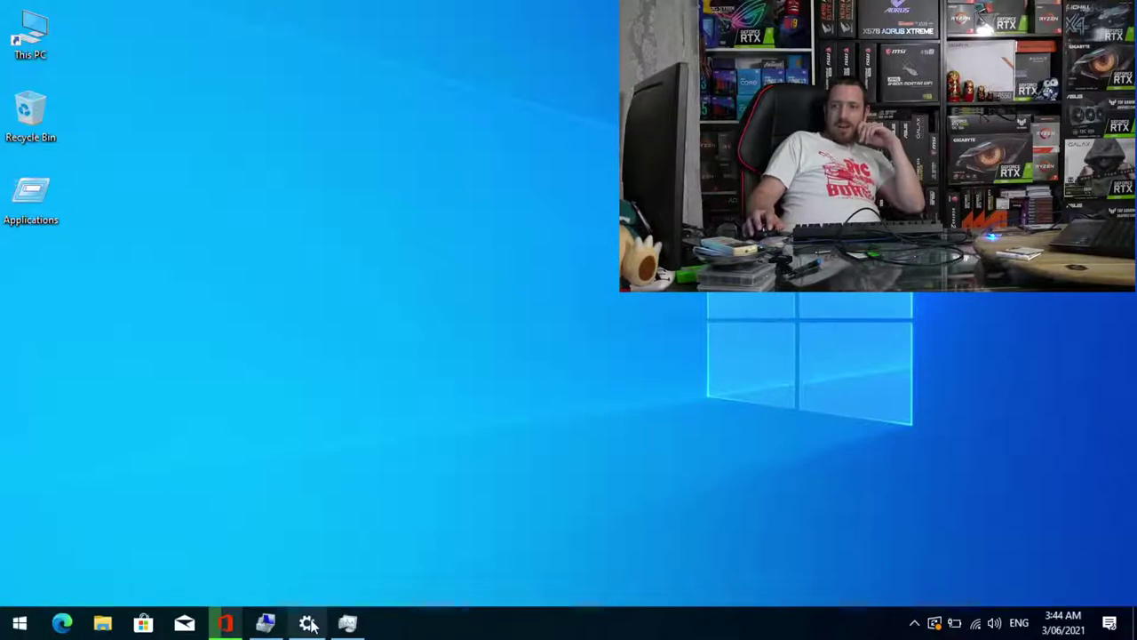
click(347, 624)
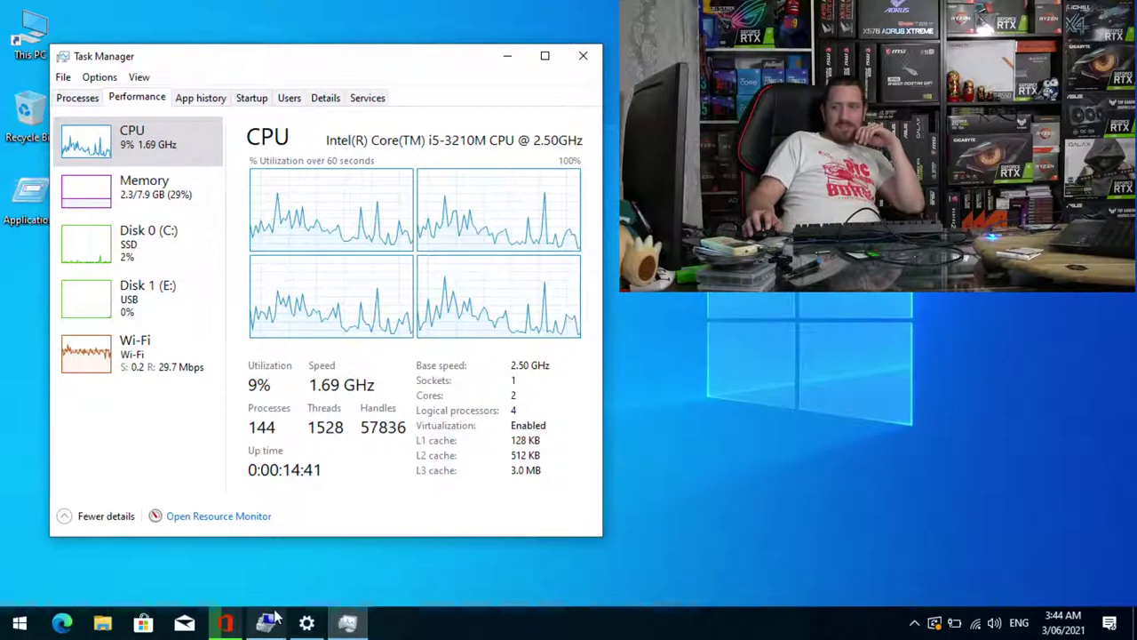
click(306, 624)
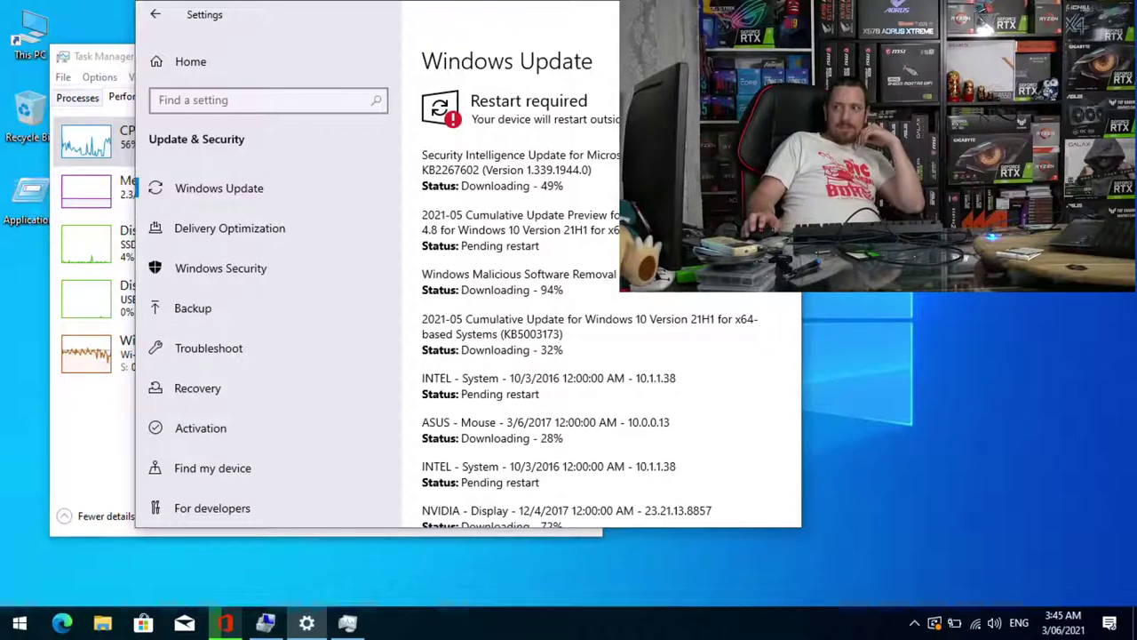
scroll(590, 302, down, 5)
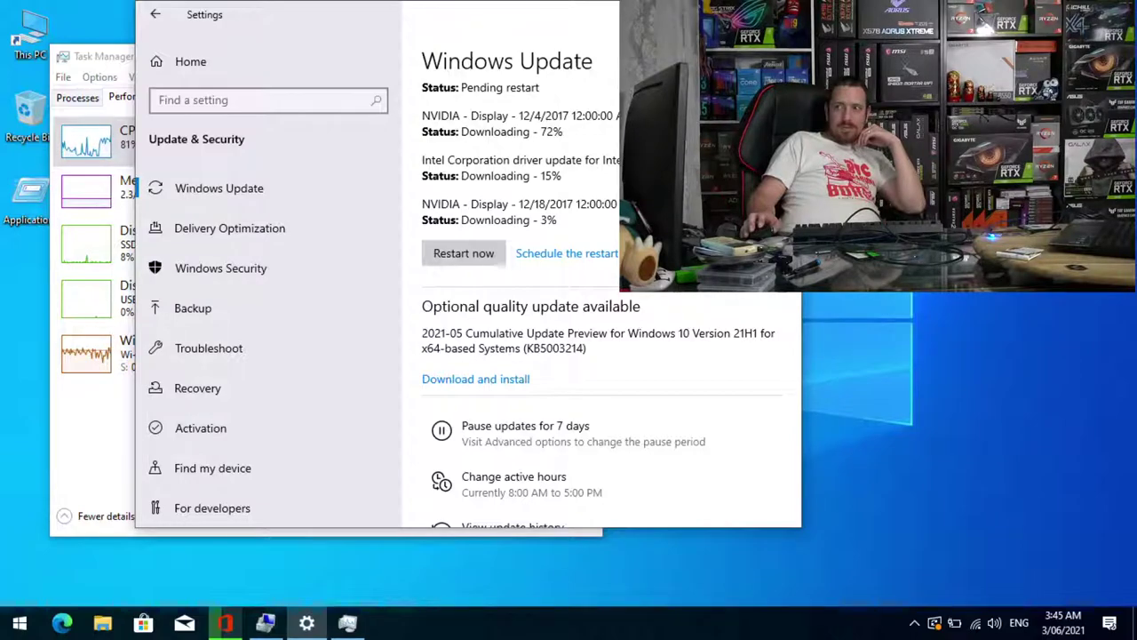
click(266, 623)
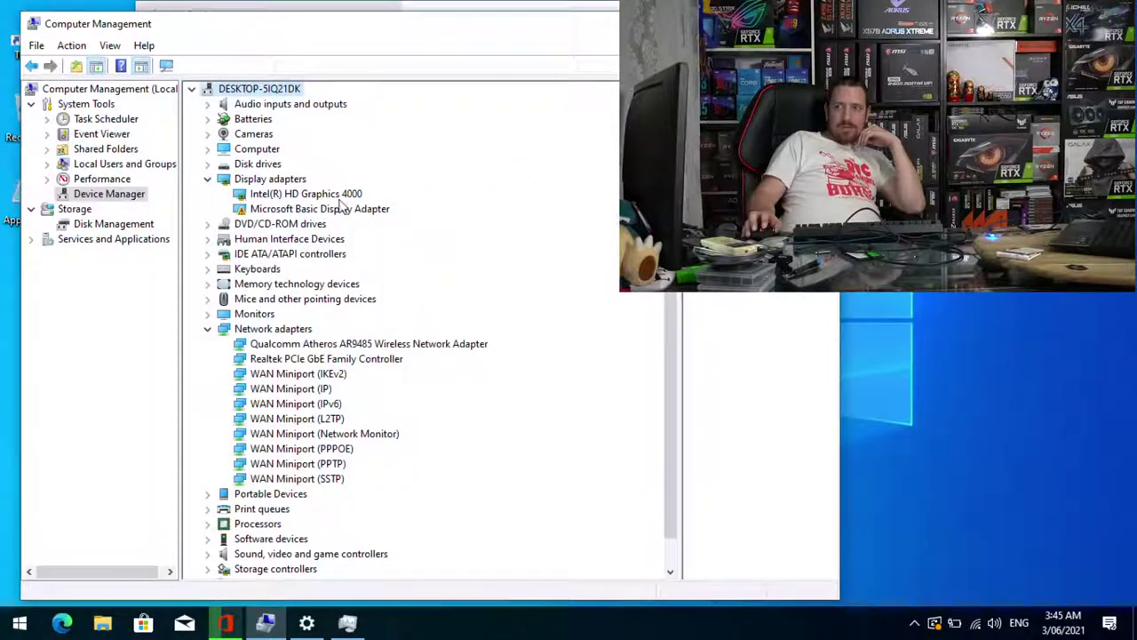
scroll(337, 231, down, 1)
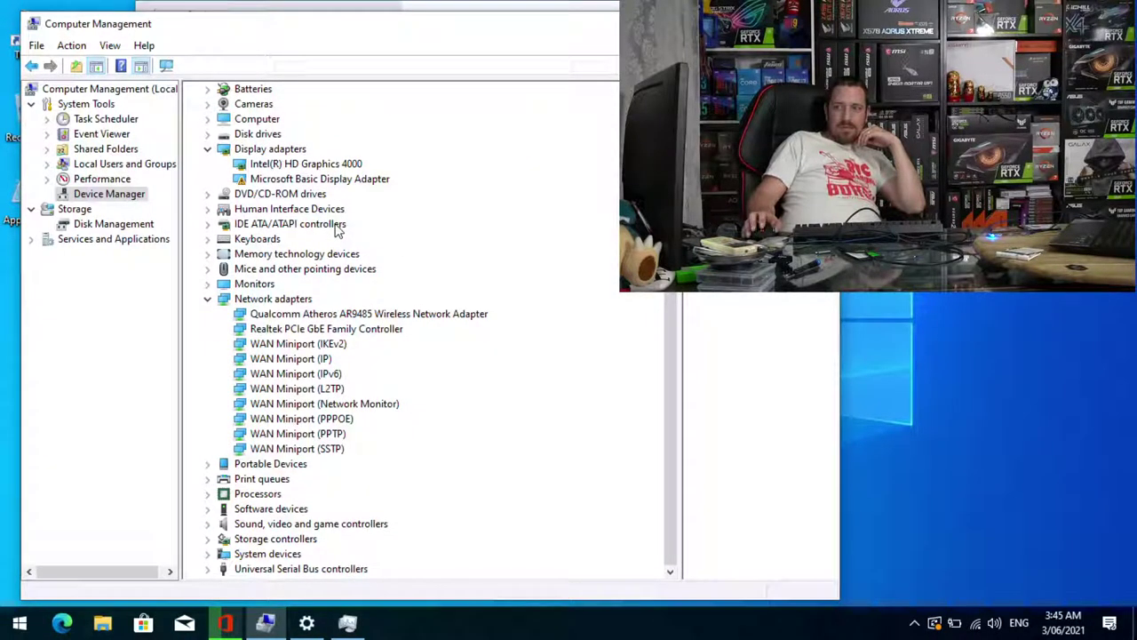
scroll(338, 231, up, 1)
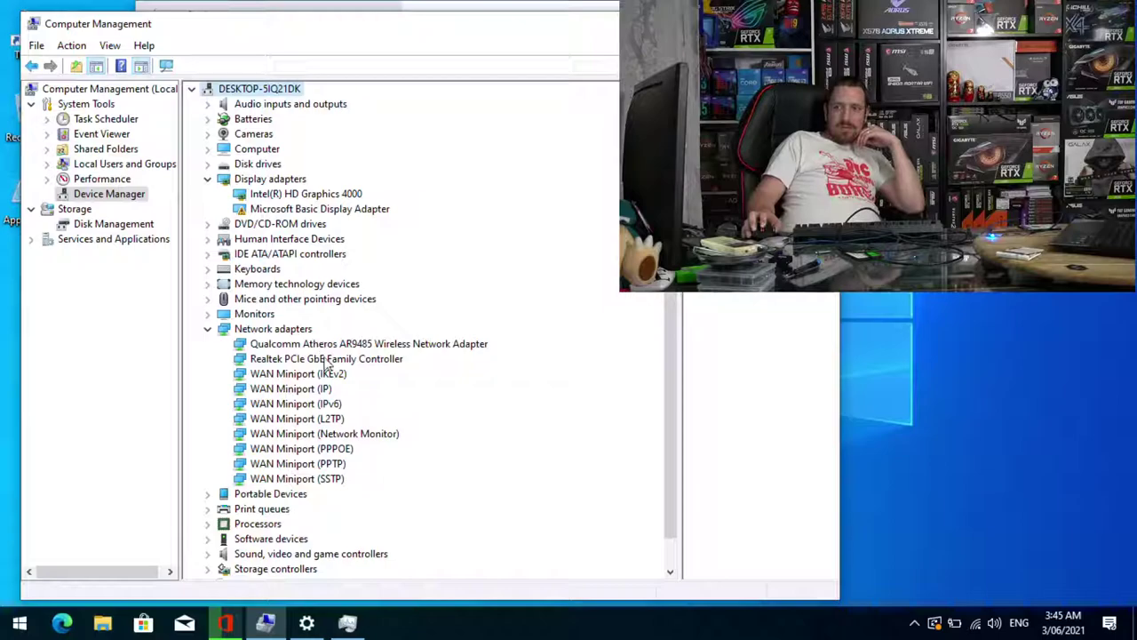
click(347, 363)
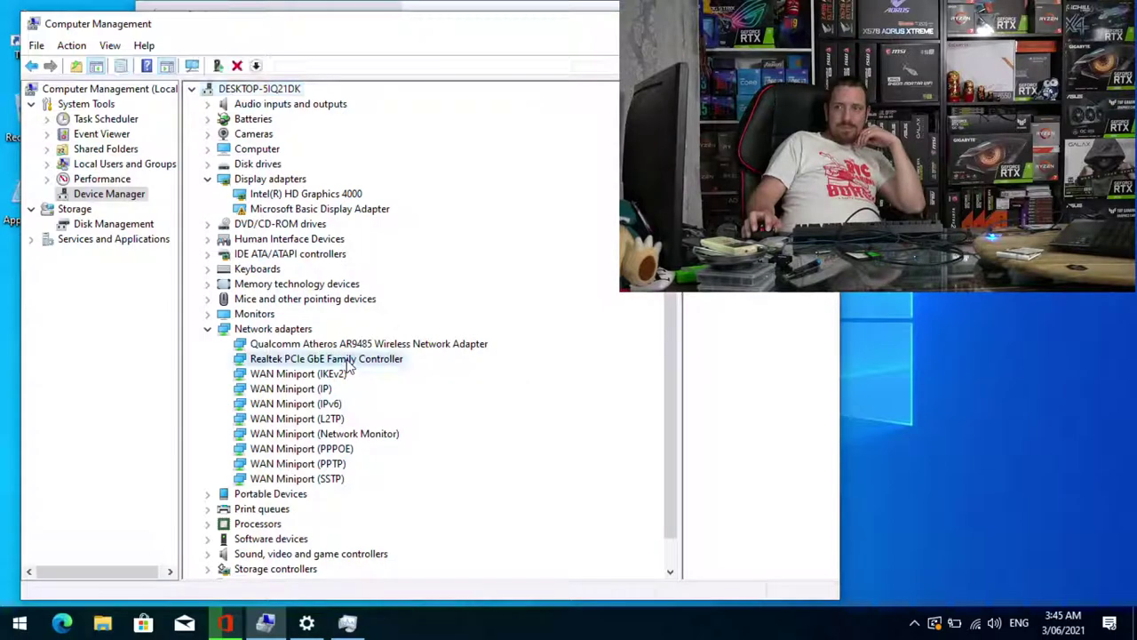
right_click(347, 364)
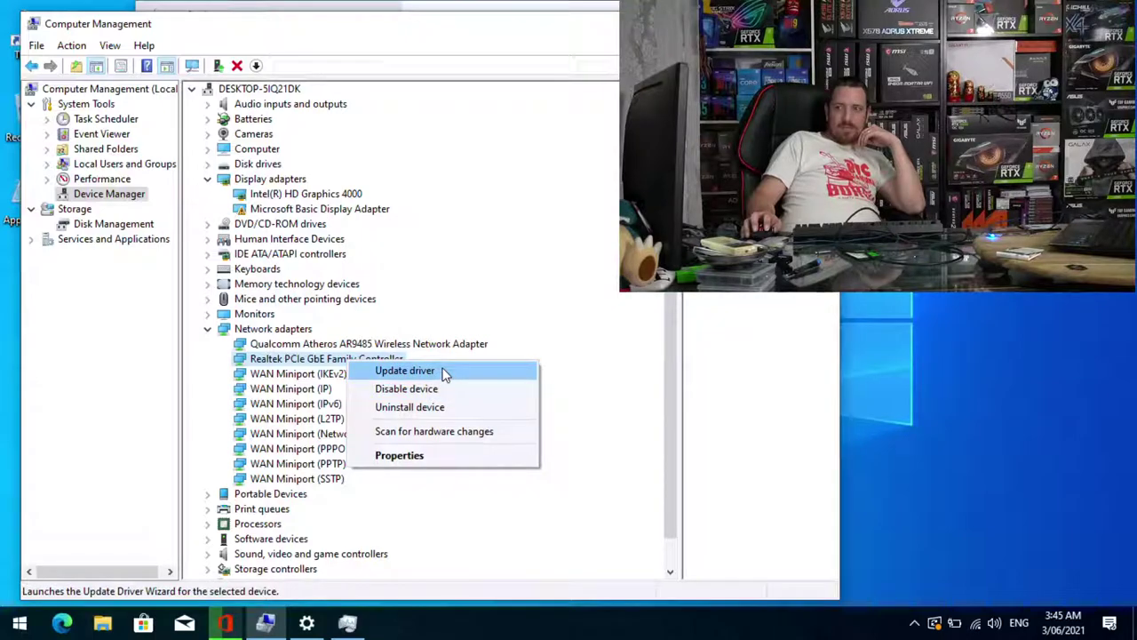
click(445, 371)
click(461, 282)
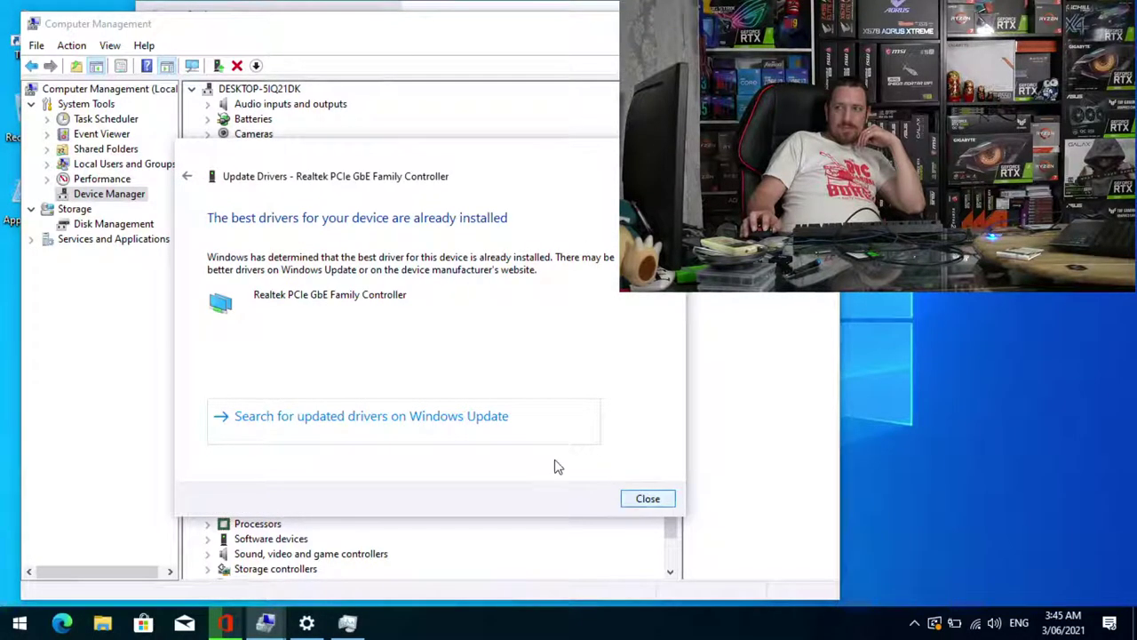
click(487, 429)
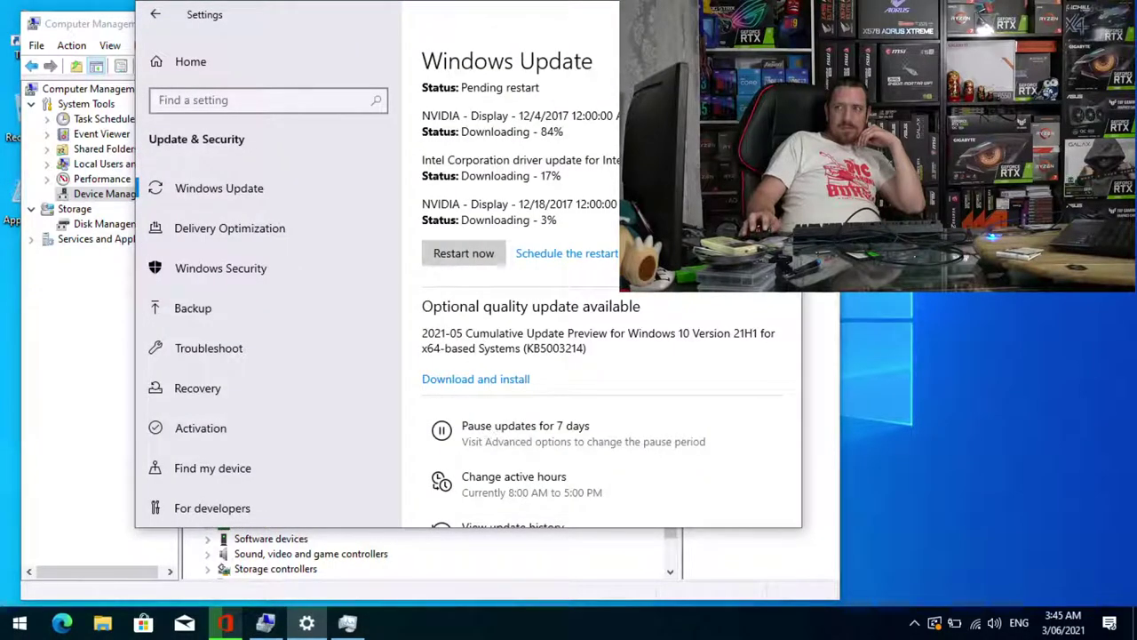
key(alt+F4)
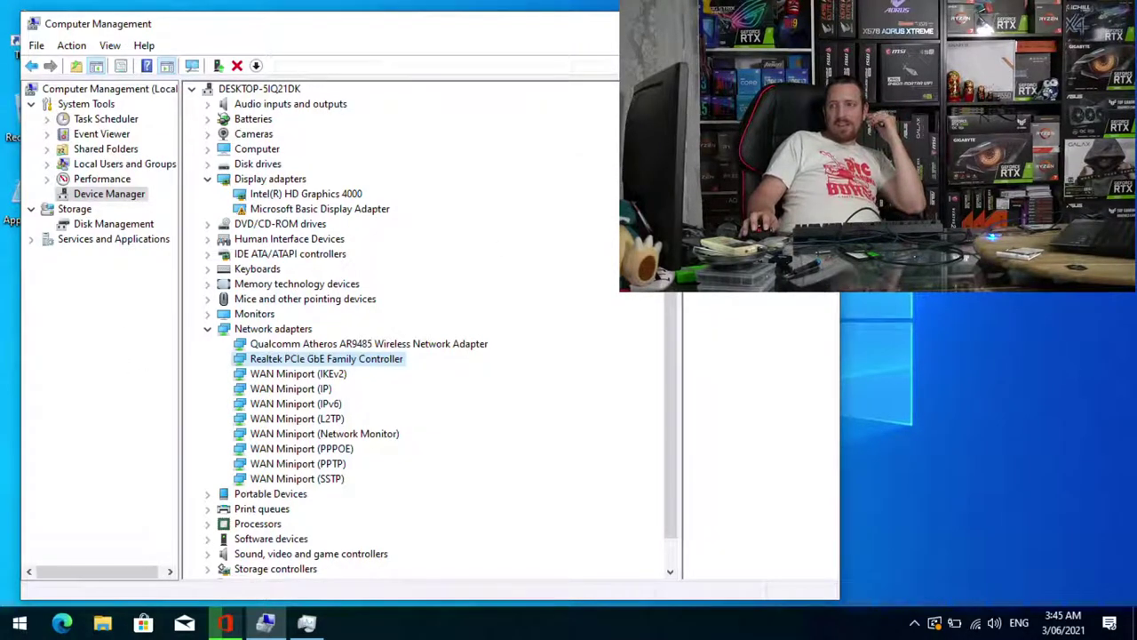
key(super+Down)
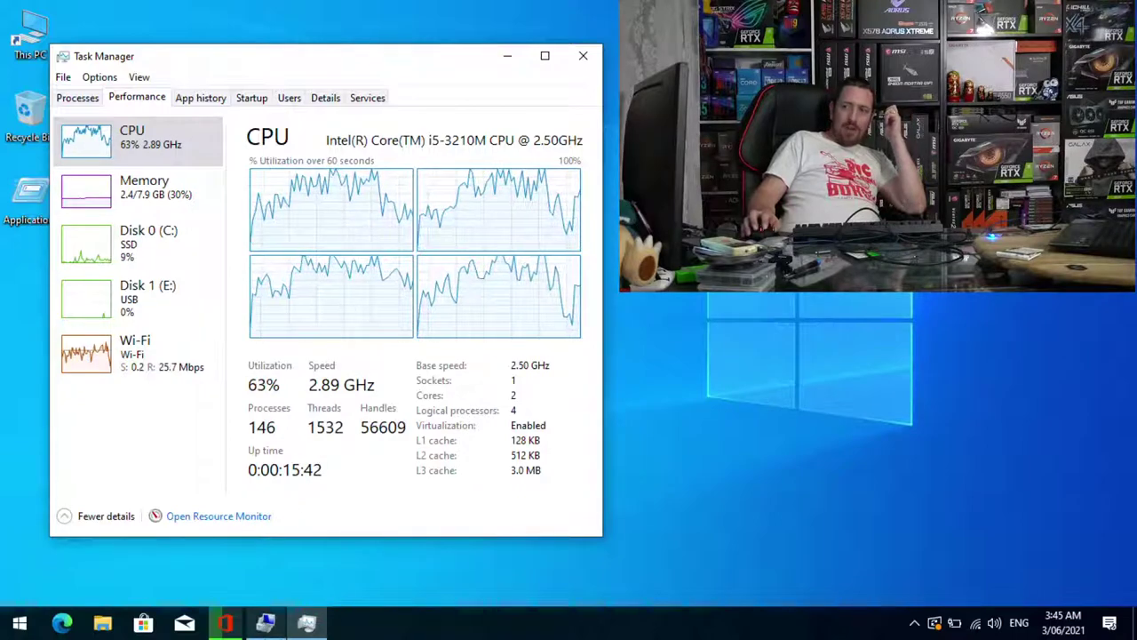
- Switch between Computer Management and Task Manager, leaving Task Manager in front
click(265, 623)
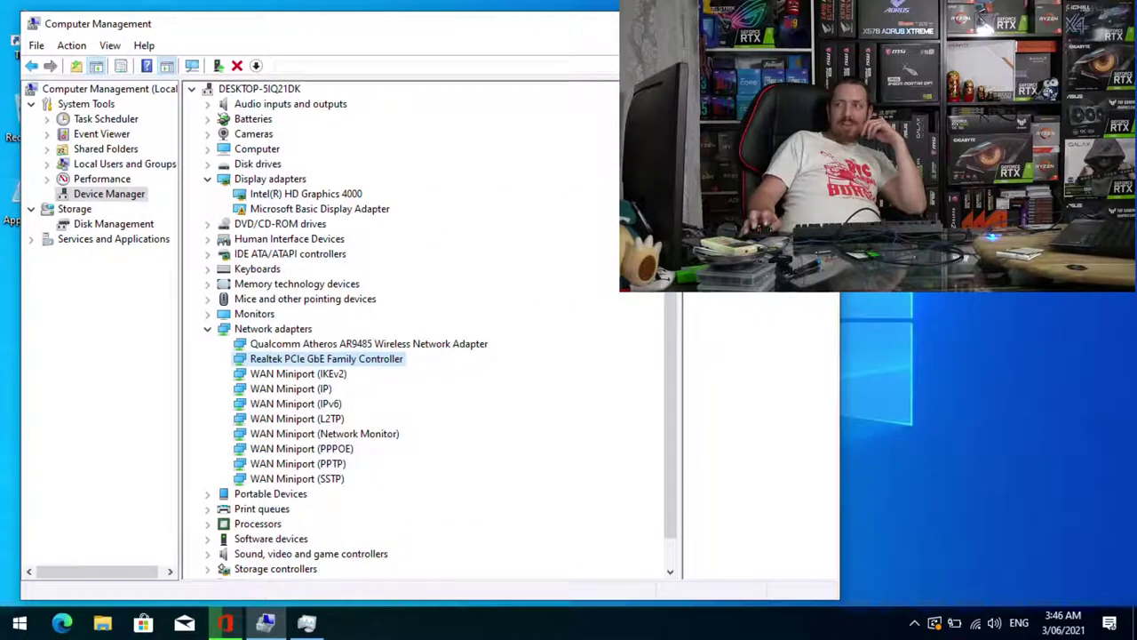
key(alt+Tab)
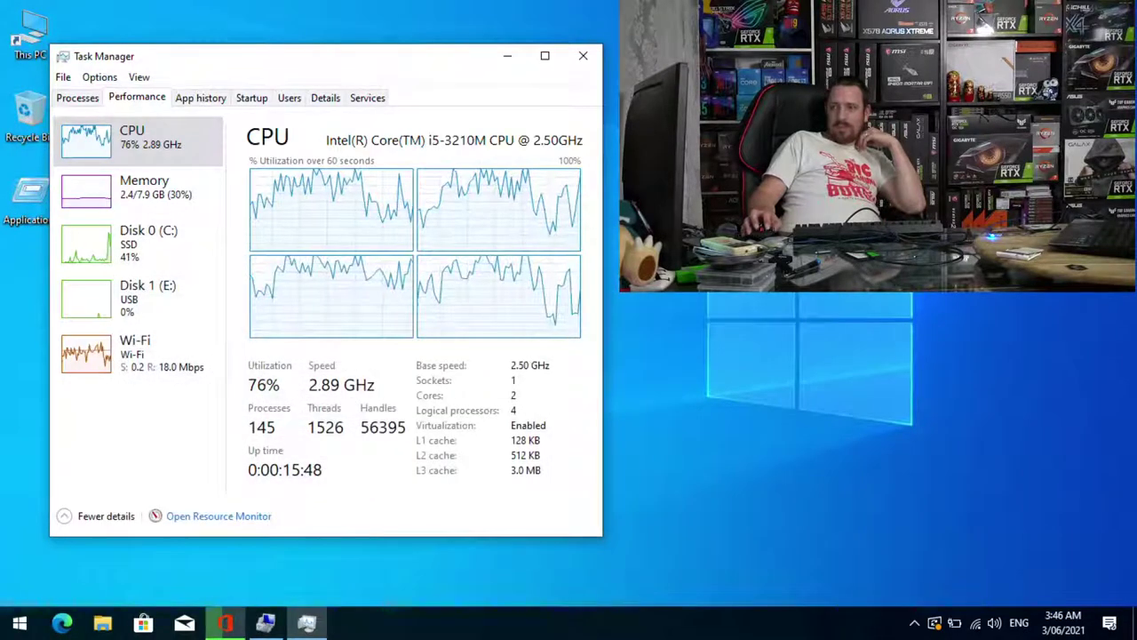
click(265, 623)
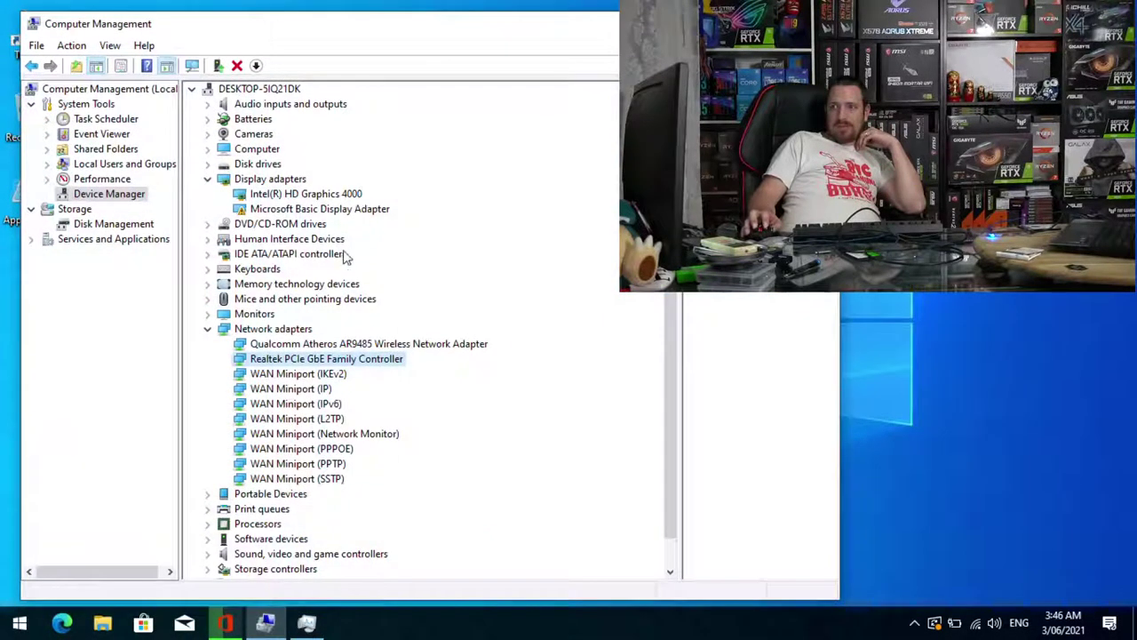
click(265, 622)
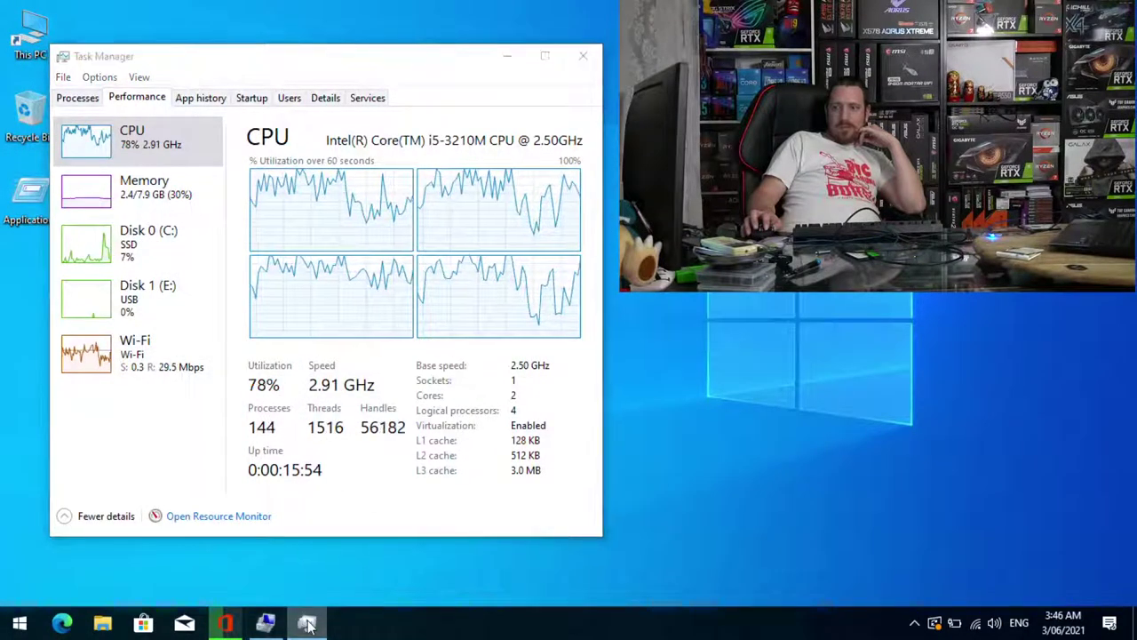
click(306, 624)
click(307, 624)
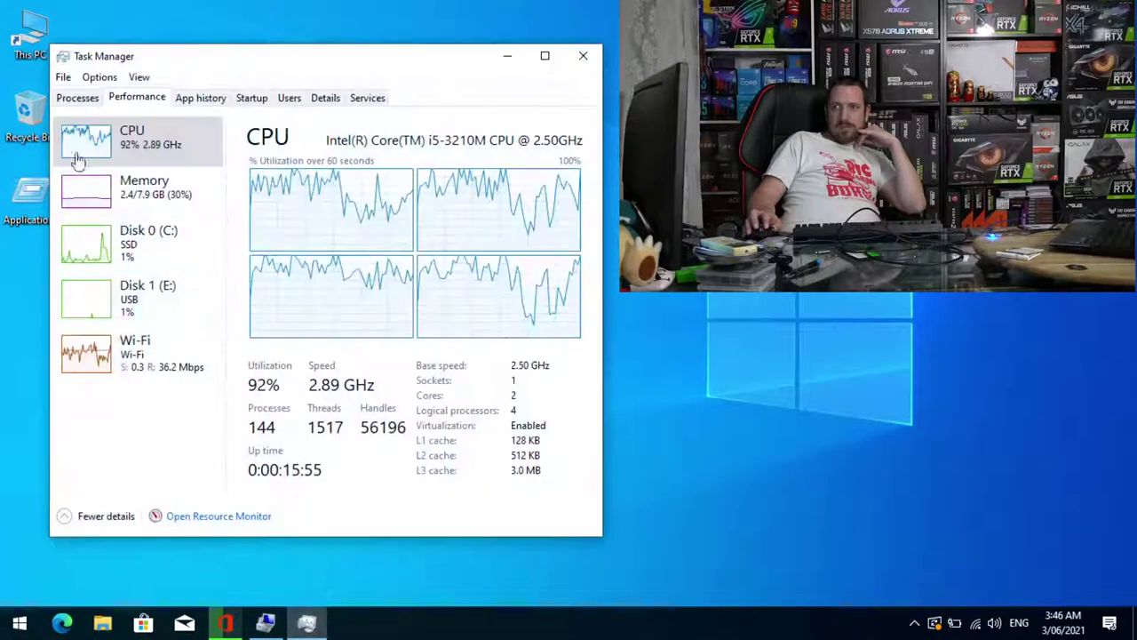
- Open the Applications desktop folder and bring it in front of Task Manager
double_click(17, 220)
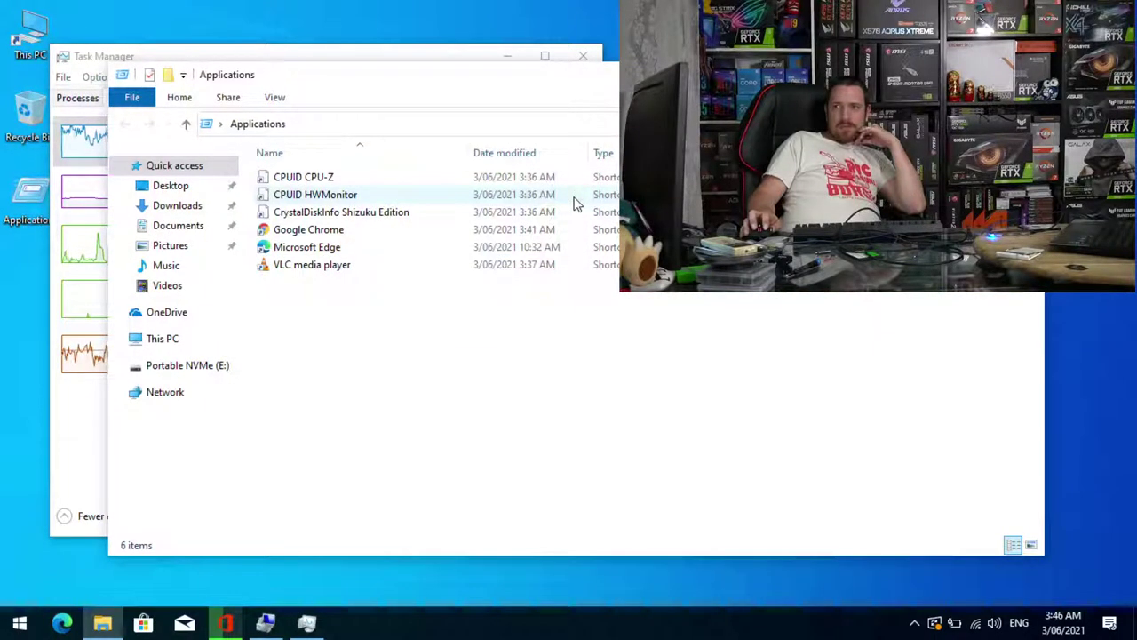
click(397, 60)
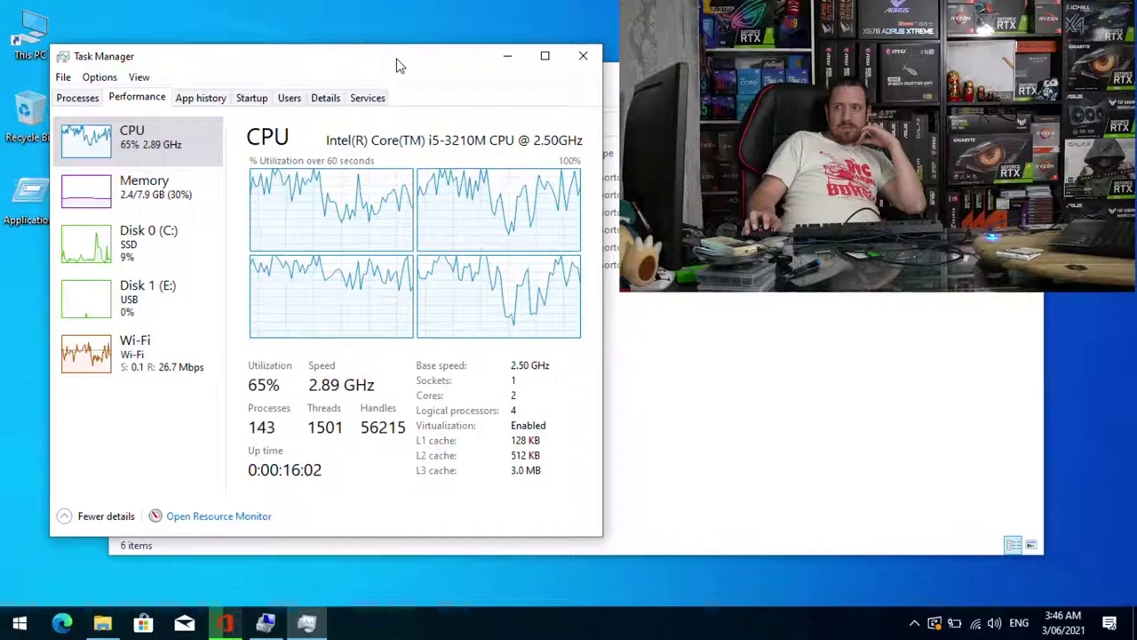
click(750, 415)
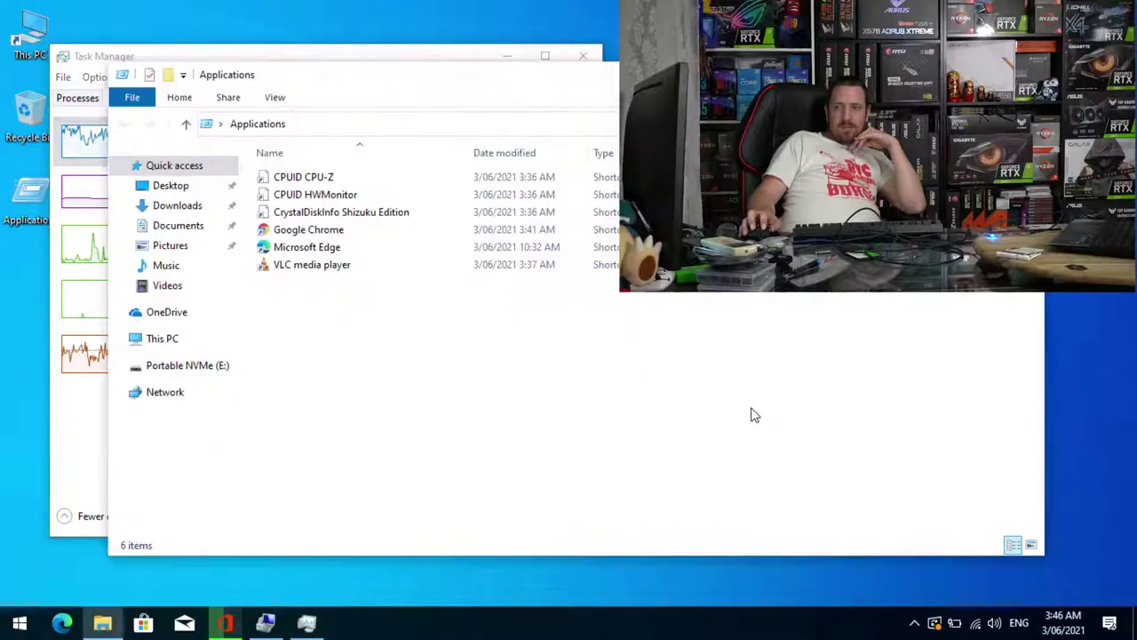
- Open Windows Settings from the Start button's right-click menu and return to its home page
right_click(20, 622)
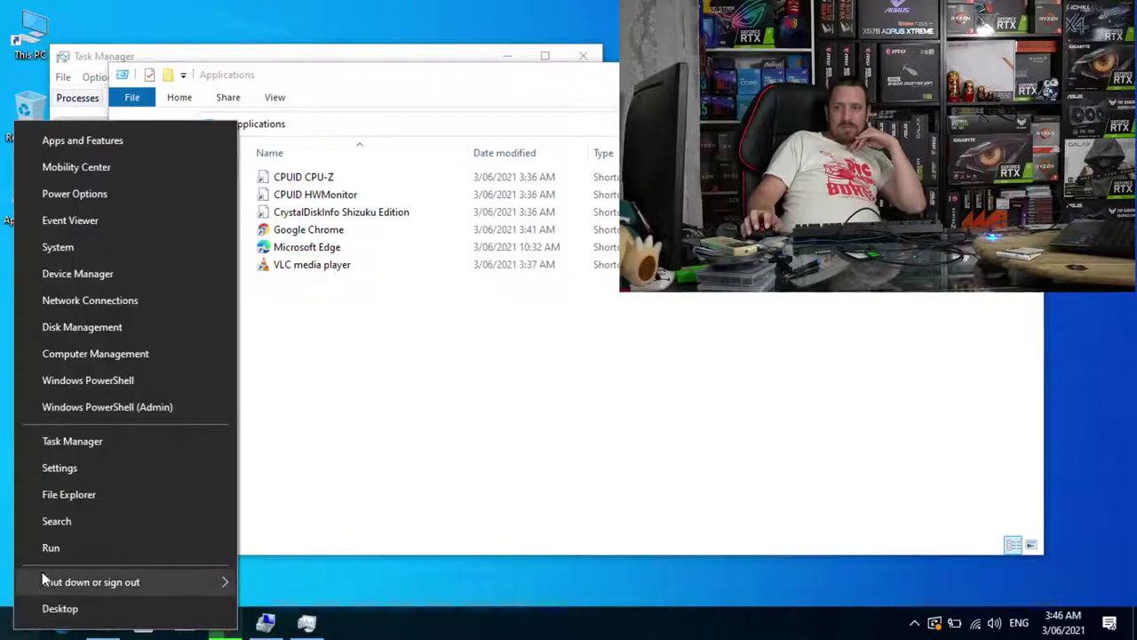
click(71, 467)
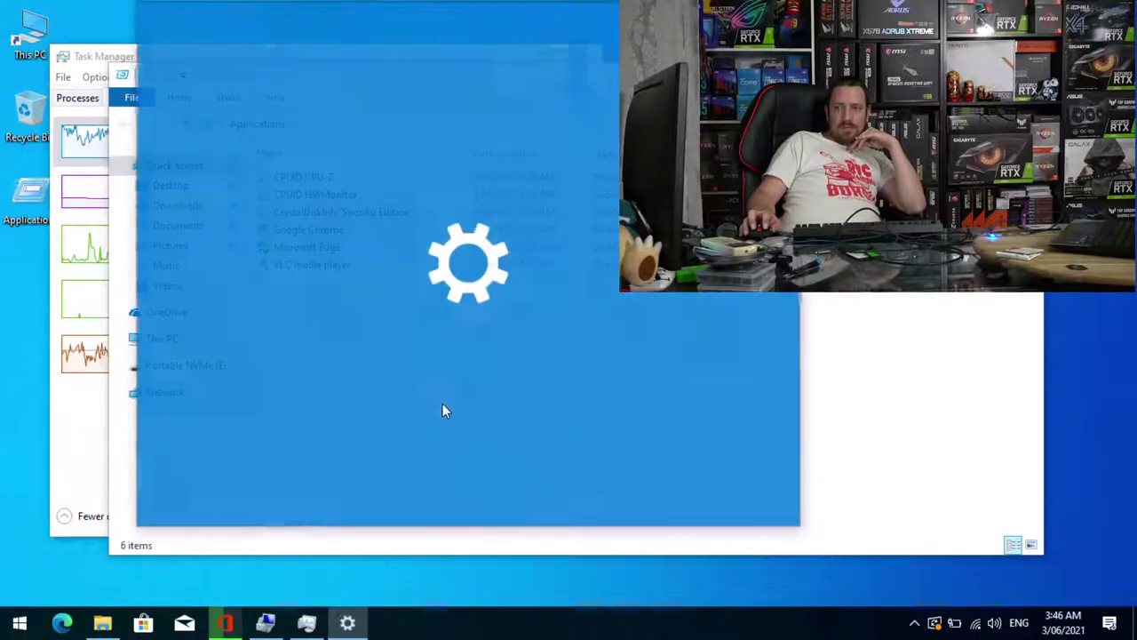
scroll(350, 406, down, 3)
scroll(329, 498, up, 1)
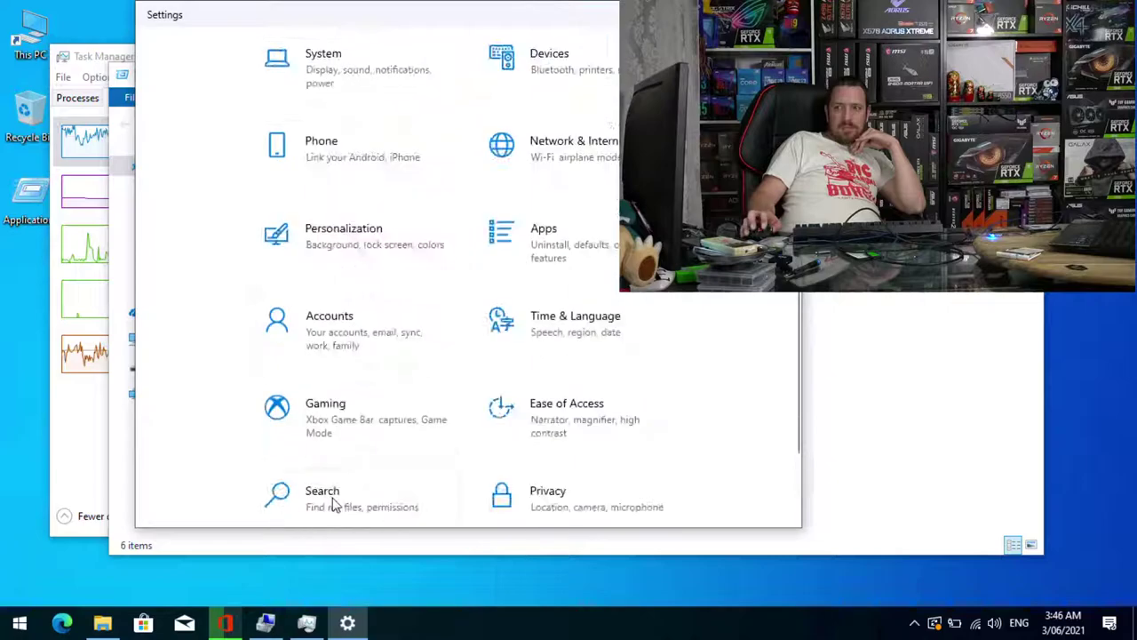
click(330, 503)
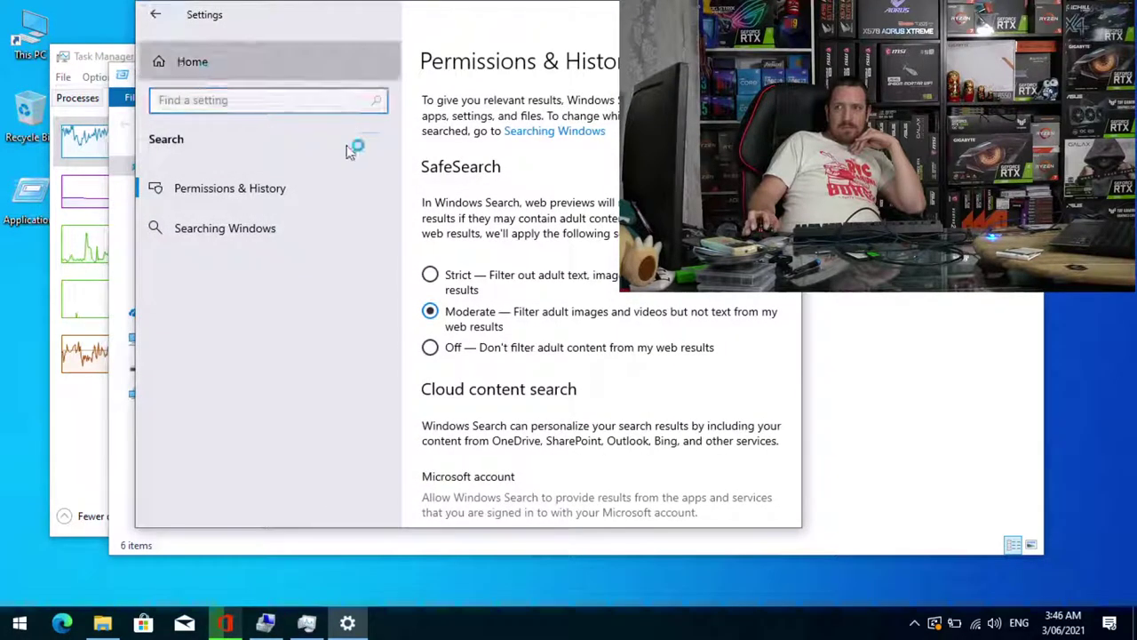
click(193, 65)
- Open Update & Security to see download progress, then show Task Manager's Wi-Fi graph
scroll(424, 255, down, 4)
scroll(419, 272, up, 1)
scroll(330, 498, down, 1)
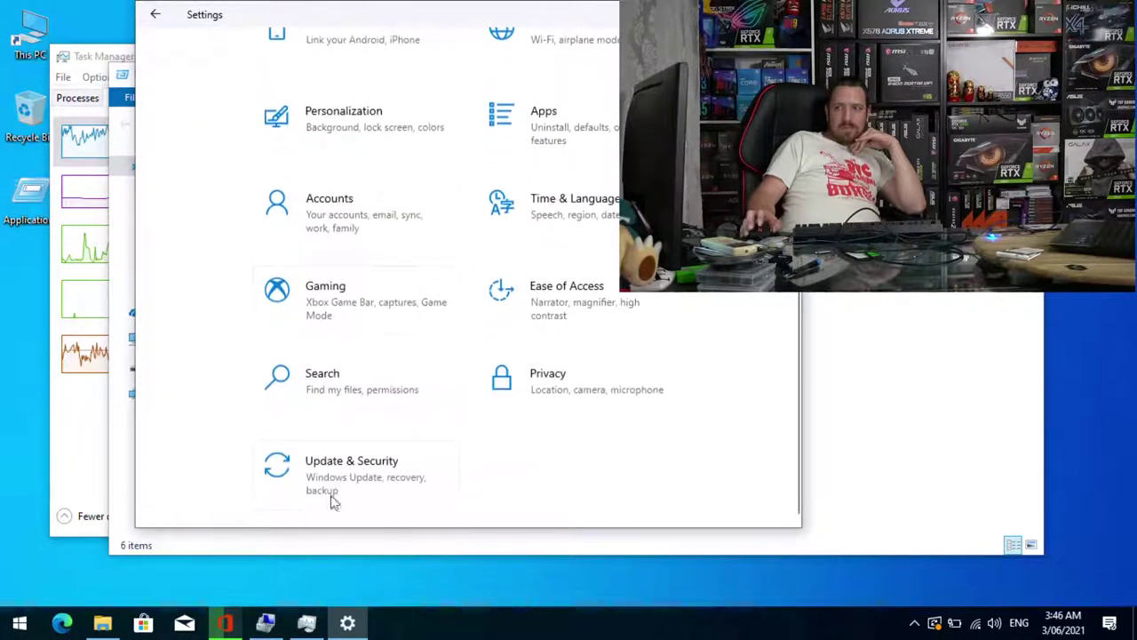
click(355, 485)
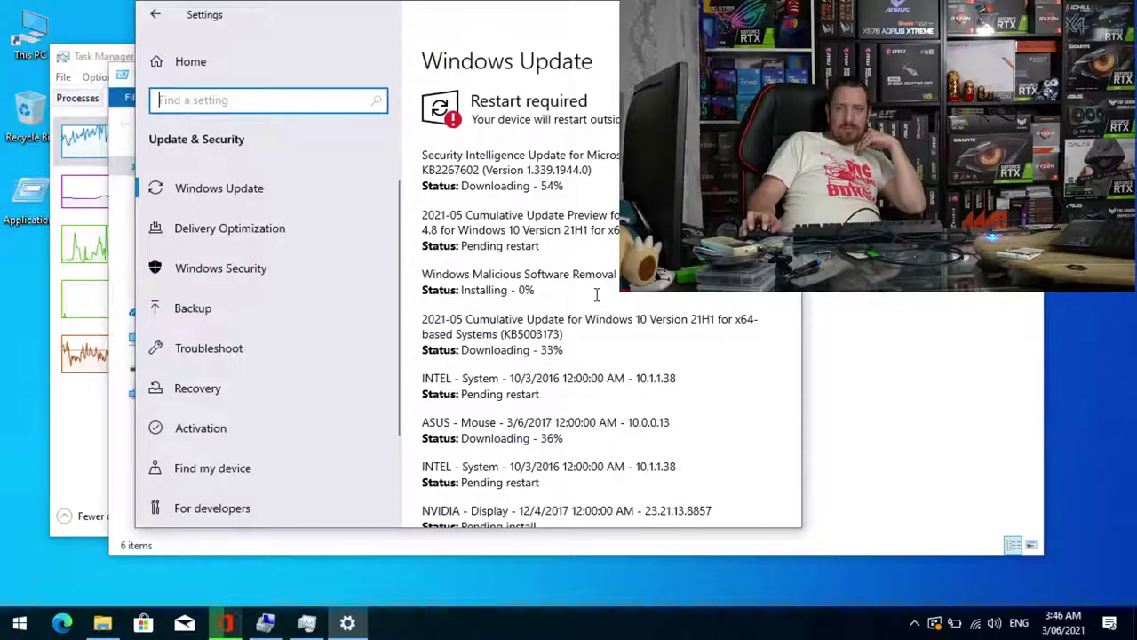
click(307, 624)
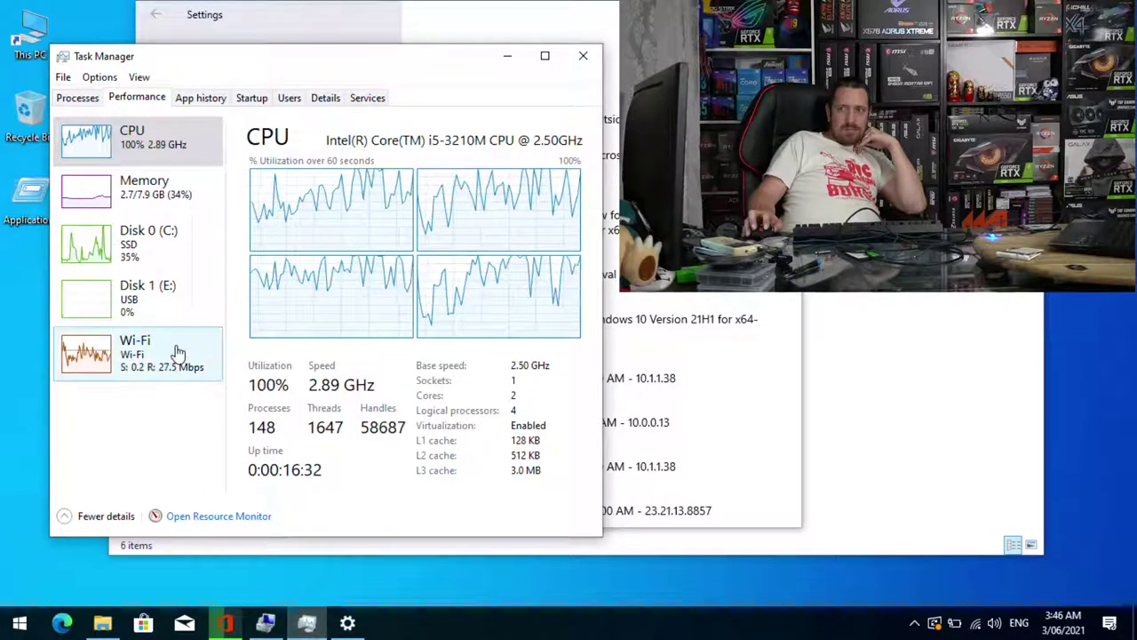
click(177, 353)
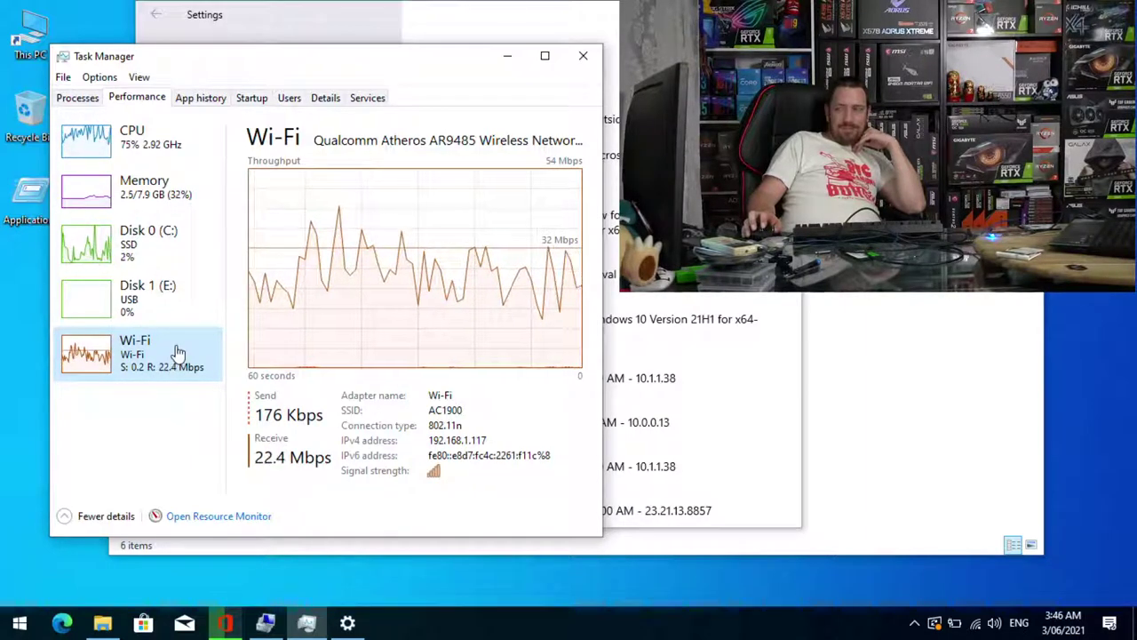
- Return to Device Manager and select the Qualcomm wireless adapter
double_click(22, 206)
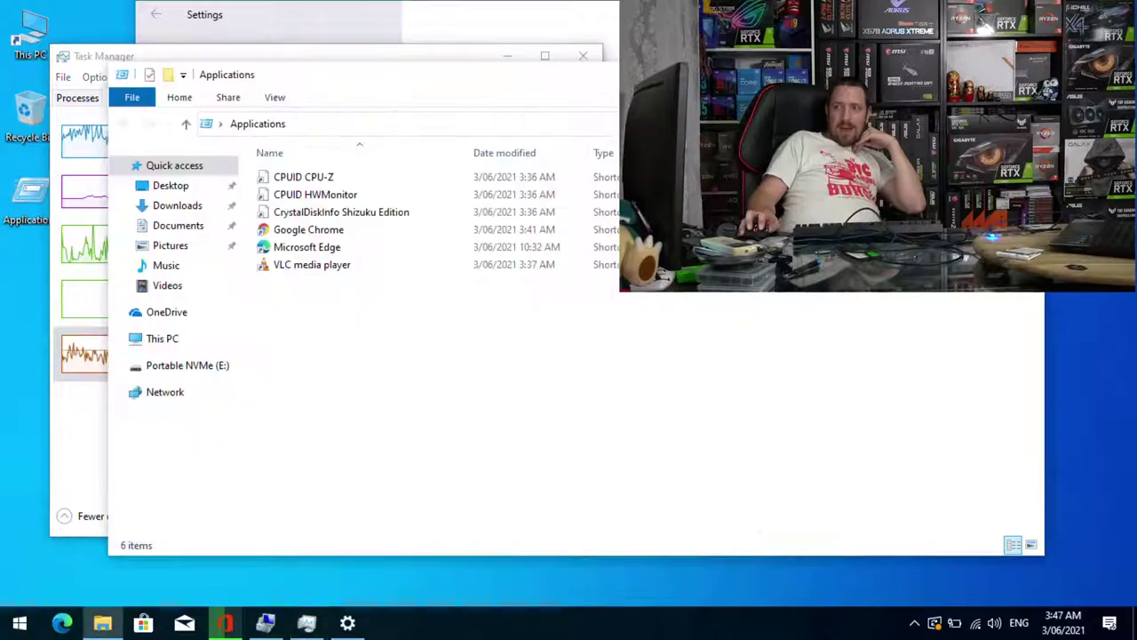
click(265, 624)
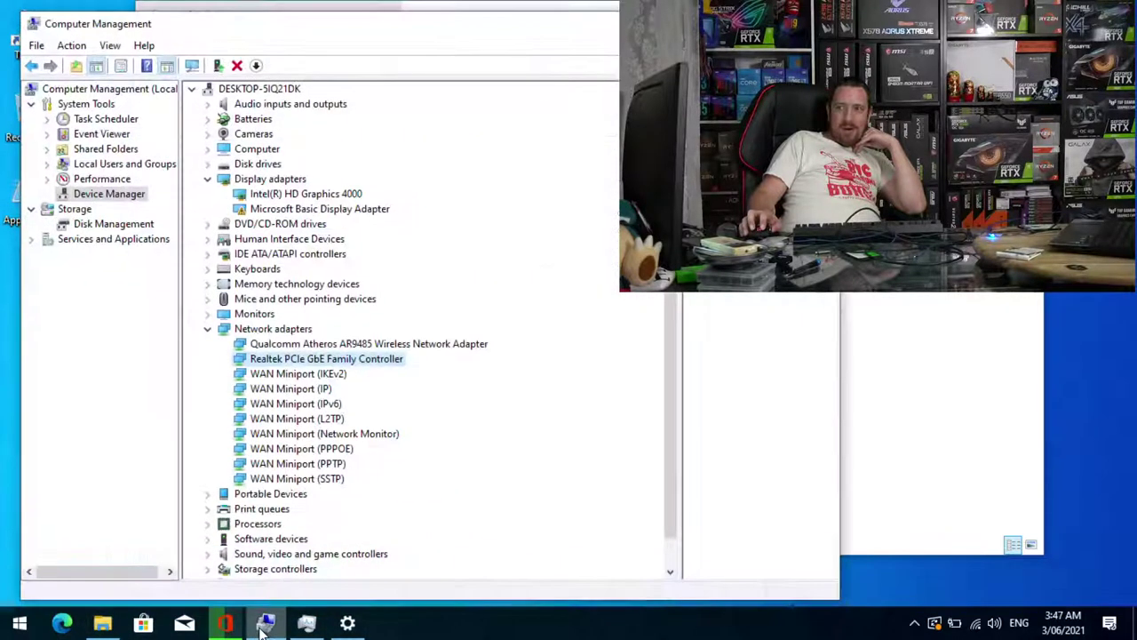
click(325, 345)
- Check the Qualcomm Atheros AR9485 adapter's status in Properties, then return to Windows Update
right_click(325, 344)
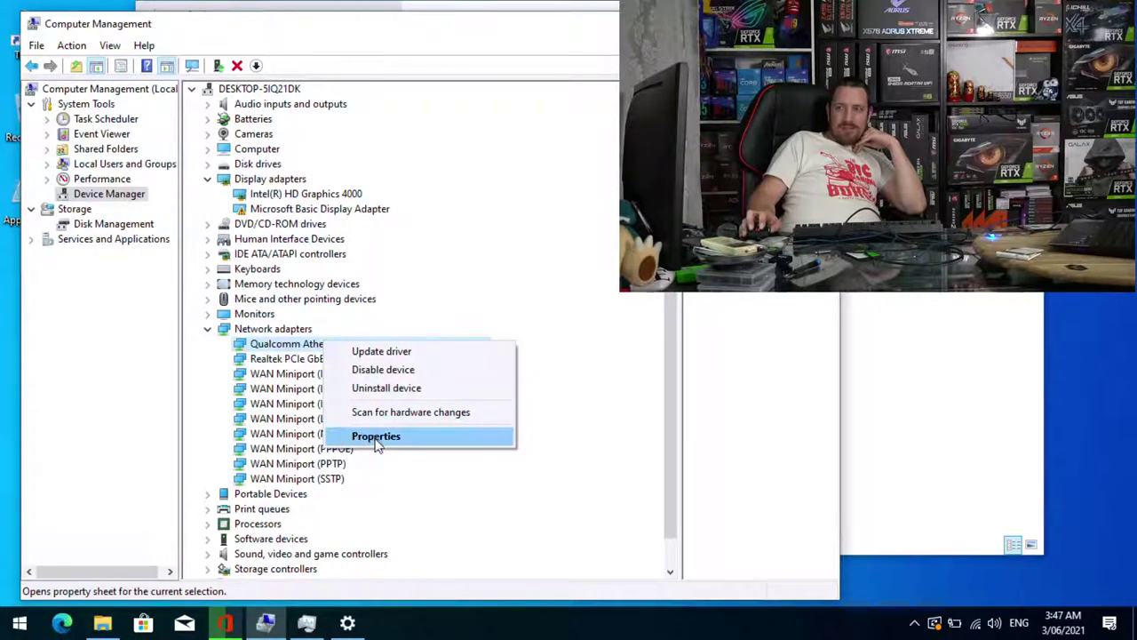
click(376, 437)
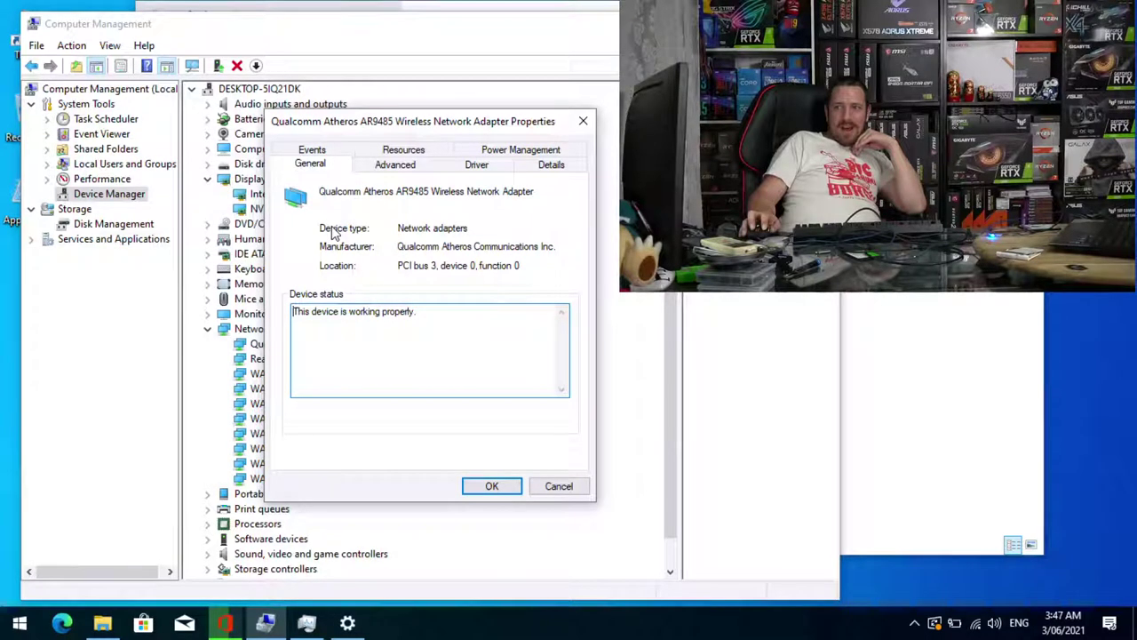
click(569, 488)
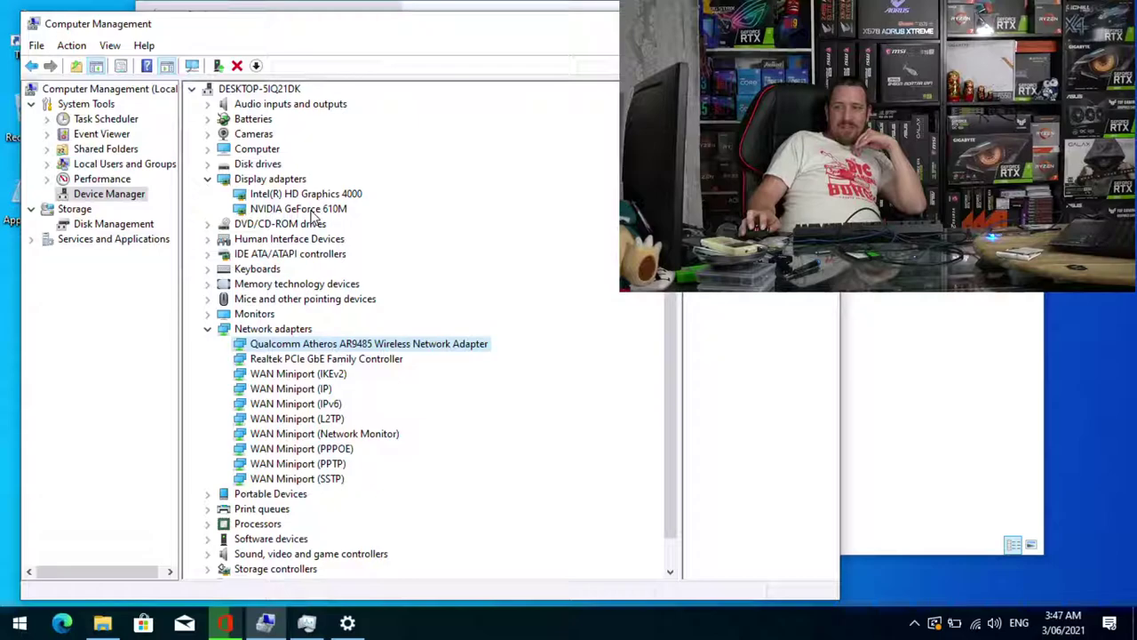
click(347, 623)
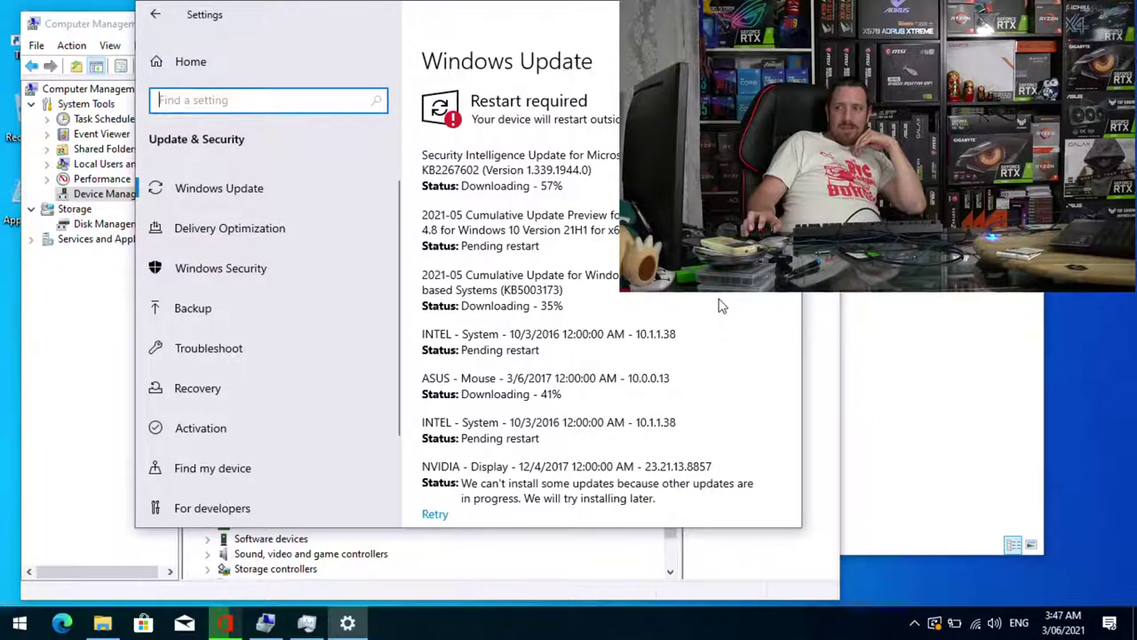
- Scroll the Windows Update page as it checks for updates, then return to Device Manager
scroll(721, 305, down, 3)
scroll(721, 305, up, 2)
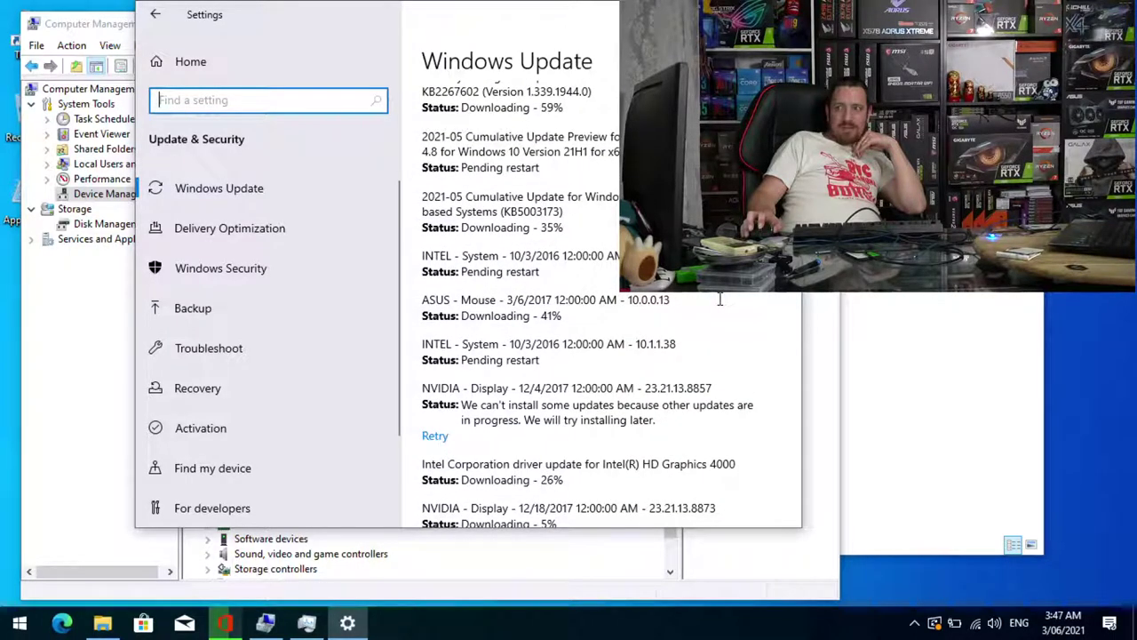
click(434, 436)
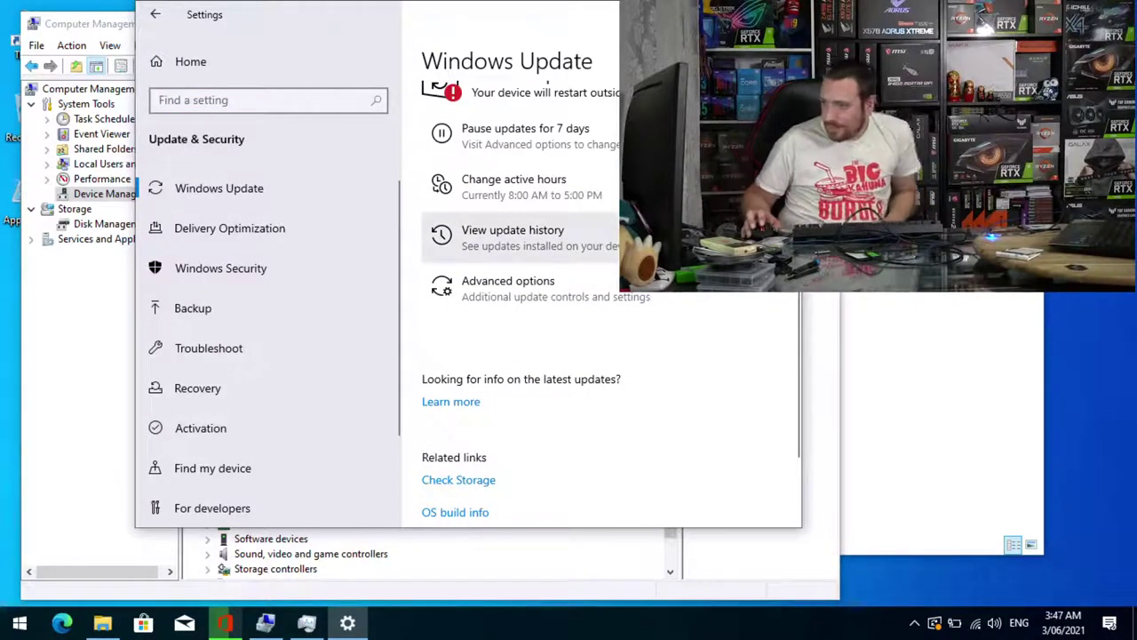
scroll(406, 472, down, 1)
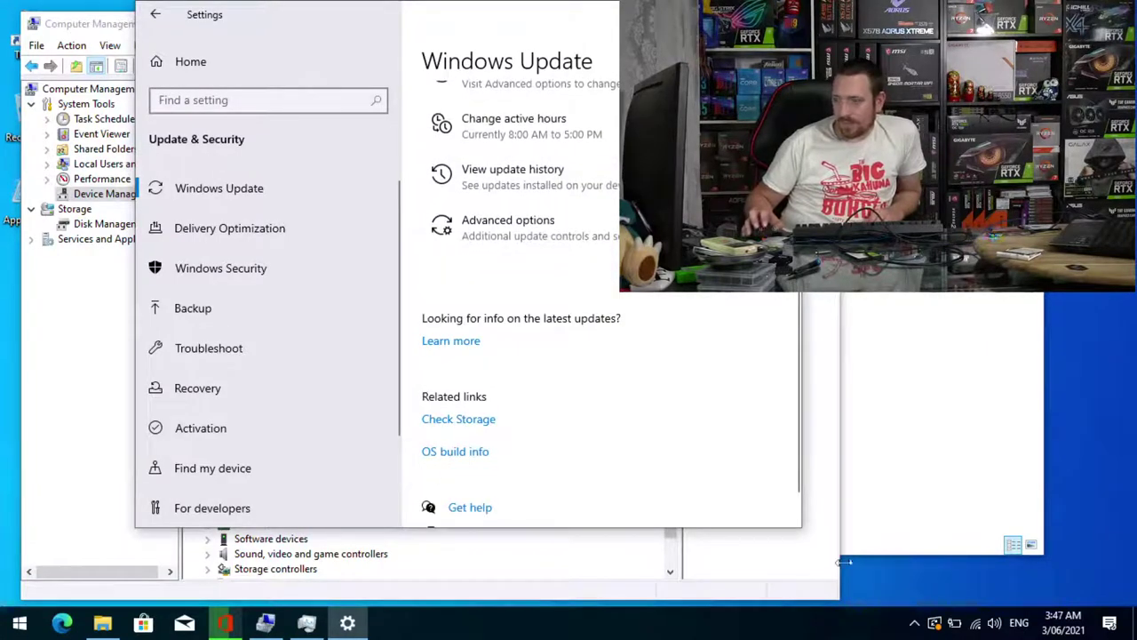
mouse_move(232, 629)
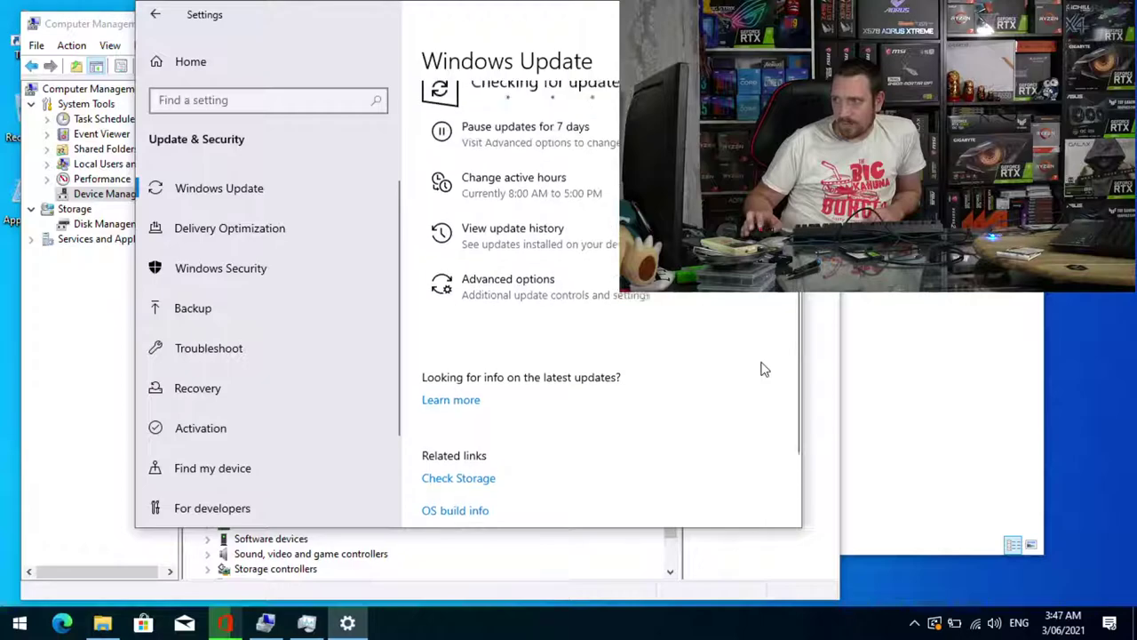
click(626, 601)
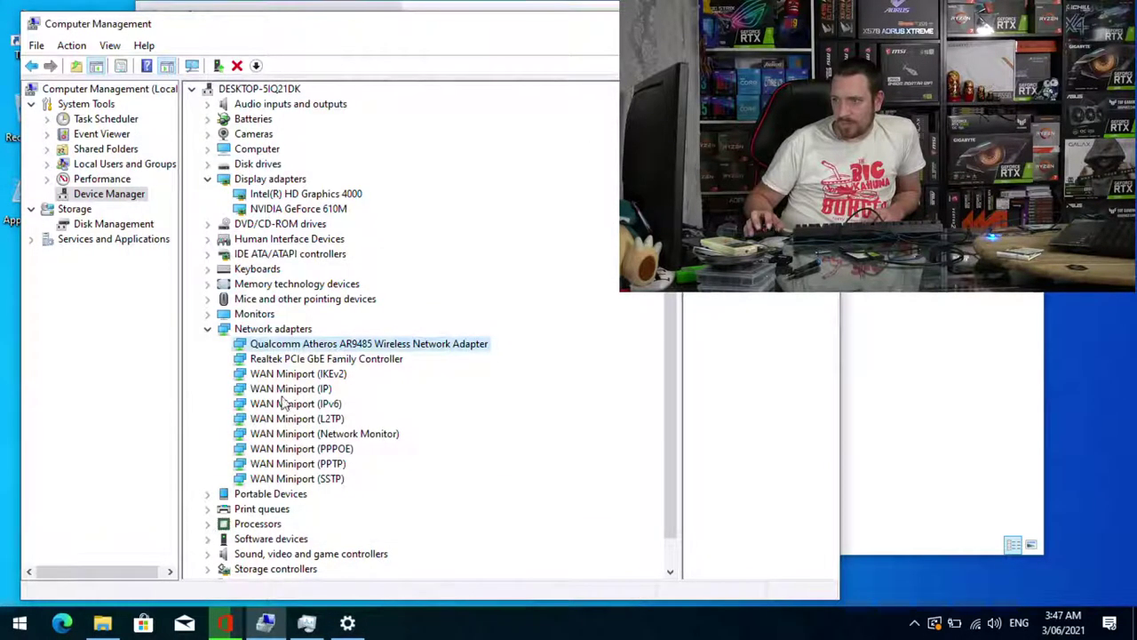
- Review every tab of the Realtek PCIe GbE Family Controller properties and close them with OK
click(314, 359)
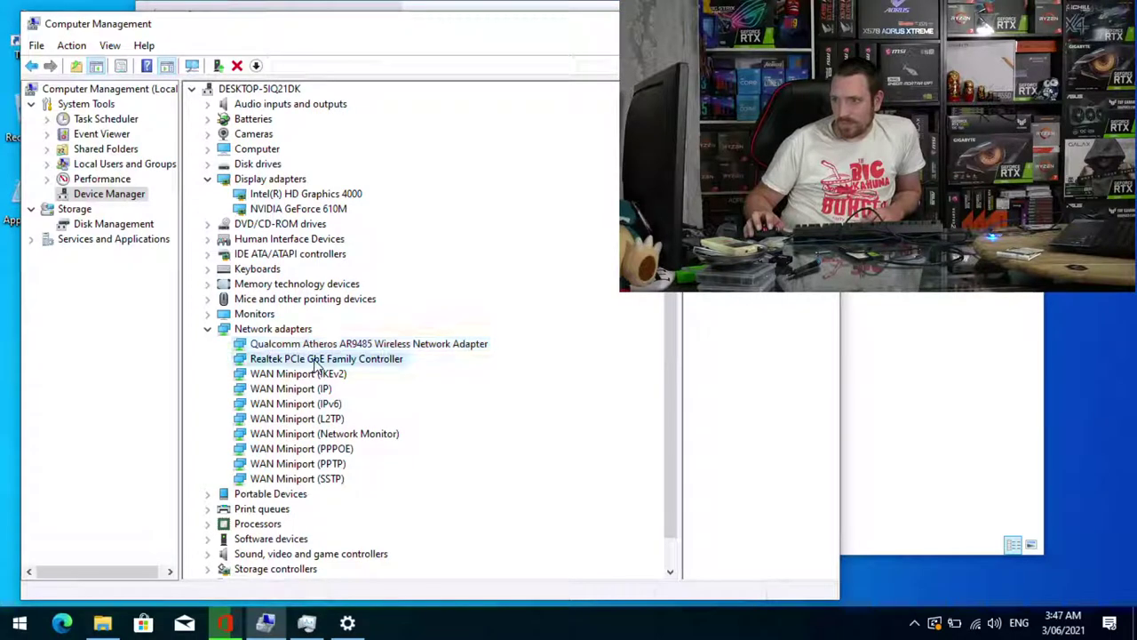
right_click(316, 365)
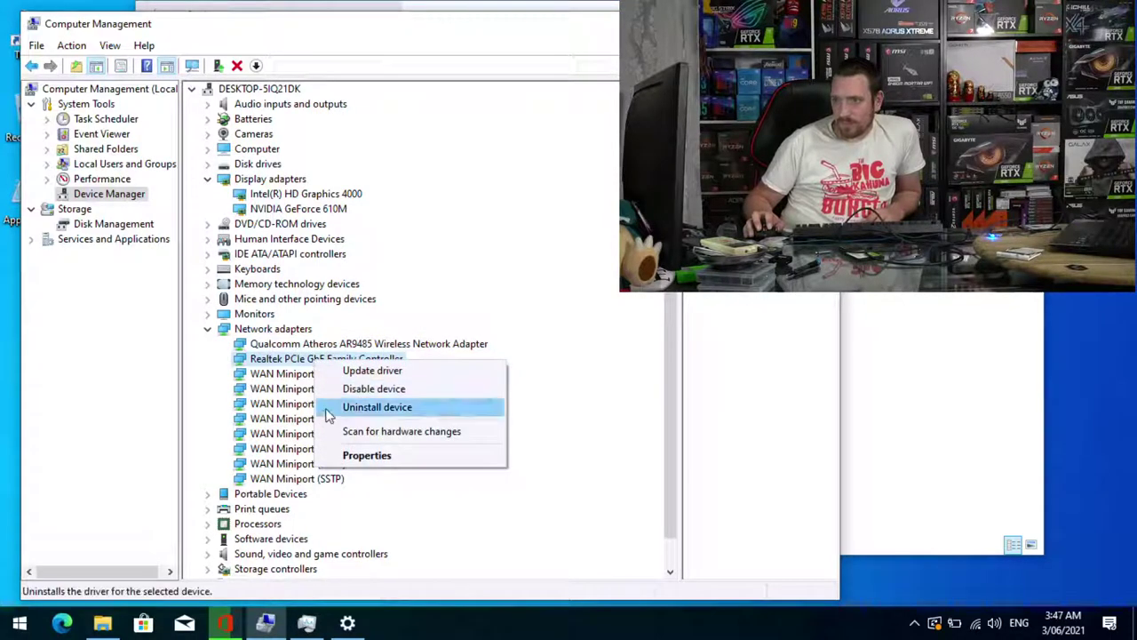
click(348, 456)
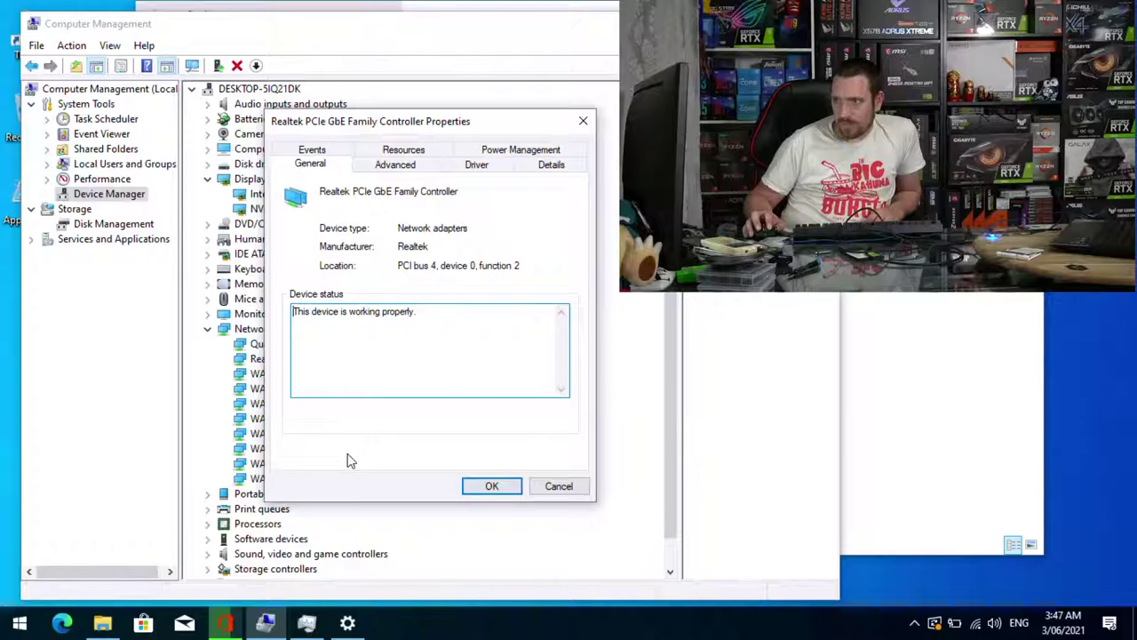
click(395, 164)
click(476, 165)
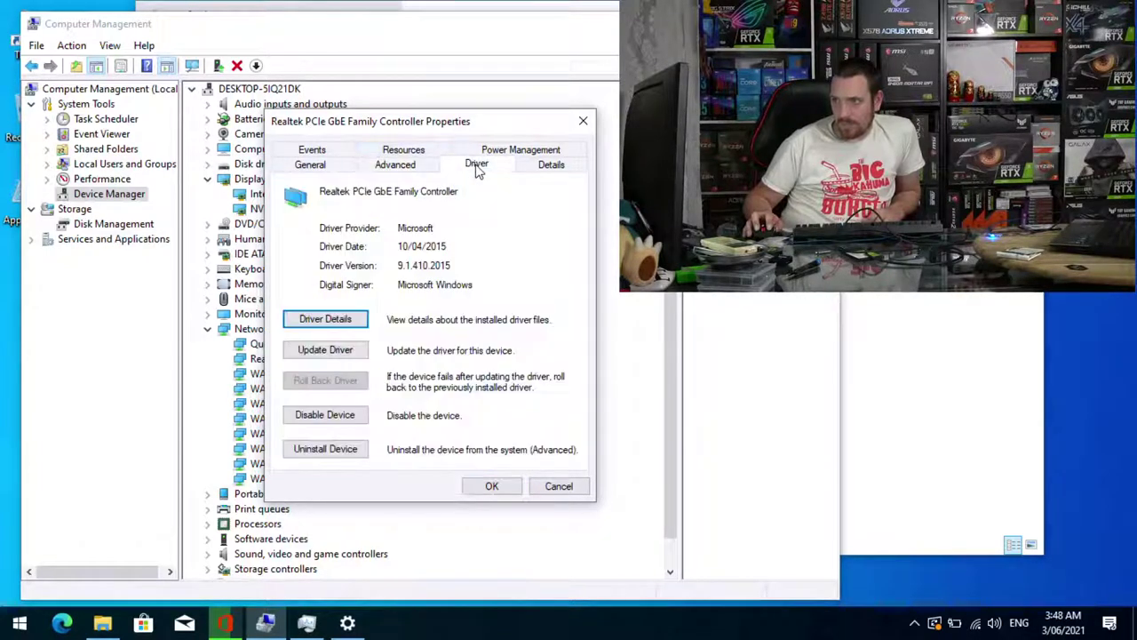
click(539, 167)
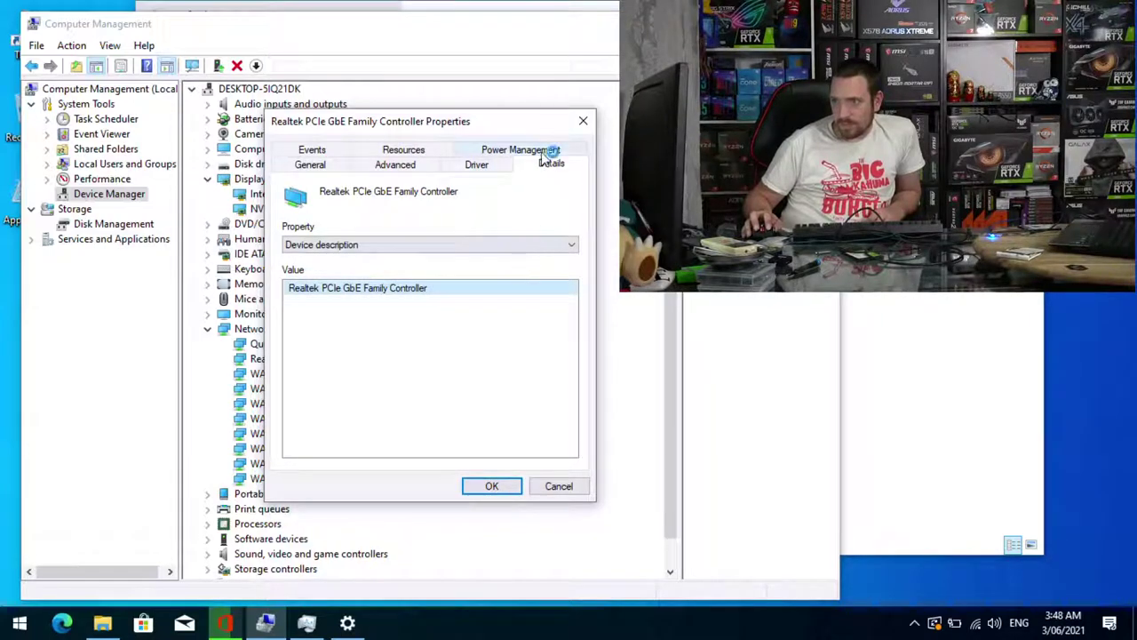
click(547, 151)
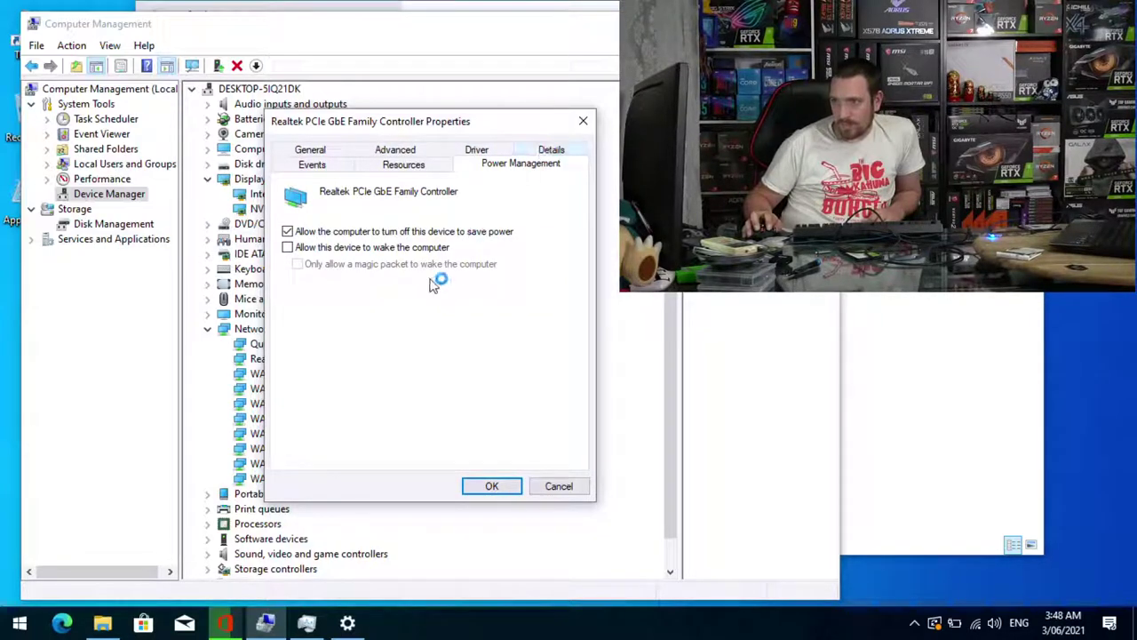
click(425, 166)
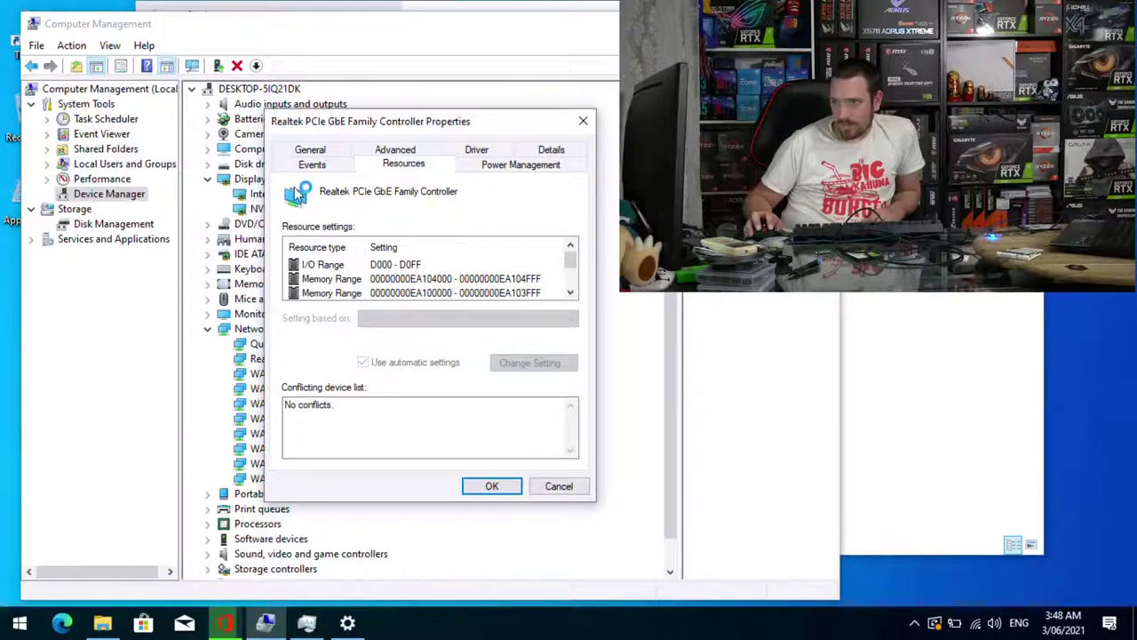
click(322, 169)
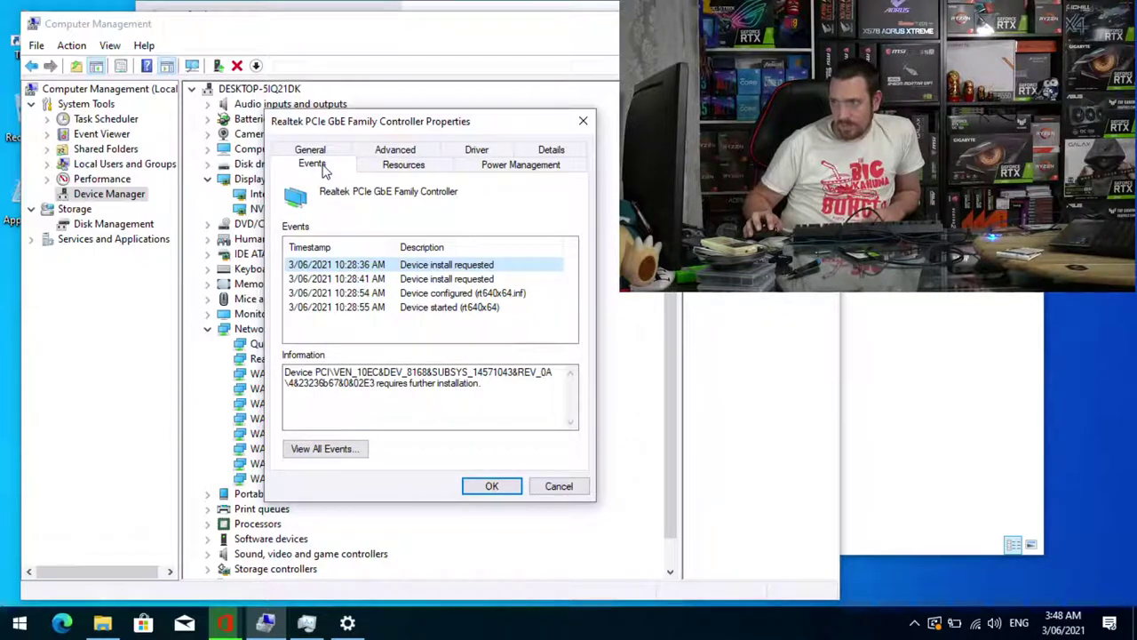
click(496, 486)
click(302, 619)
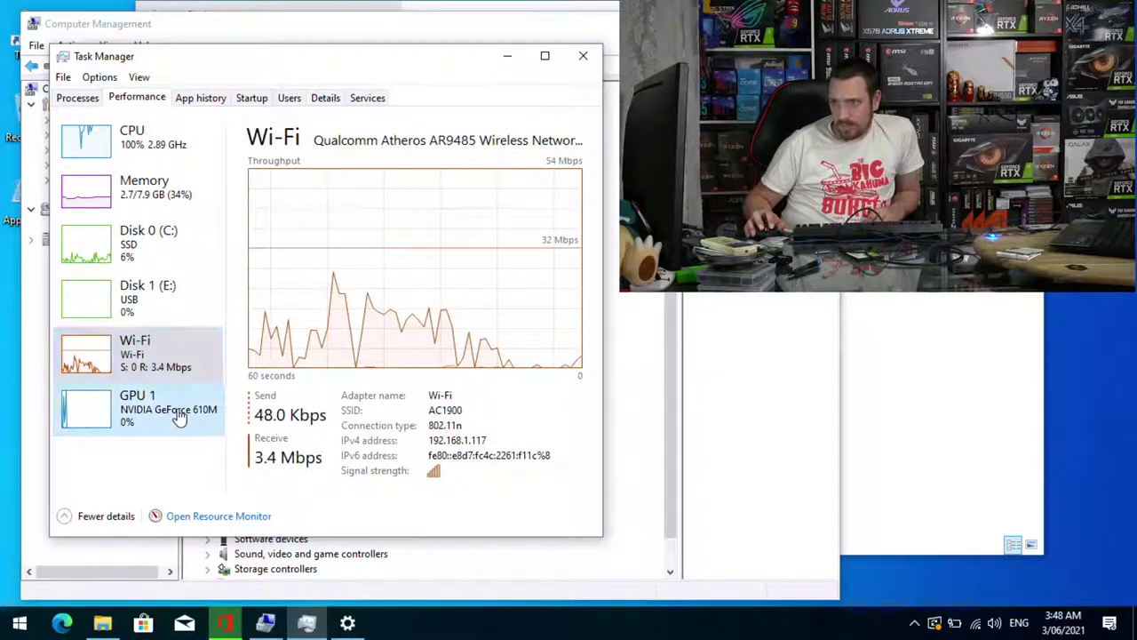
- Select GPU 1, NVIDIA GeForce 610M, in Task Manager, then bring up the Office installer
click(178, 413)
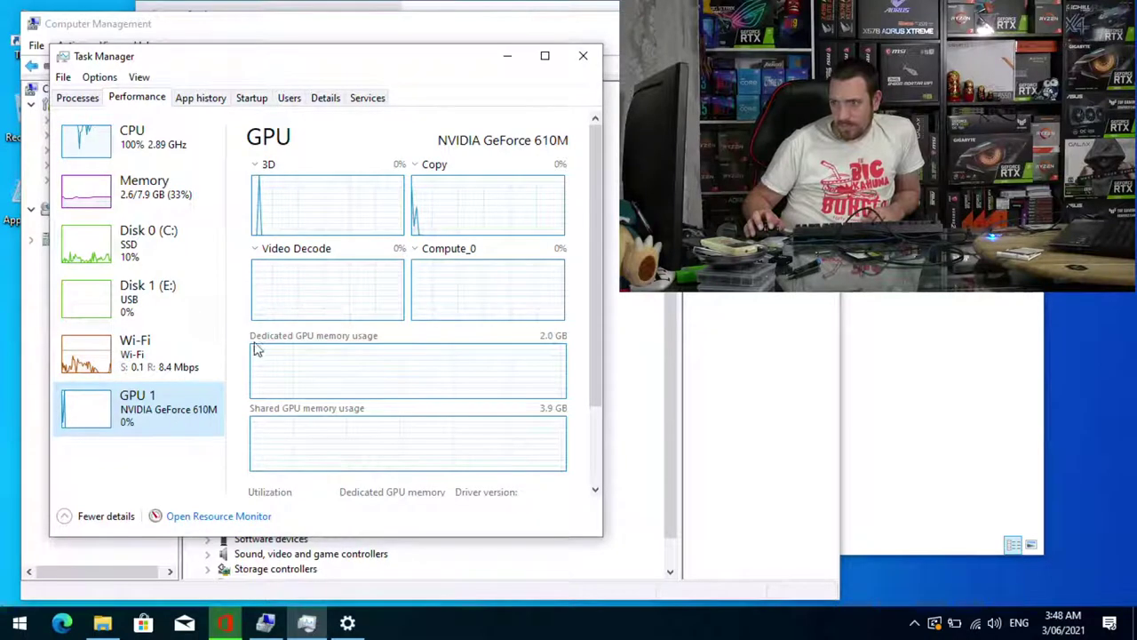
click(677, 387)
click(229, 625)
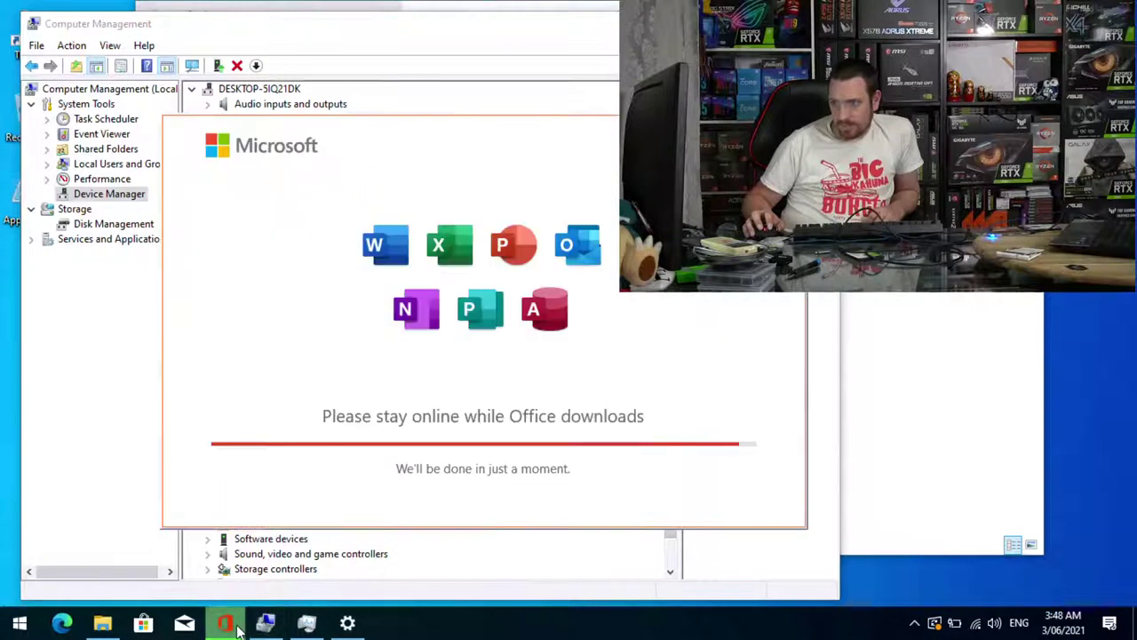
- Check Task Manager, the Windows Update downloads including the NVIDIA driver, and the Device Manager list
click(306, 625)
click(346, 625)
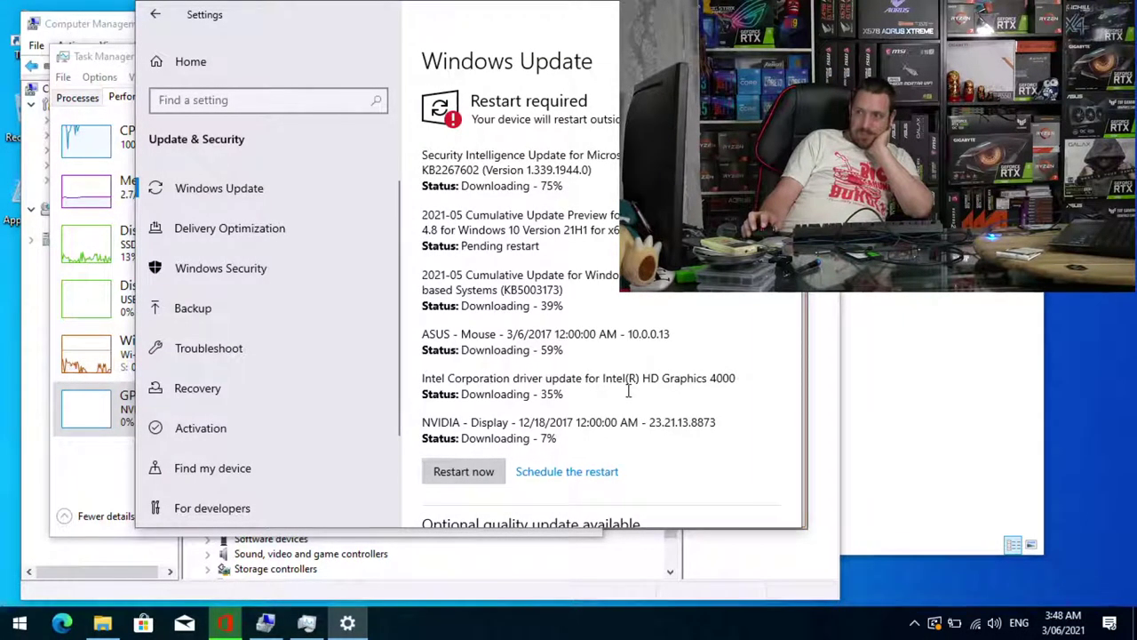
click(462, 599)
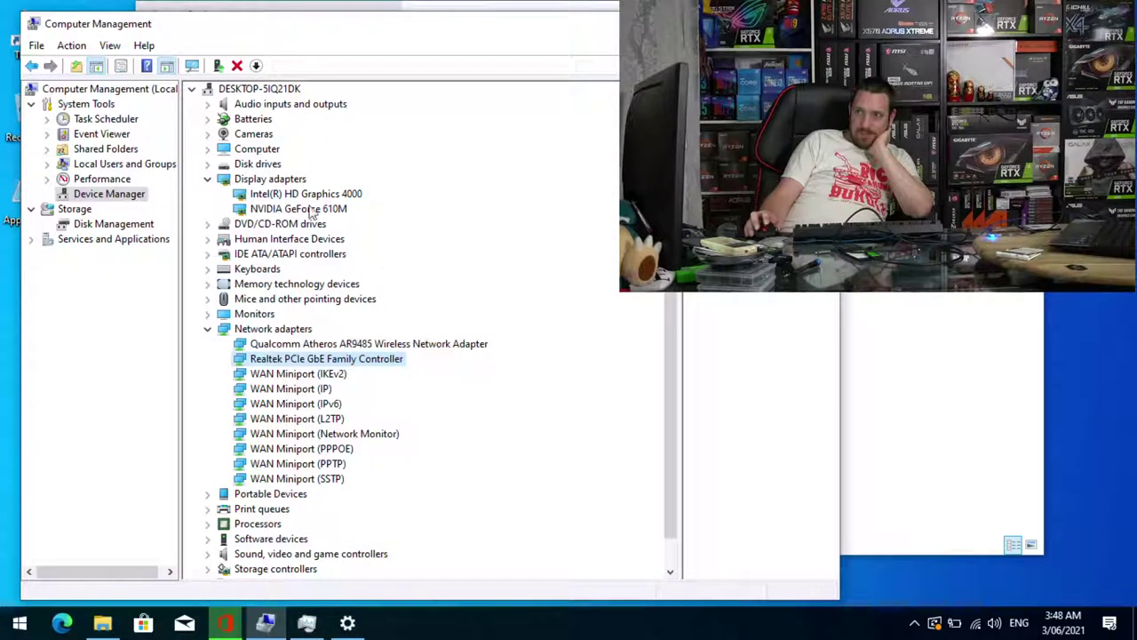
scroll(444, 535, down, 1)
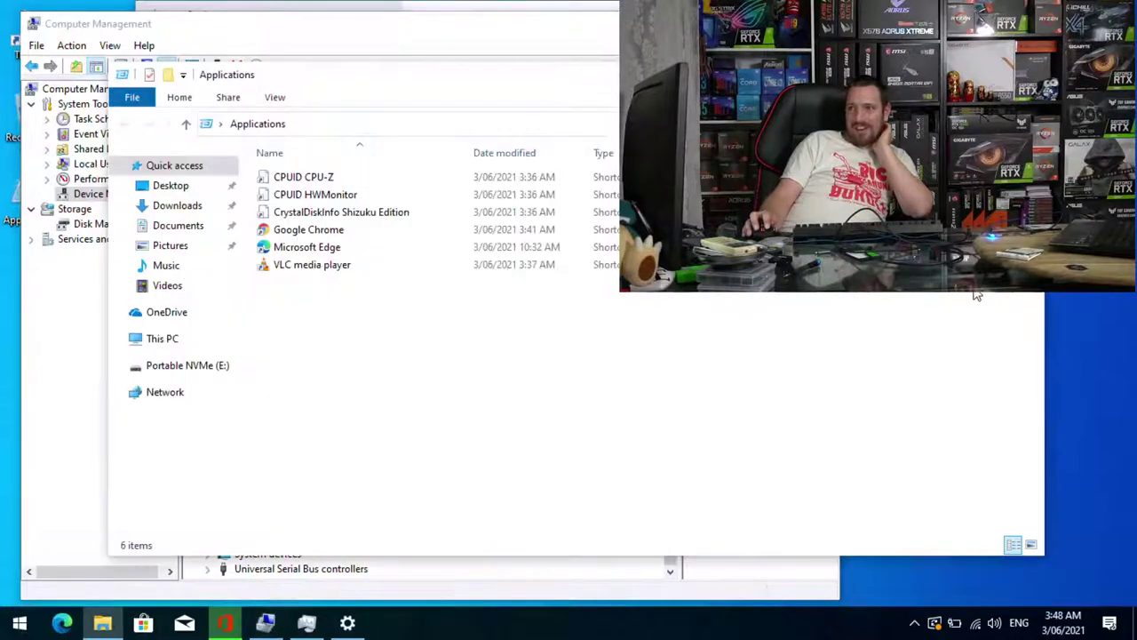
- Recheck Device Manager and Windows Update, then return to the Applications folder window
click(517, 37)
click(347, 625)
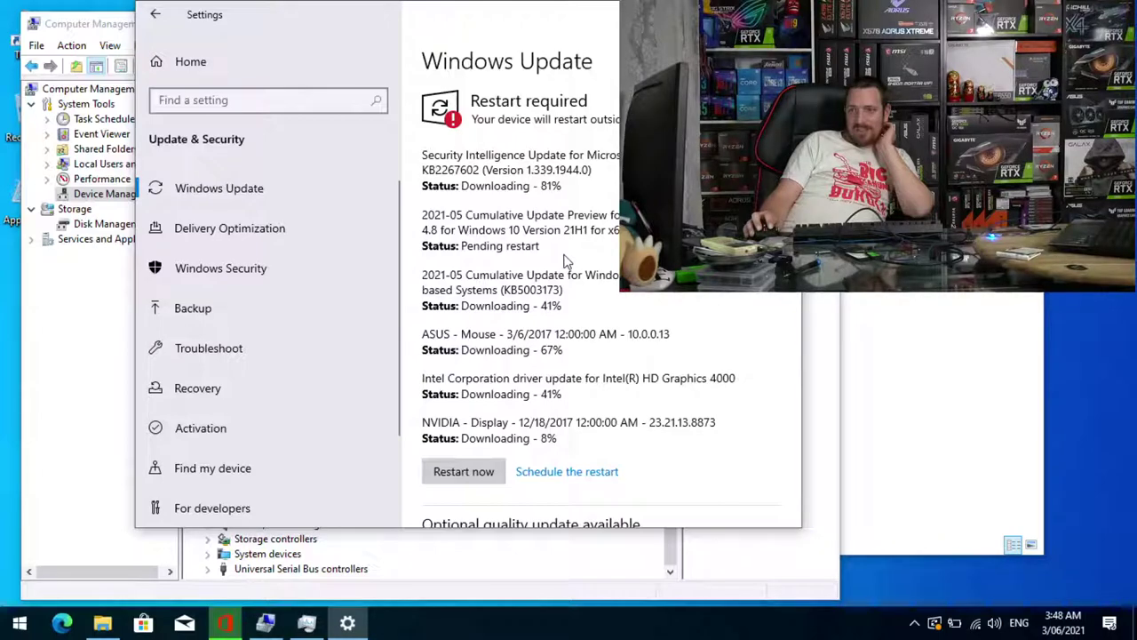
mouse_move(103, 624)
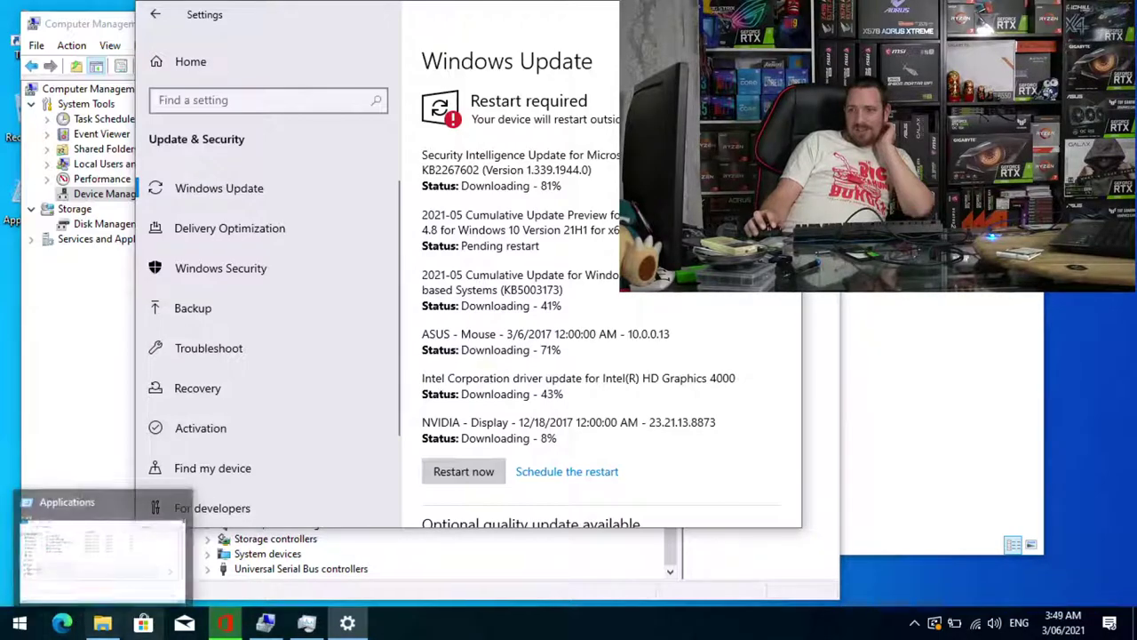
click(102, 551)
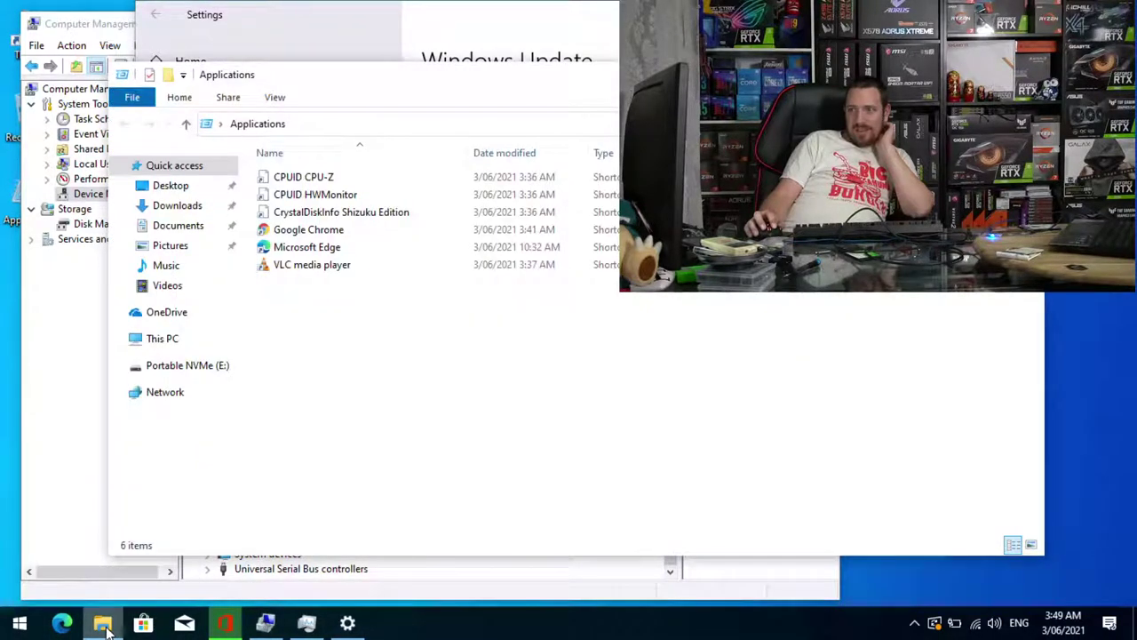
- Browse to Setup\Setup on Portable NVMe (E:) and select the Unigine_Heaven-4.0 installer
click(183, 373)
double_click(286, 229)
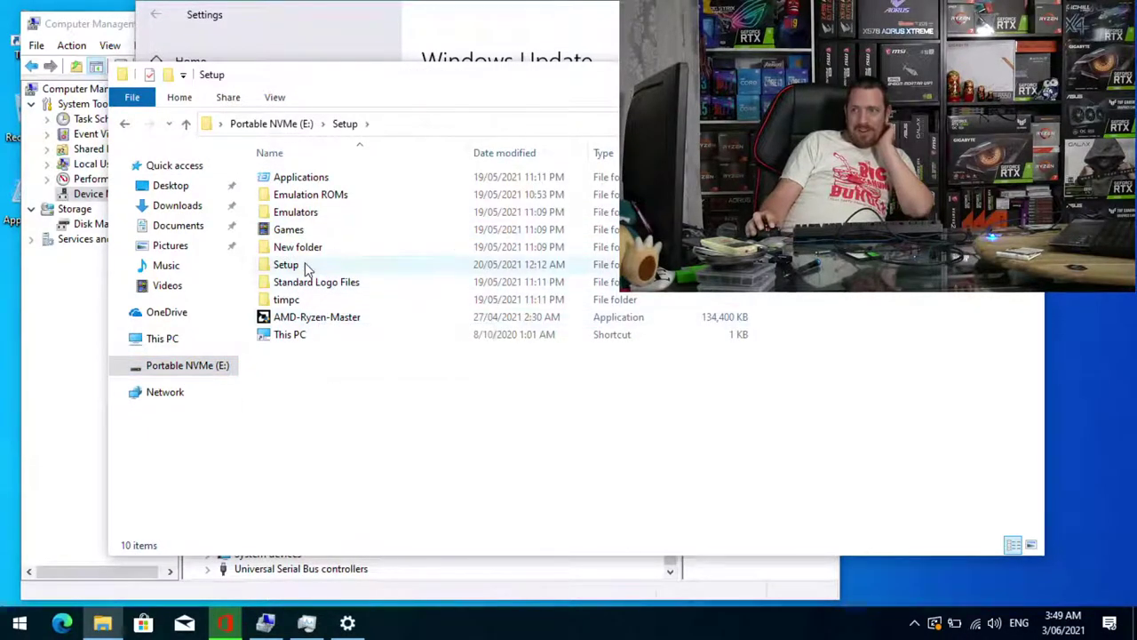
double_click(286, 264)
scroll(374, 391, down, 5)
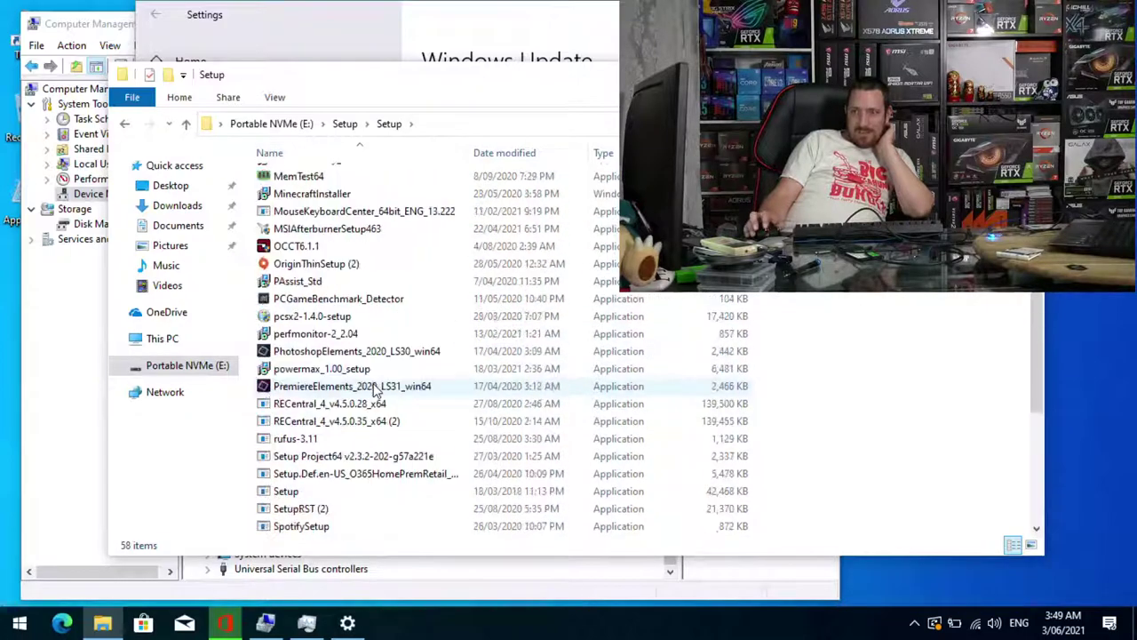
scroll(375, 391, down, 4)
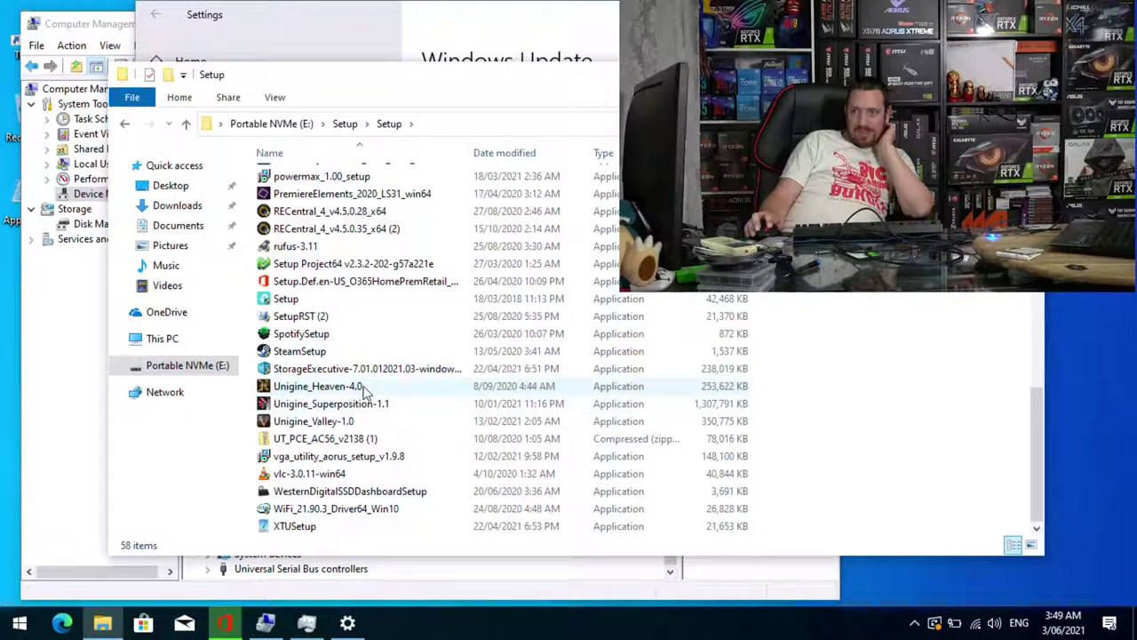
click(364, 391)
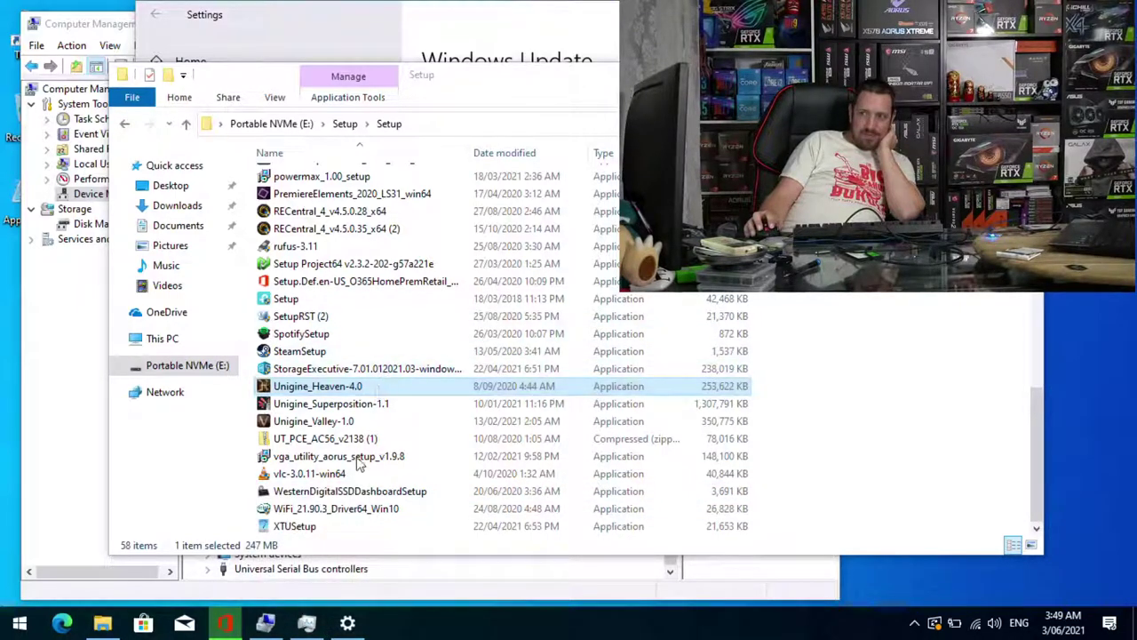
- Install Heaven Benchmark, accepting the licence and keeping the default user information and install location
click(349, 625)
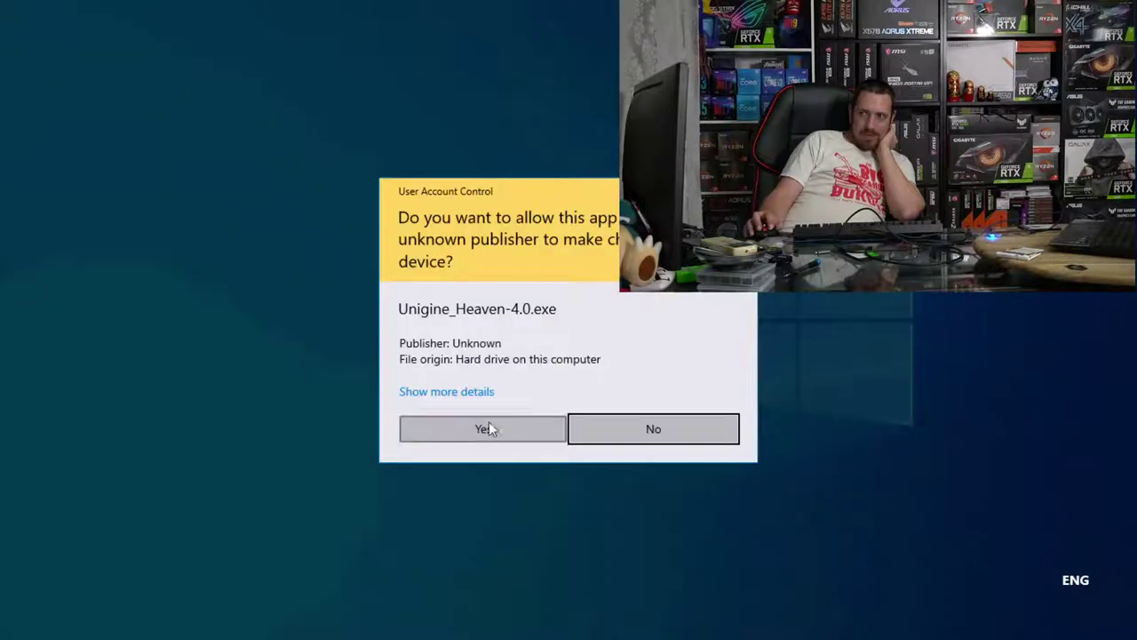
click(488, 426)
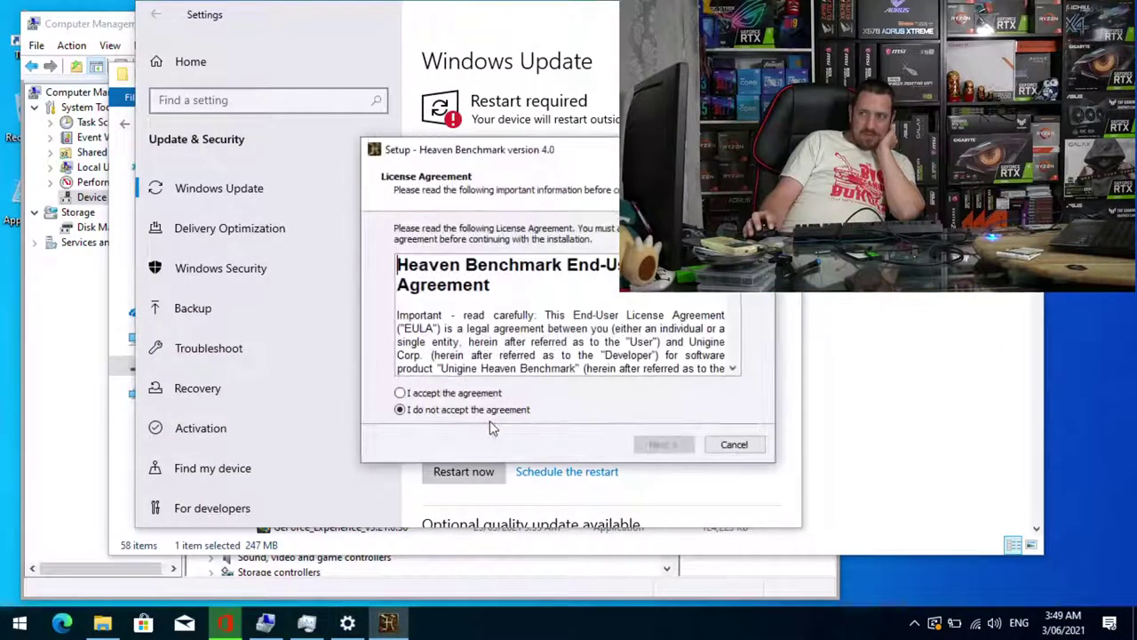
click(479, 400)
click(662, 446)
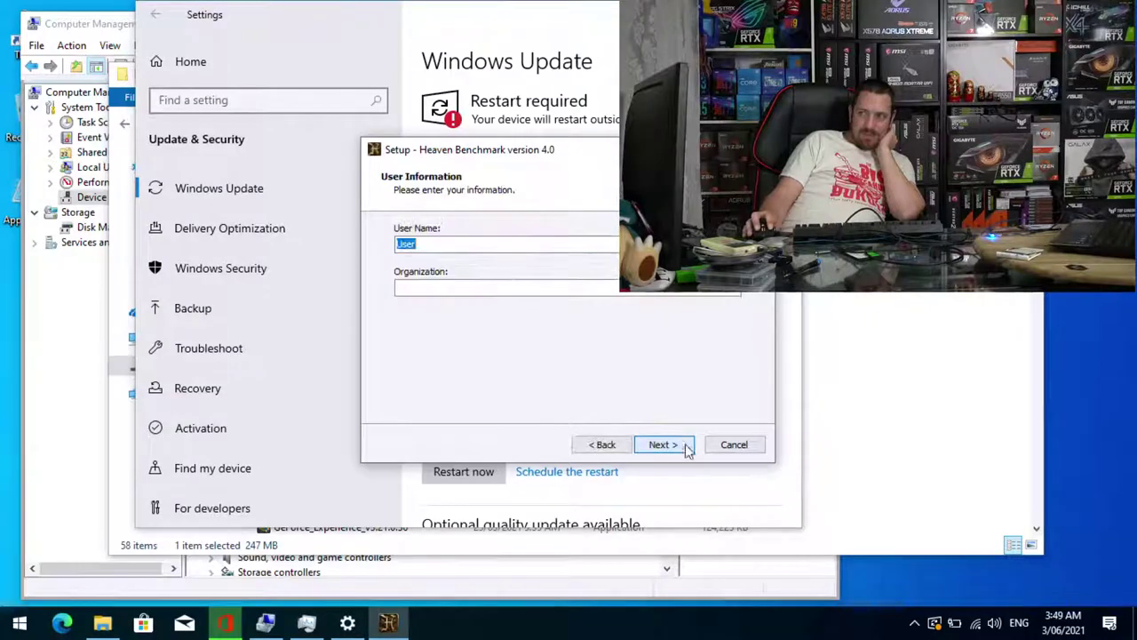
click(679, 449)
click(678, 451)
click(678, 452)
click(664, 445)
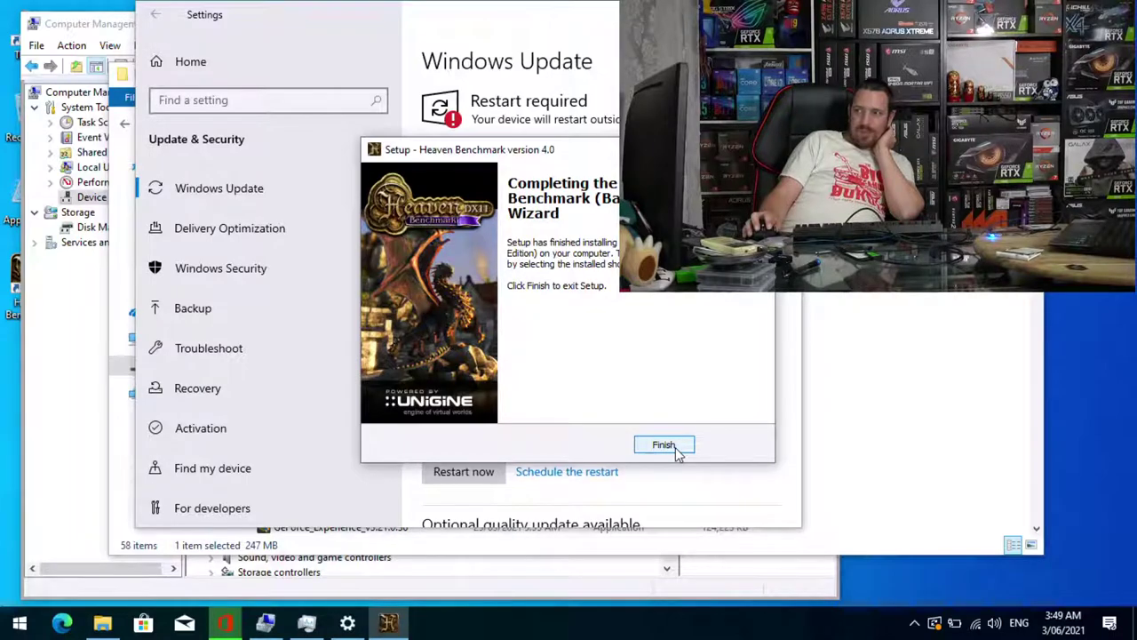
click(665, 446)
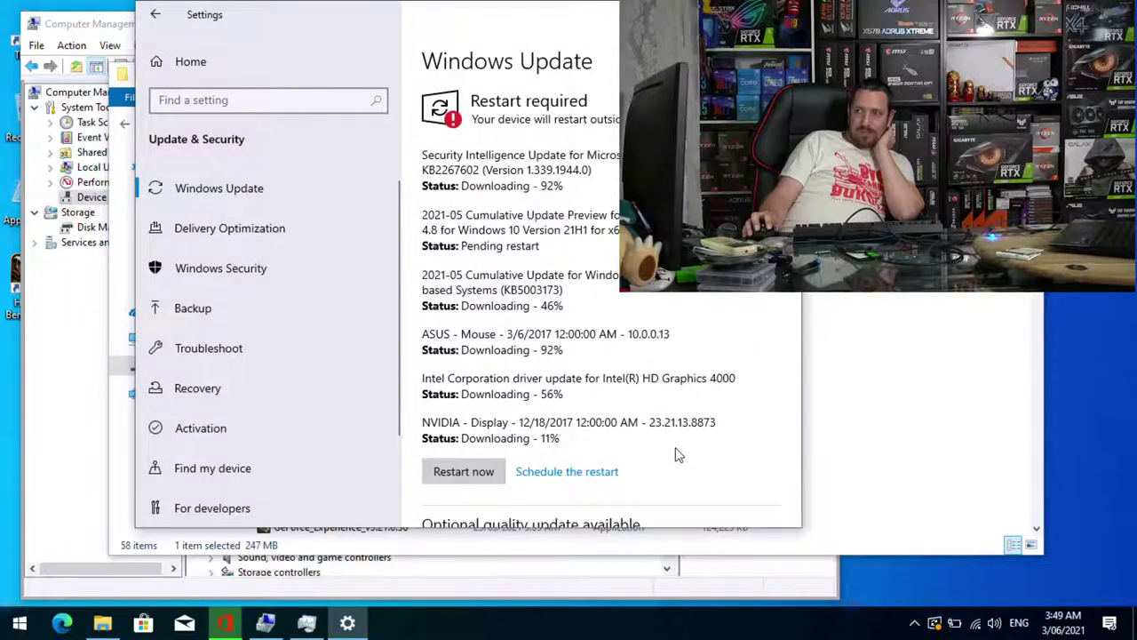
- Launch Heaven Benchmark from its desktop shortcut and agree to the licence
click(13, 307)
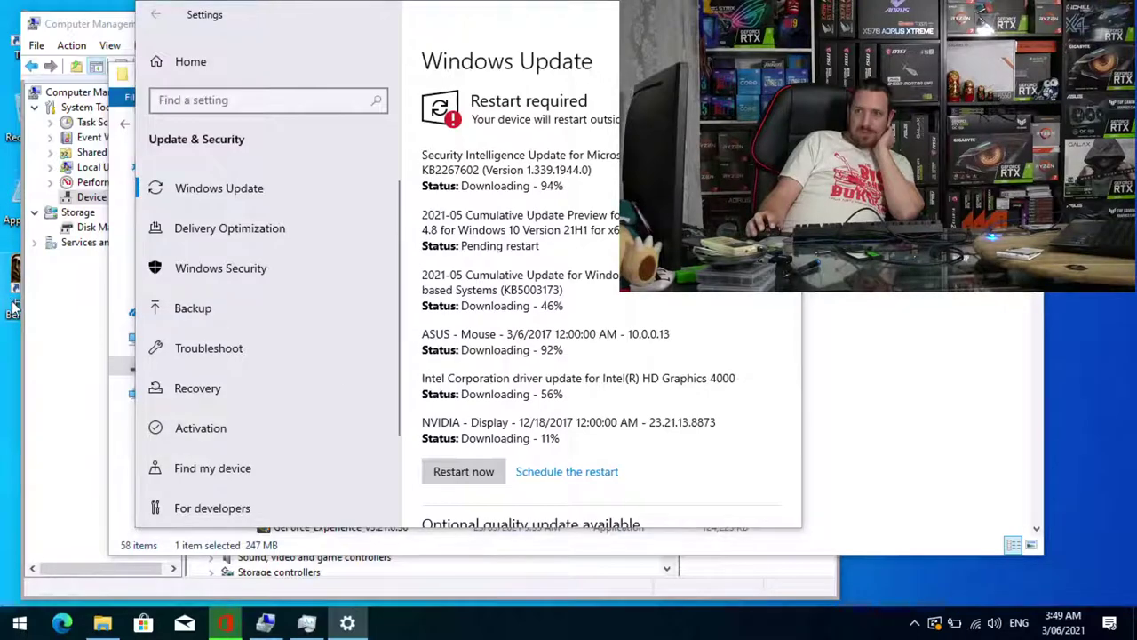
double_click(14, 306)
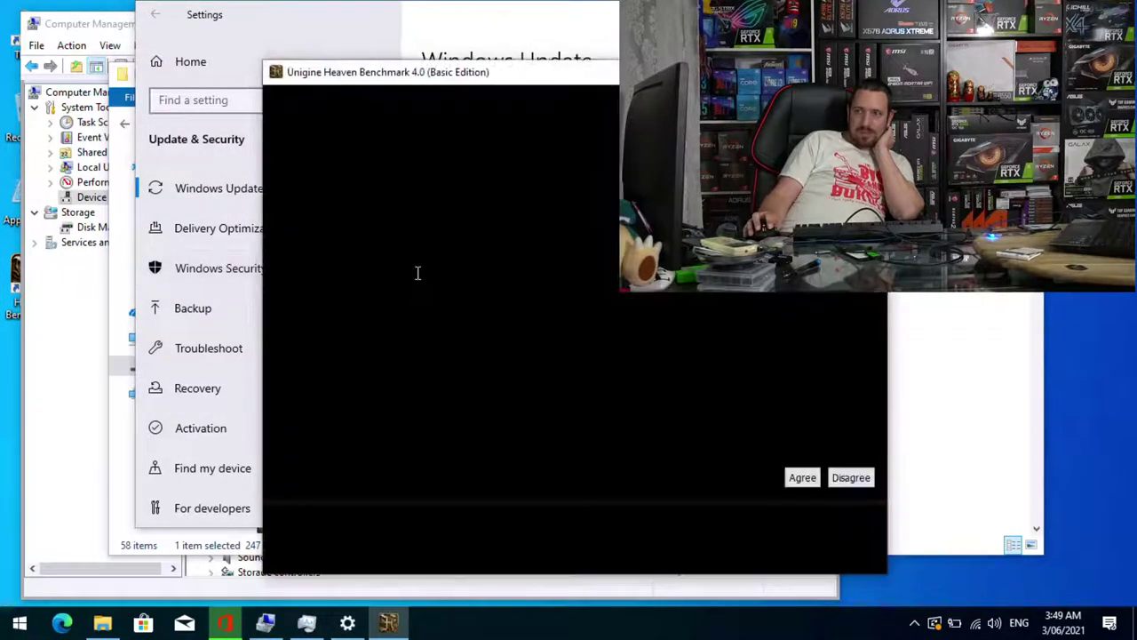
click(802, 477)
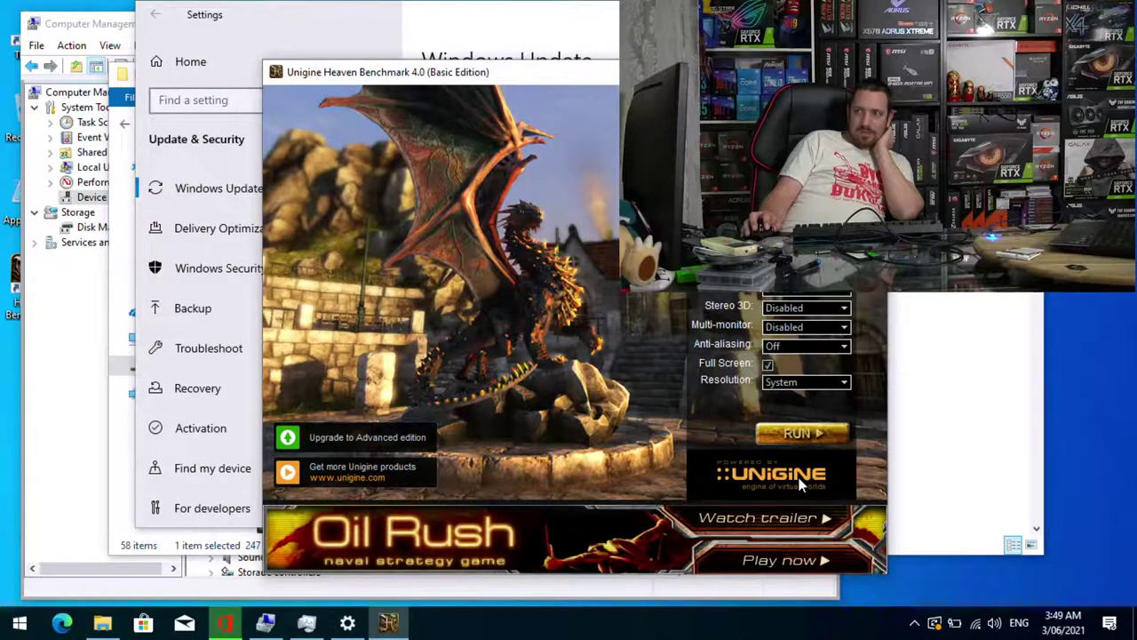
- Run the Heaven airship scene, then quit it and skip the credits back to the launcher
click(802, 435)
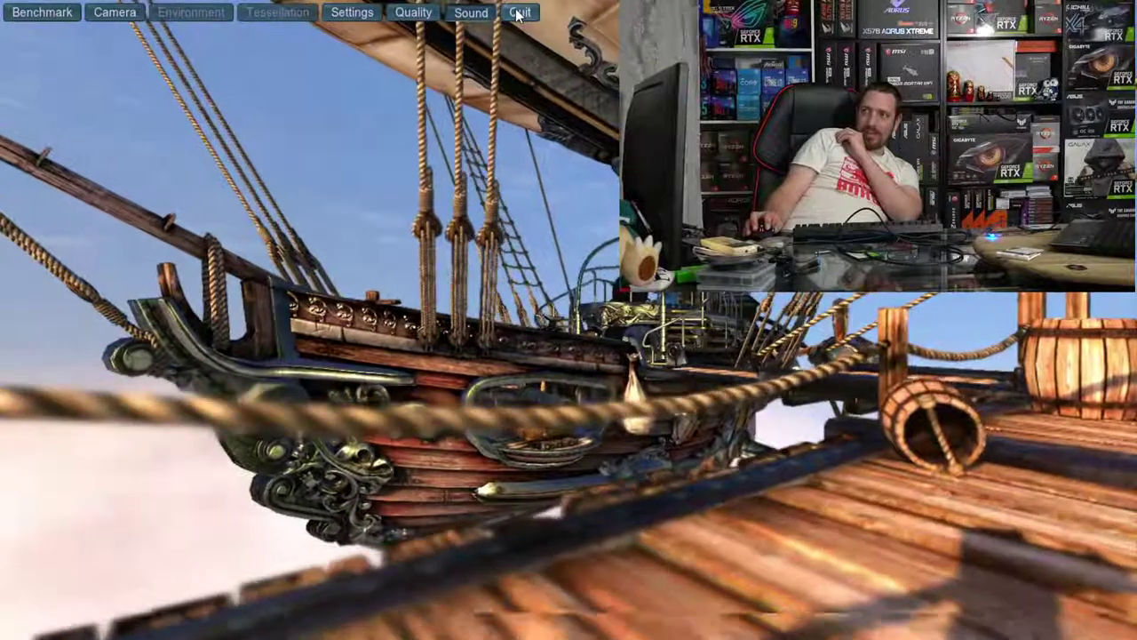
click(520, 13)
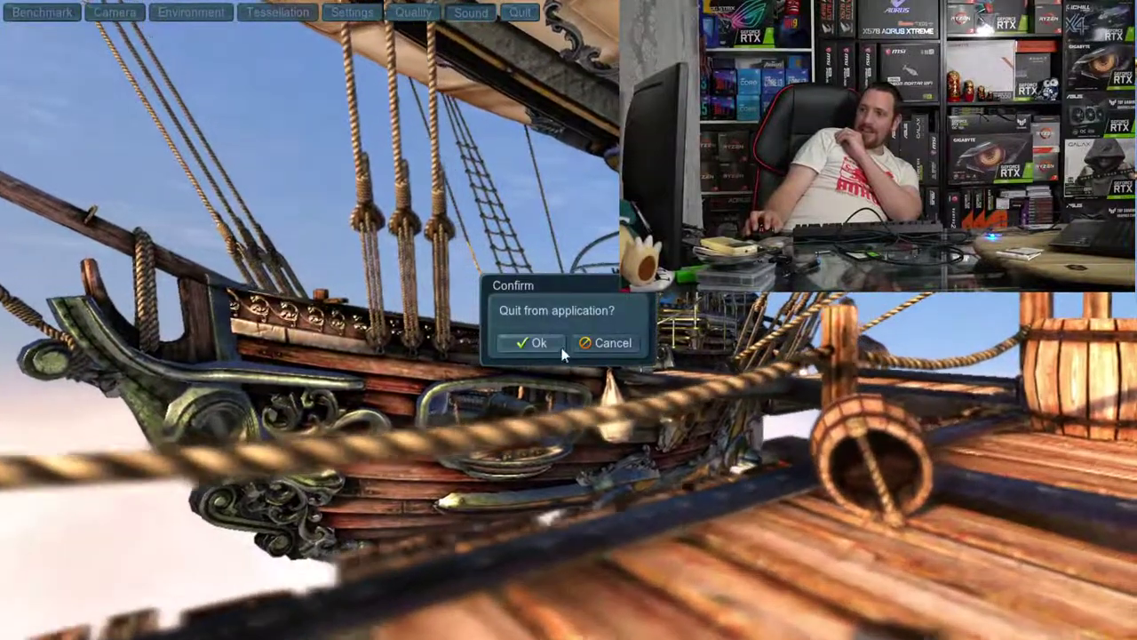
click(561, 352)
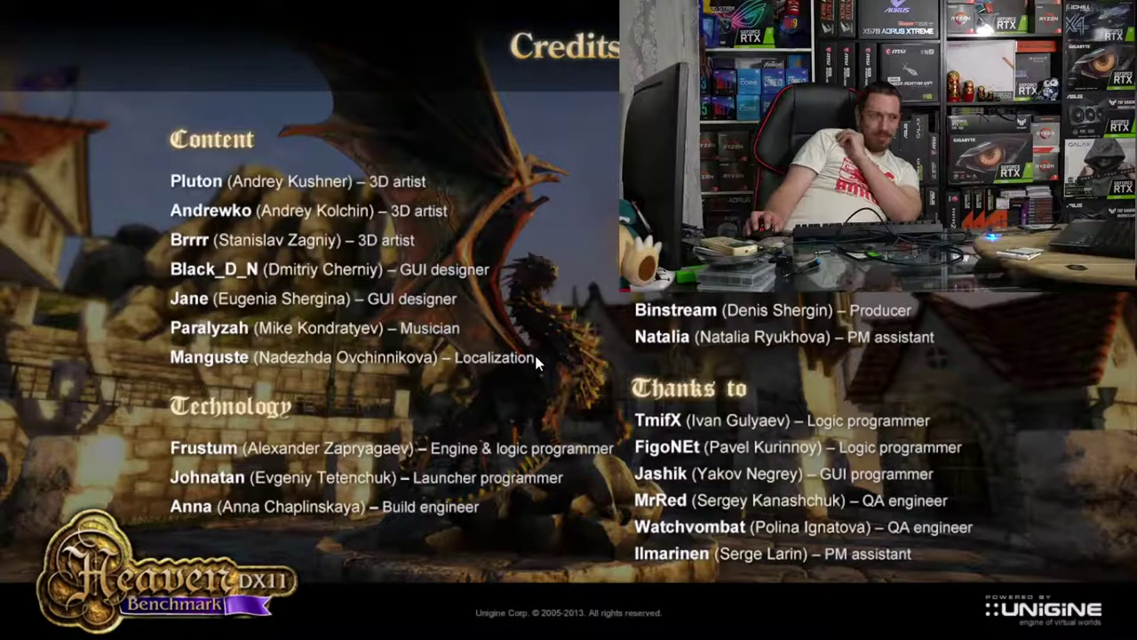
click(527, 372)
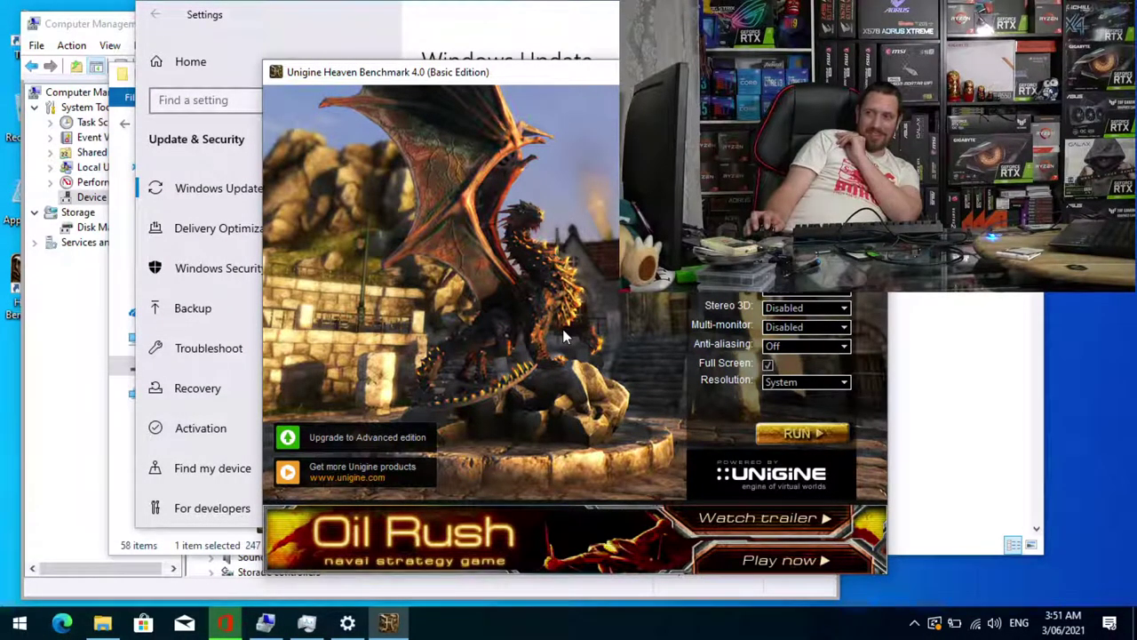
- Close the Heaven launcher and start downloading the optional 2021-05 cumulative update preview KB5003214
key(alt+F4)
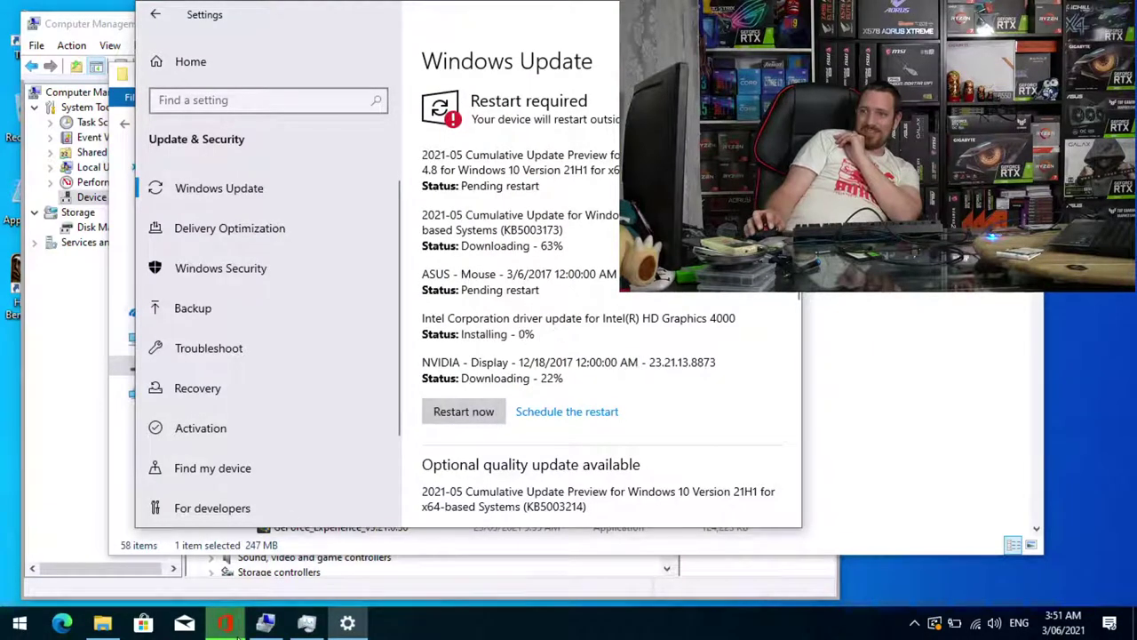
click(232, 630)
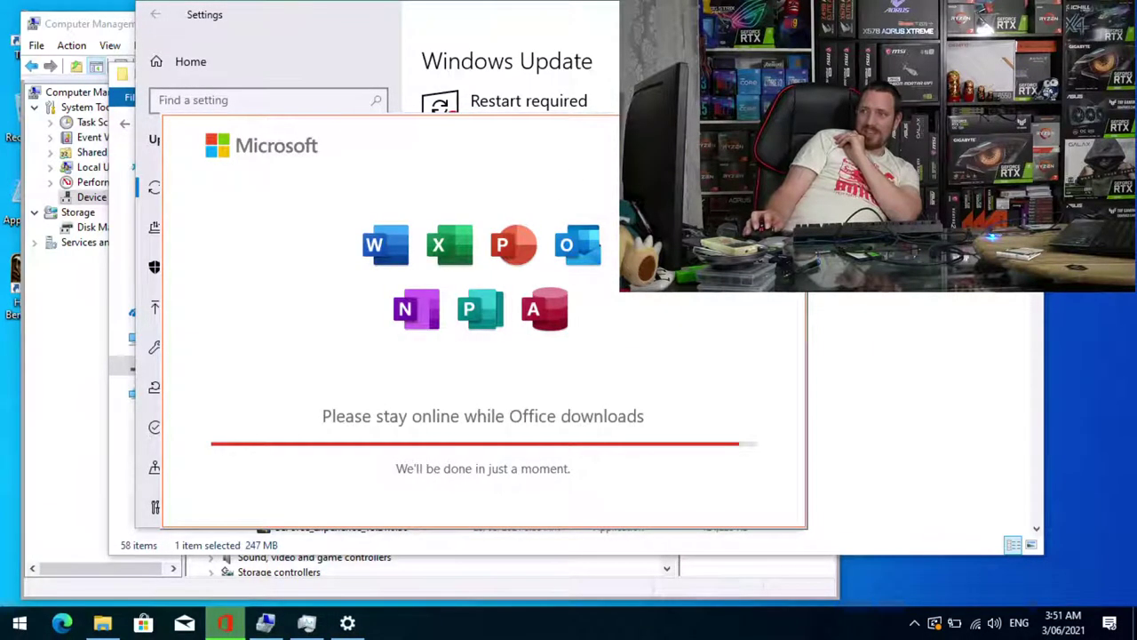
key(alt+Tab)
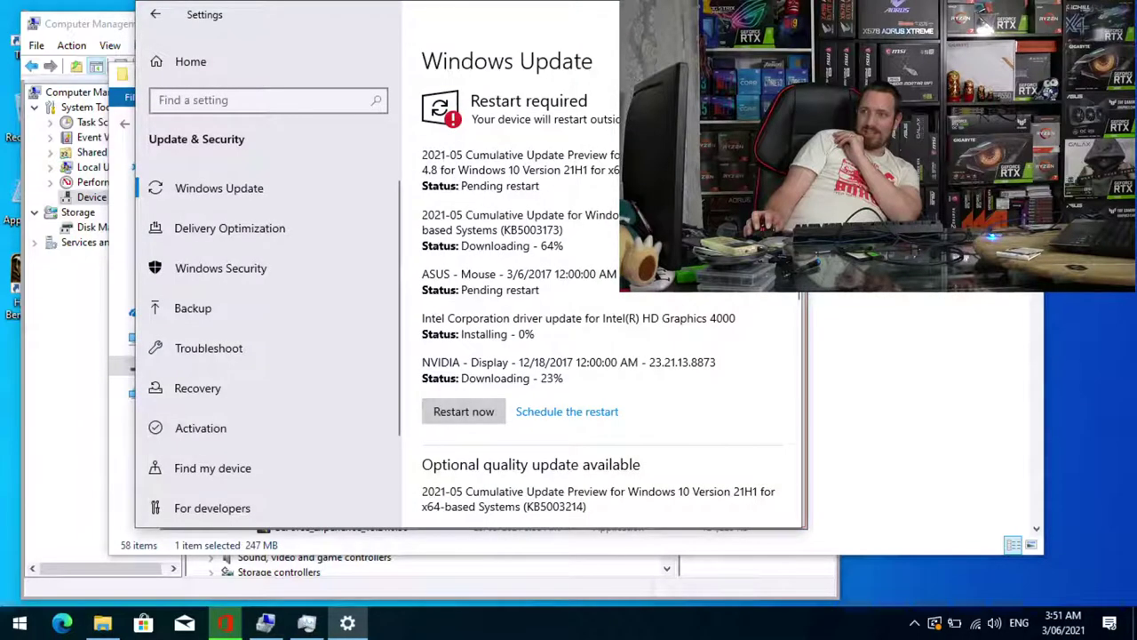
scroll(604, 311, down, 3)
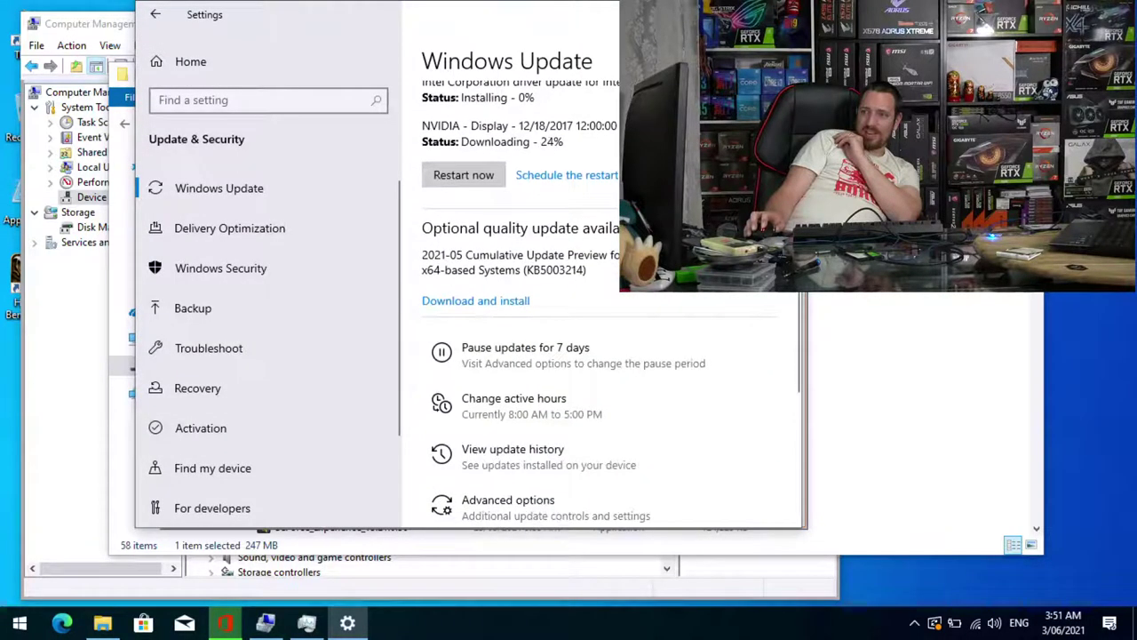
scroll(604, 311, up, 3)
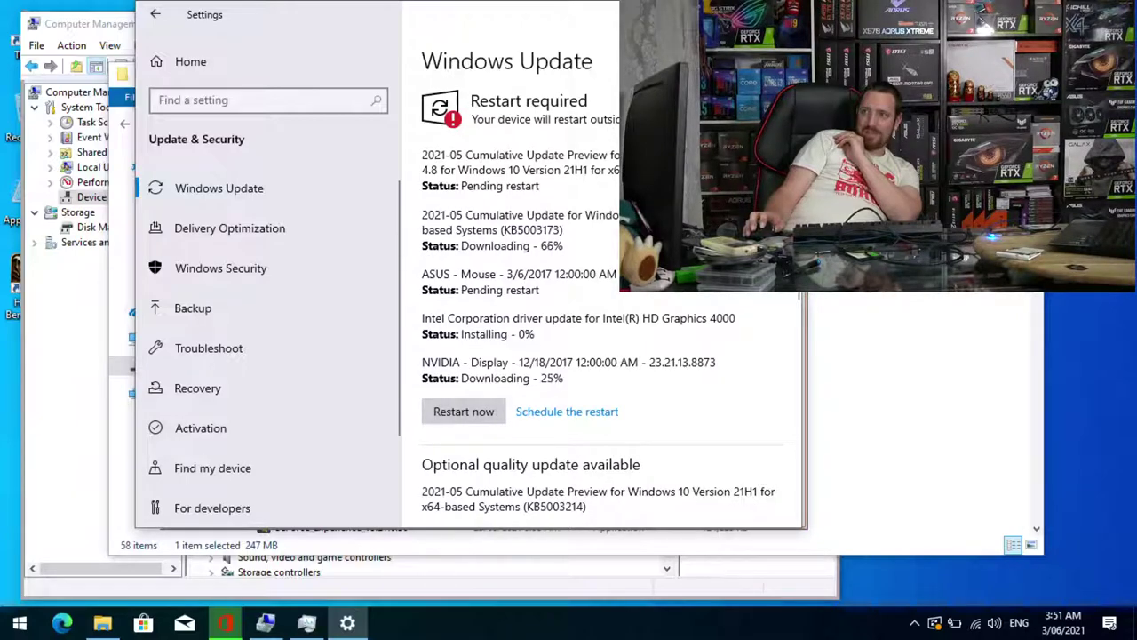
scroll(533, 356, down, 3)
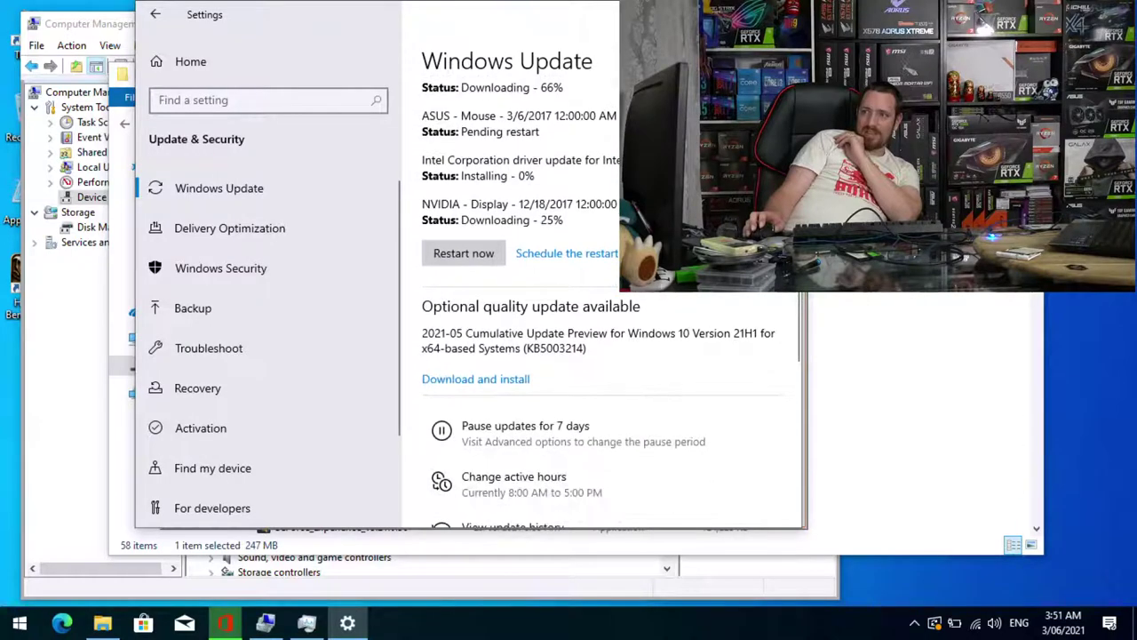
click(464, 382)
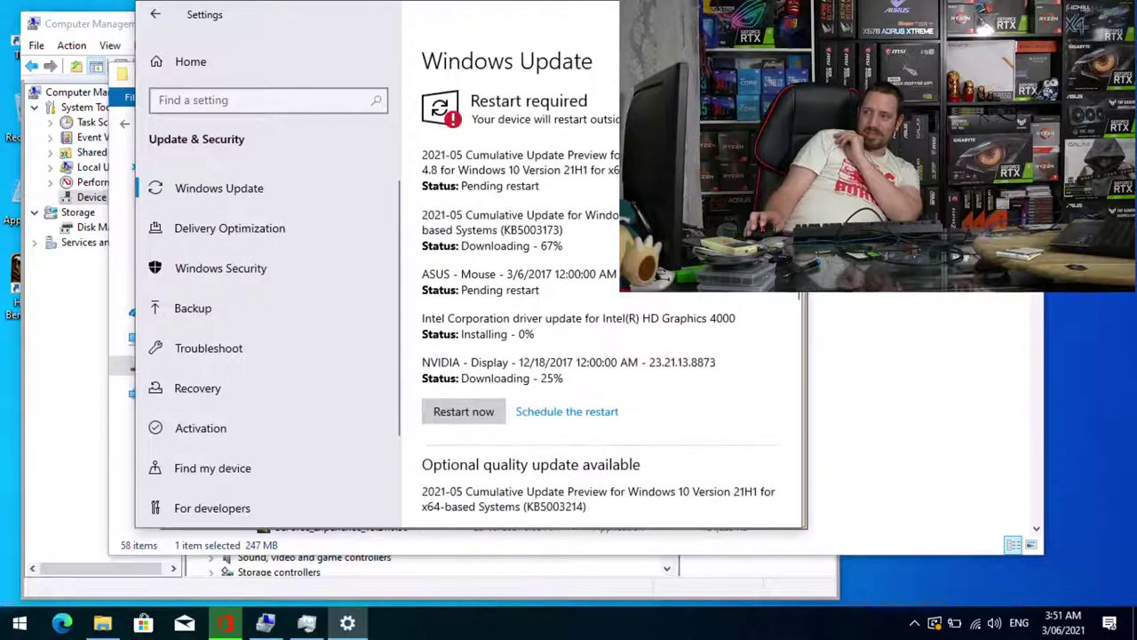
- Close the Office installer from the notification area and return to Computer Management
click(917, 623)
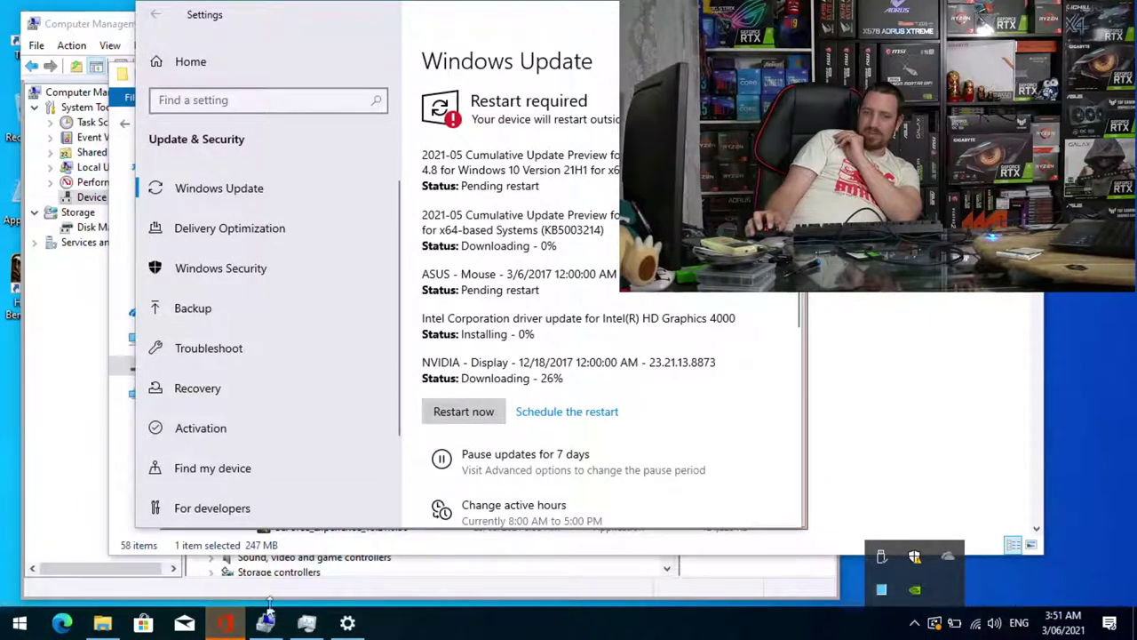
click(459, 495)
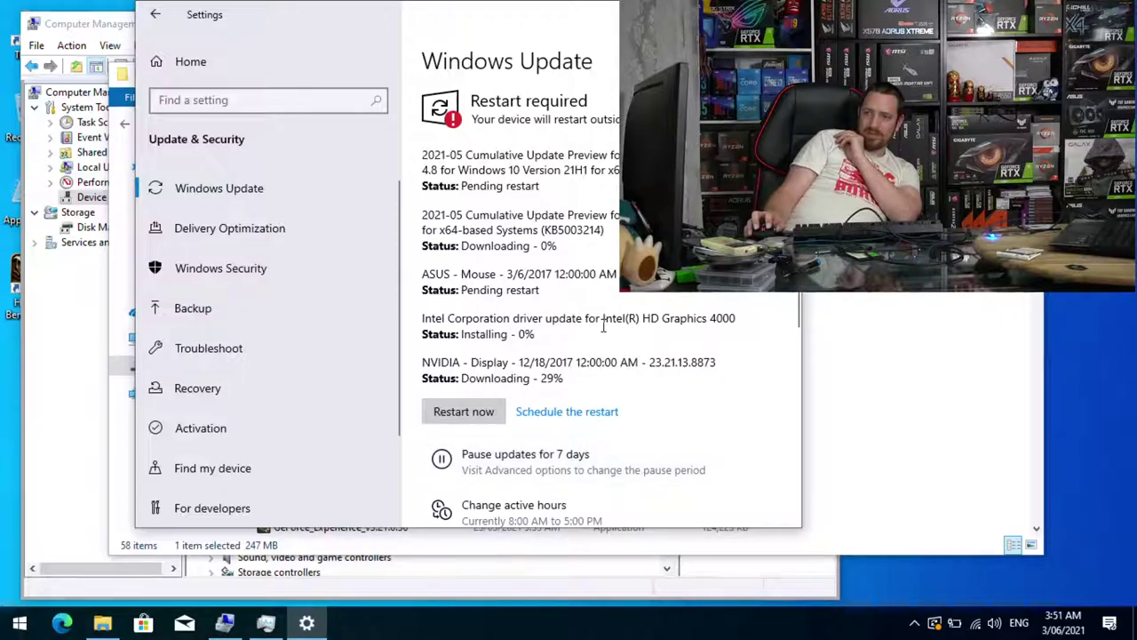
click(226, 624)
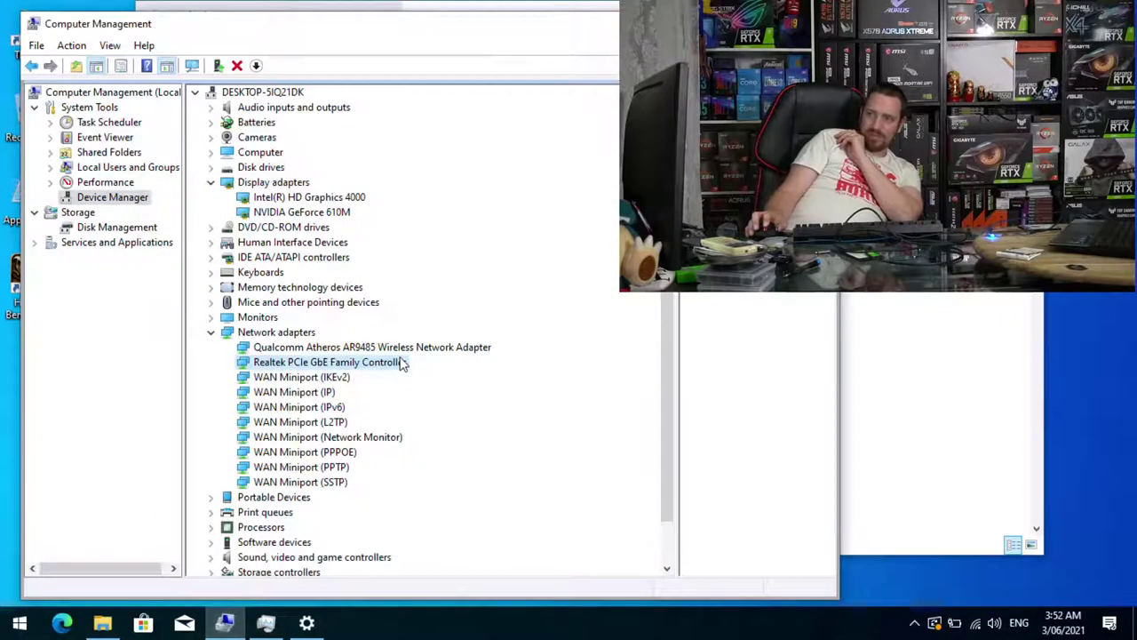
- Inspect the Qualcomm Atheros and Realtek PCIe GbE adapters under Network adapters, then return to Windows Update
scroll(400, 363, down, 1)
scroll(400, 364, up, 1)
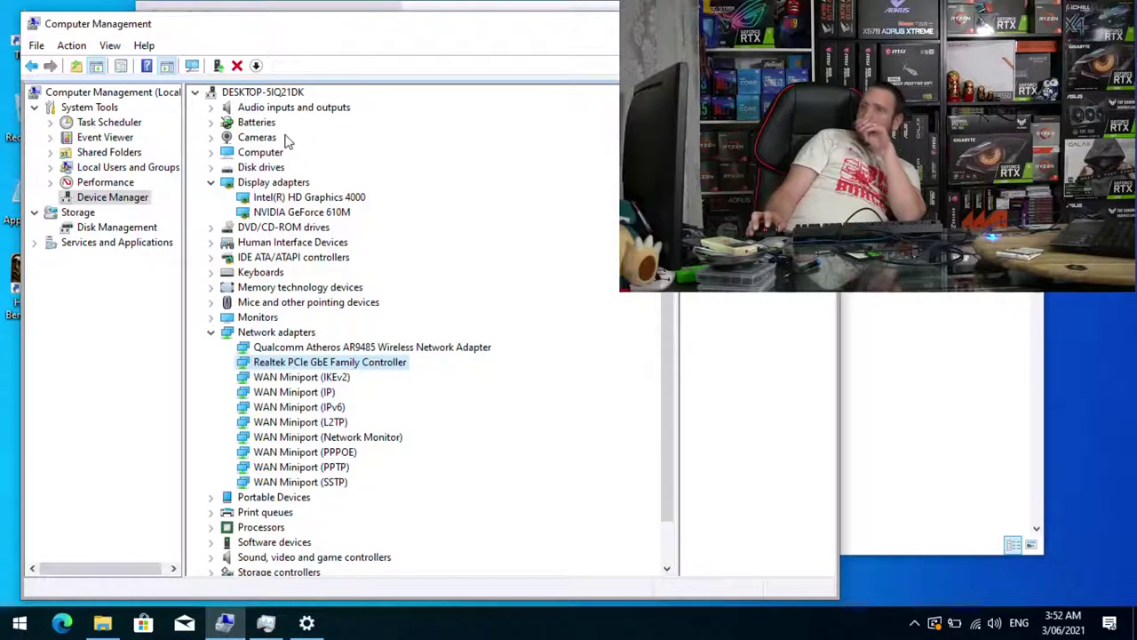
click(211, 332)
click(212, 334)
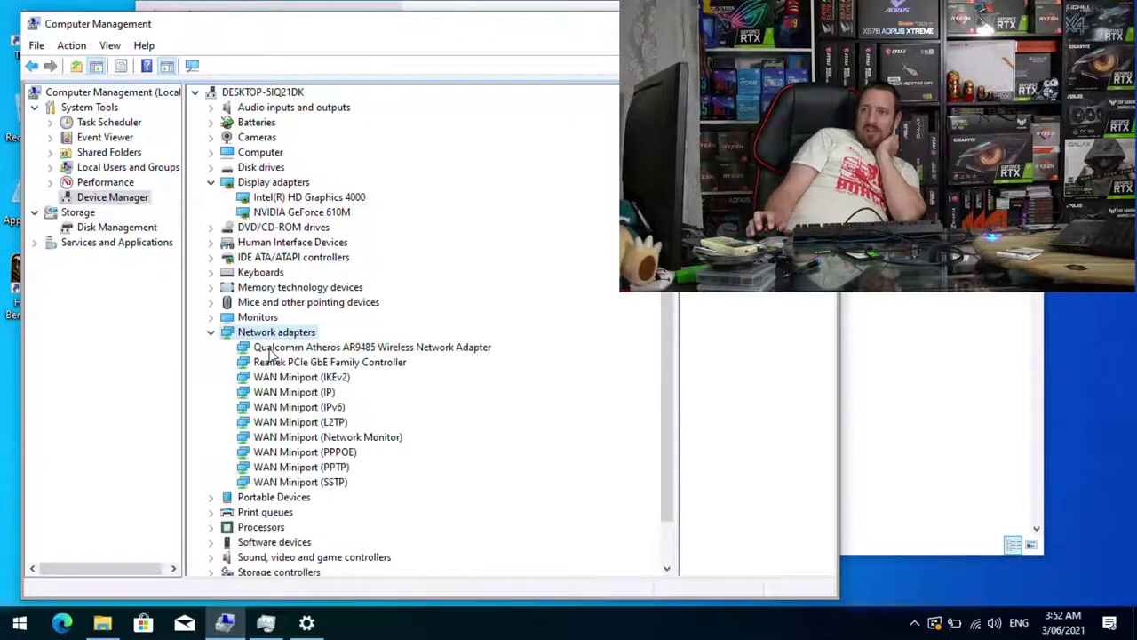
click(277, 348)
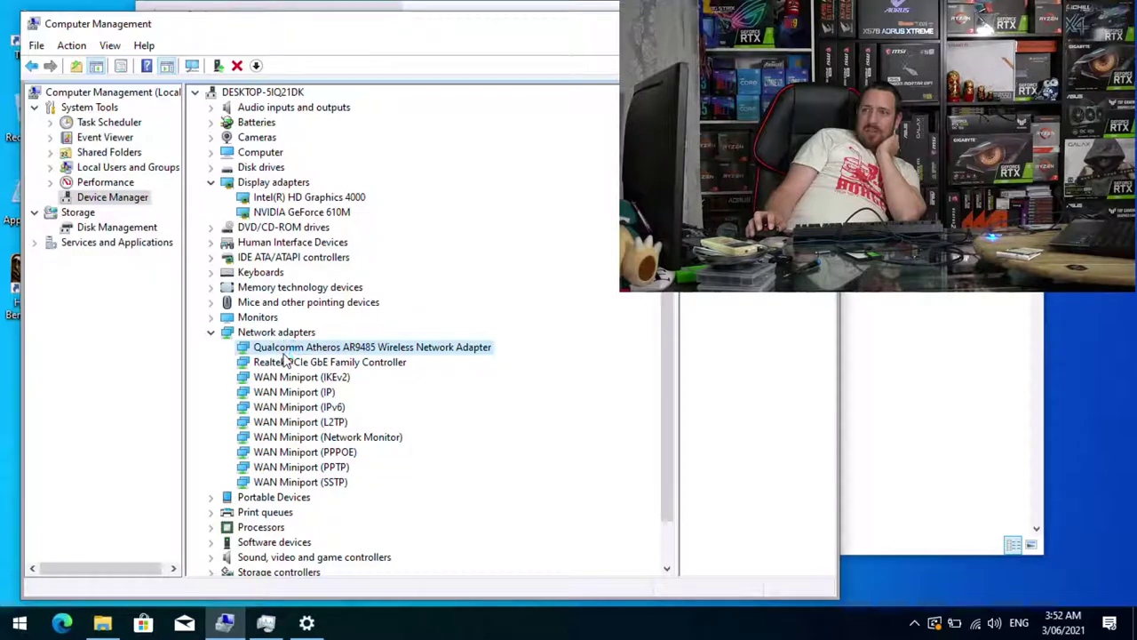
click(288, 364)
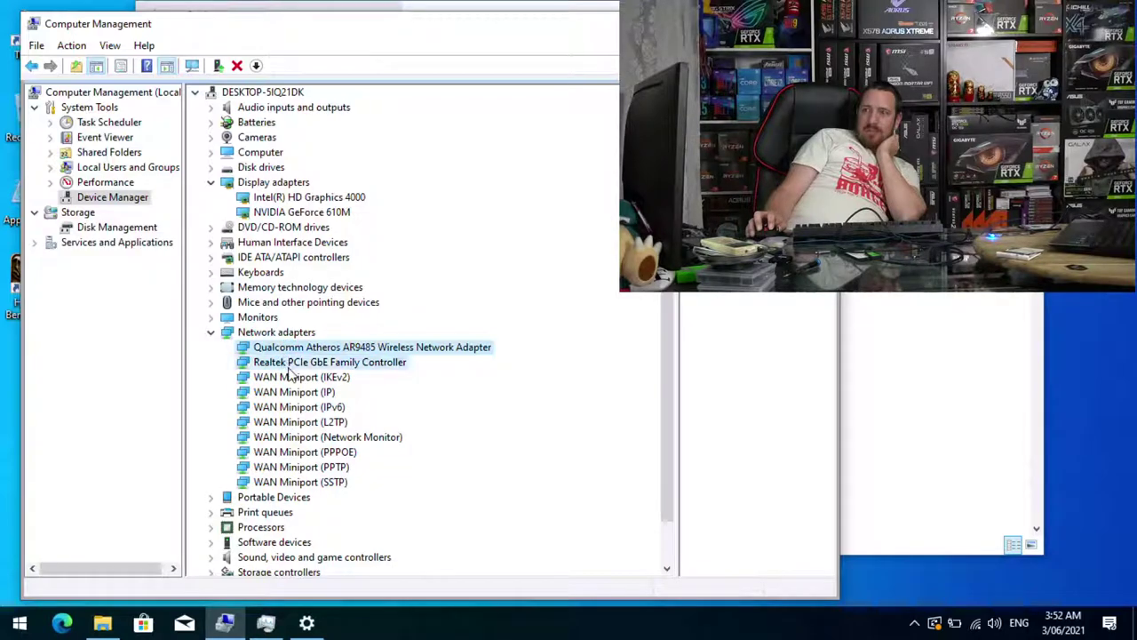
right_click(368, 373)
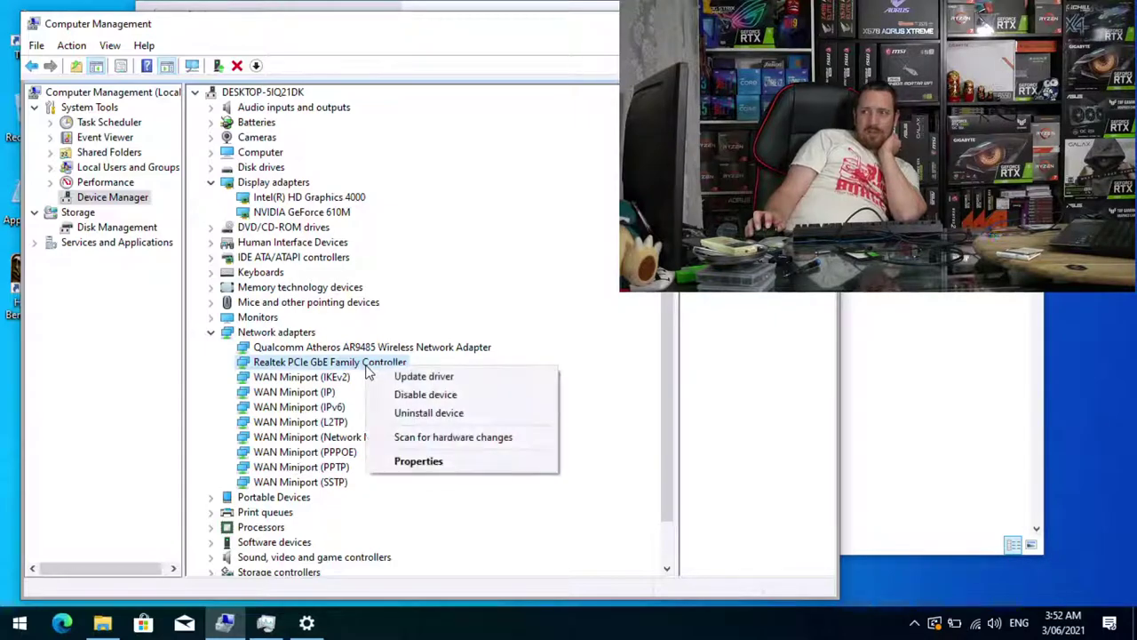
click(588, 321)
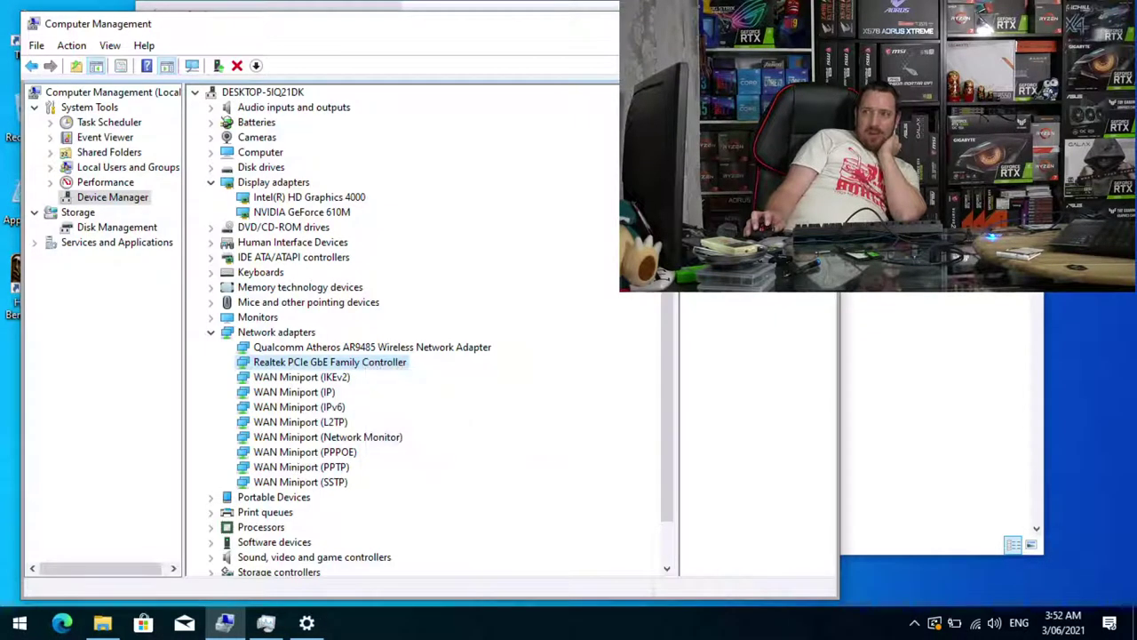
key(alt+Tab)
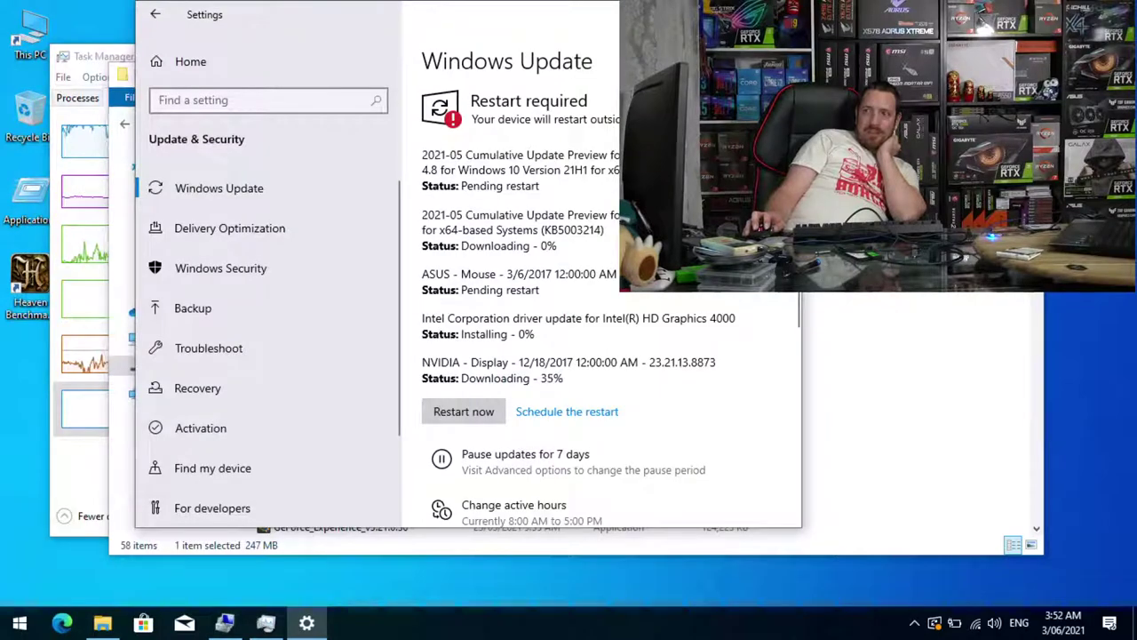
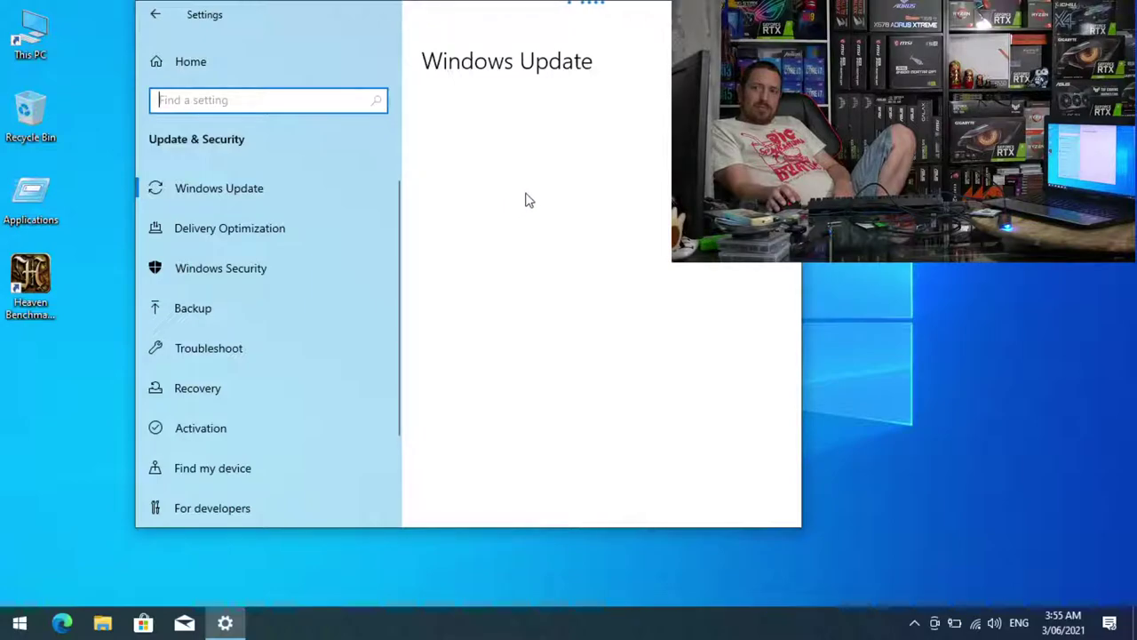
- Go from the tray network icon to Network & Internet settings and open Change adapter options
click(975, 627)
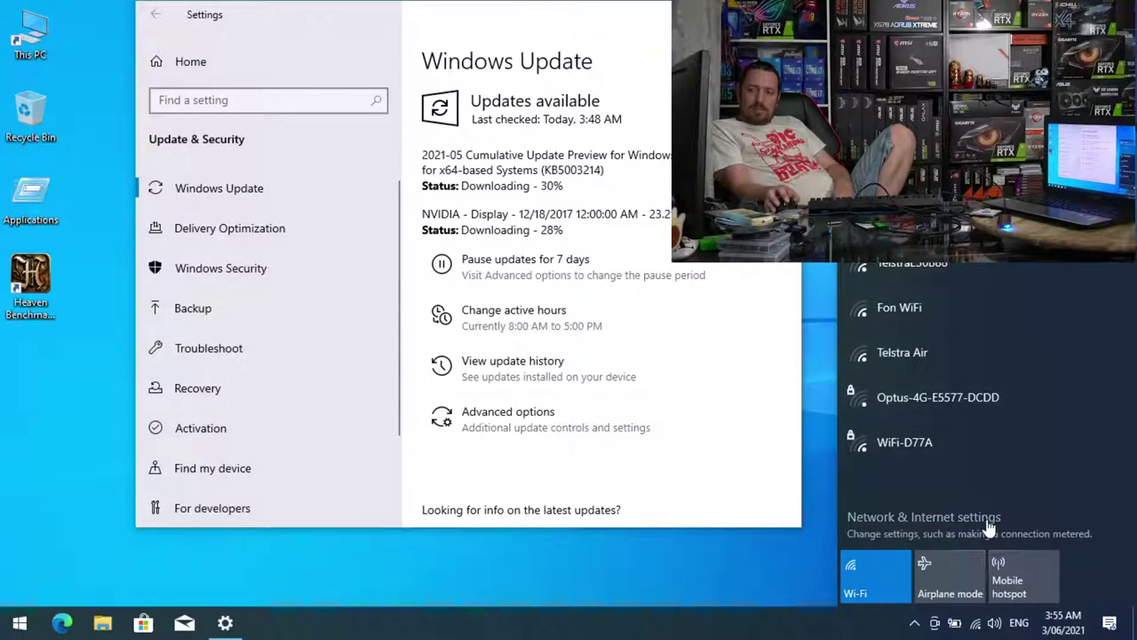
click(937, 518)
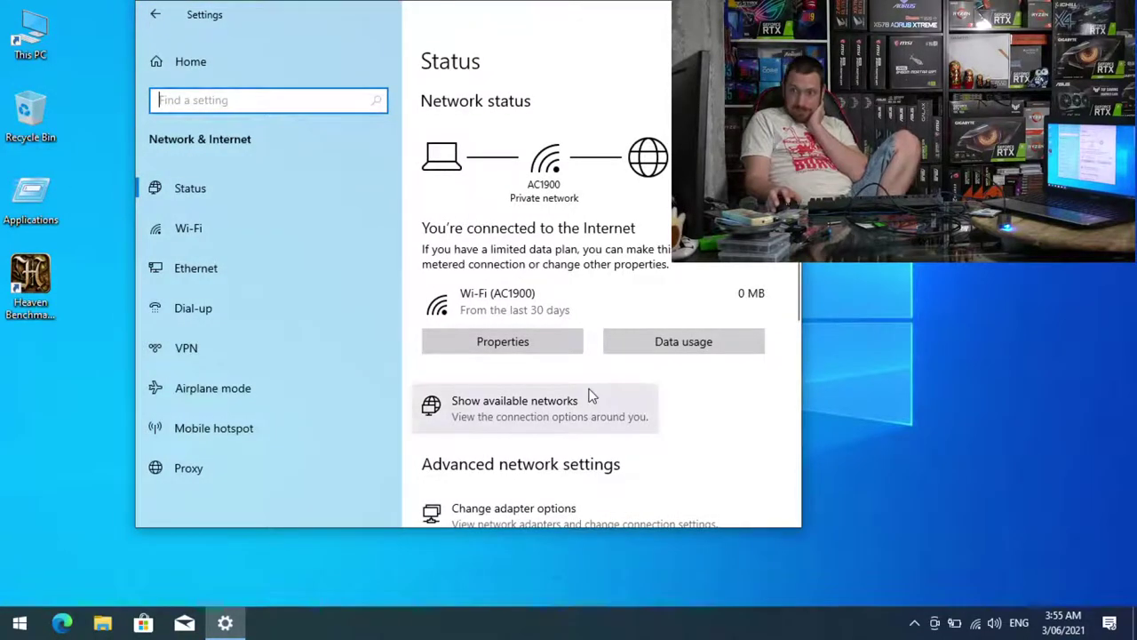
scroll(618, 397, down, 1)
scroll(620, 397, down, 3)
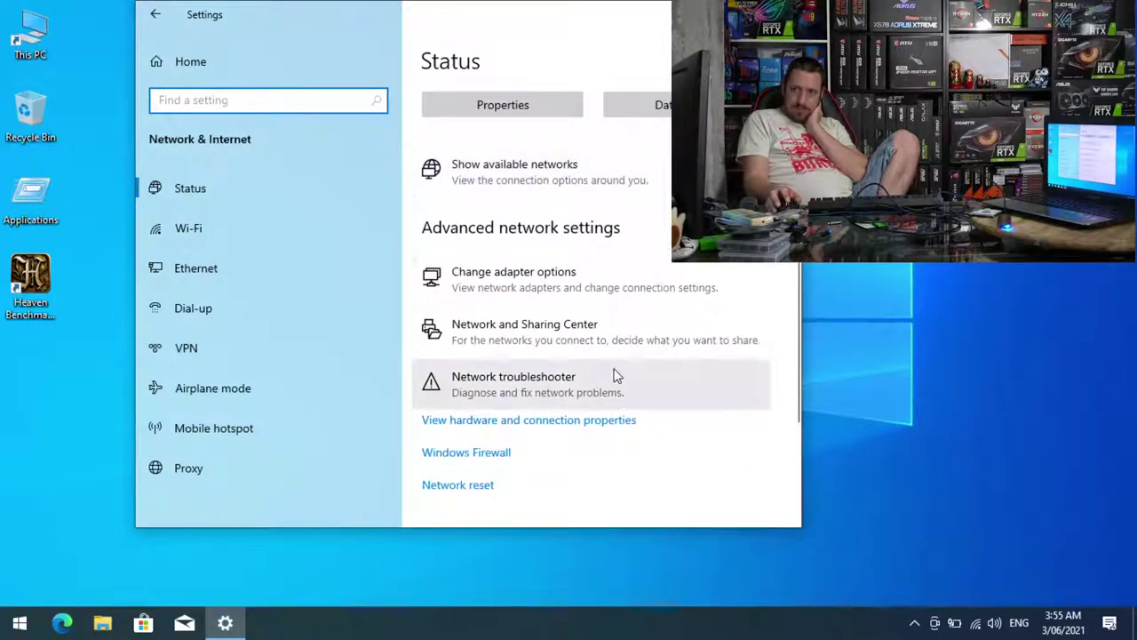
click(569, 294)
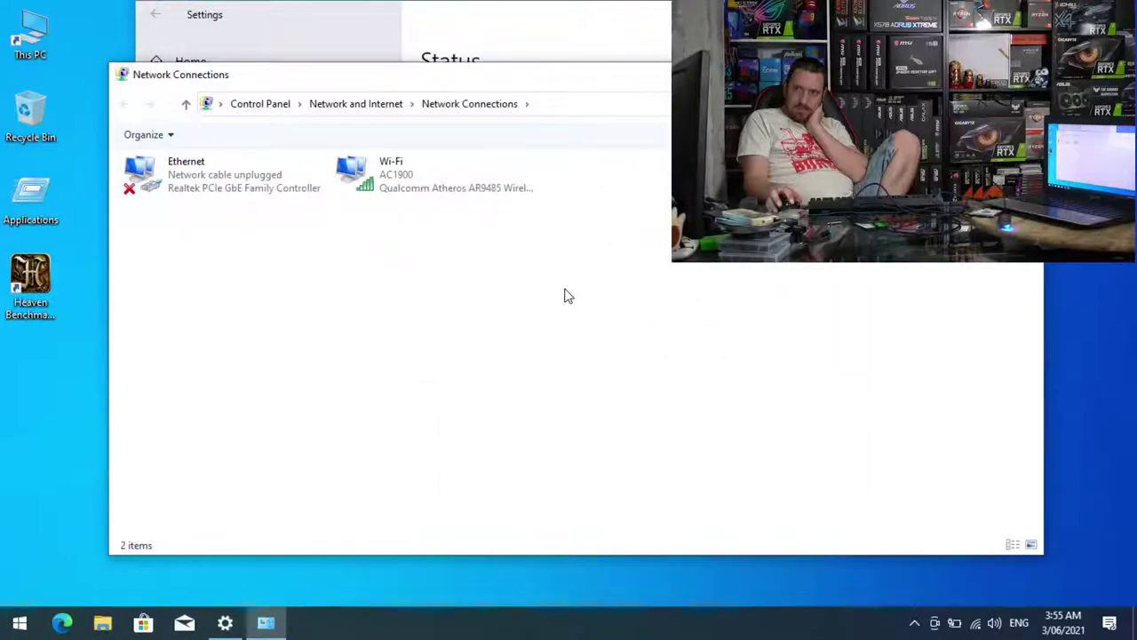
- Enable the Microsoft Network Adapter Multiplexor Protocol on the Ethernet connection and confirm the change
click(237, 180)
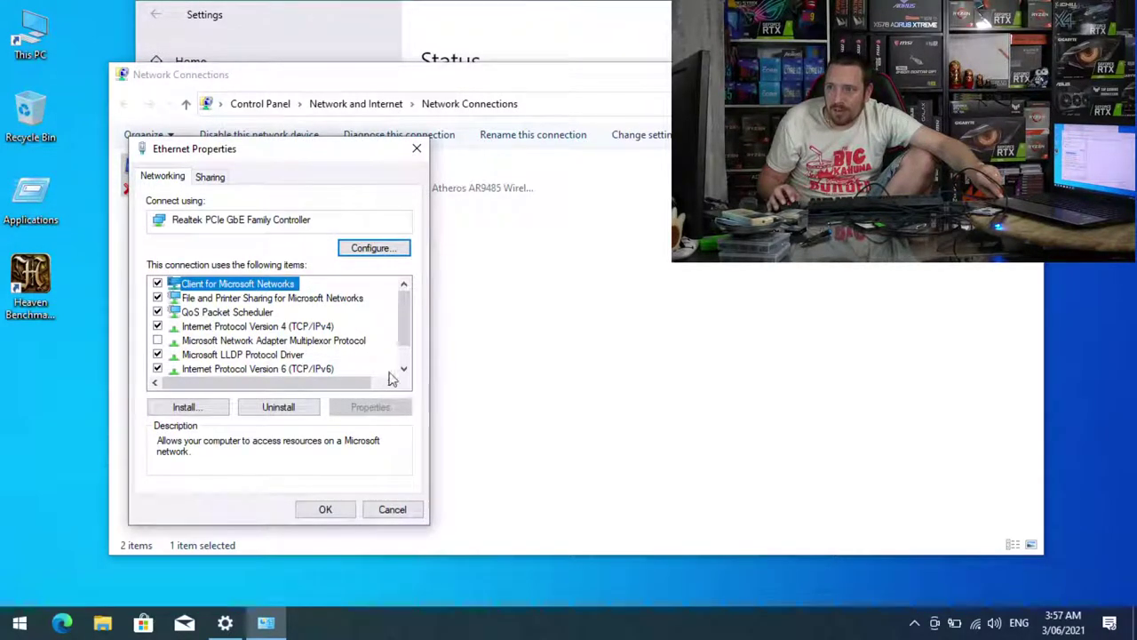
click(157, 341)
click(346, 509)
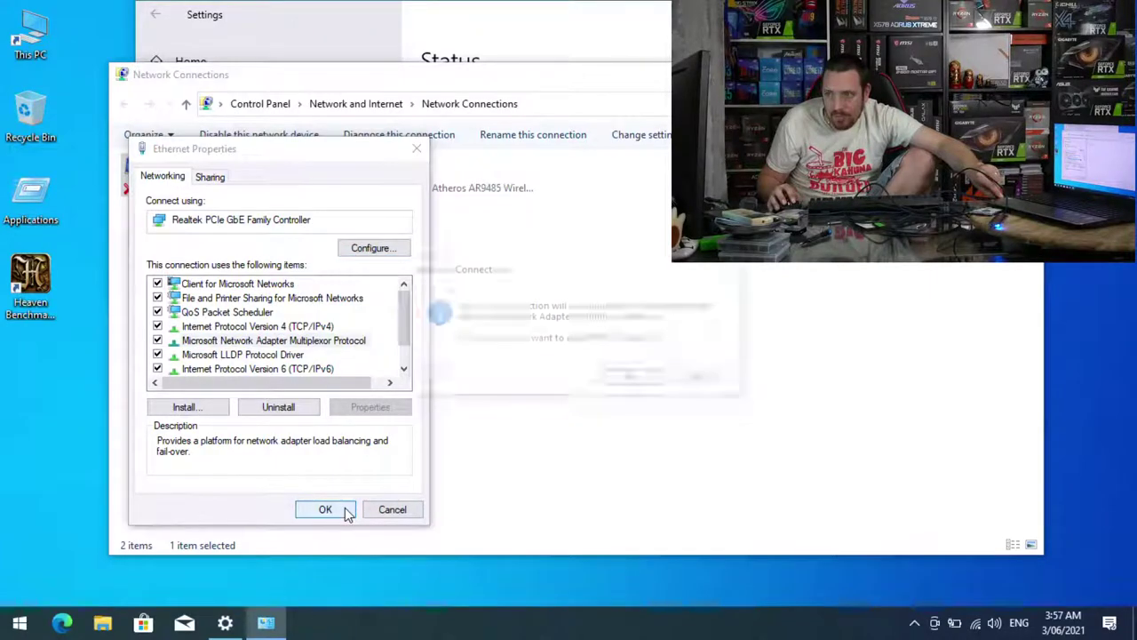
click(645, 387)
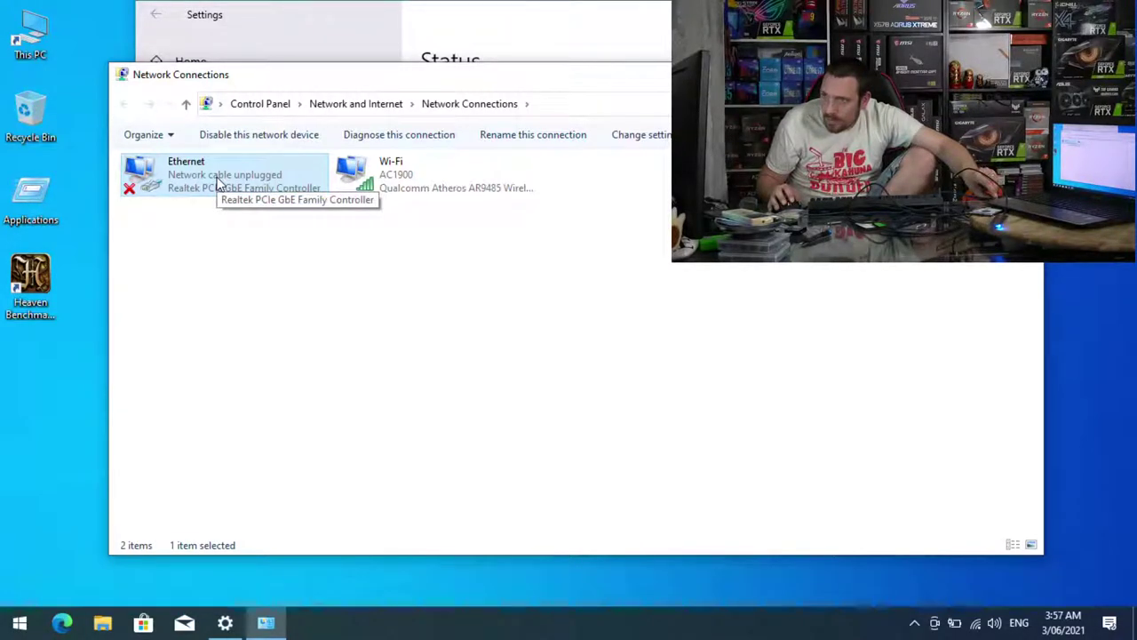
- Reopen Ethernet Properties, cancel adding a network client, and open the Realtek adapter's configuration
right_click(220, 190)
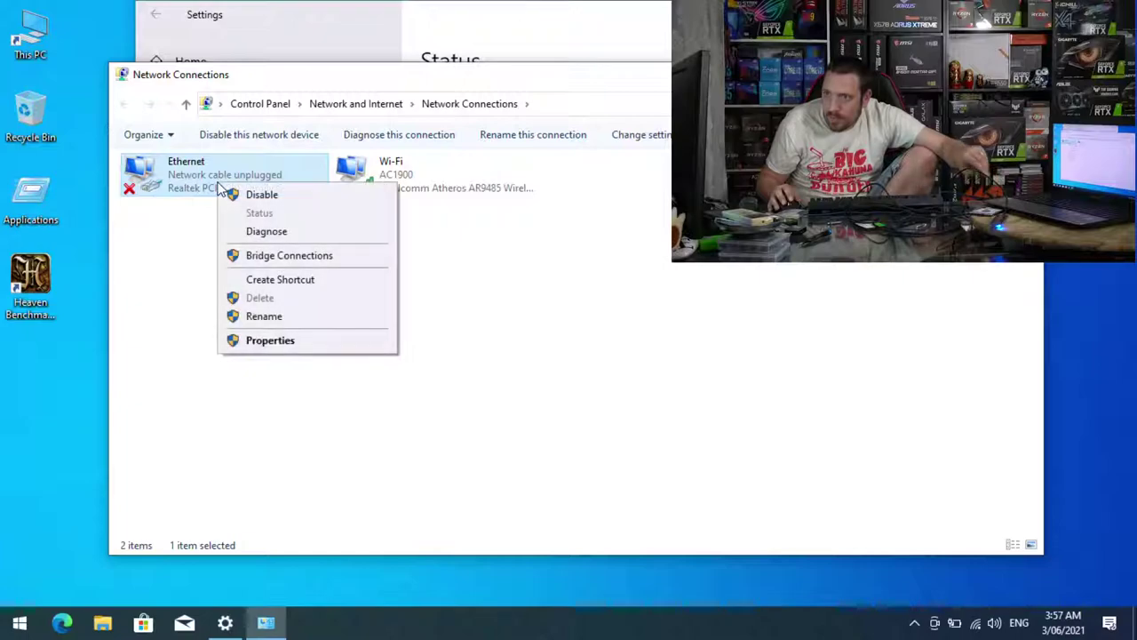
click(312, 343)
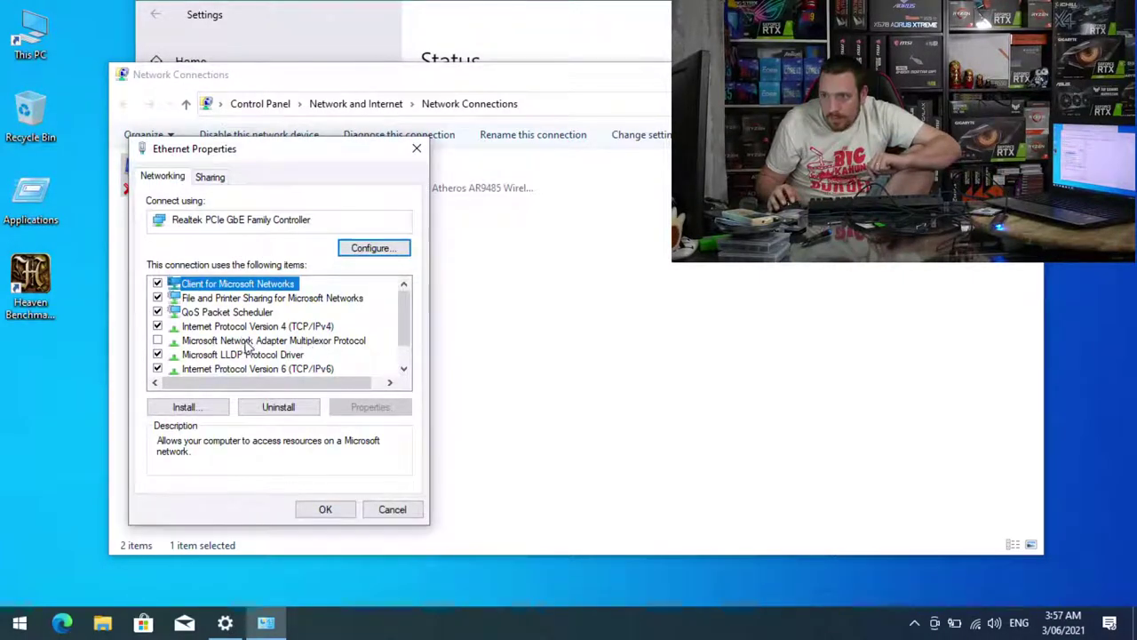
click(249, 342)
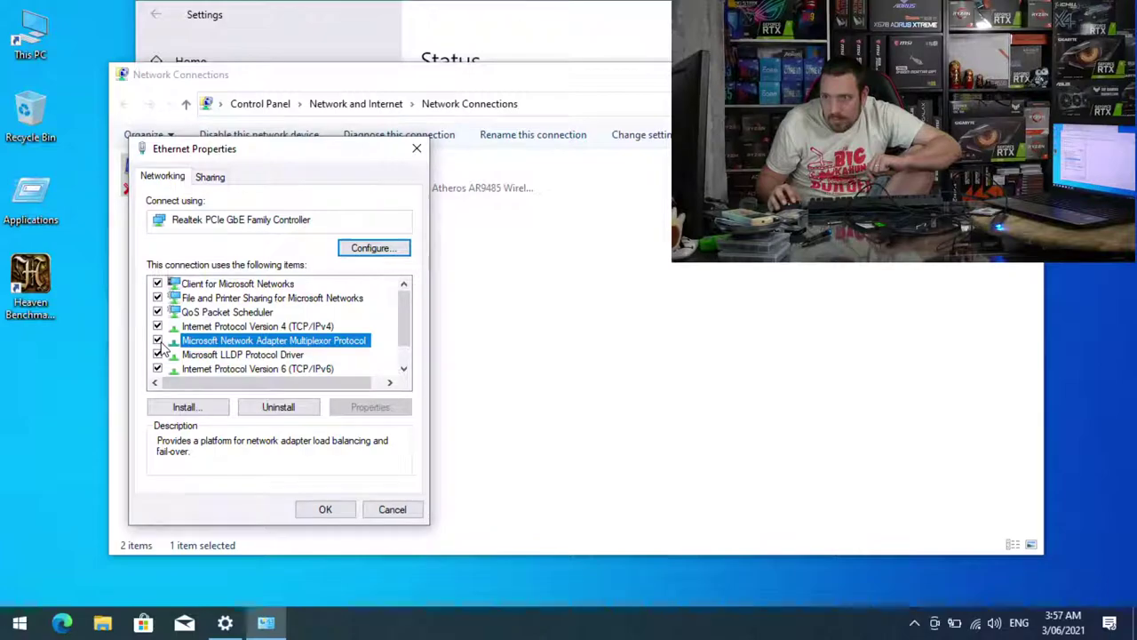
scroll(221, 325, down, 1)
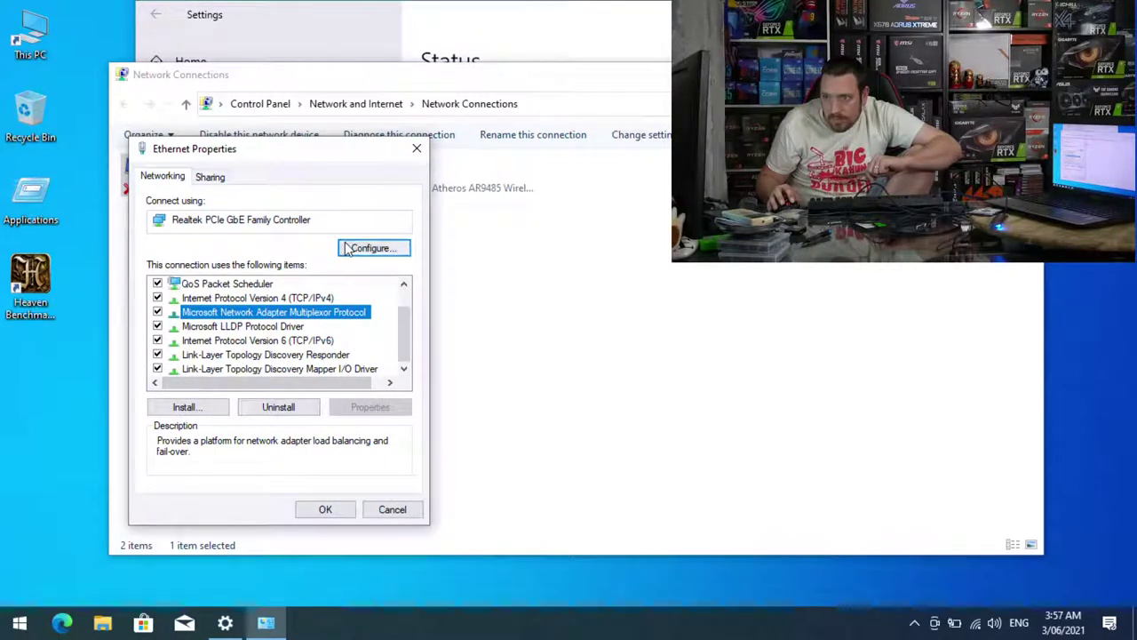
click(199, 410)
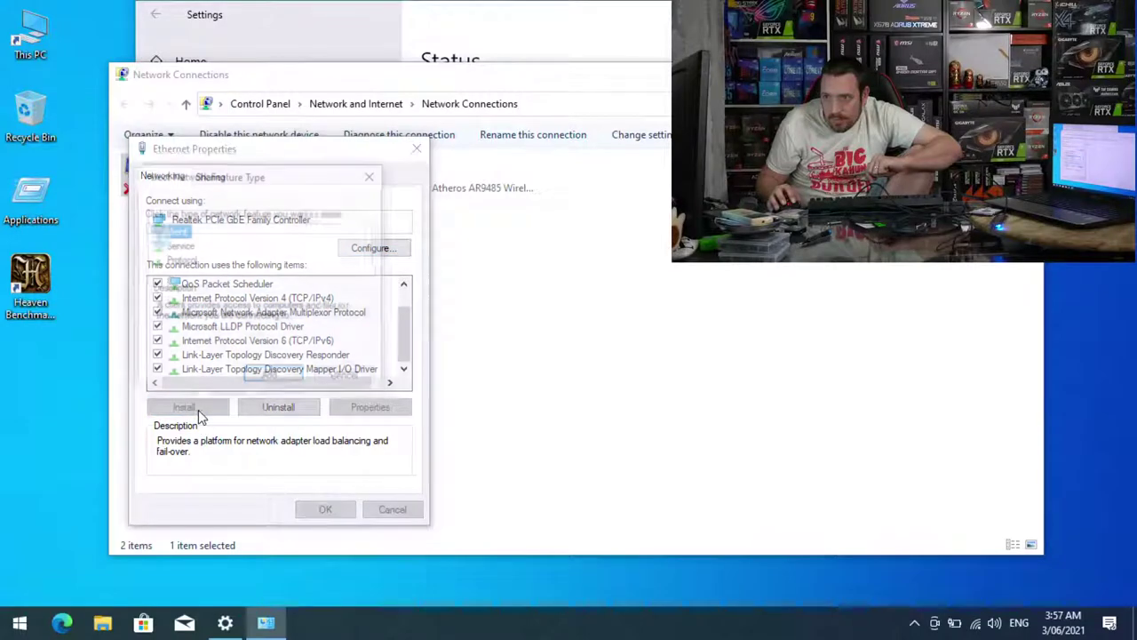
click(292, 377)
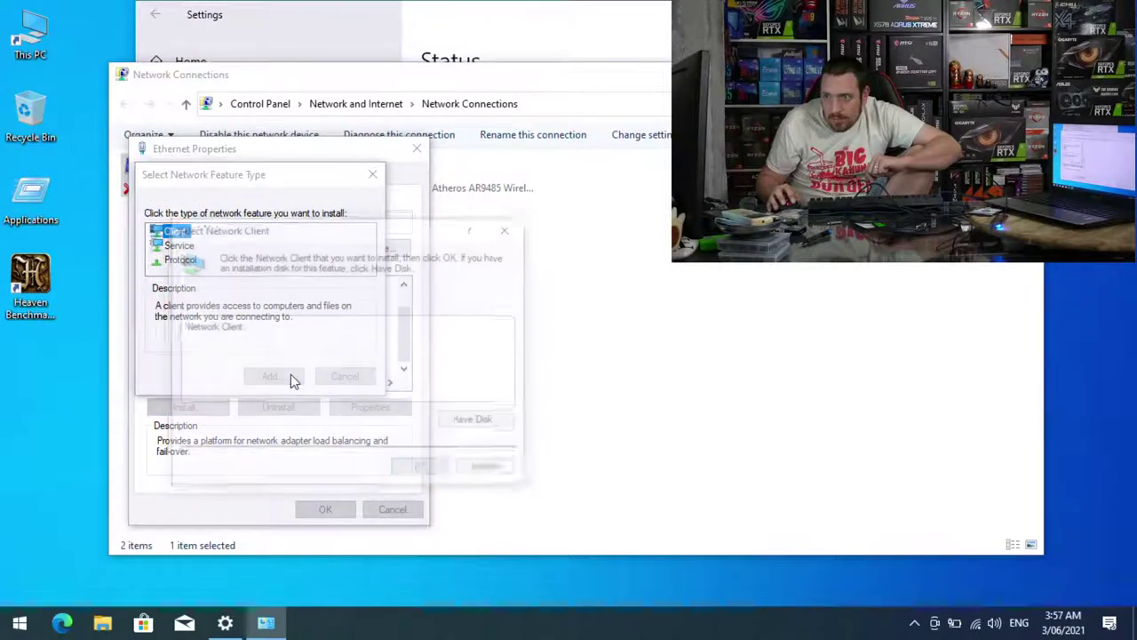
click(487, 468)
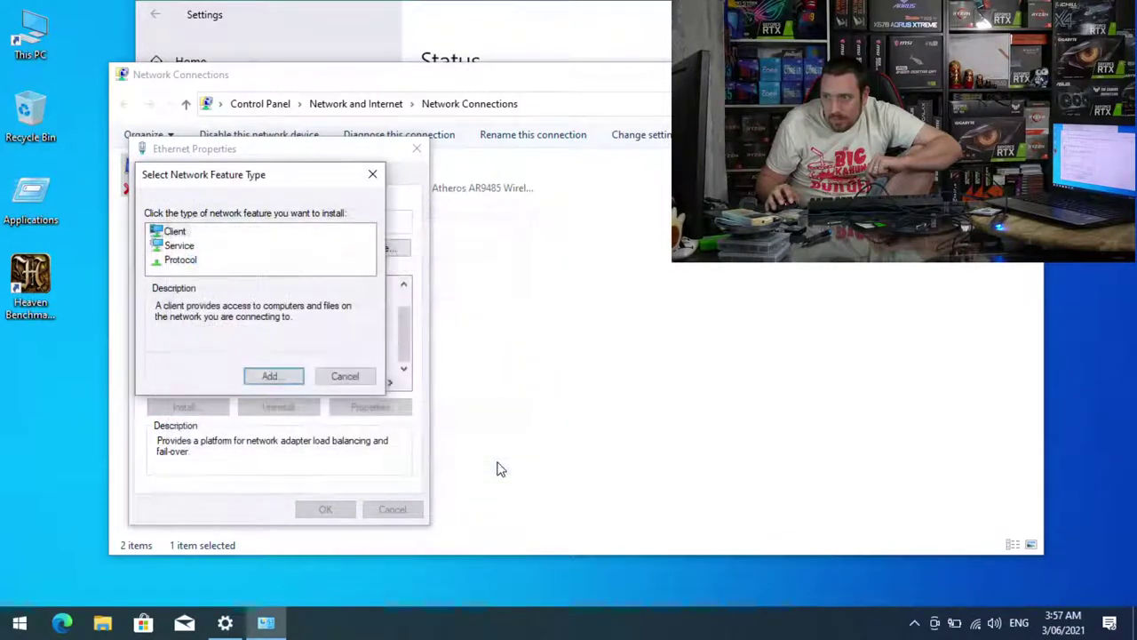
click(344, 377)
click(384, 250)
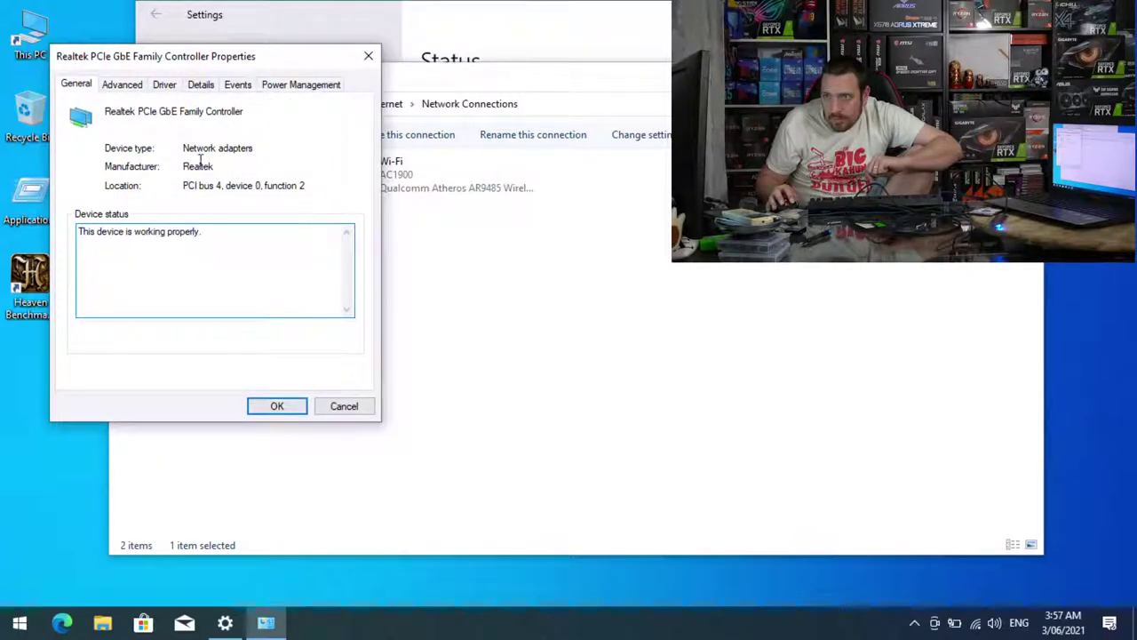
- Review the Flow Control, Interrupt Moderation, Jumbo Frame, checksum and Large Send Offload advanced settings
click(124, 83)
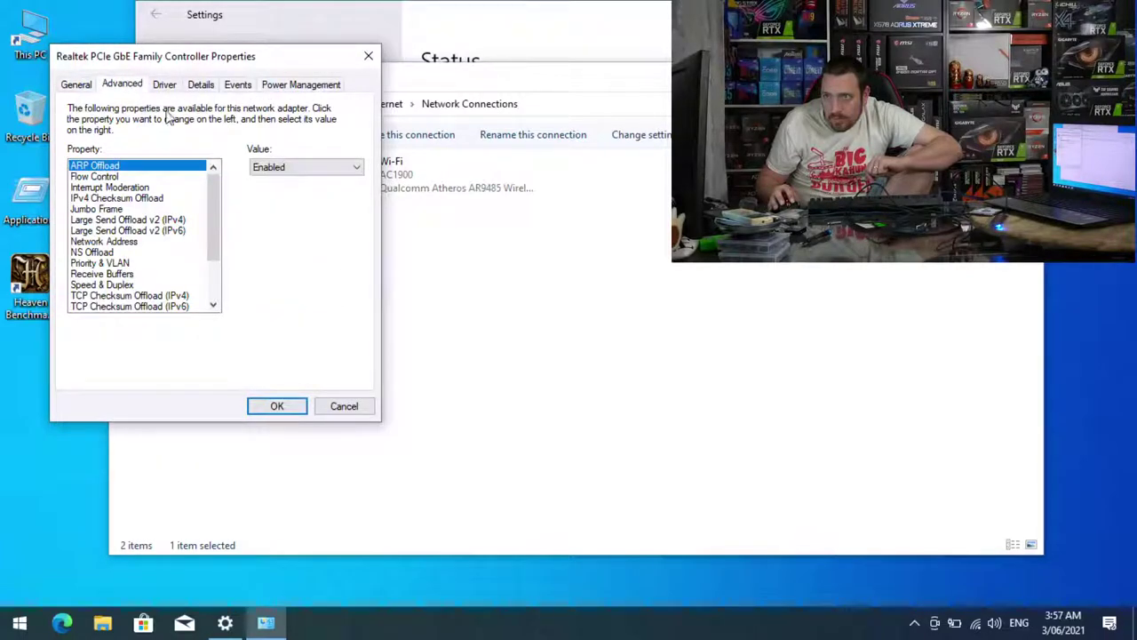
click(157, 177)
click(148, 187)
click(151, 209)
click(149, 201)
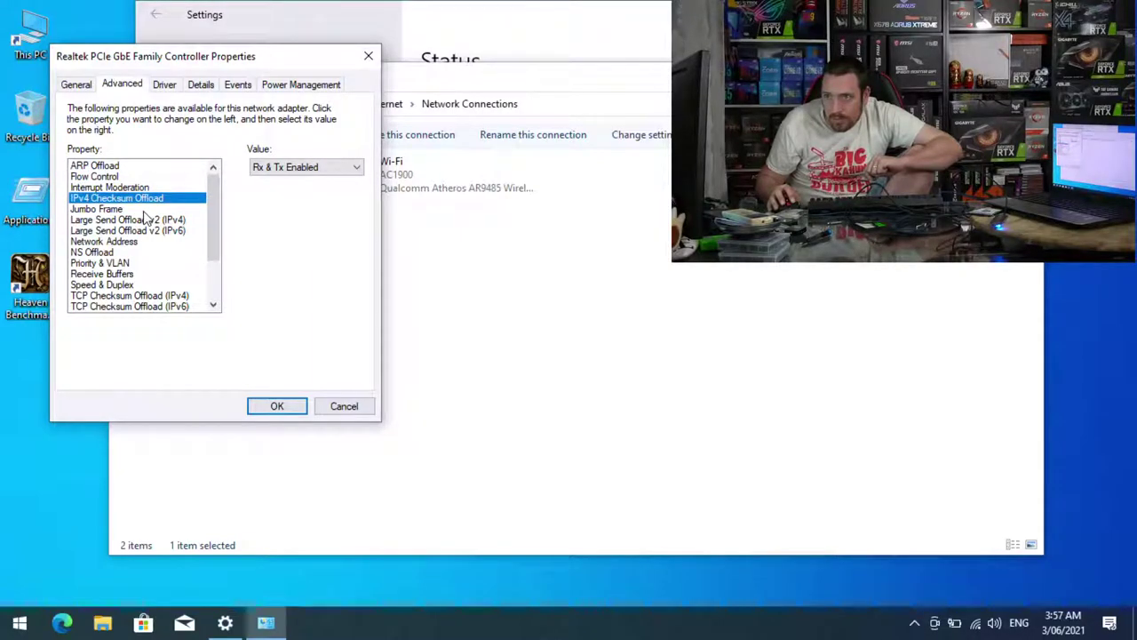
click(151, 231)
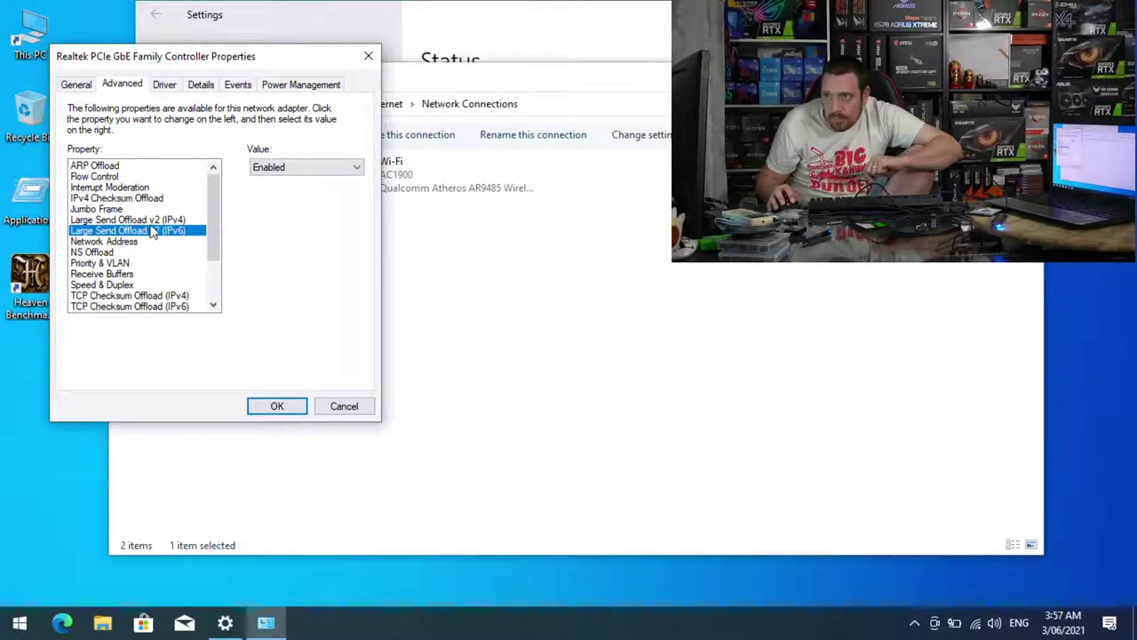
click(144, 220)
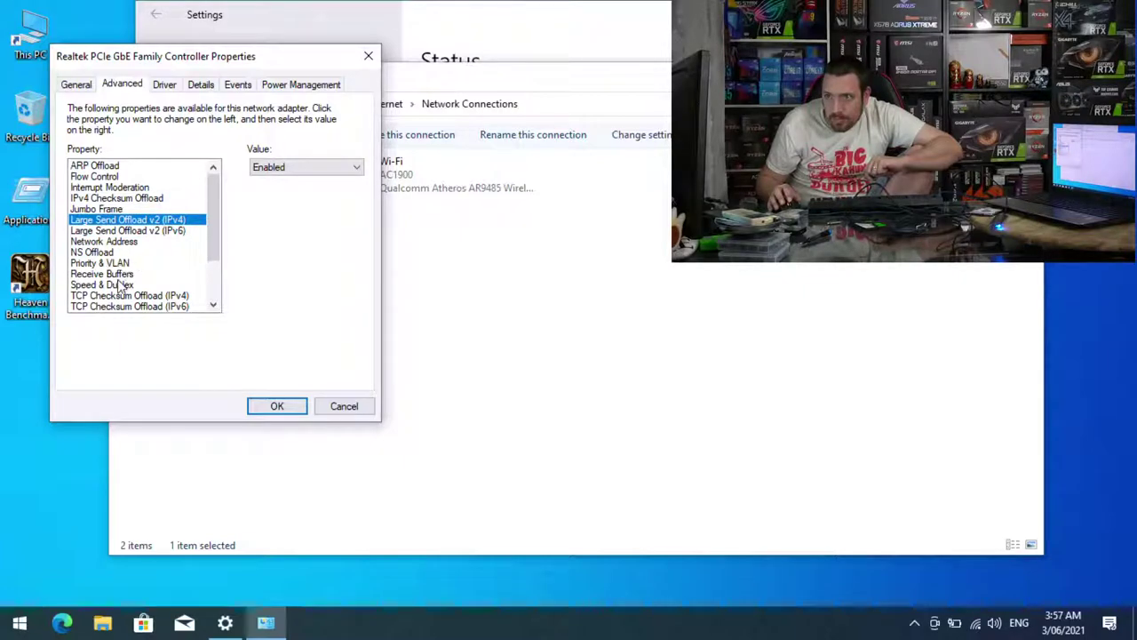
- Review the wake-on-LAN, UDP offload, buffer, Speed & Duplex, VLAN, NS Offload and Network Address settings
scroll(121, 282, down, 2)
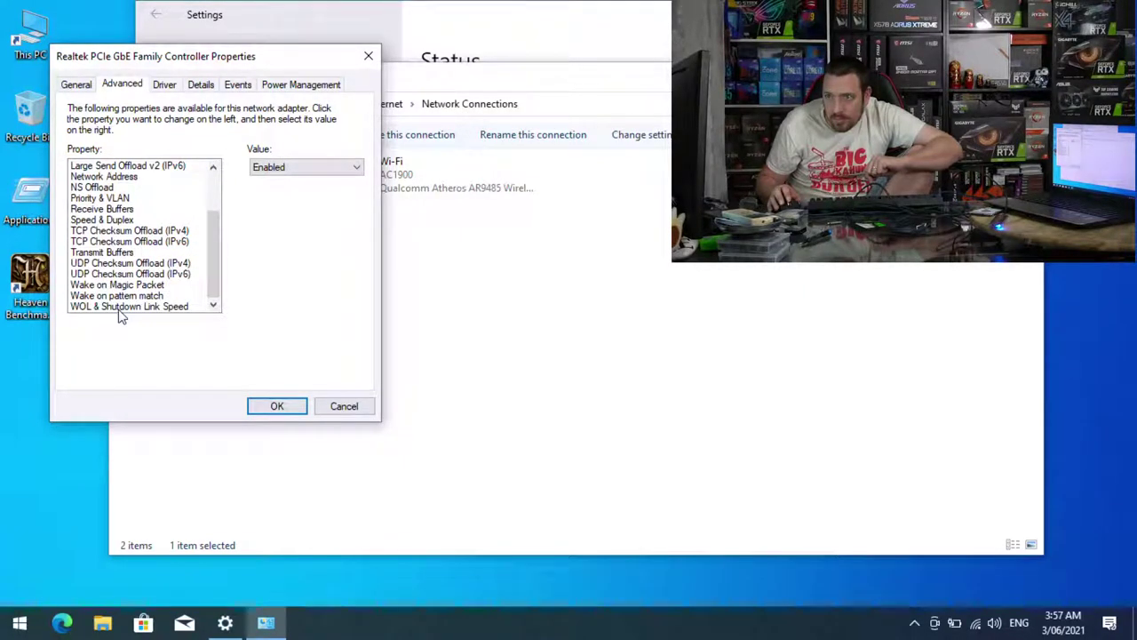
click(125, 306)
click(127, 296)
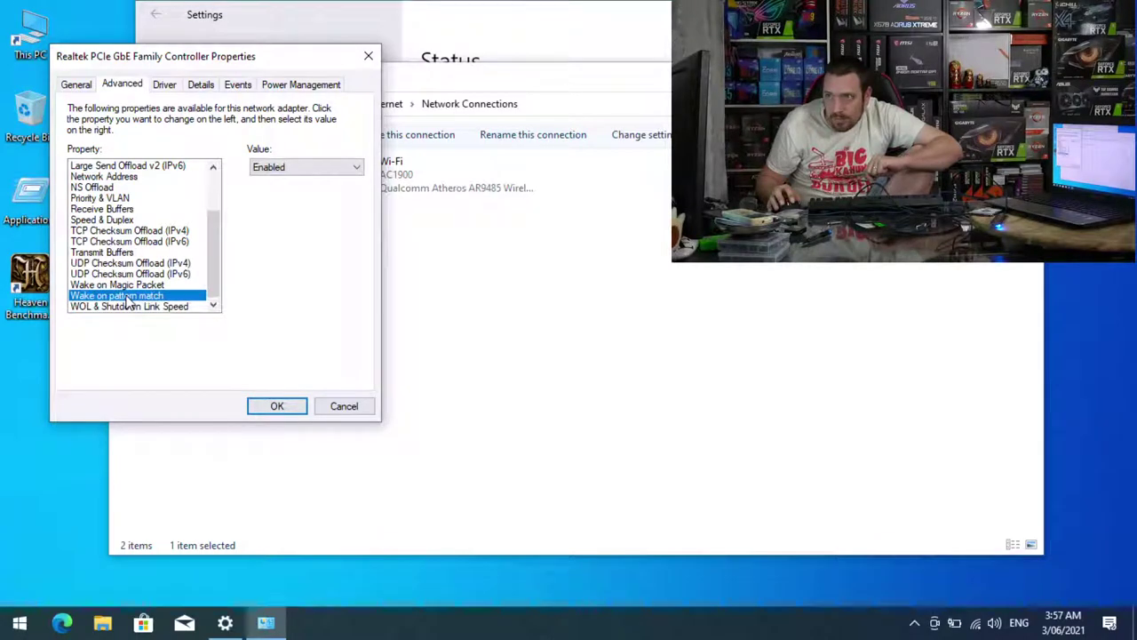
click(136, 284)
click(146, 275)
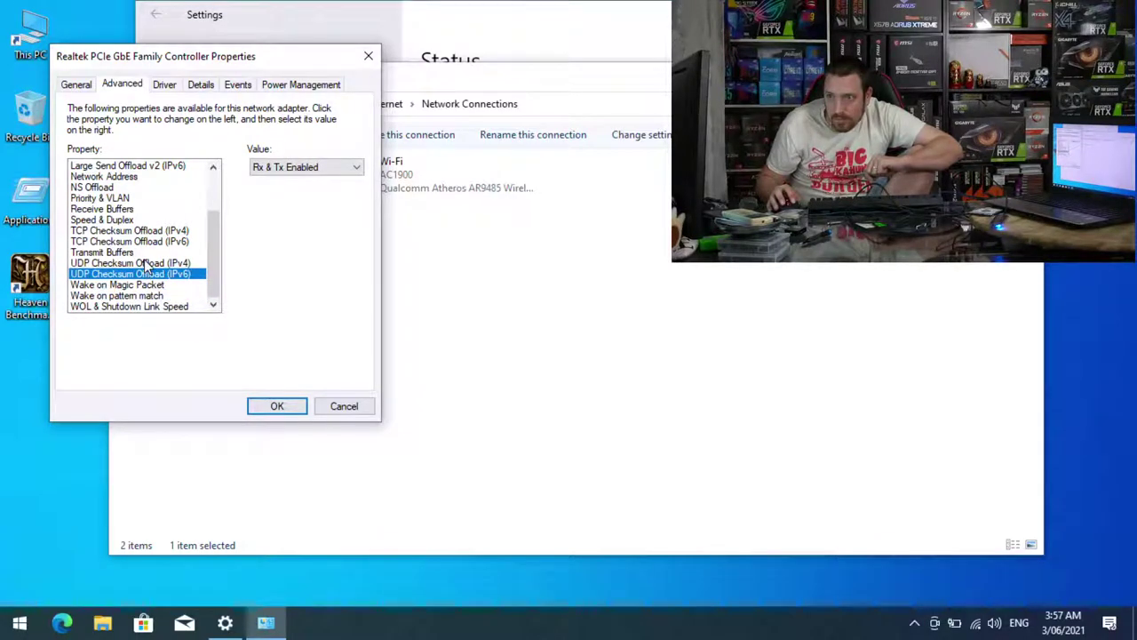
click(144, 262)
click(144, 253)
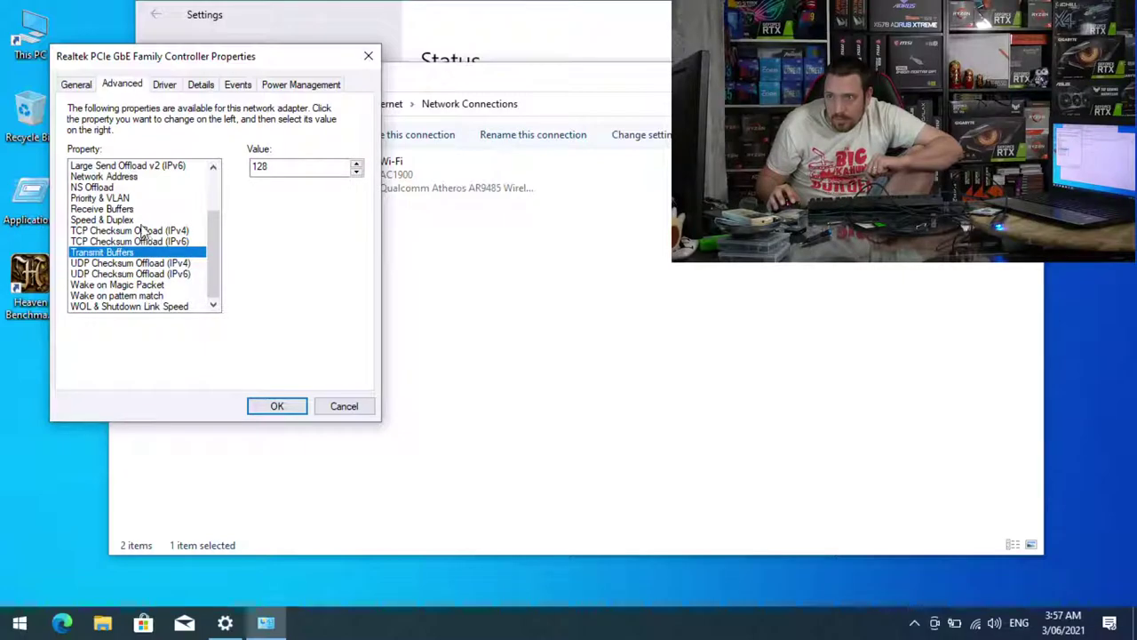
click(141, 220)
click(133, 210)
click(129, 199)
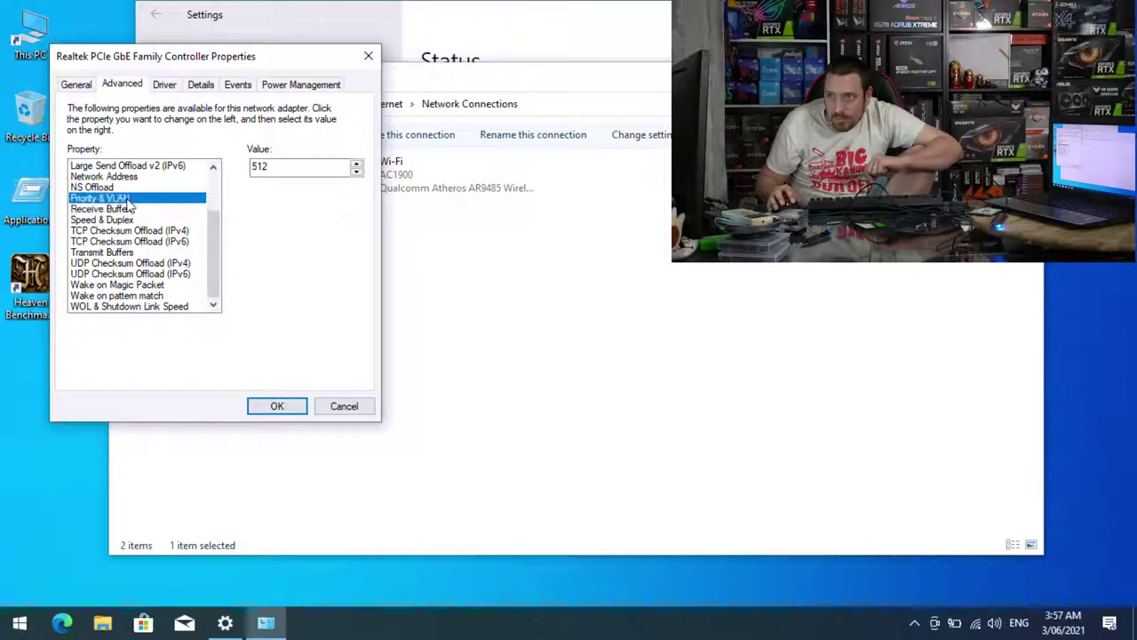
click(133, 187)
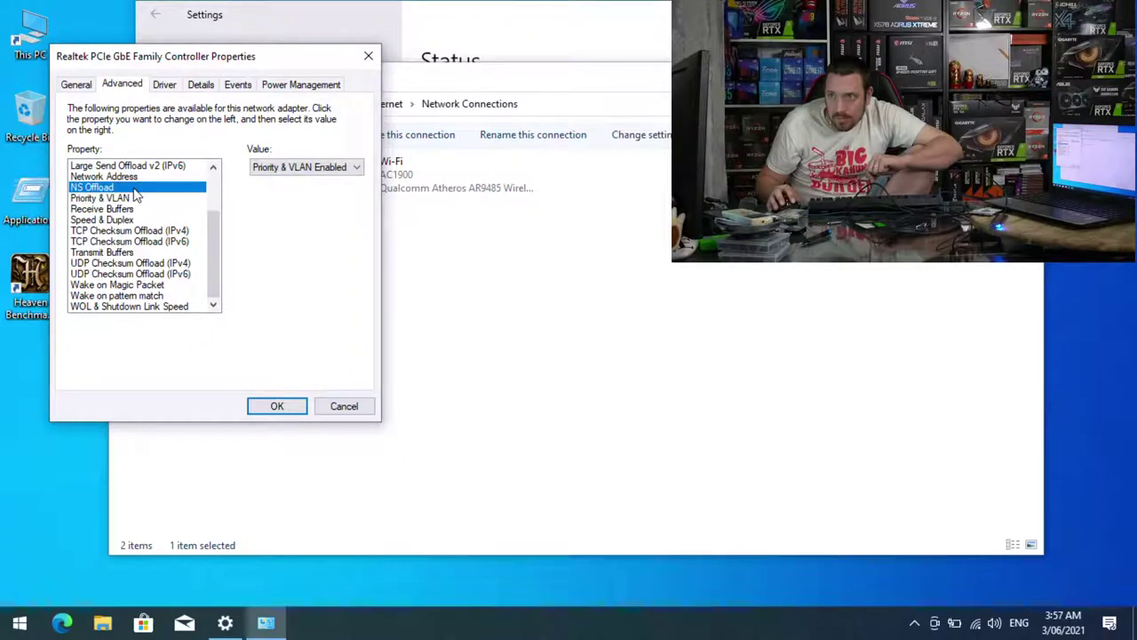
click(138, 177)
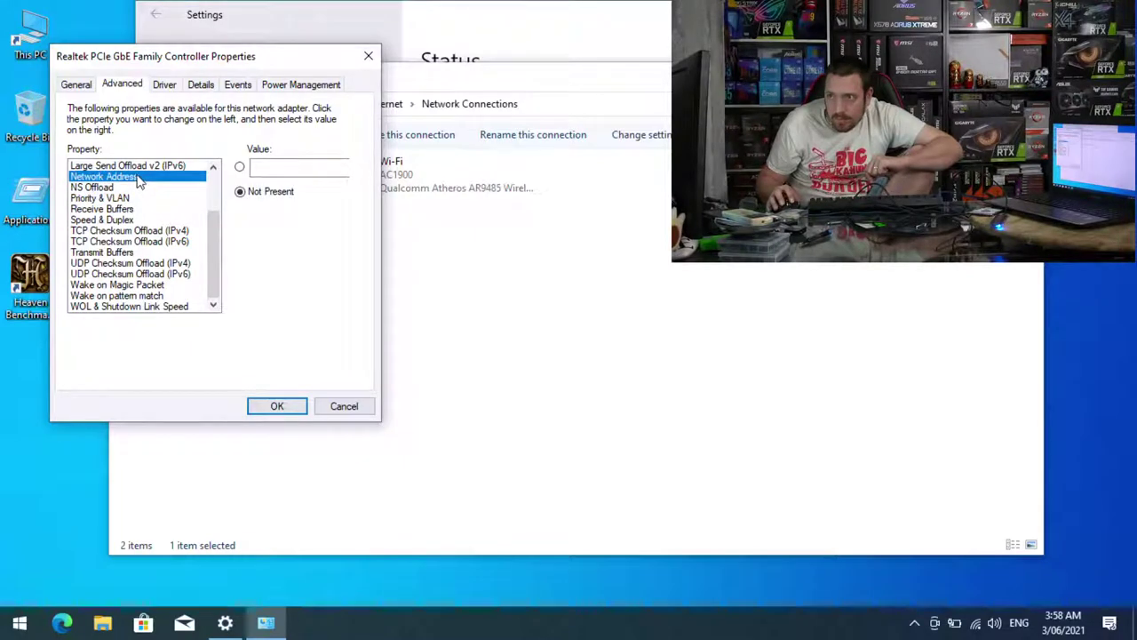
click(183, 167)
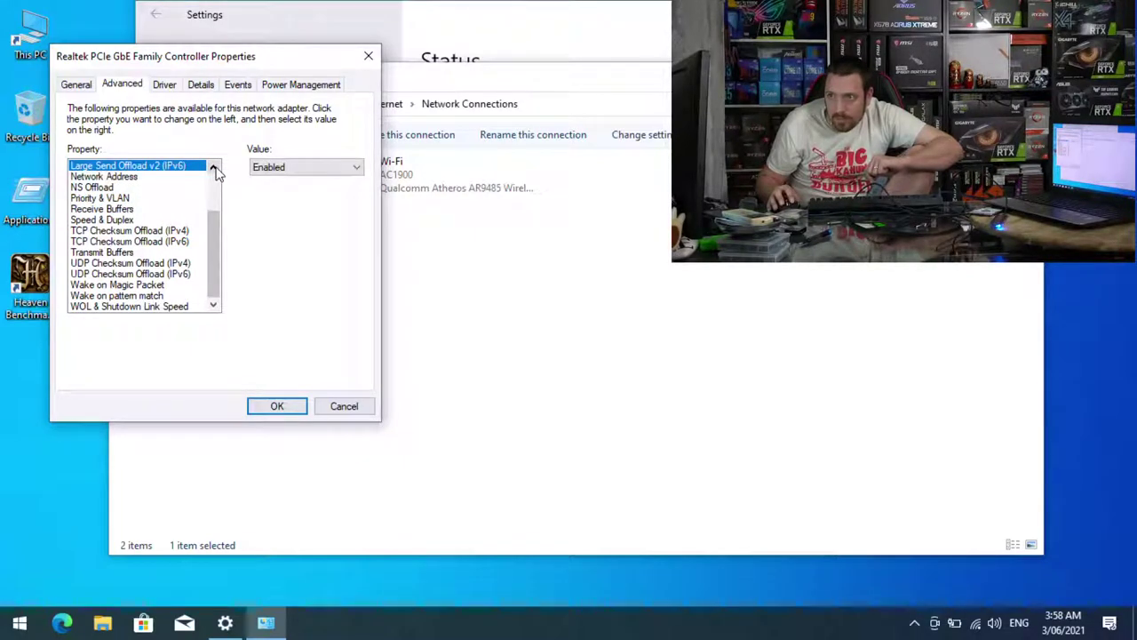
click(215, 167)
click(214, 167)
click(215, 167)
click(215, 167)
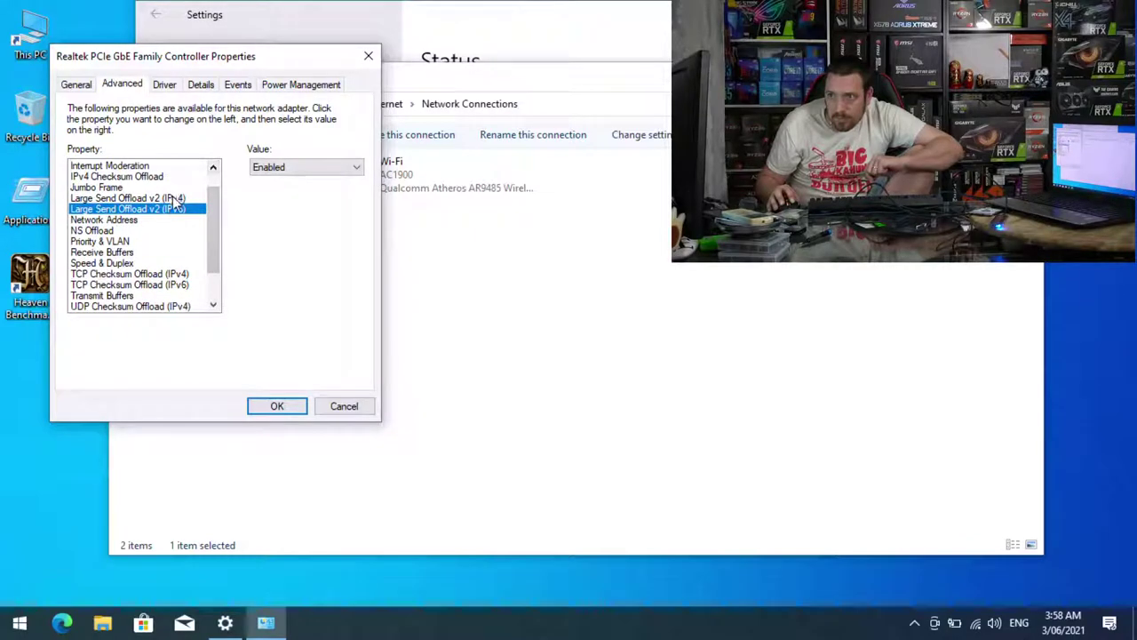
click(115, 188)
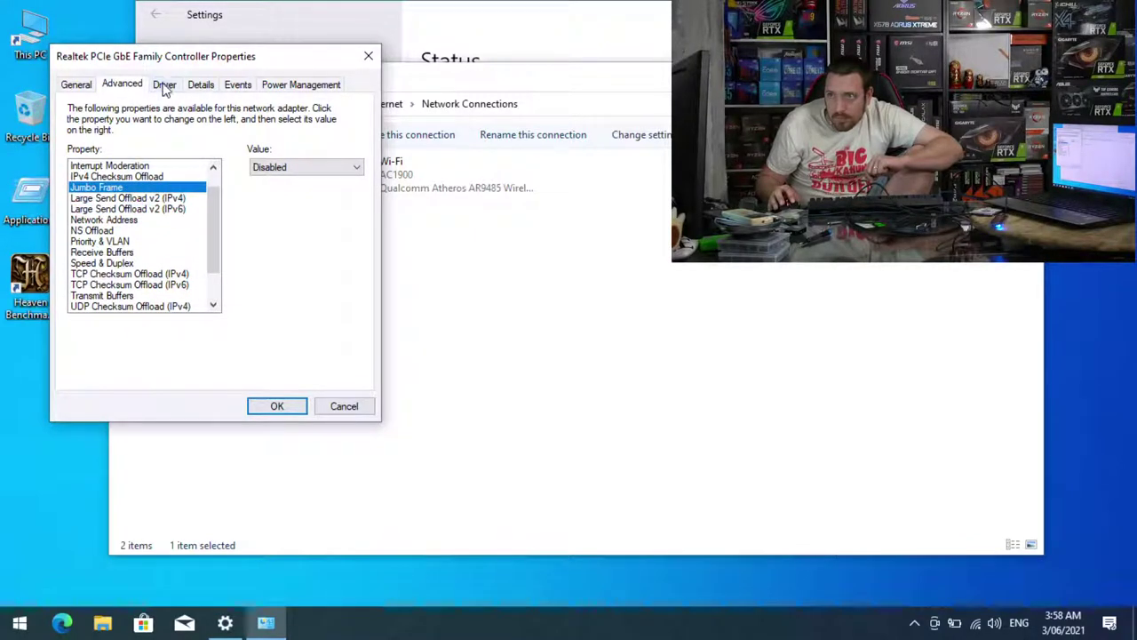
- Check the Driver, Details and Events tabs, launch View All Events, then check Power Management and General
click(164, 86)
click(199, 86)
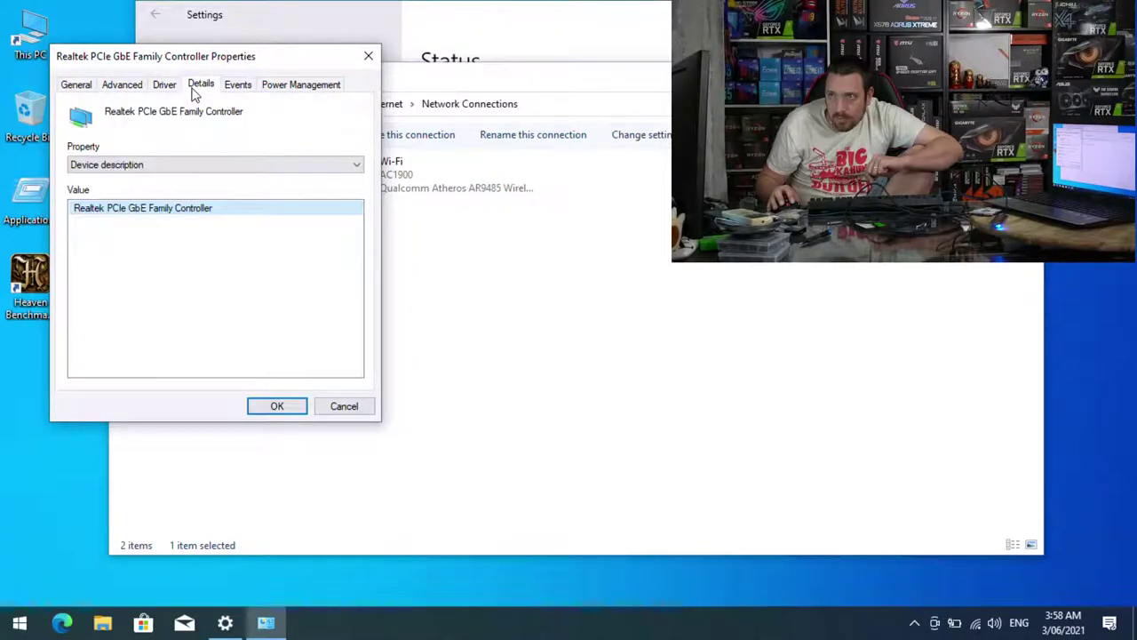
click(238, 89)
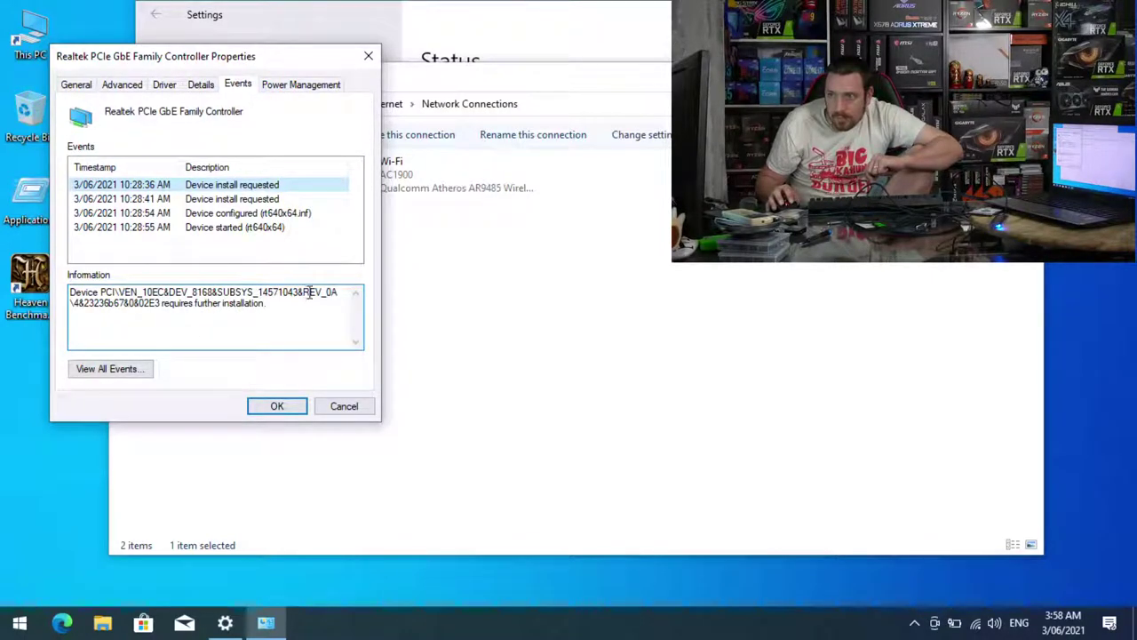
click(222, 185)
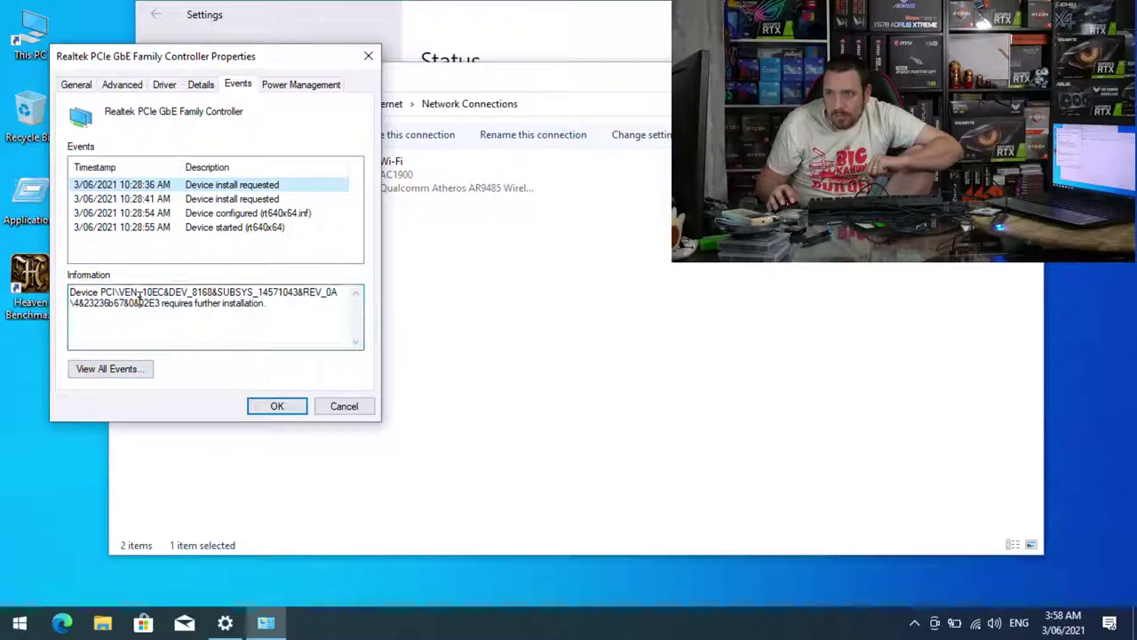
click(114, 369)
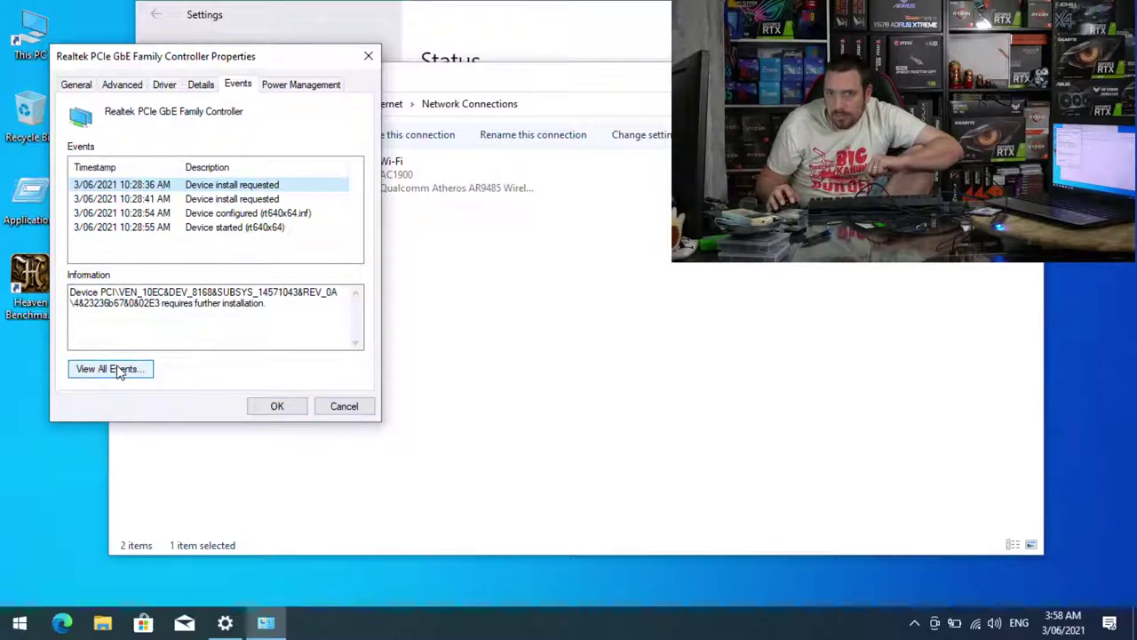
click(323, 87)
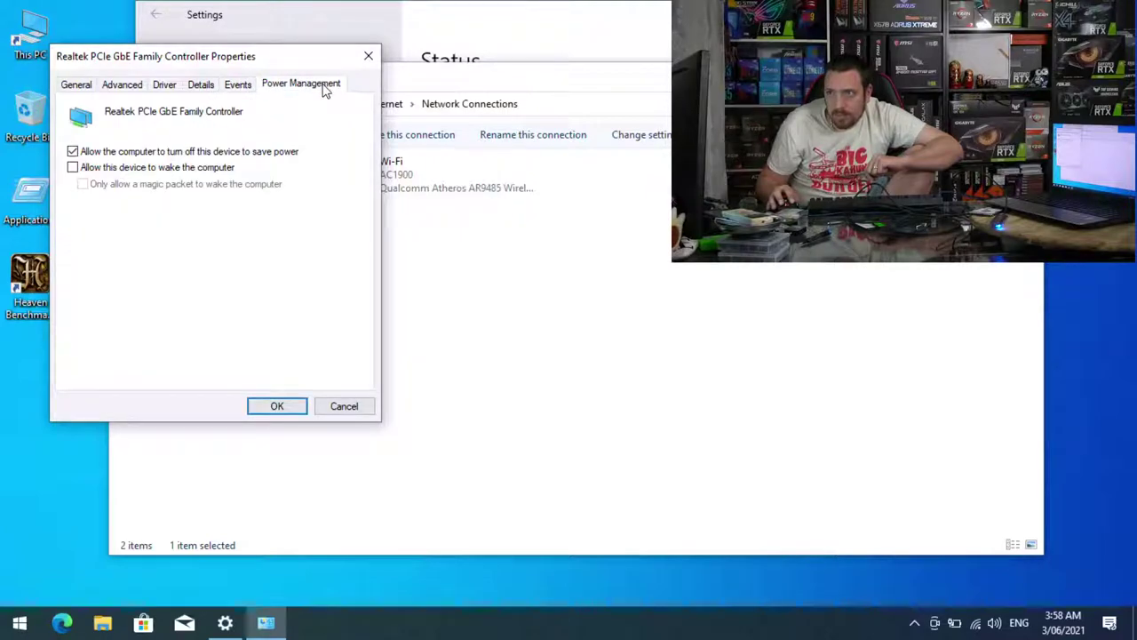
click(75, 85)
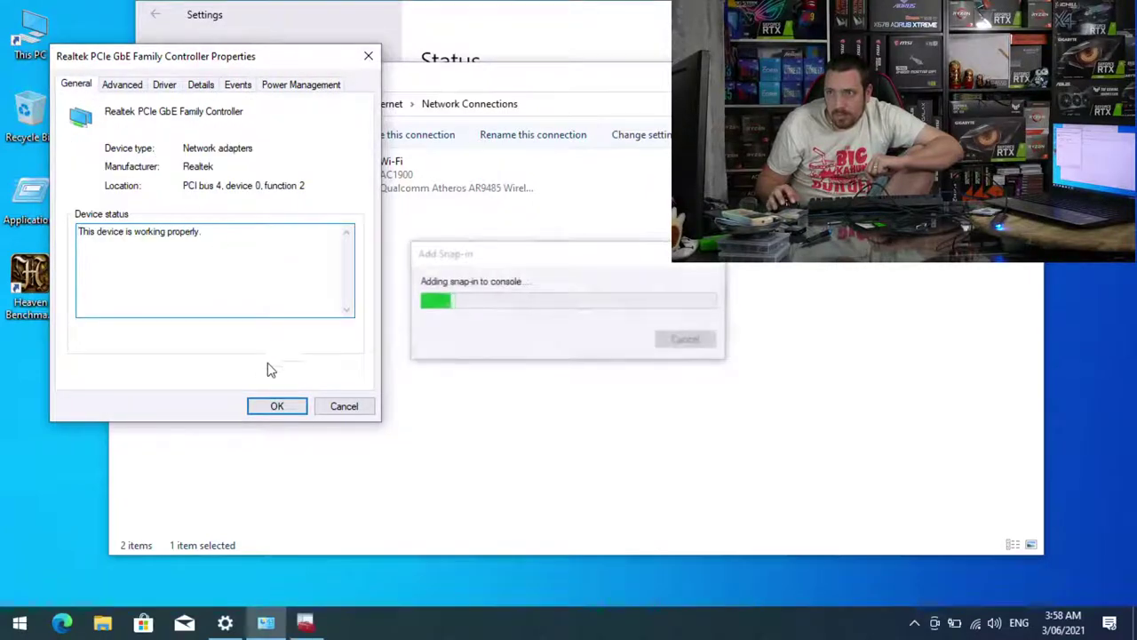
- Maximize Event Viewer, widen the Source column and select the event 410 driver-start entry
click(276, 409)
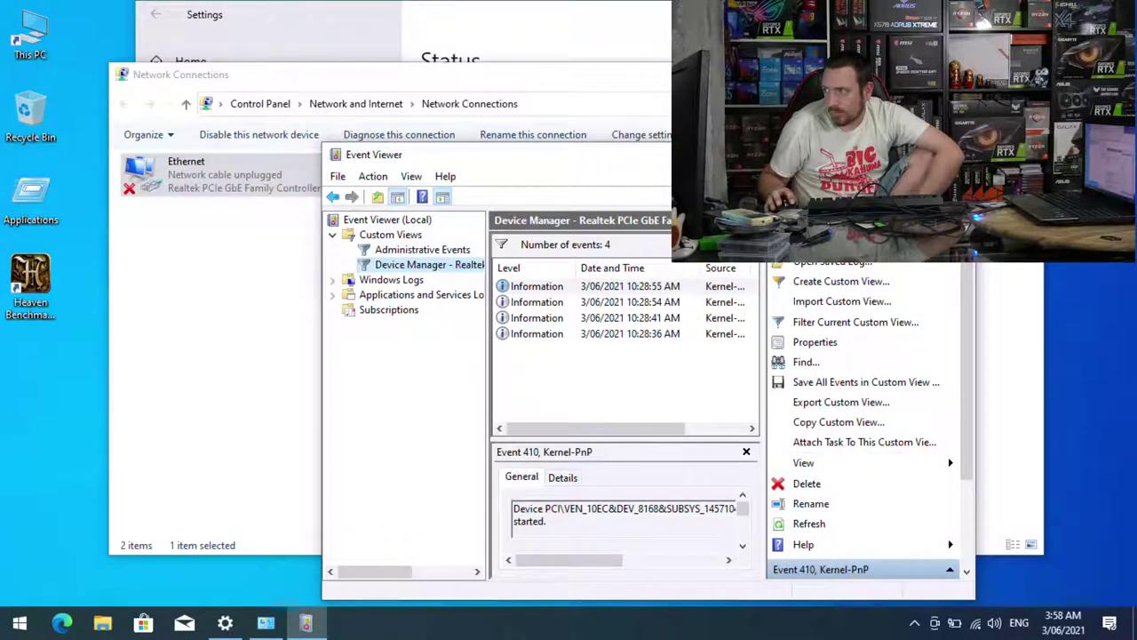
click(914, 155)
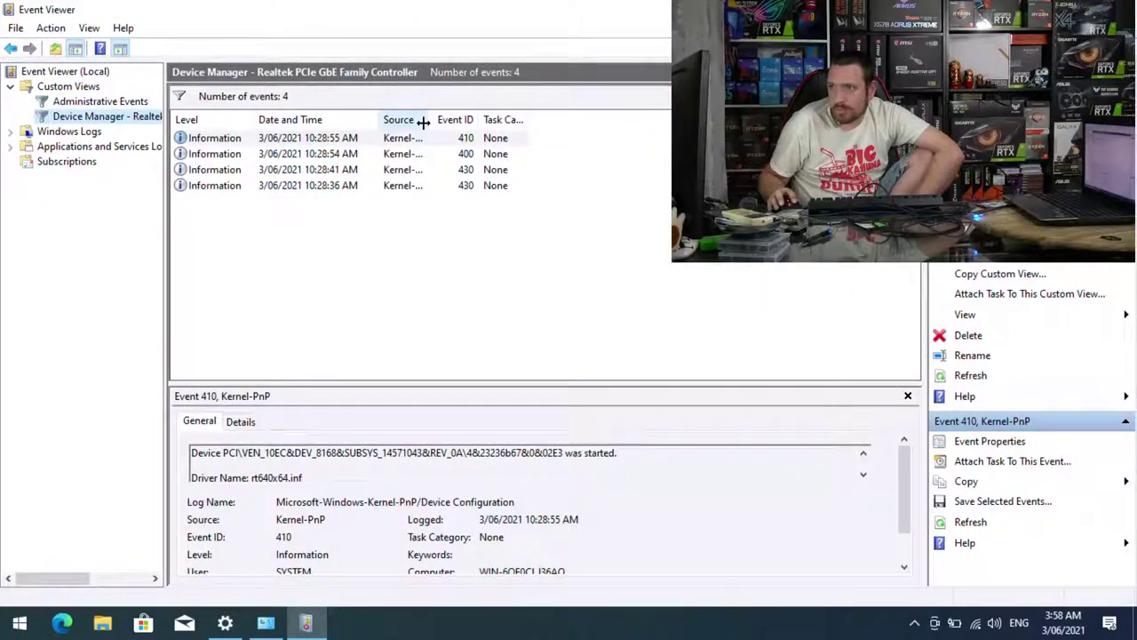
drag(425, 122, 489, 130)
click(275, 142)
right_click(276, 142)
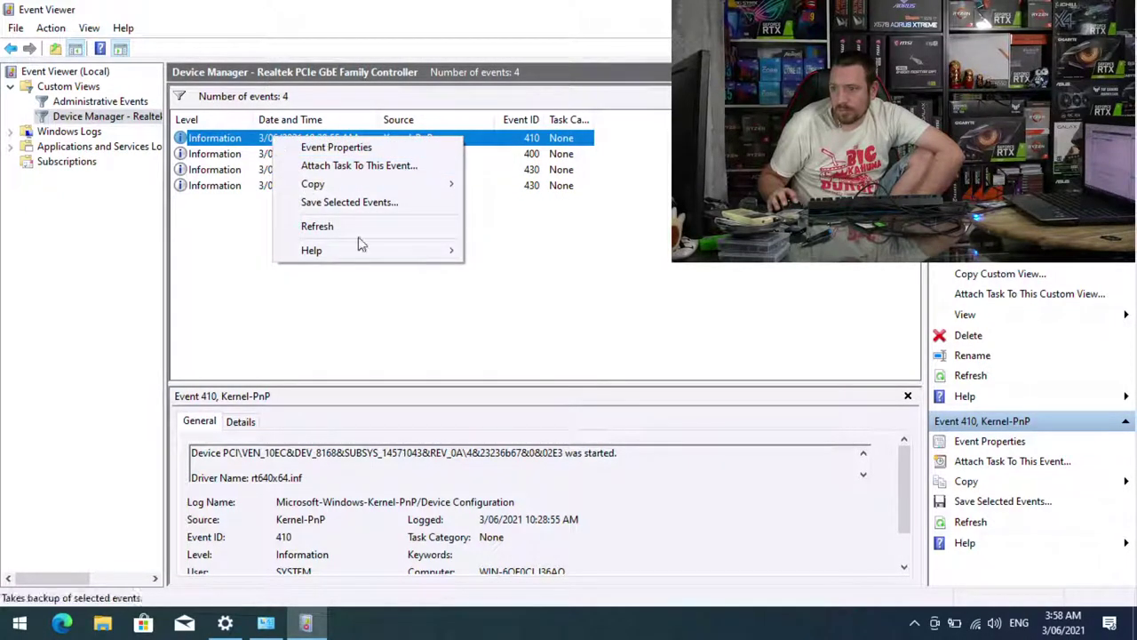
click(723, 418)
scroll(657, 527, down, 1)
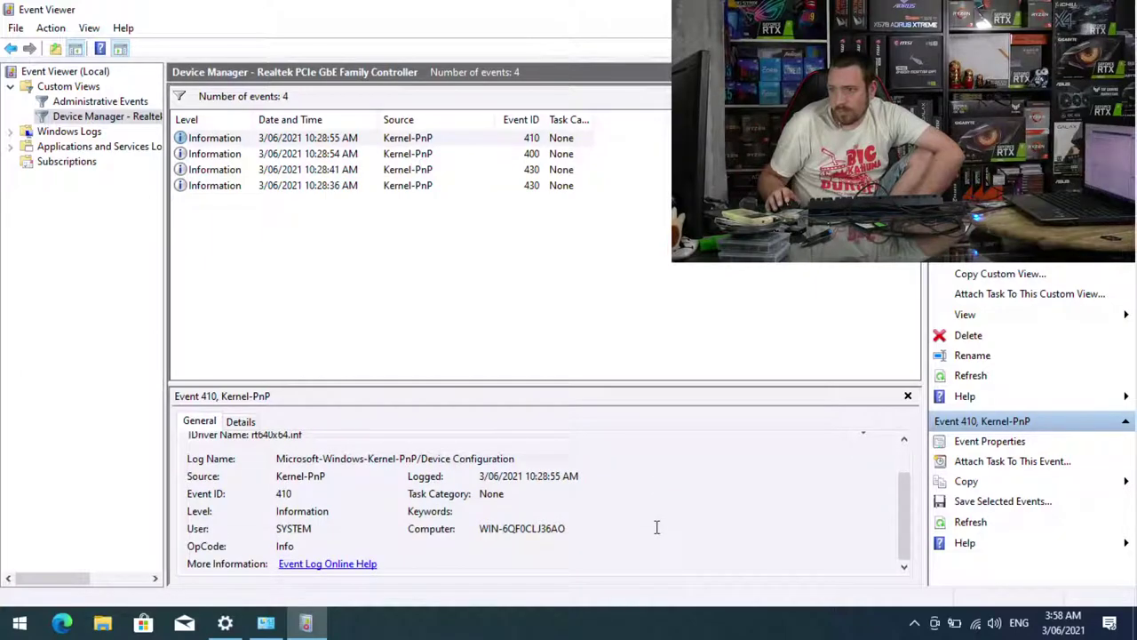
scroll(656, 527, up, 1)
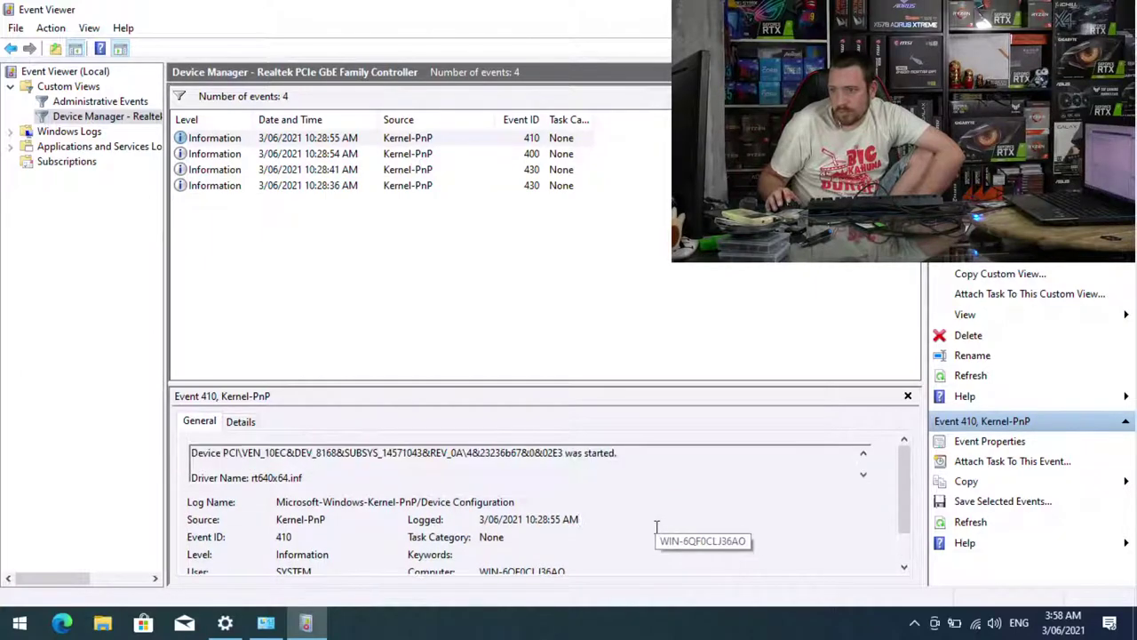
- Inspect event 410's Details view with the System section expanded
click(241, 421)
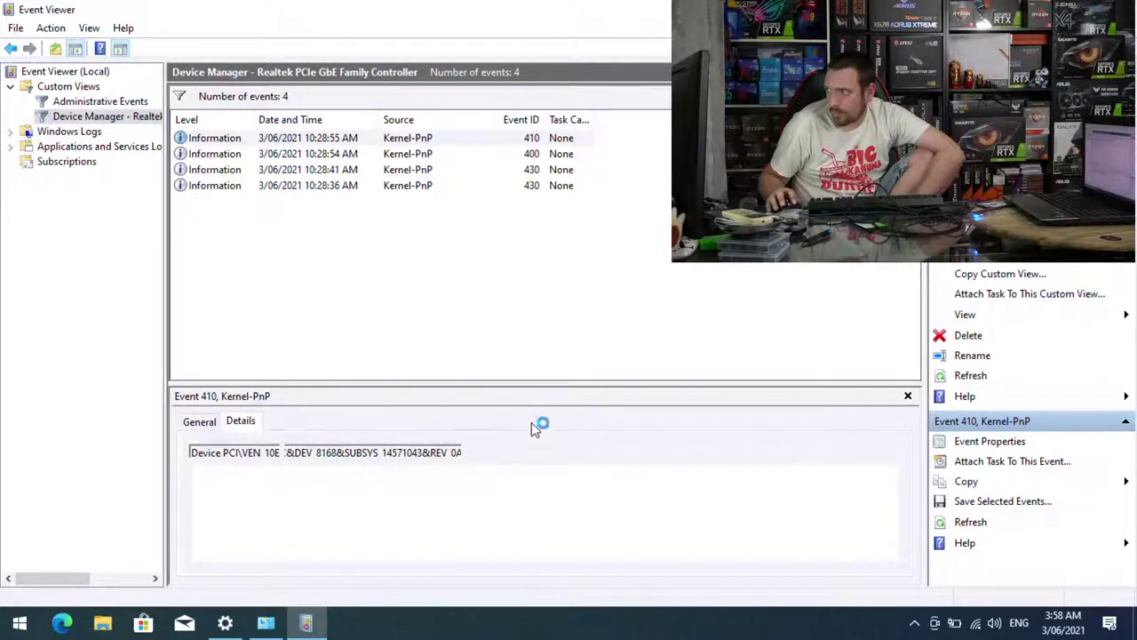
scroll(406, 489, down, 3)
scroll(406, 488, down, 1)
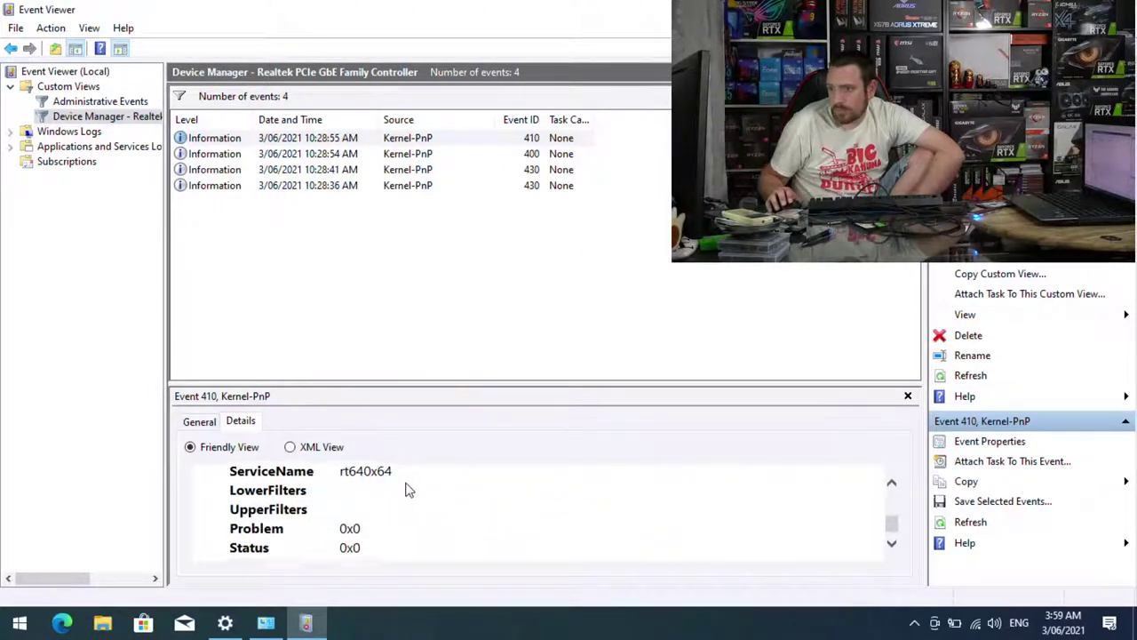
scroll(406, 489, up, 4)
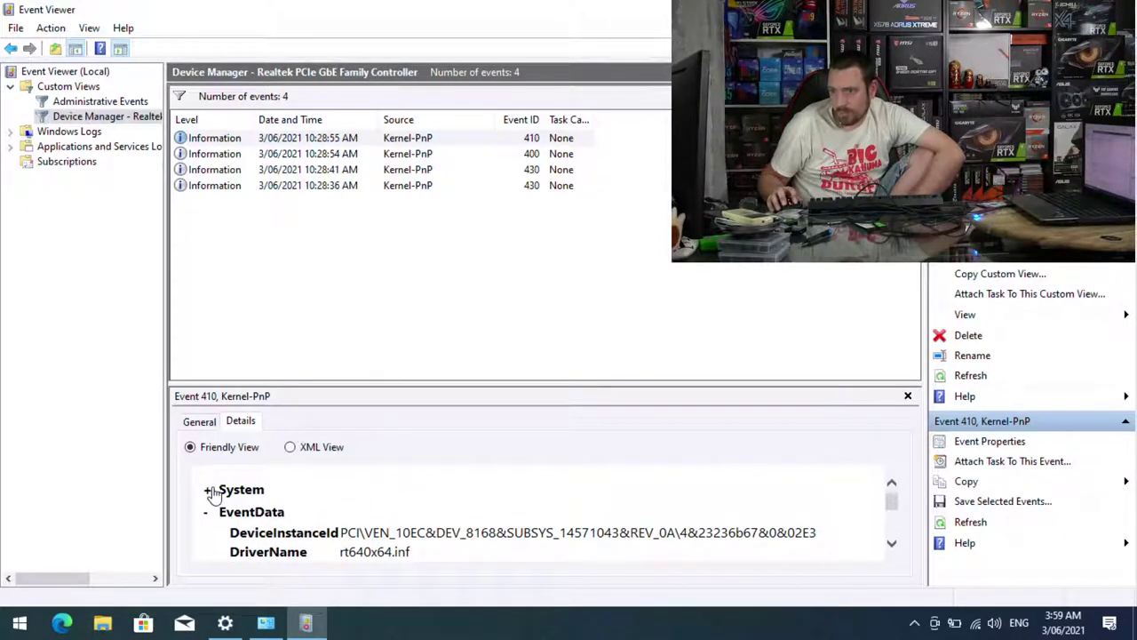
click(207, 489)
scroll(541, 531, down, 4)
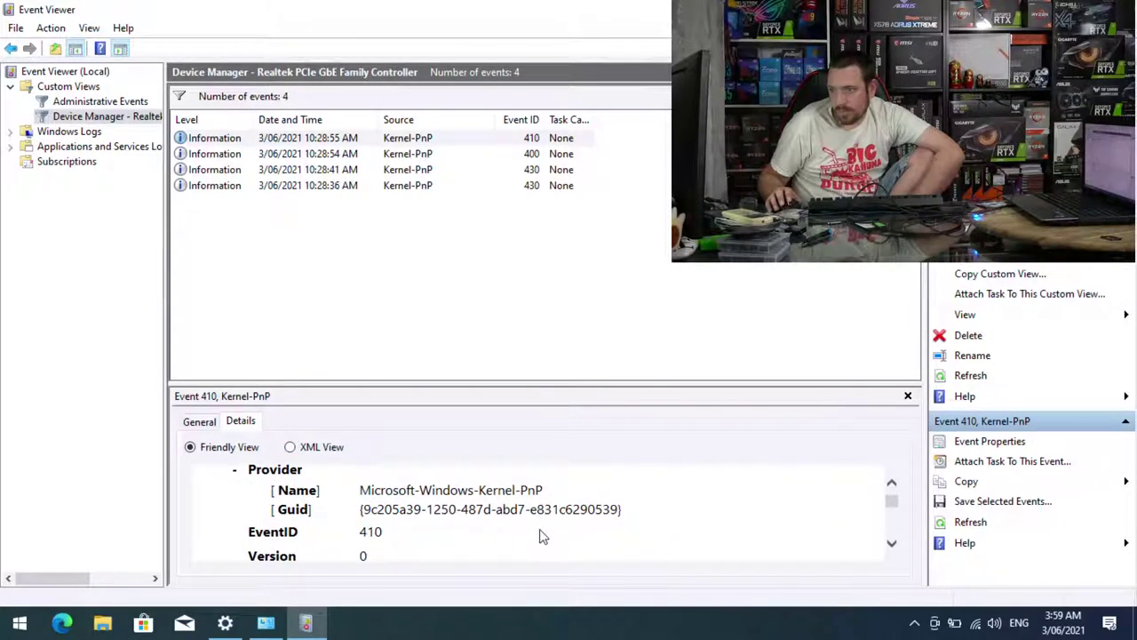
scroll(541, 535, up, 1)
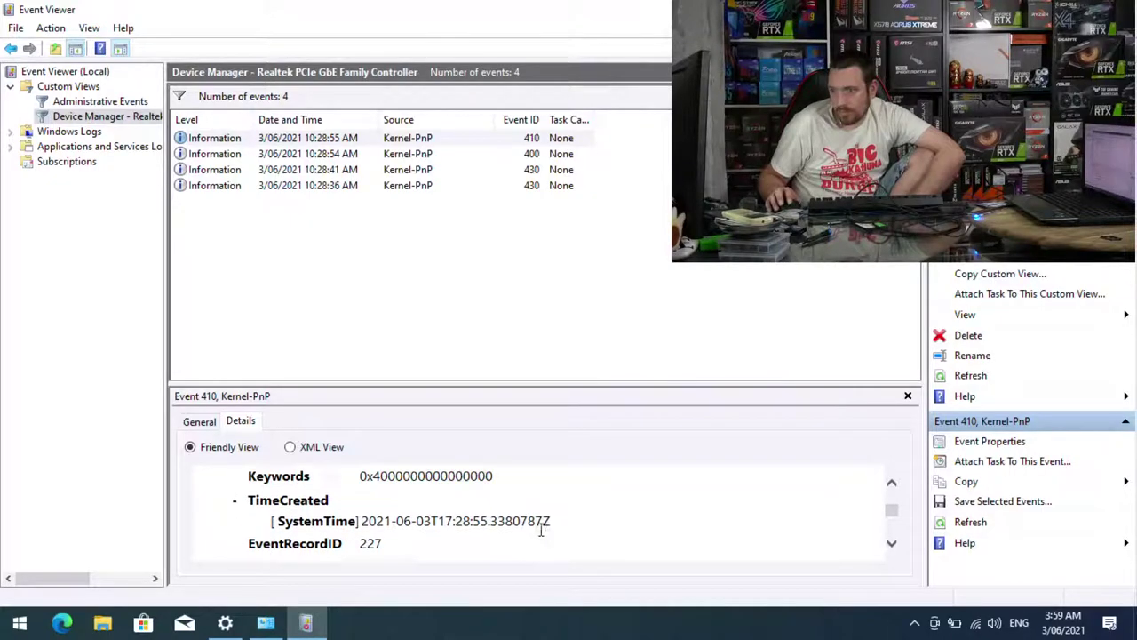
scroll(542, 536, down, 4)
scroll(539, 529, down, 3)
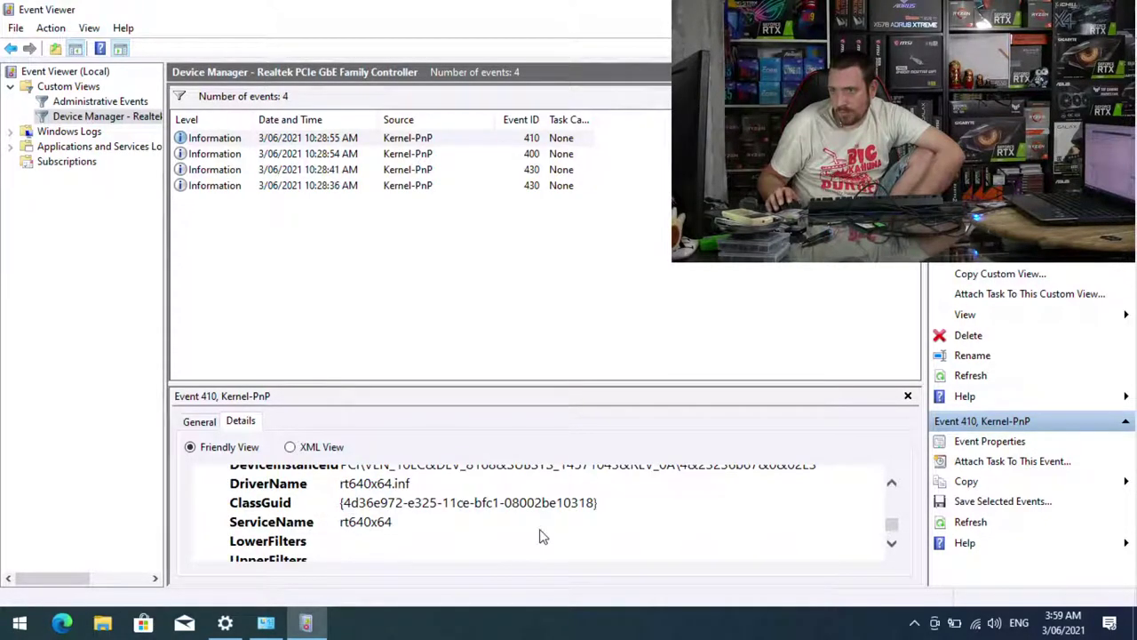
- Browse Administrative Events and Windows Logs, then close Event Viewer and return to Settings
click(93, 103)
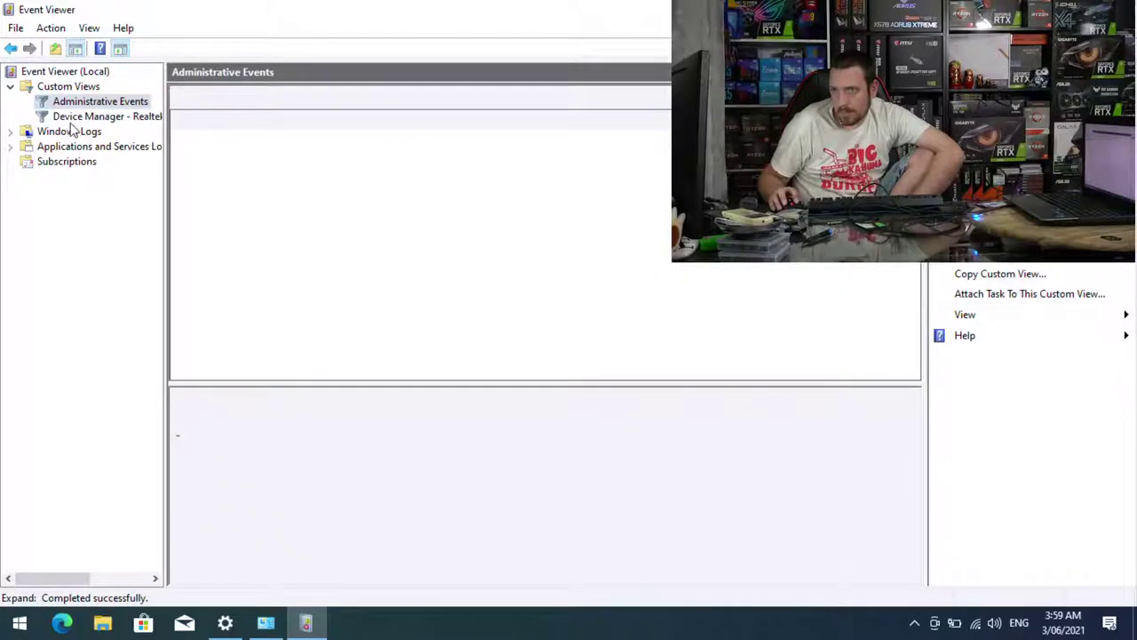
click(58, 133)
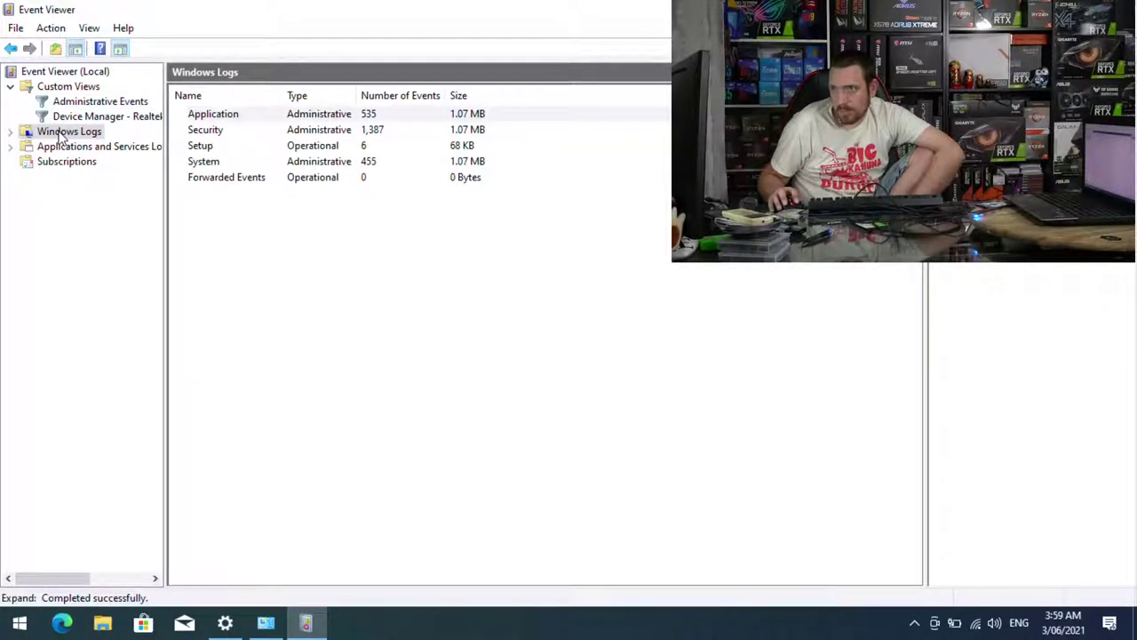
key(alt+F4)
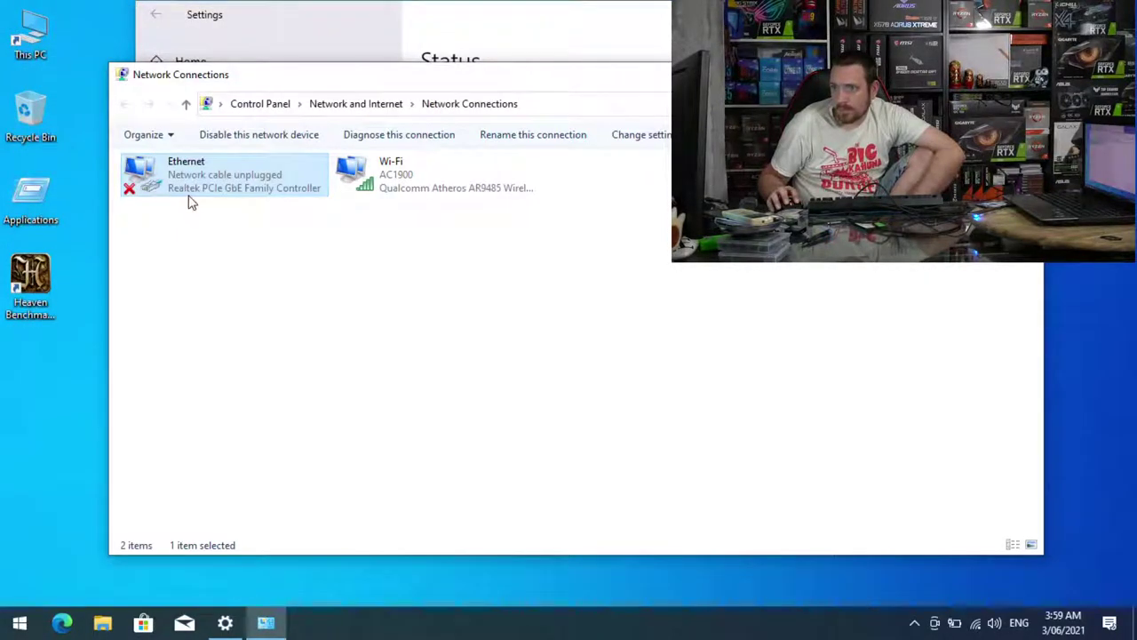
click(466, 49)
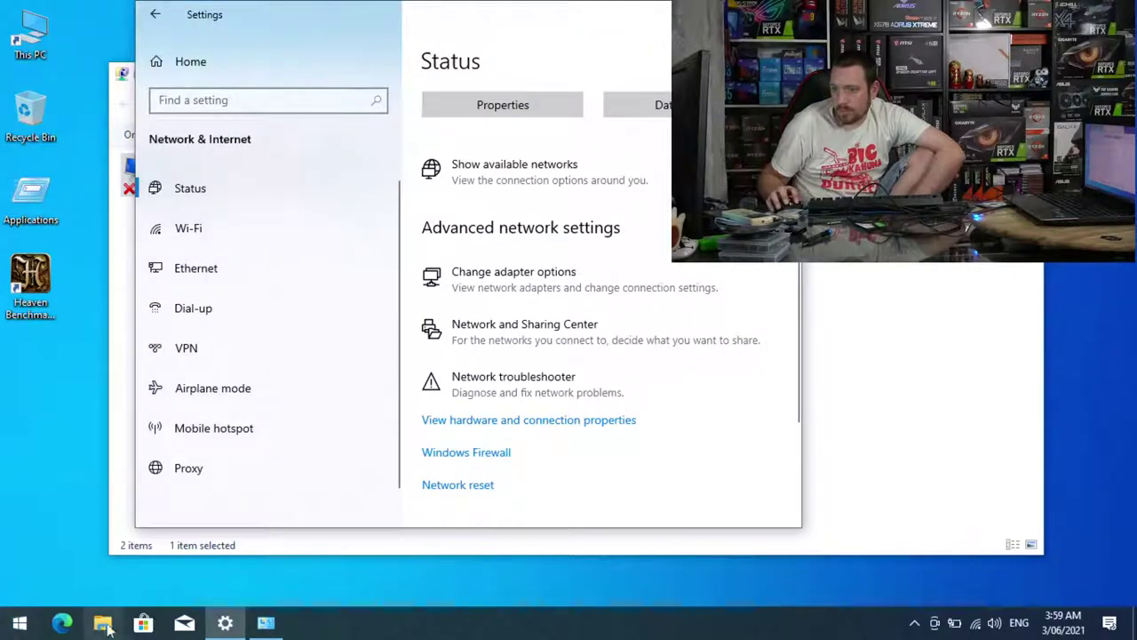
- Check Update & Security (cumulative update at 21%, NVIDIA pending), then bring Network Connections forward
click(178, 55)
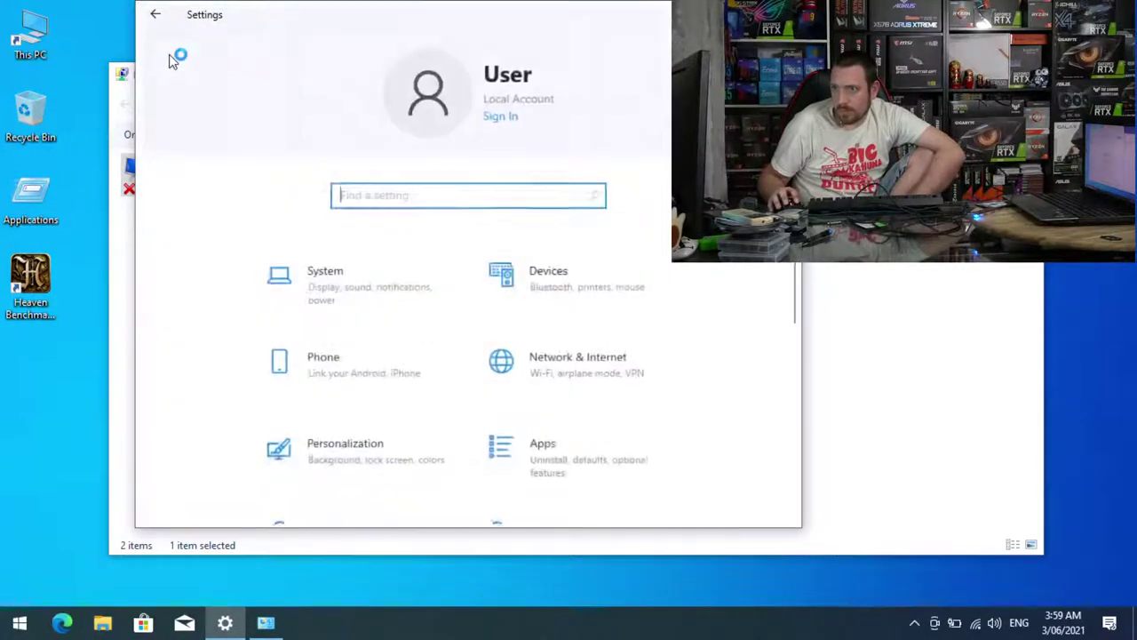
scroll(348, 337, down, 4)
scroll(368, 400, up, 1)
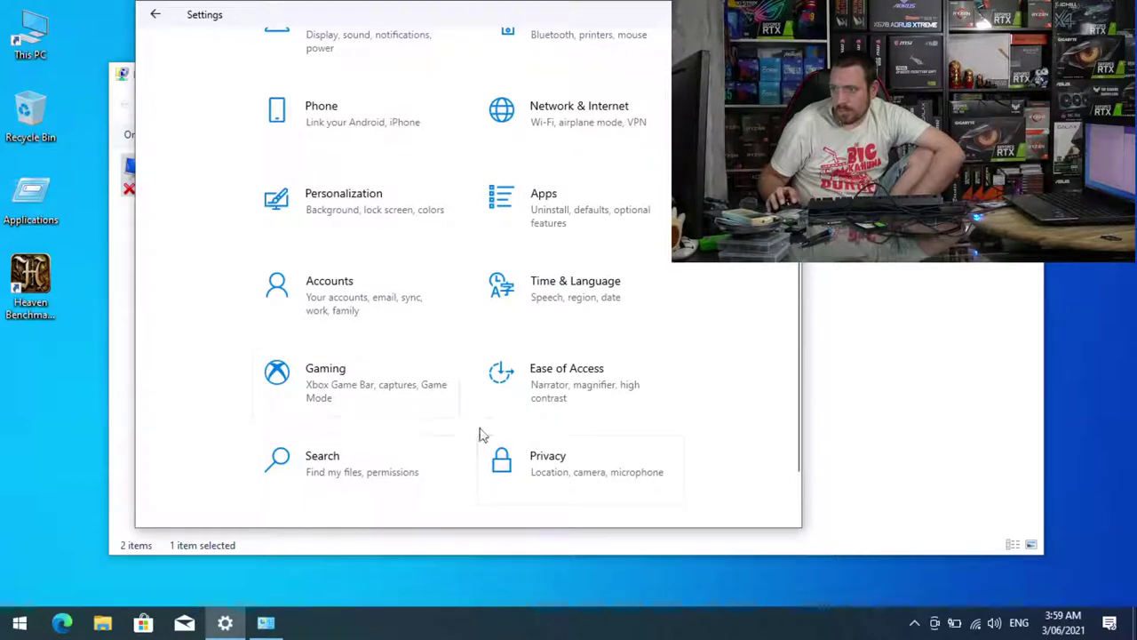
scroll(471, 426, down, 1)
click(333, 506)
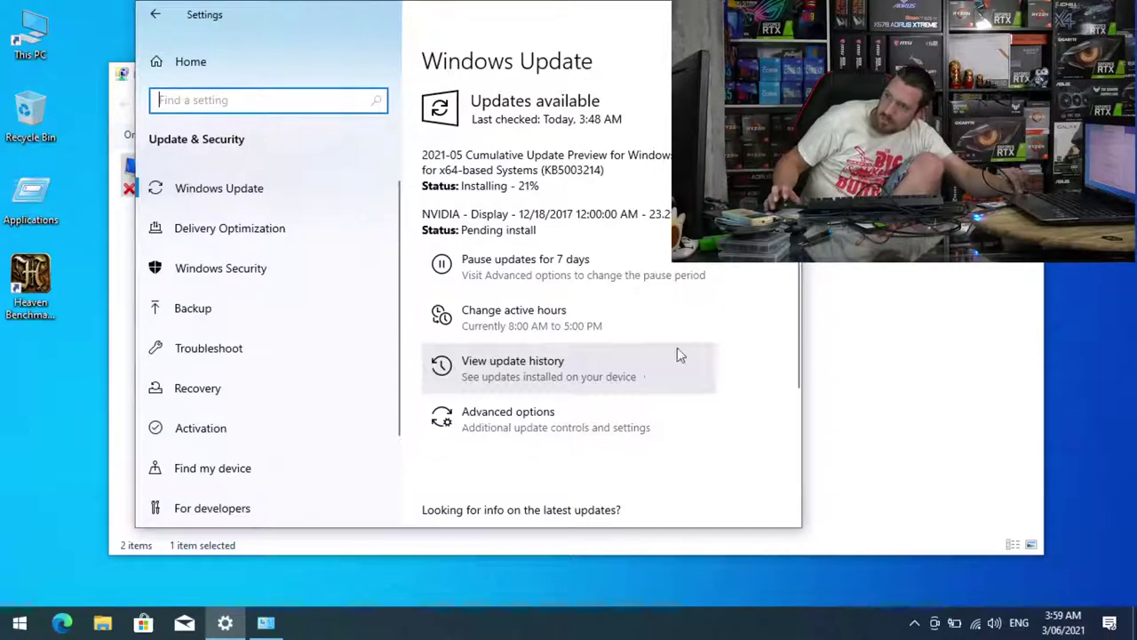
click(946, 274)
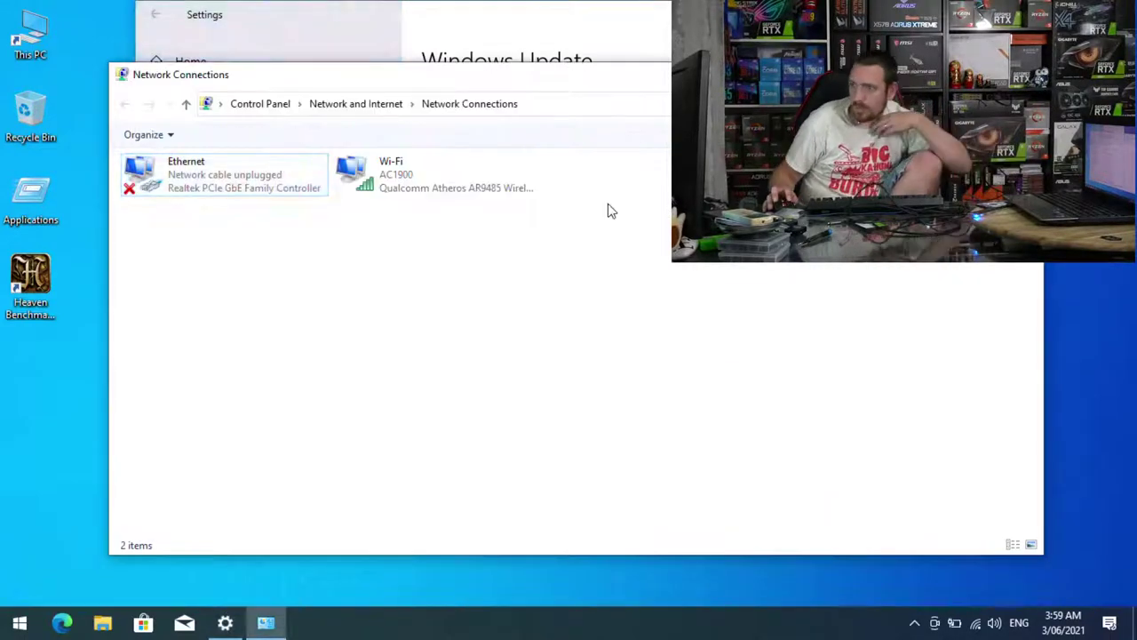
- Diagnose the Ethernet adapter, recheck the unplugged or broken cable problem, and close the troubleshooter
click(205, 196)
right_click(205, 196)
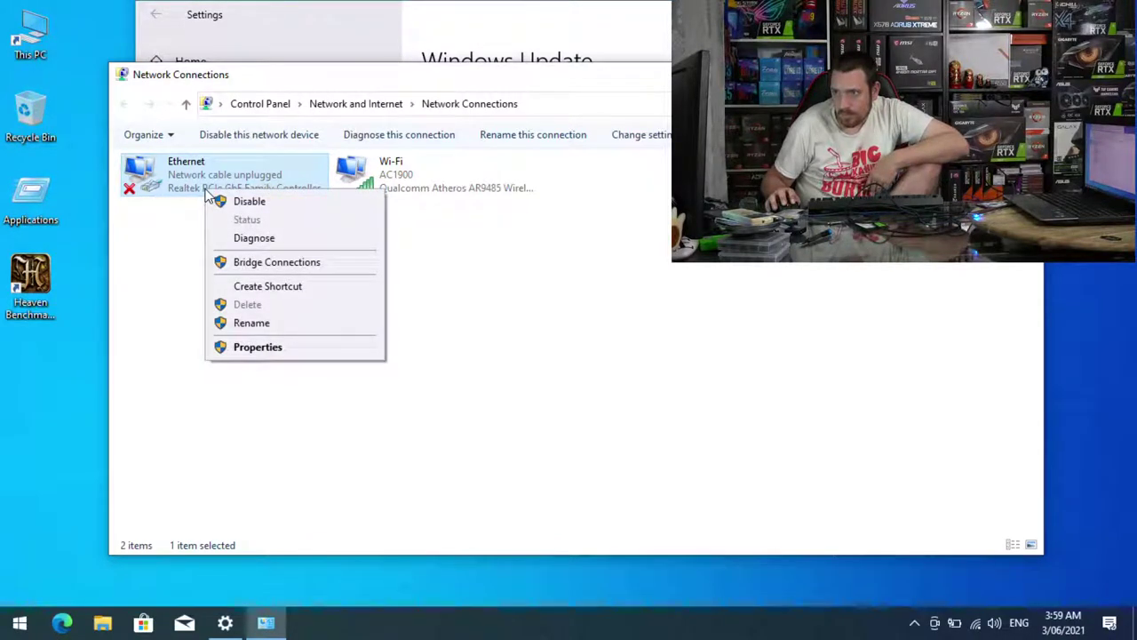
click(302, 238)
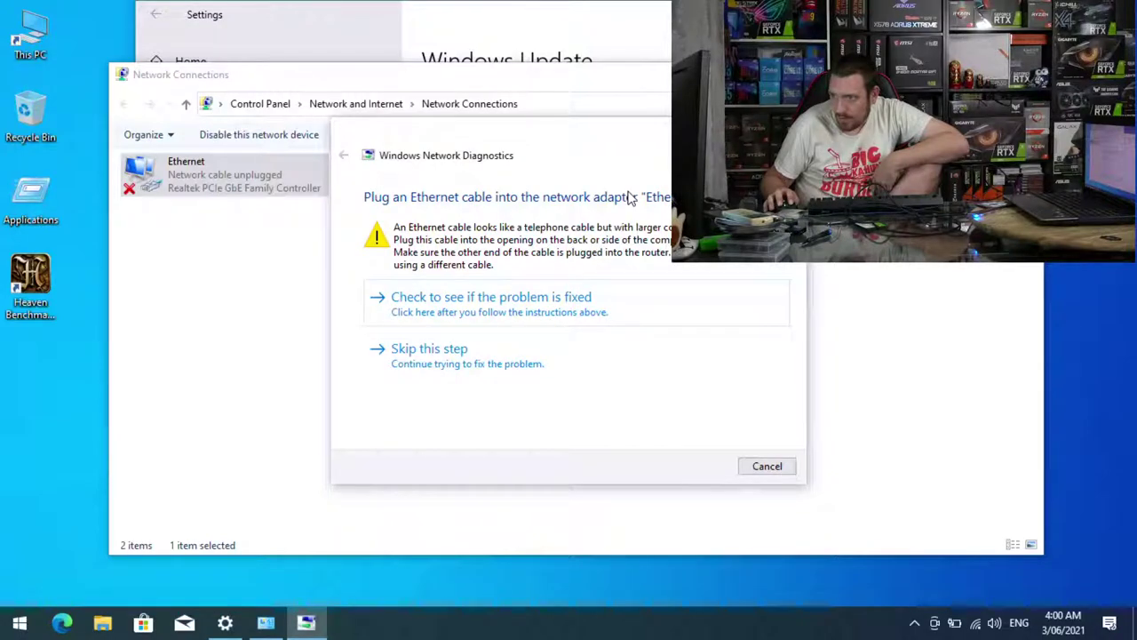
click(547, 303)
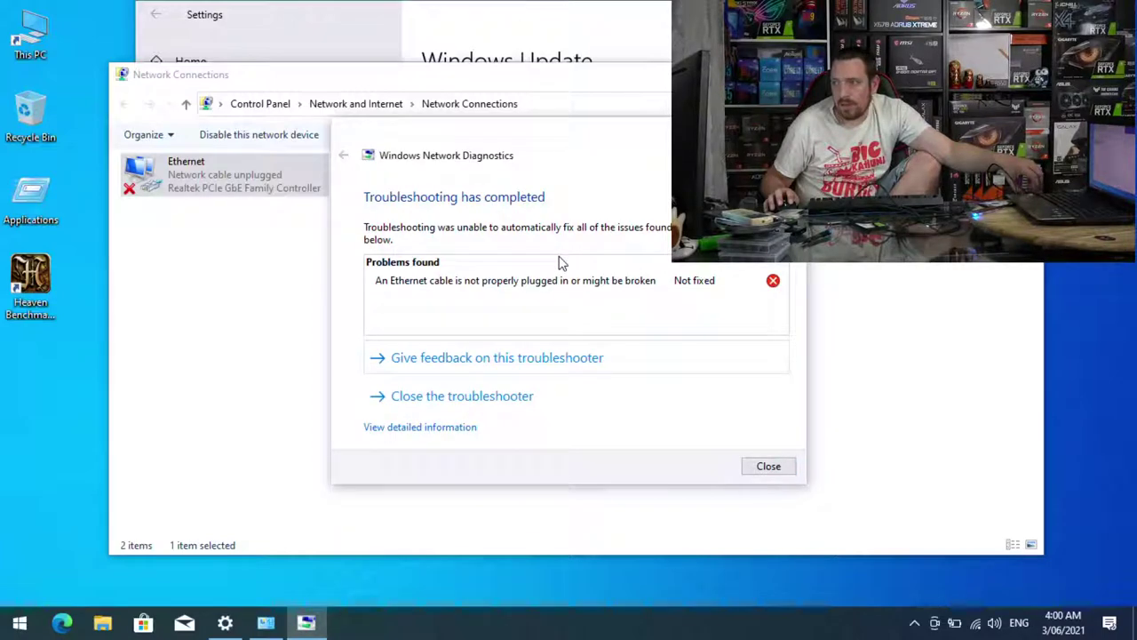
click(771, 461)
right_click(264, 177)
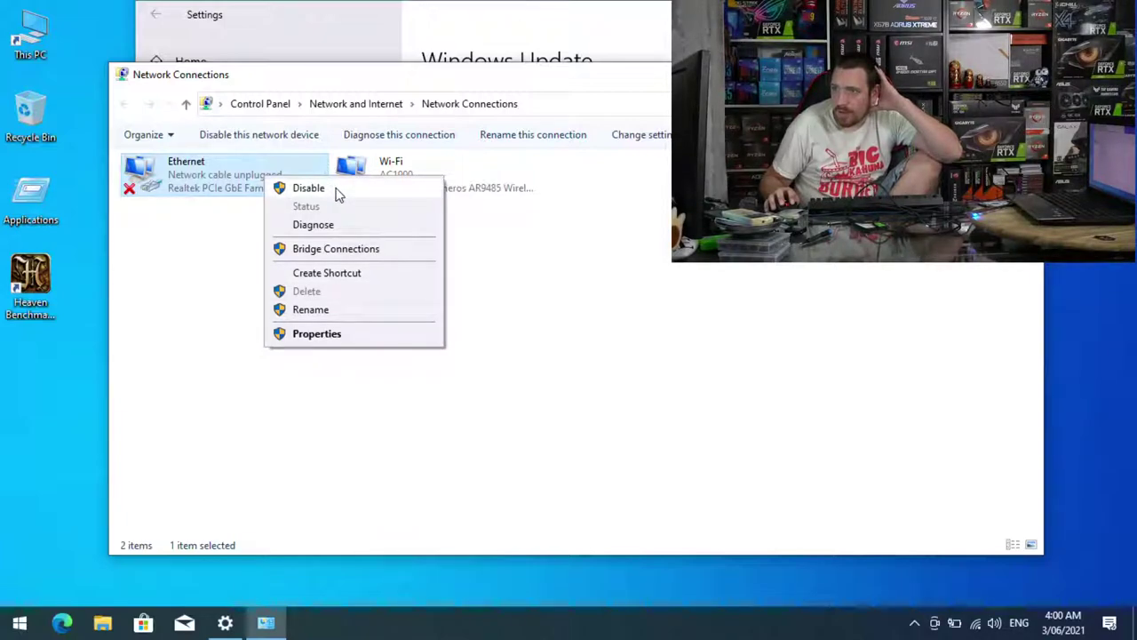
- Disable and re-enable the Ethernet adapter, then close the Network Connections window
click(337, 192)
right_click(250, 178)
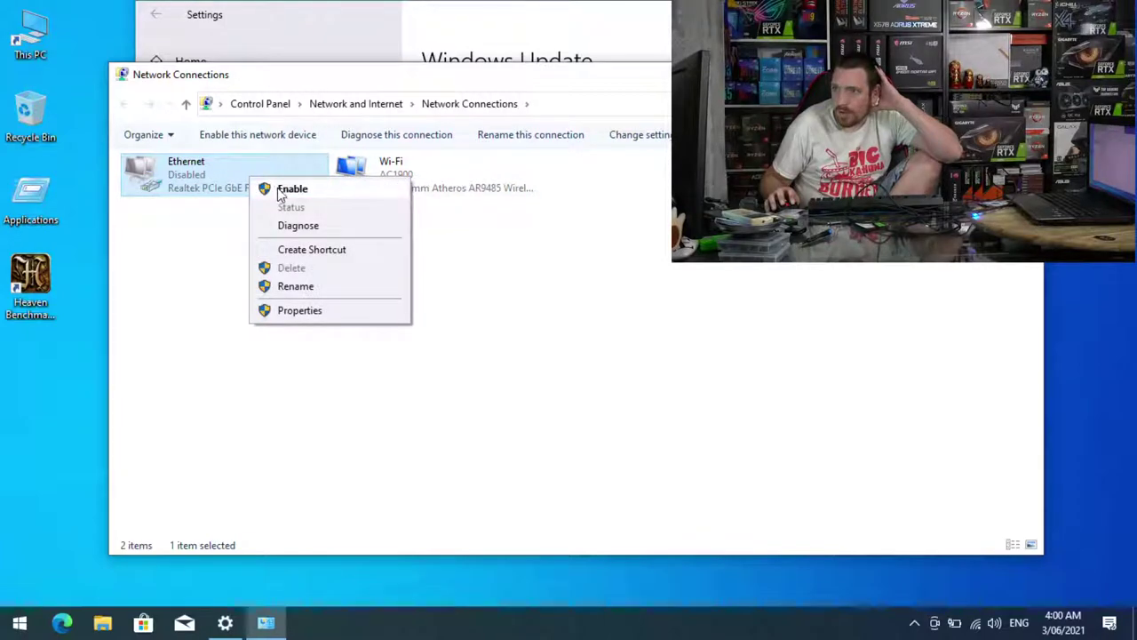
click(291, 189)
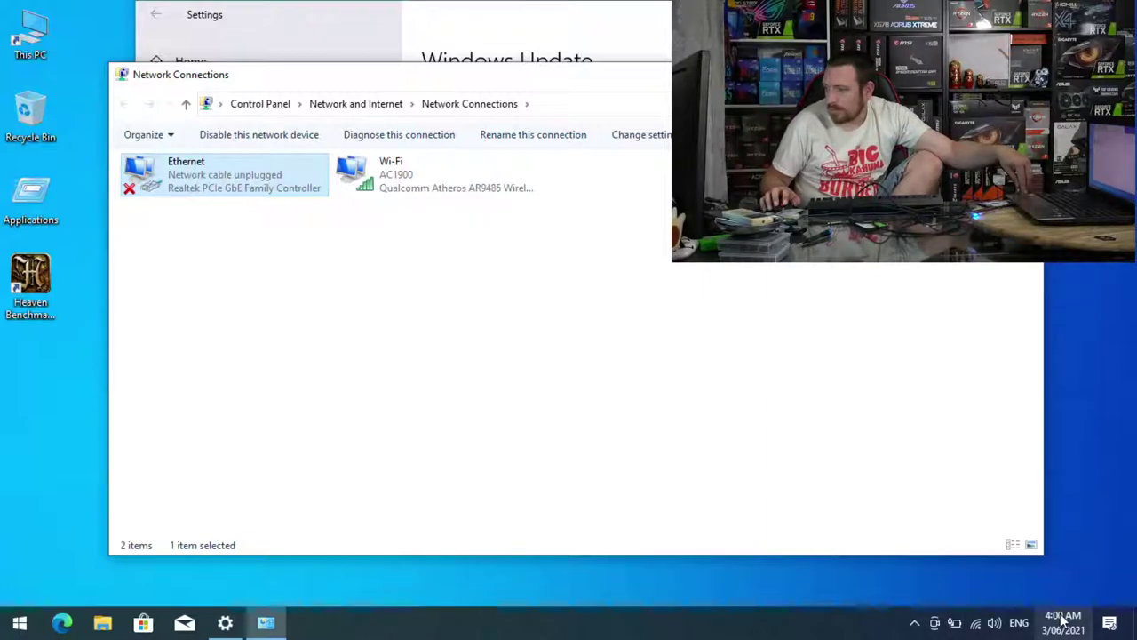
click(1022, 74)
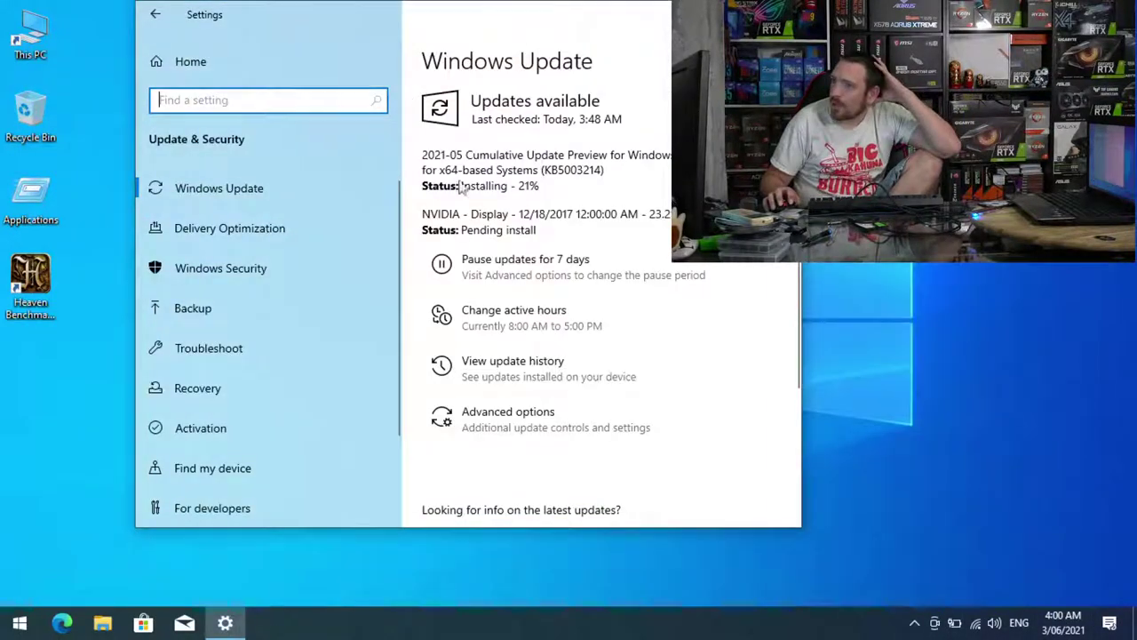
- Minimize Settings and move the Heaven Benchmark shortcut into the Applications folder
click(698, 14)
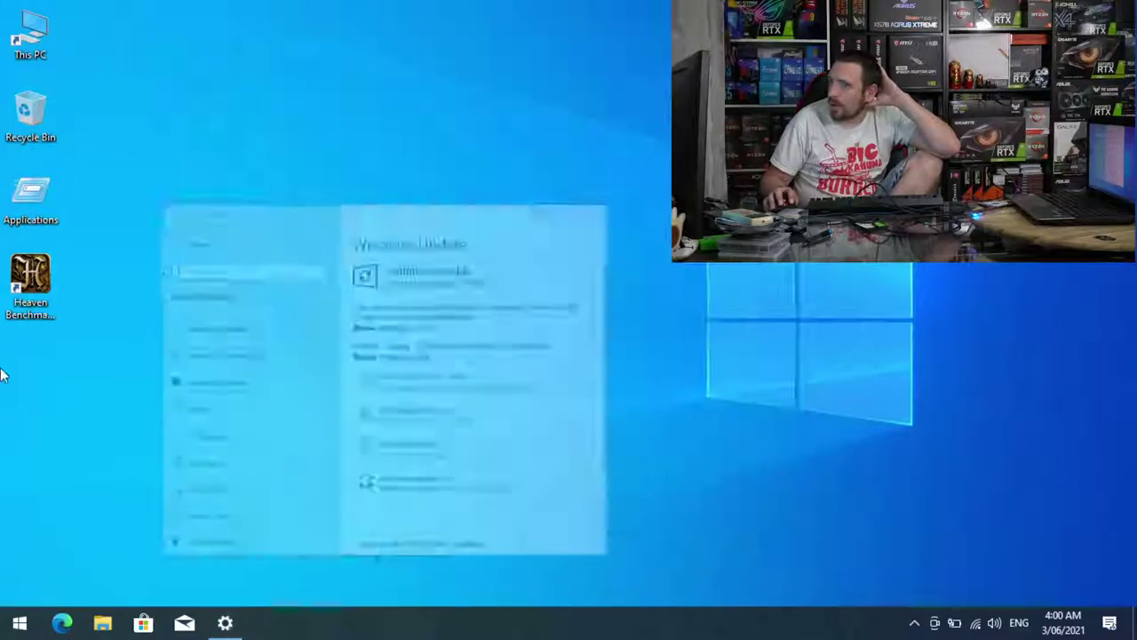
drag(32, 283, 37, 205)
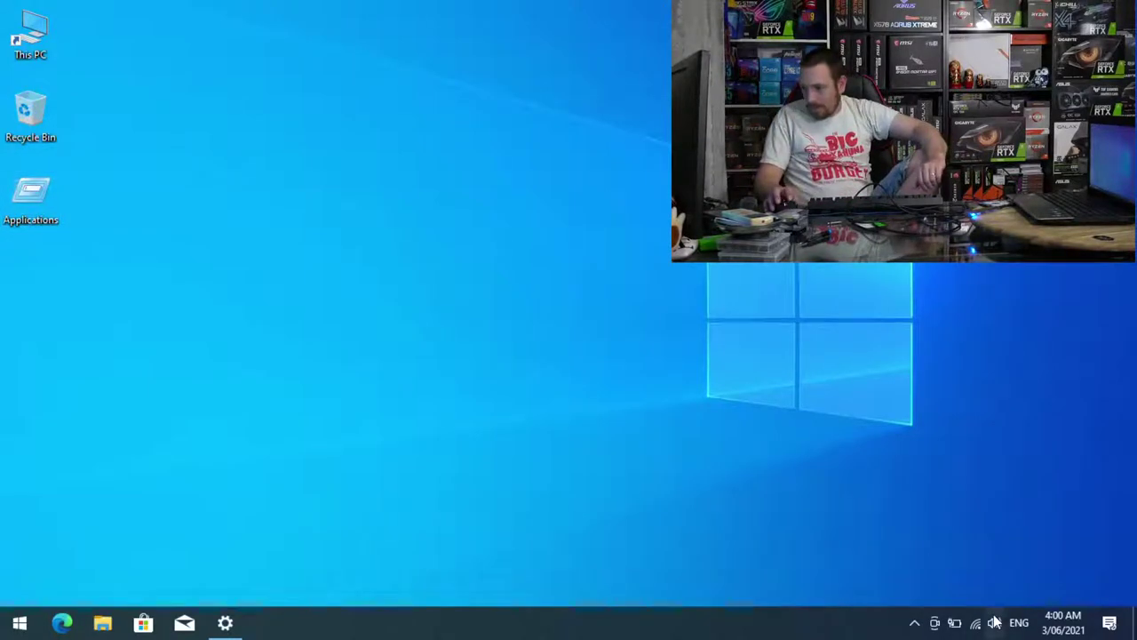
- Restore Settings from the taskbar to follow the cumulative update, now installing at 74%
click(233, 626)
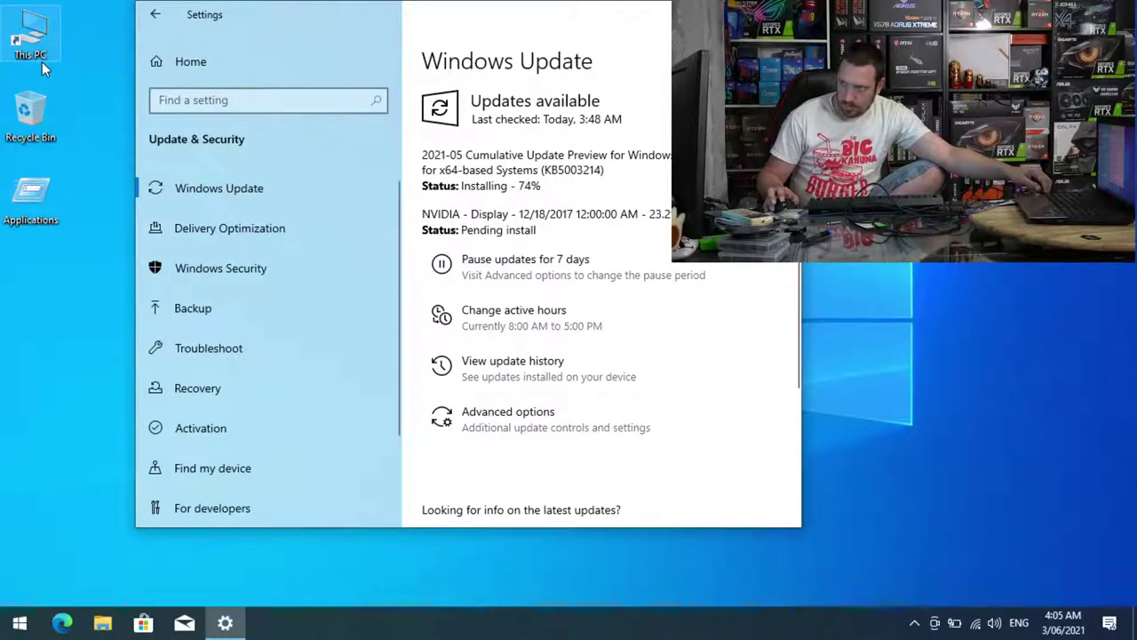
- Go through the tray's Network & Internet settings to Change adapter options, listing the Ethernet and Wi-Fi adapters
click(914, 623)
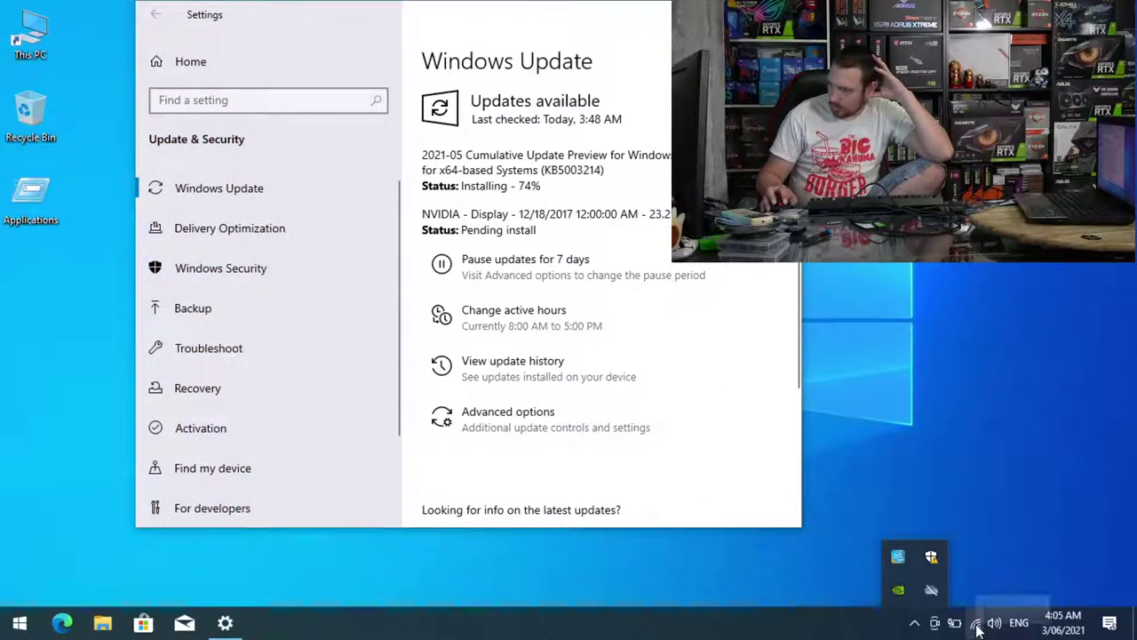
click(976, 625)
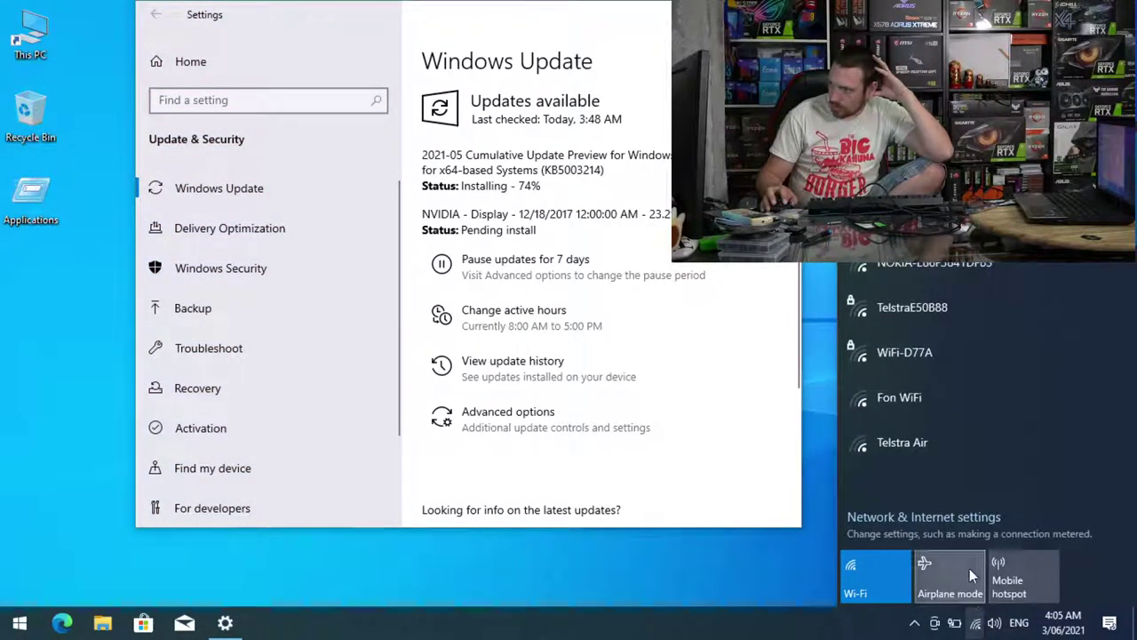
click(965, 524)
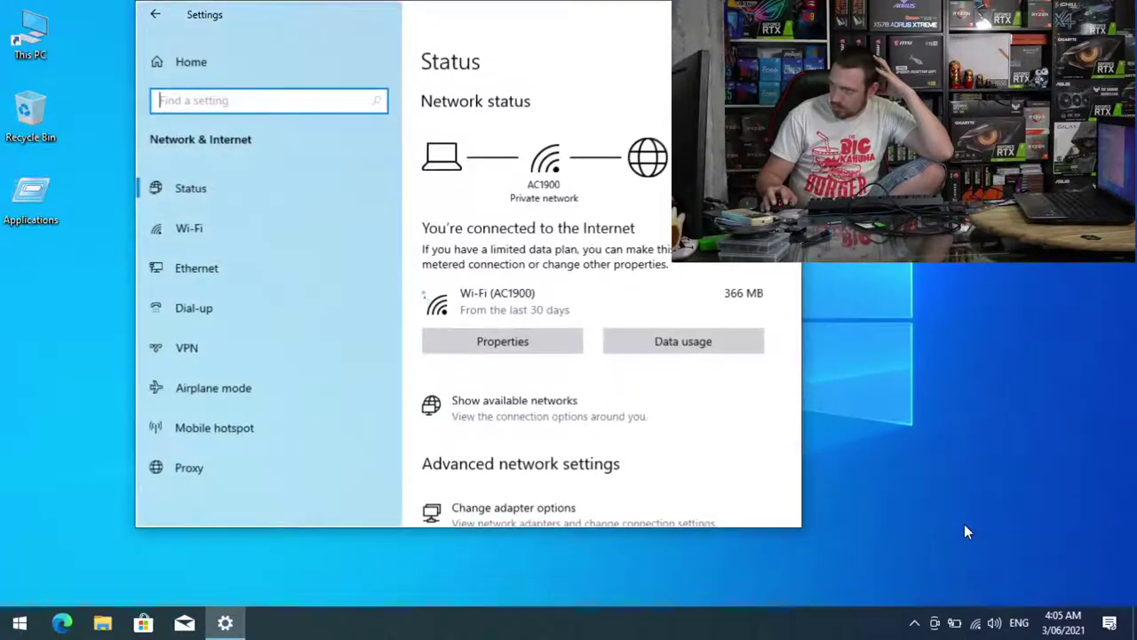
click(599, 405)
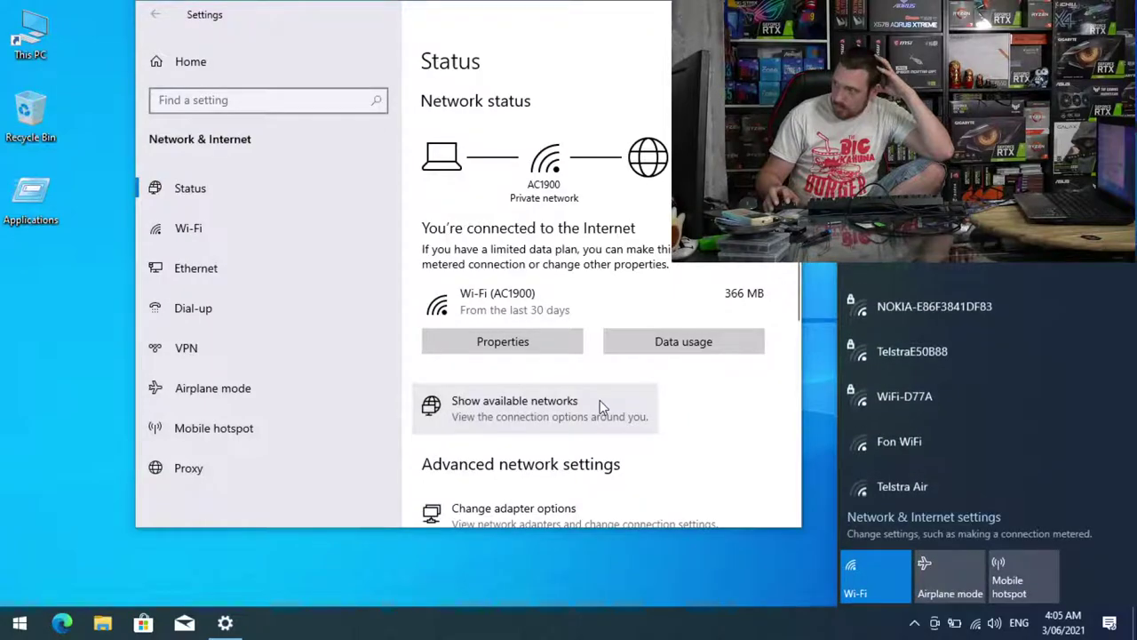
scroll(622, 453, down, 3)
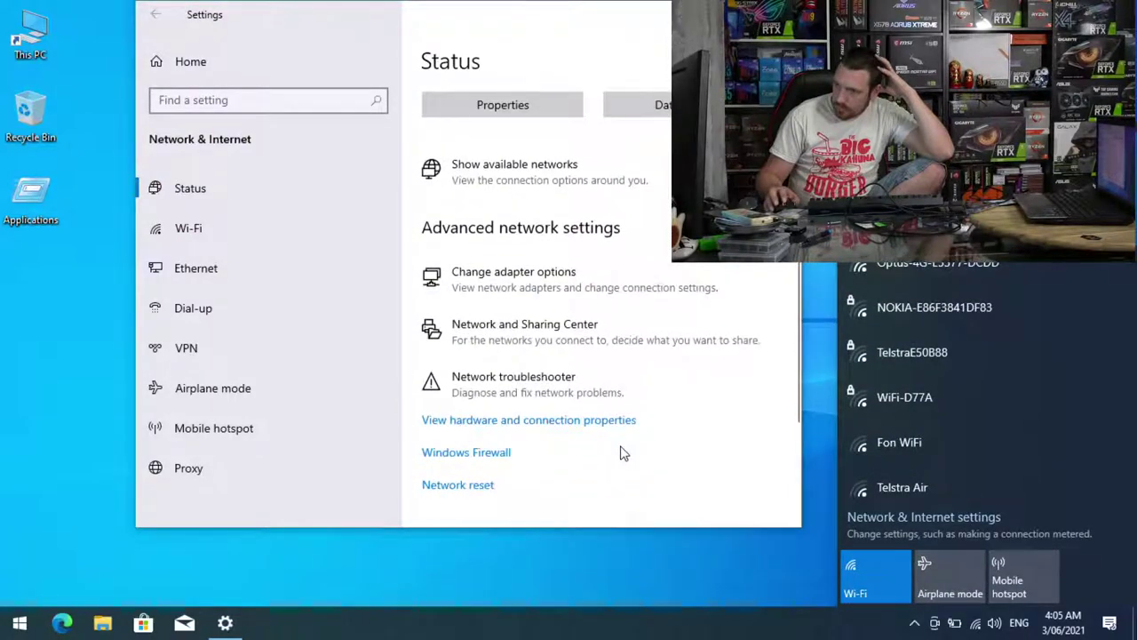
click(556, 286)
click(555, 285)
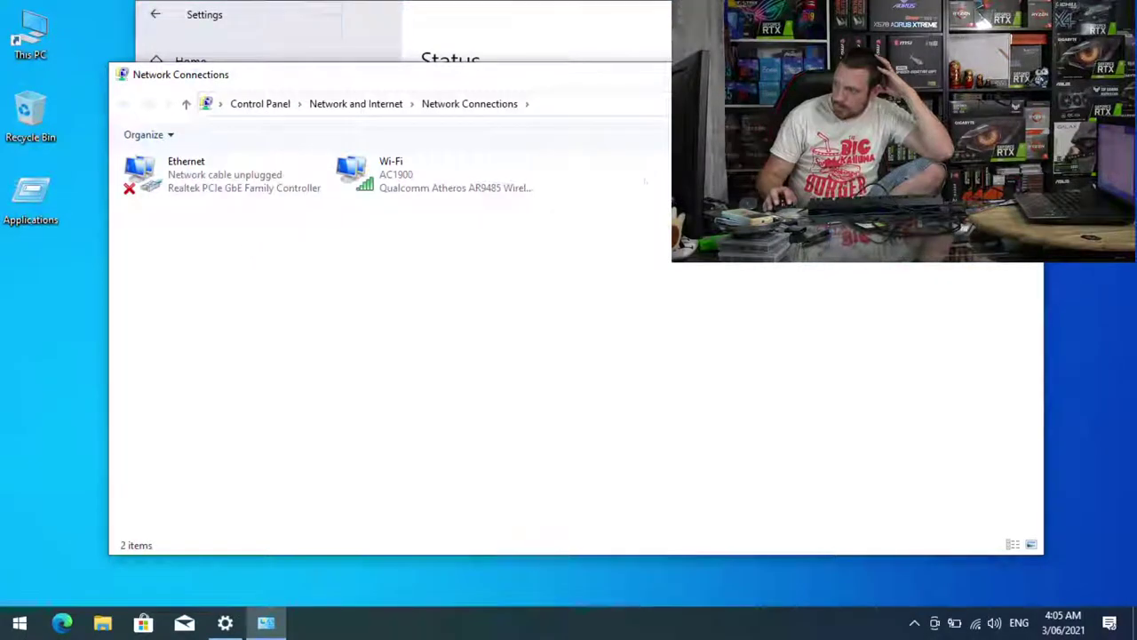
- Close Network Connections and bring Settings back to the Windows Update page under Update & Security
key(alt+F4)
key(super+d)
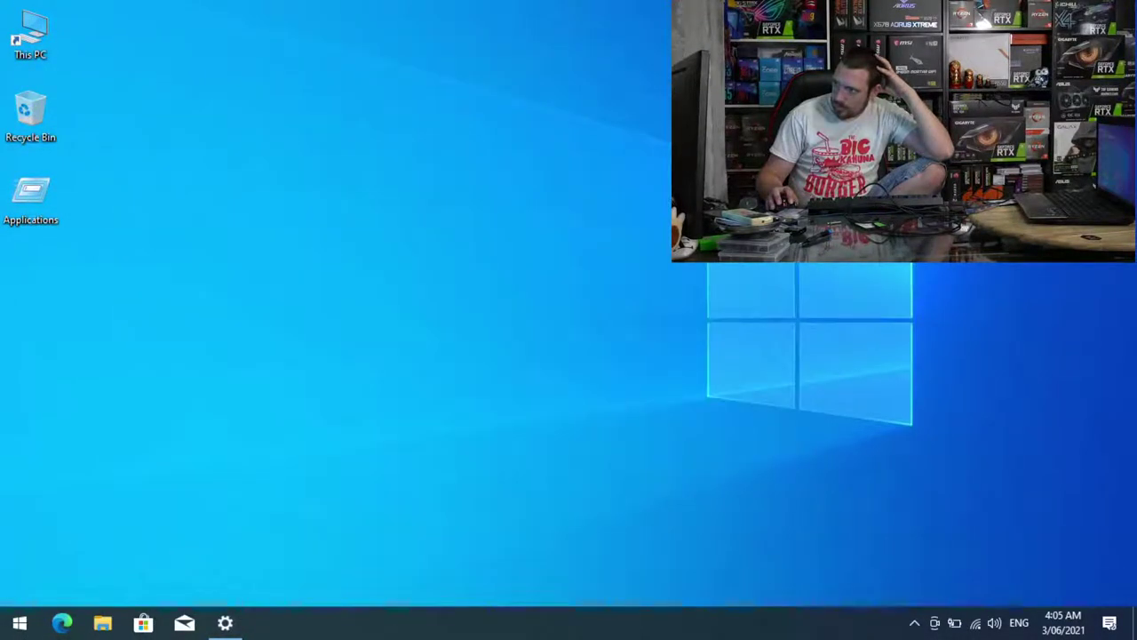
click(227, 623)
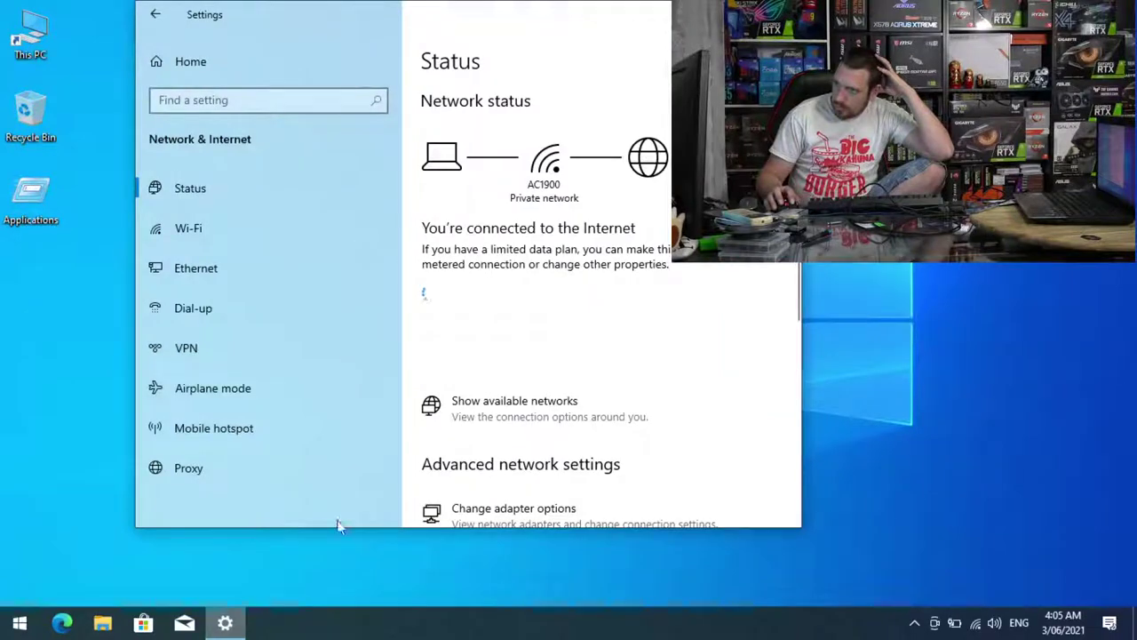
click(202, 55)
scroll(353, 347, down, 5)
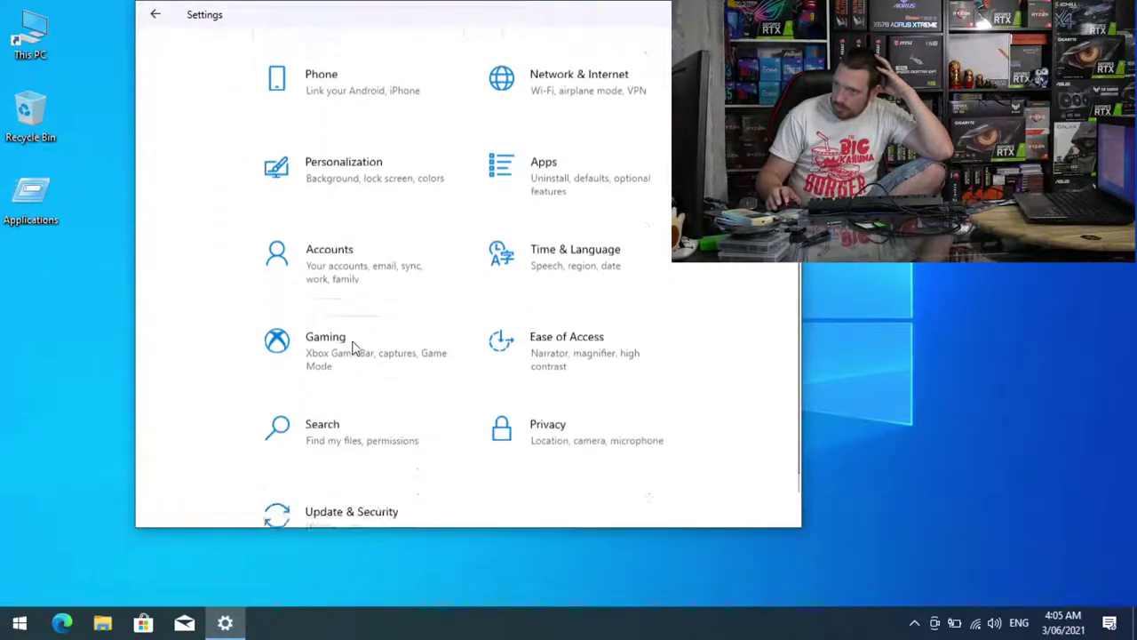
click(330, 514)
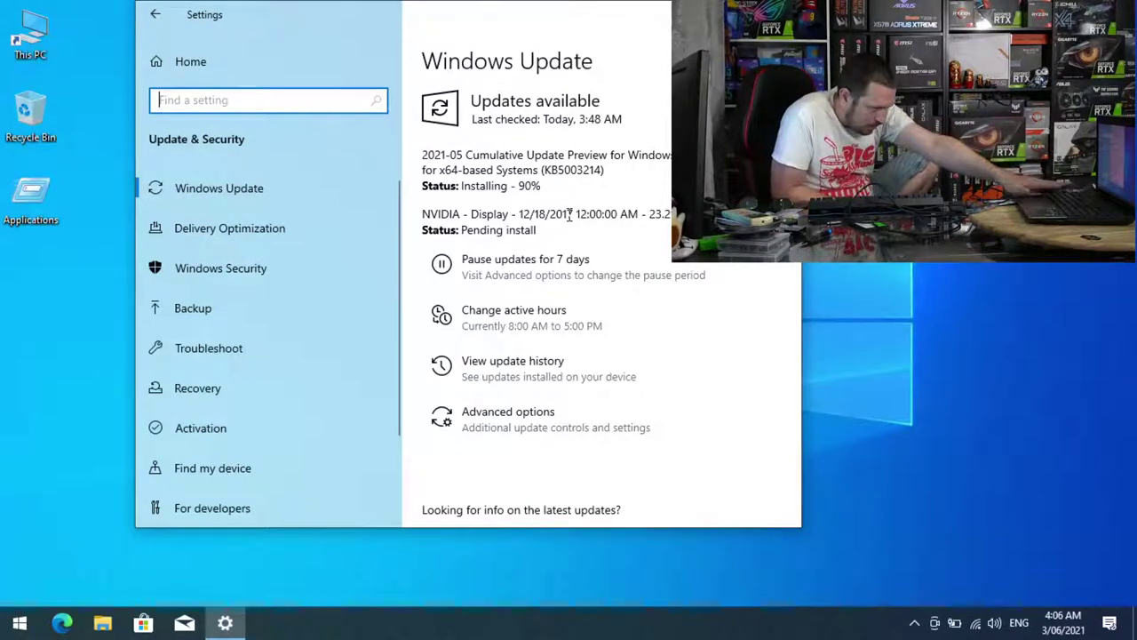
- Wait until the cumulative update shows Pending restart and the NVIDIA driver begins installing
click(569, 215)
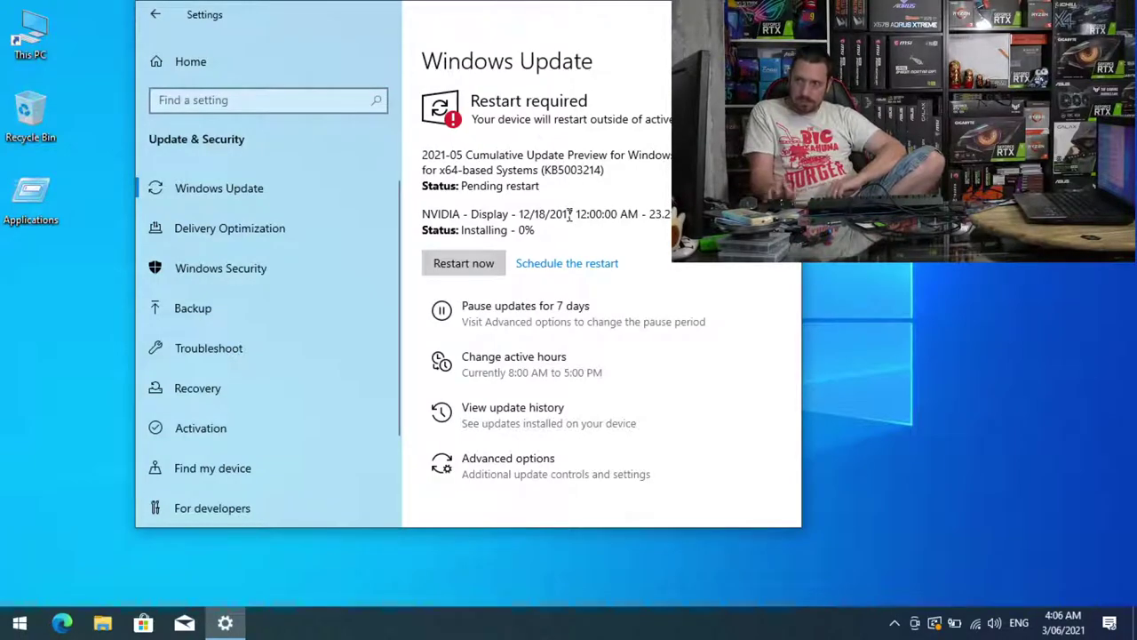
- Restart the PC now to finish the cumulative update and wait for the desktop
click(480, 264)
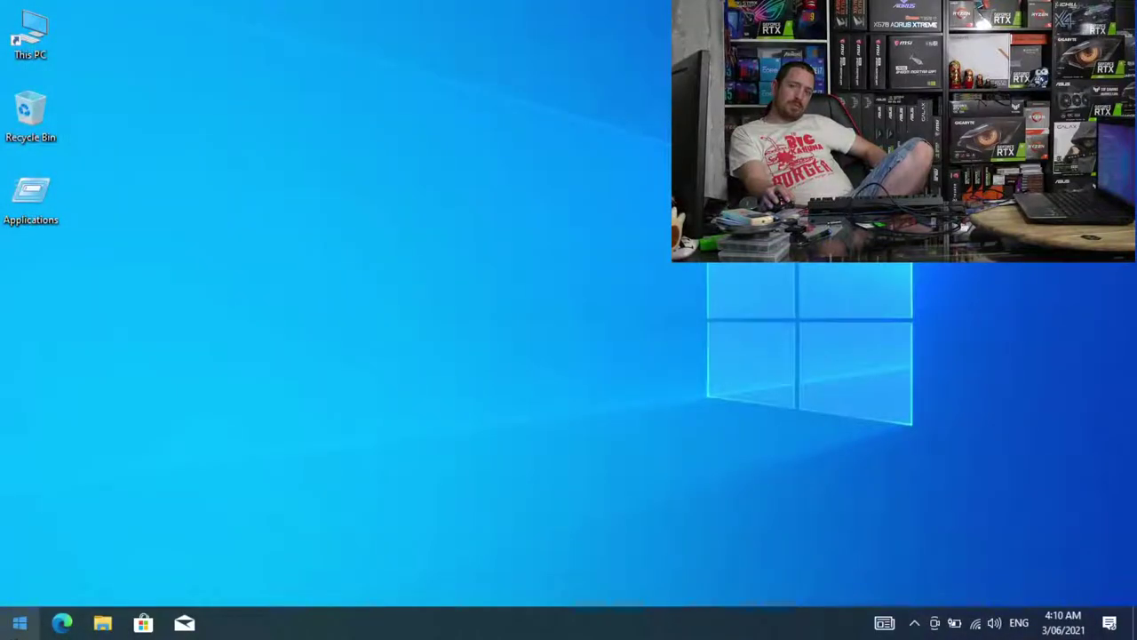
- Reopen Settings from the Start menu and go to Update & Security's Windows Update page
click(21, 626)
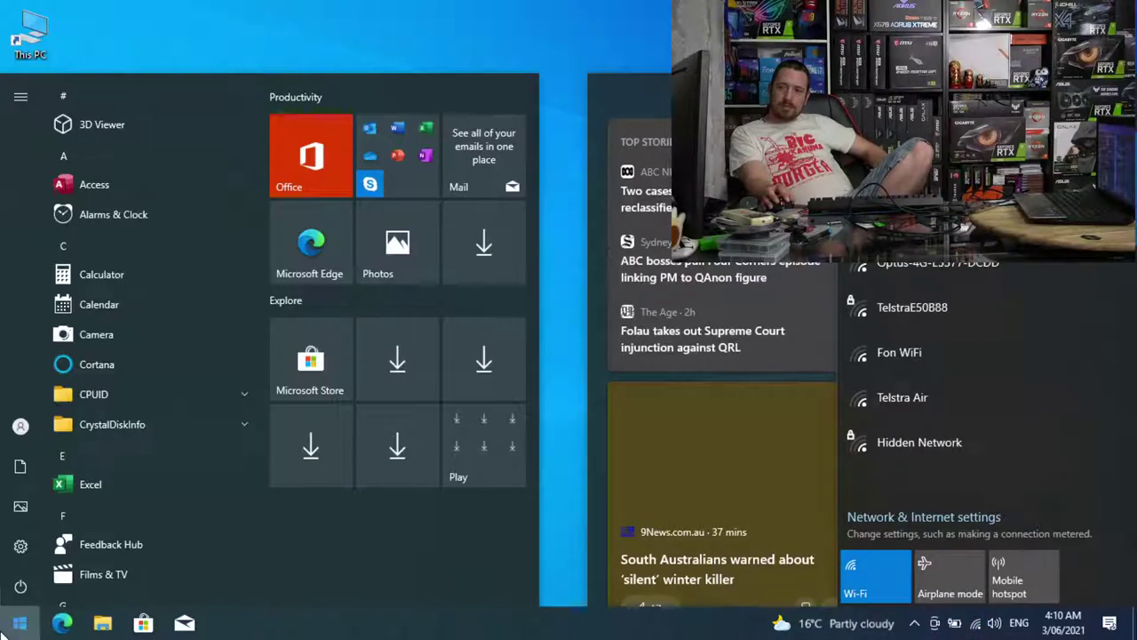
click(18, 620)
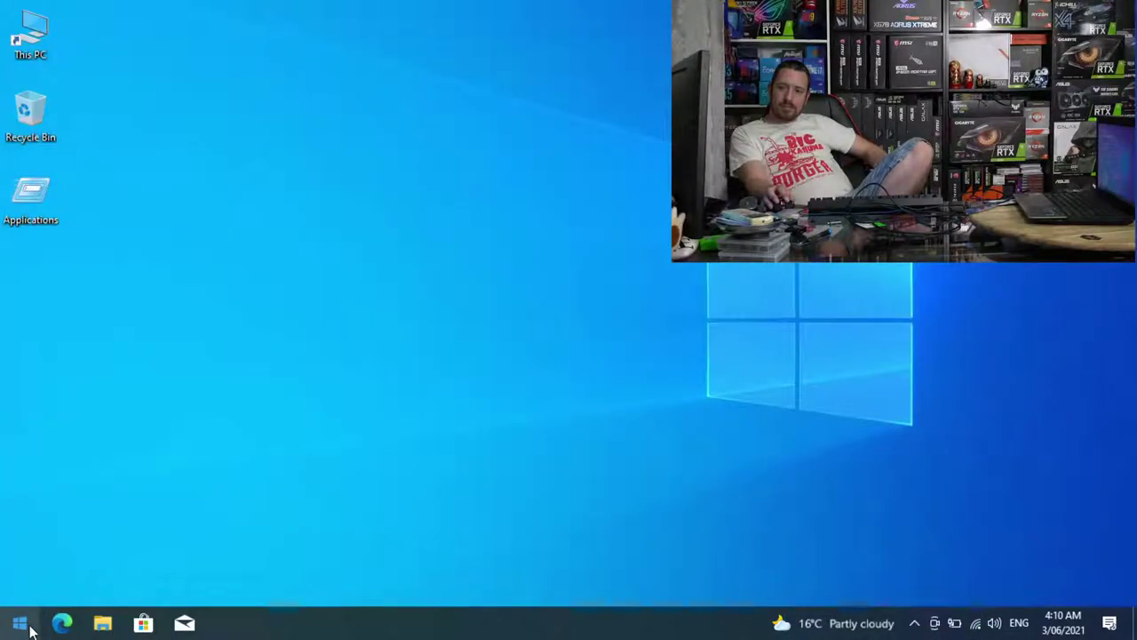
click(21, 620)
mouse_move(138, 509)
click(90, 544)
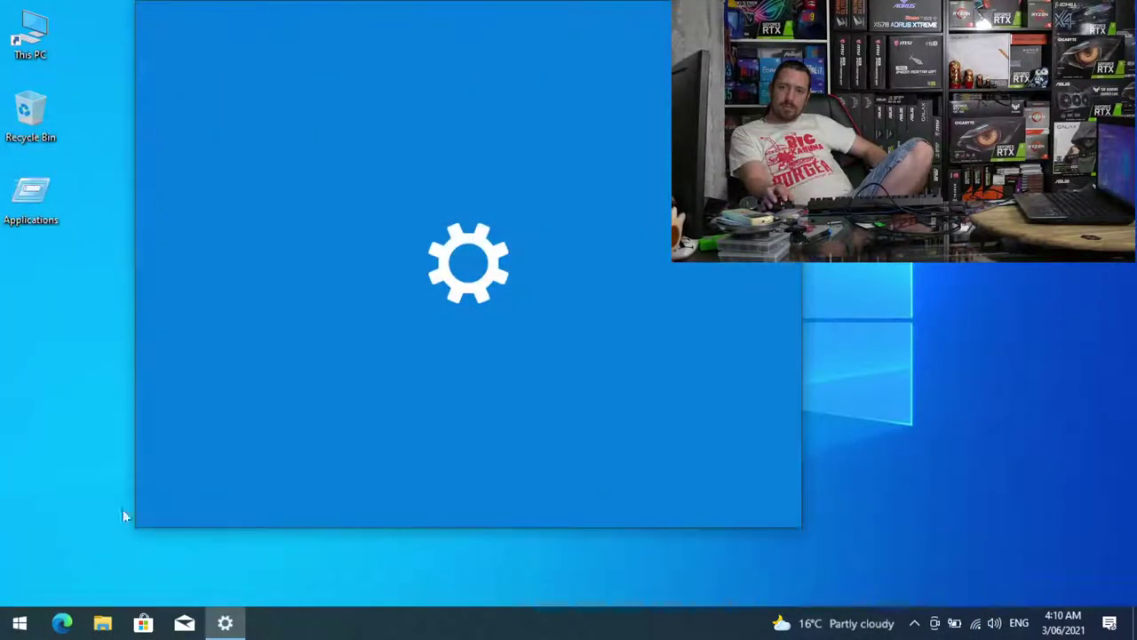
scroll(388, 431, down, 4)
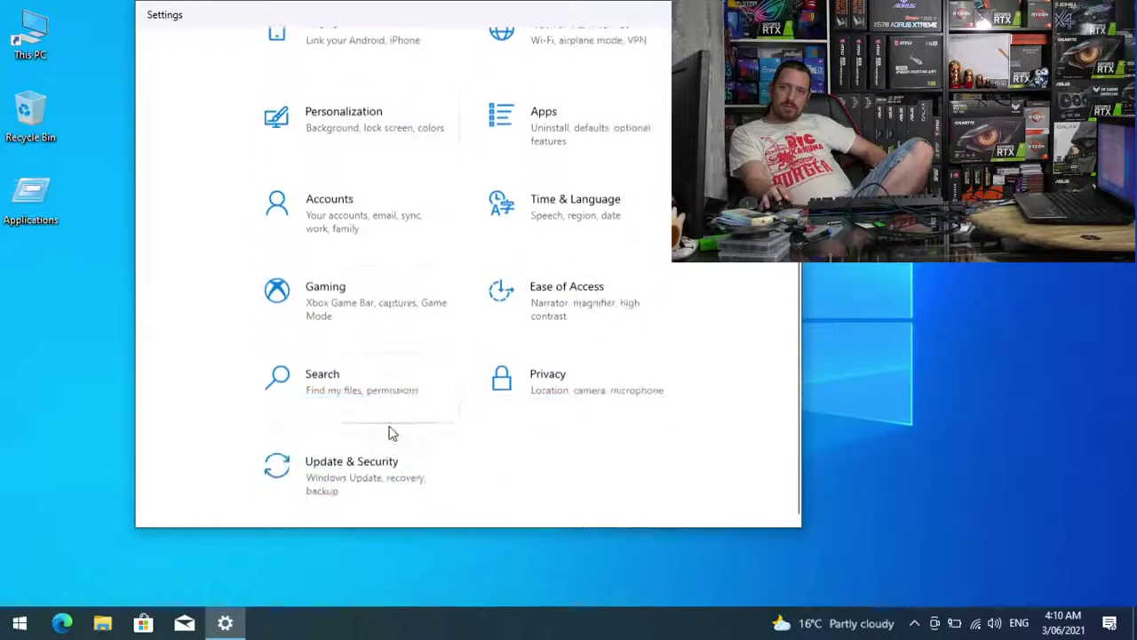
click(313, 472)
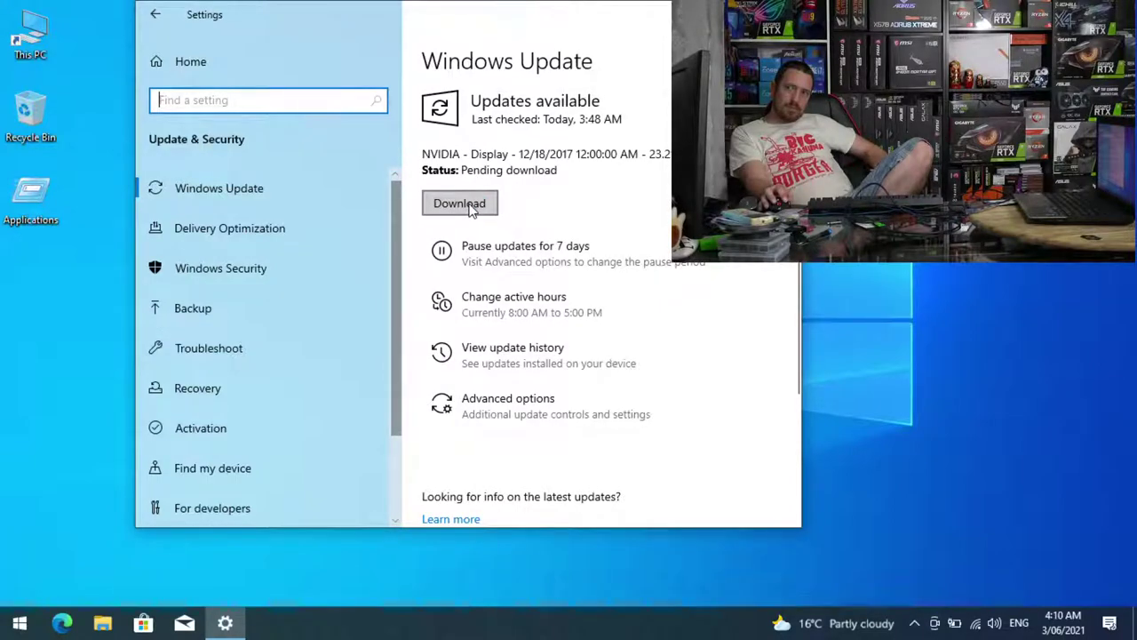
- Download the 12/18/2017 NVIDIA display driver update, close Settings, and restart via Start > Power
click(471, 206)
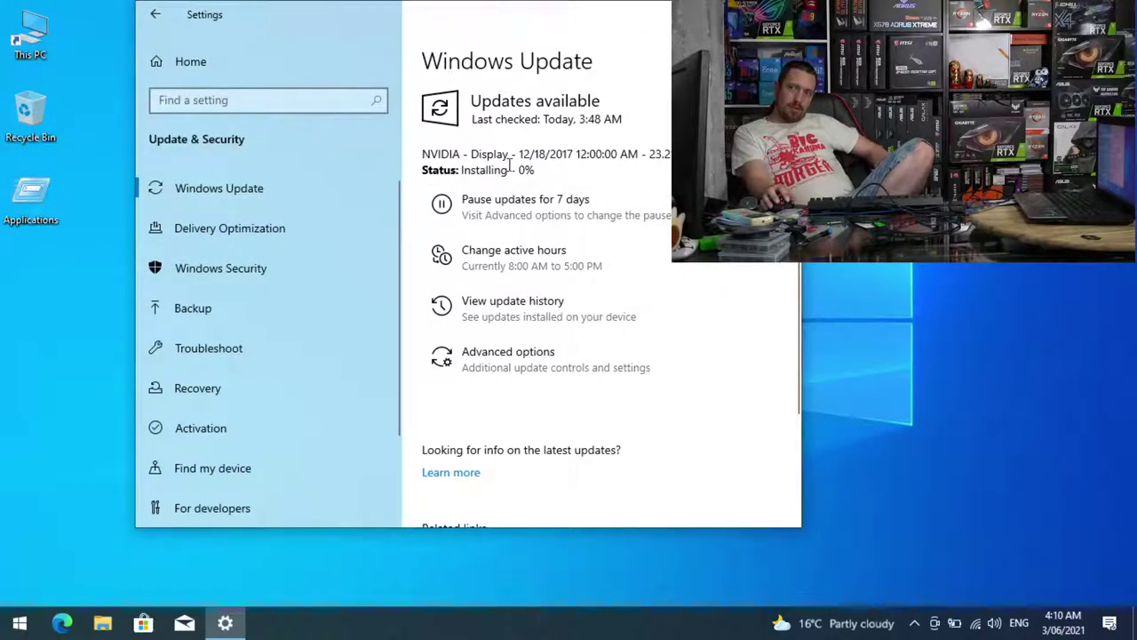
drag(515, 153, 575, 150)
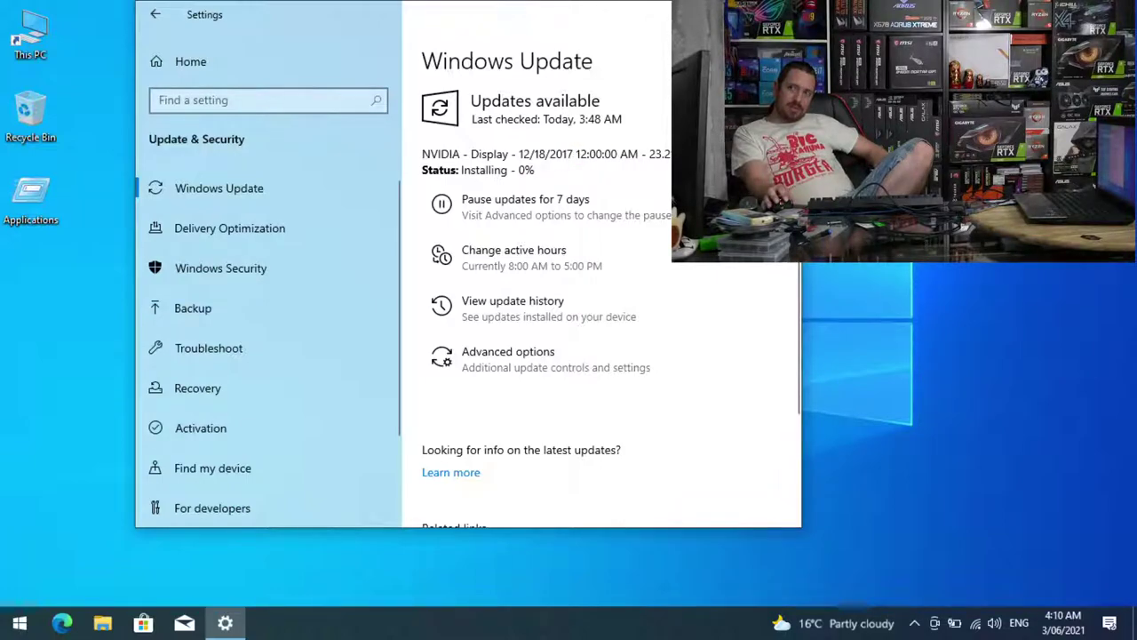
click(781, 14)
click(9, 627)
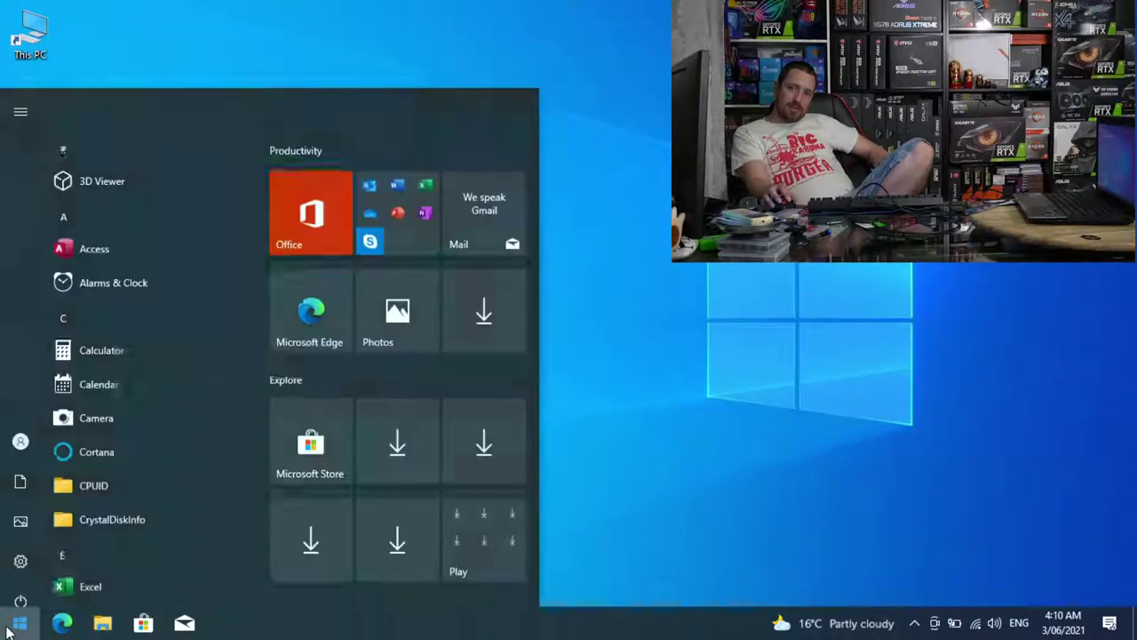
click(21, 585)
click(68, 544)
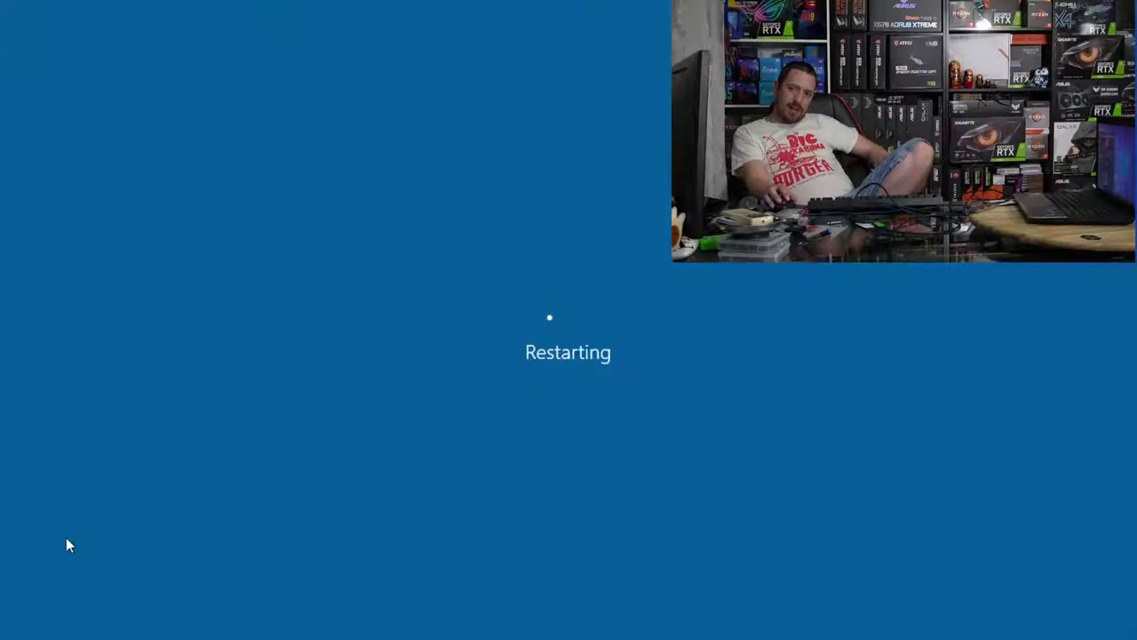
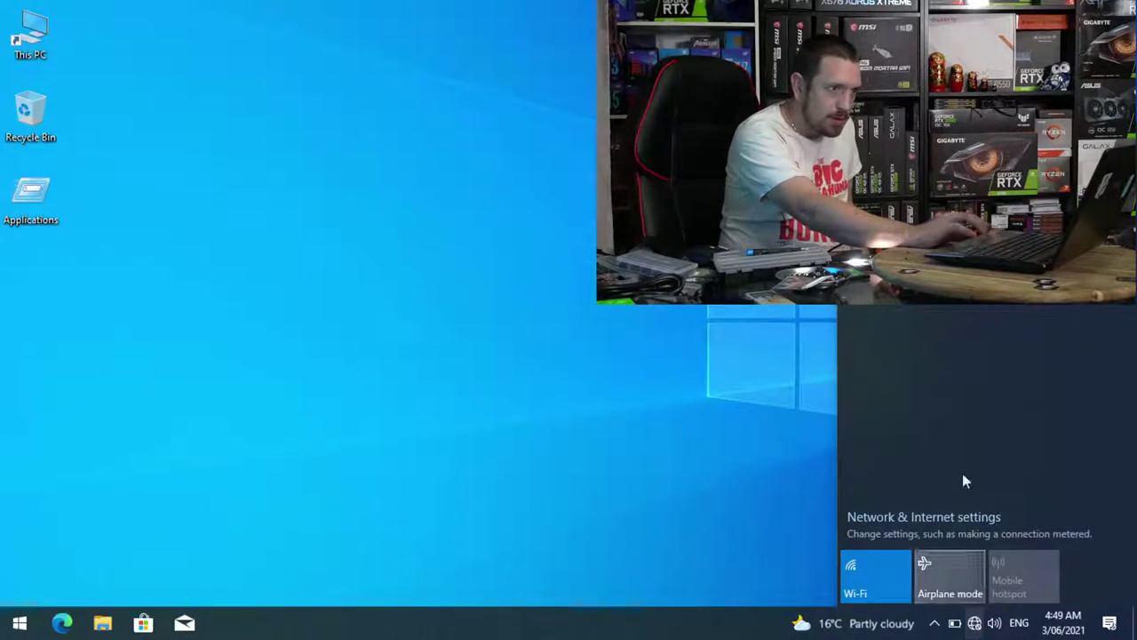
- Open the full network status page, then close the Settings window
click(934, 510)
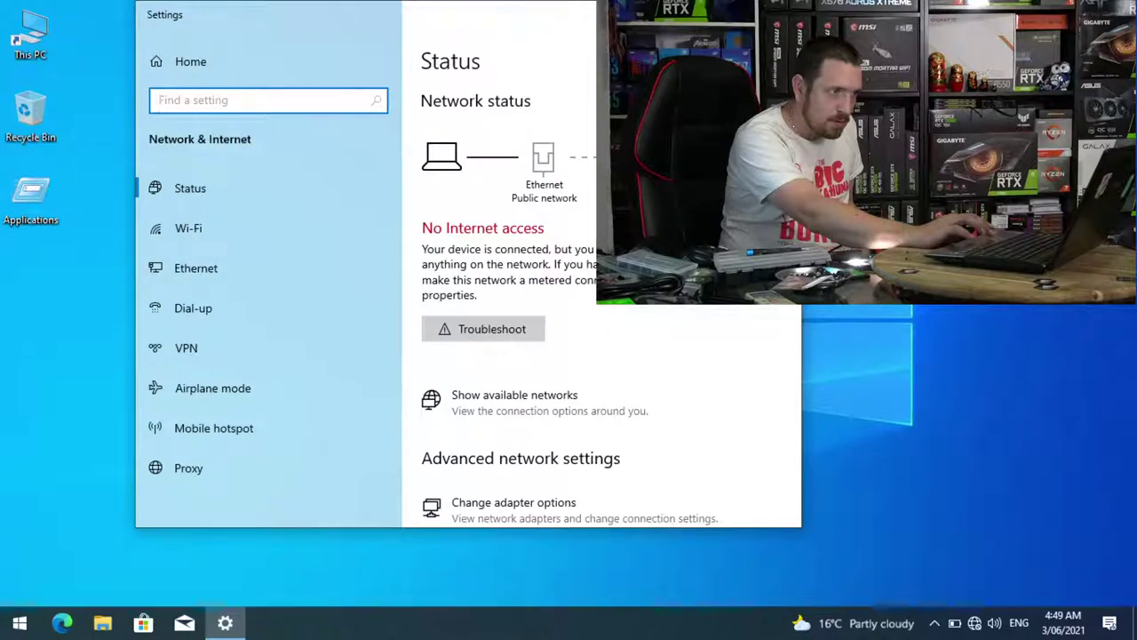
click(539, 178)
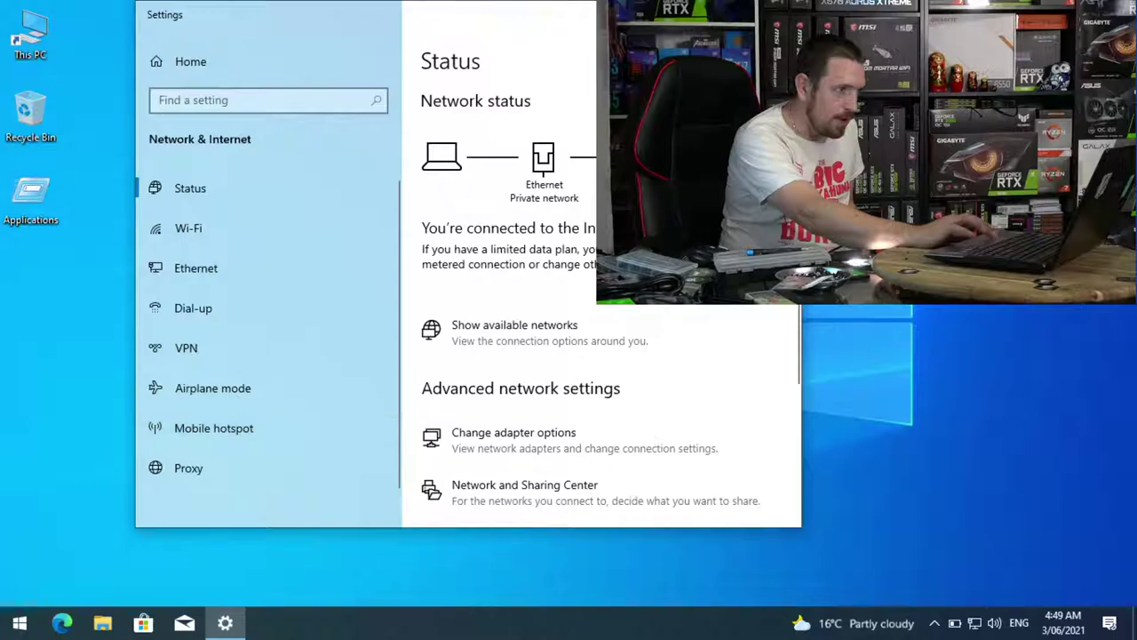
key(super+d)
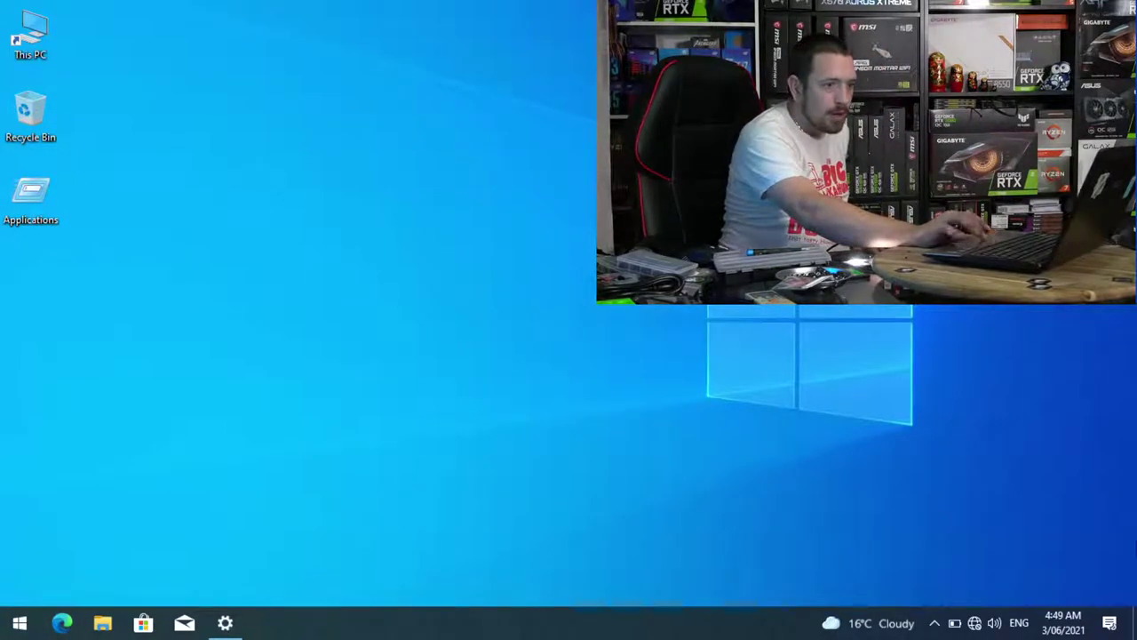
- Reopen Network & Internet Status from the tray network icon; it now shows Not connected
click(976, 624)
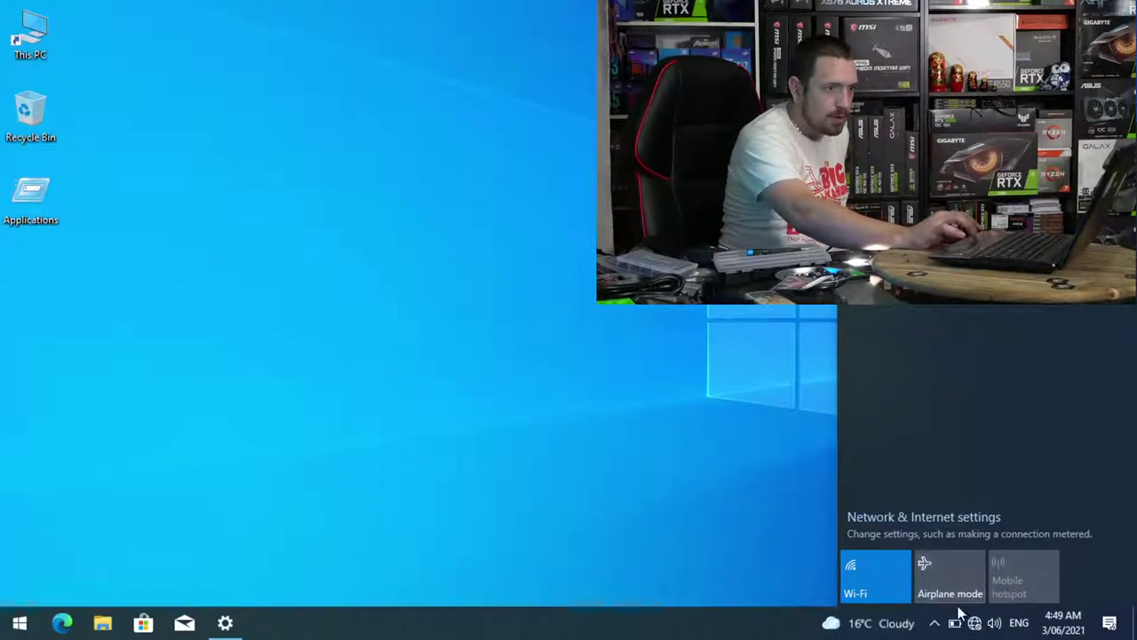
click(974, 624)
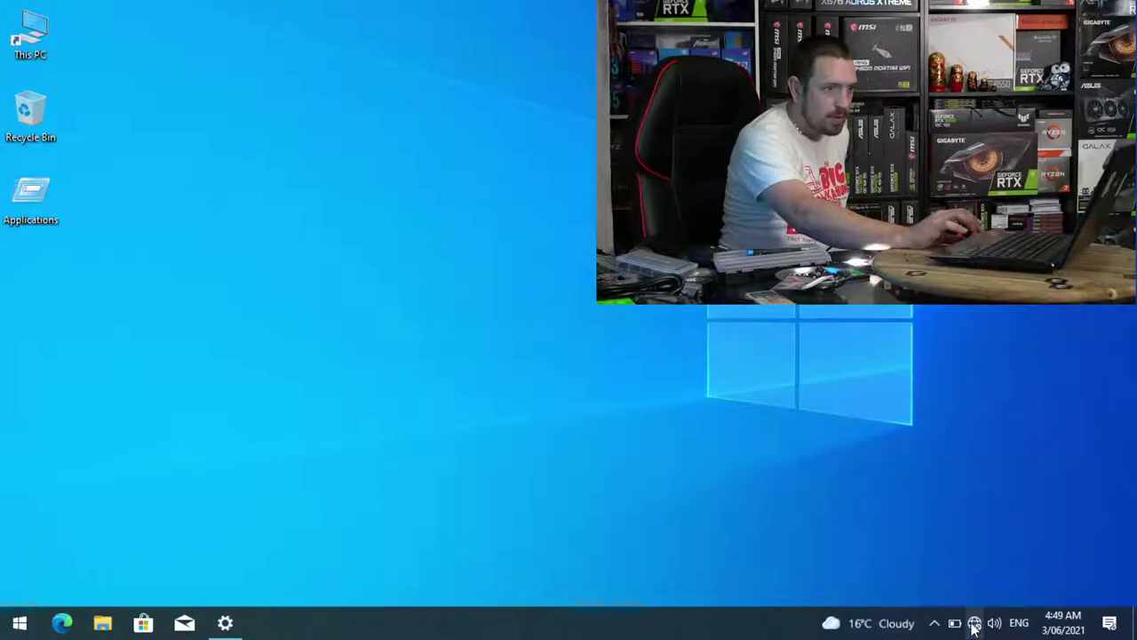
click(974, 624)
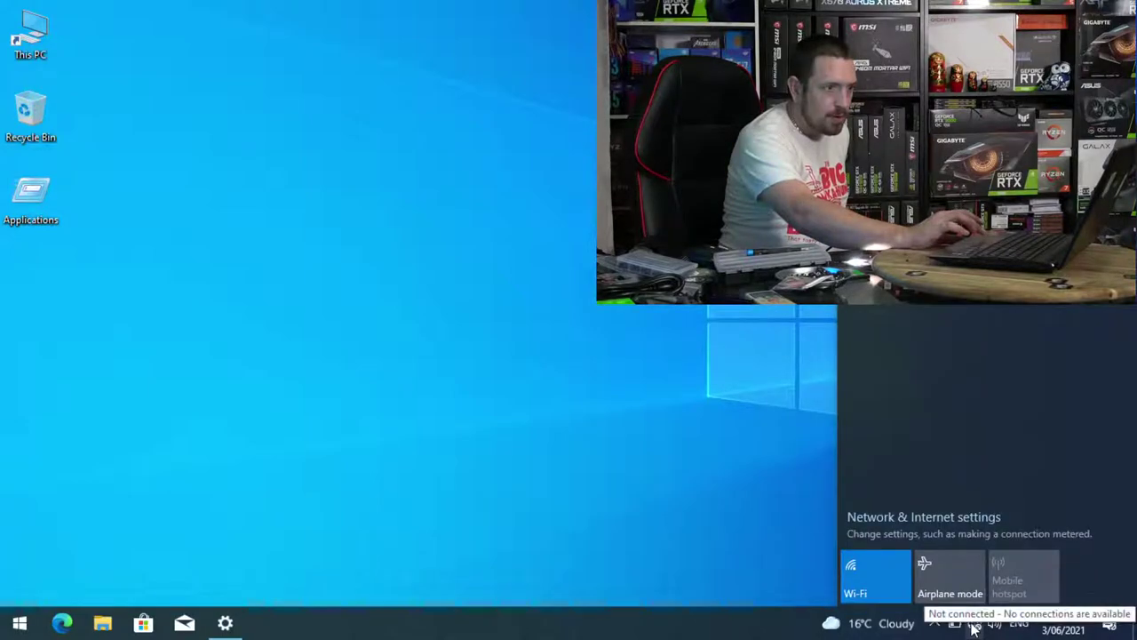
click(947, 519)
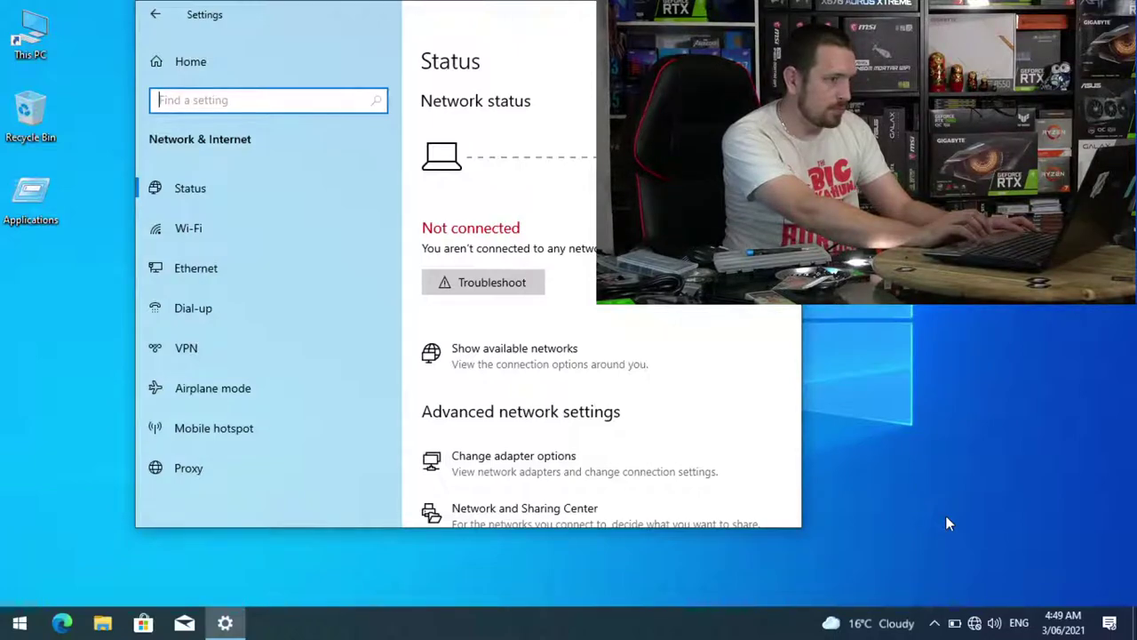
- Check the nearby wireless networks, then open the network adapters list showing Ethernet and Wi-Fi
click(522, 244)
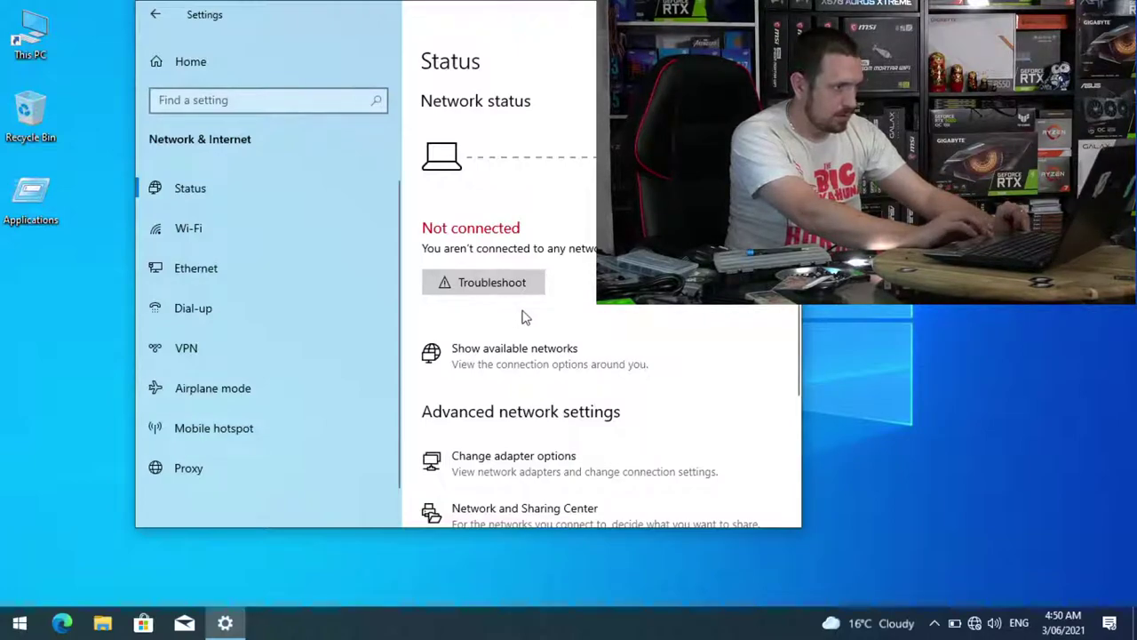
click(512, 346)
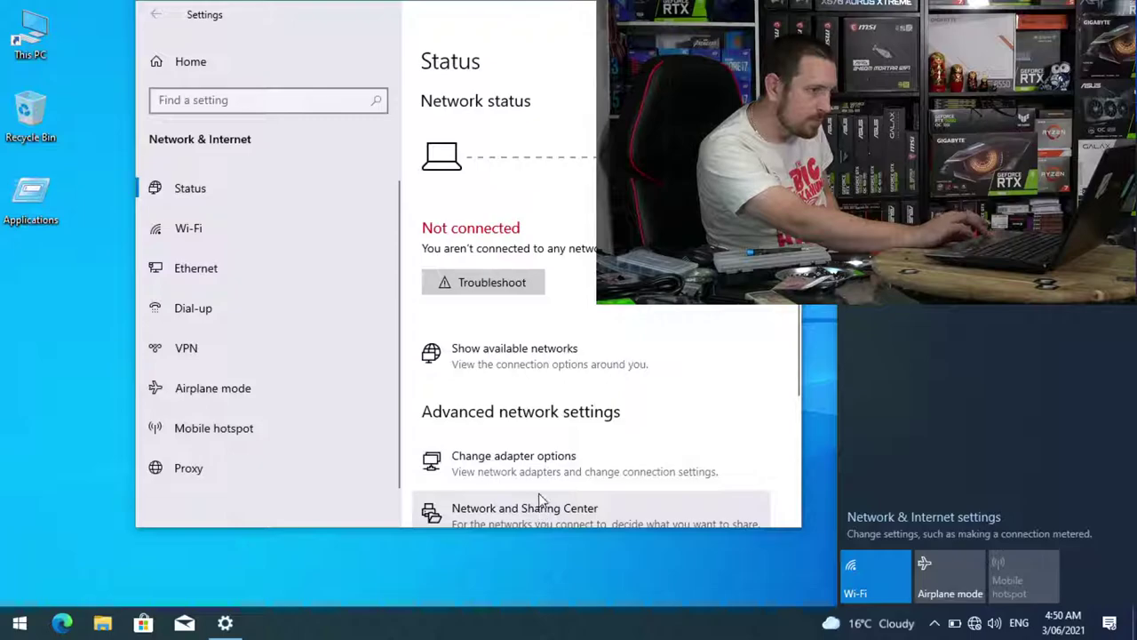
click(544, 480)
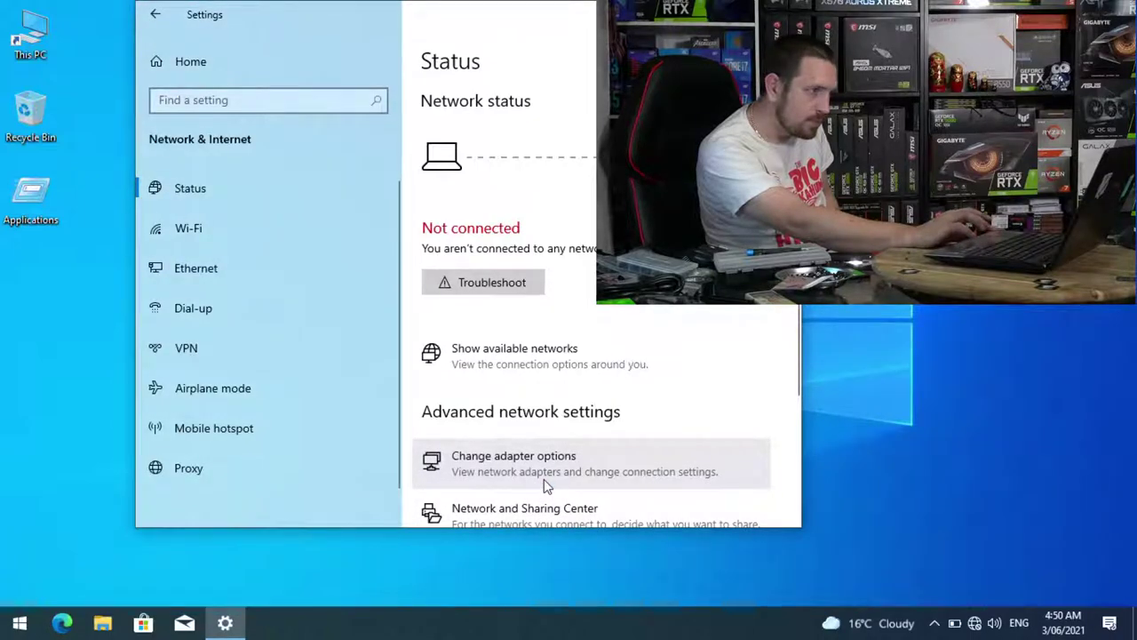
click(545, 484)
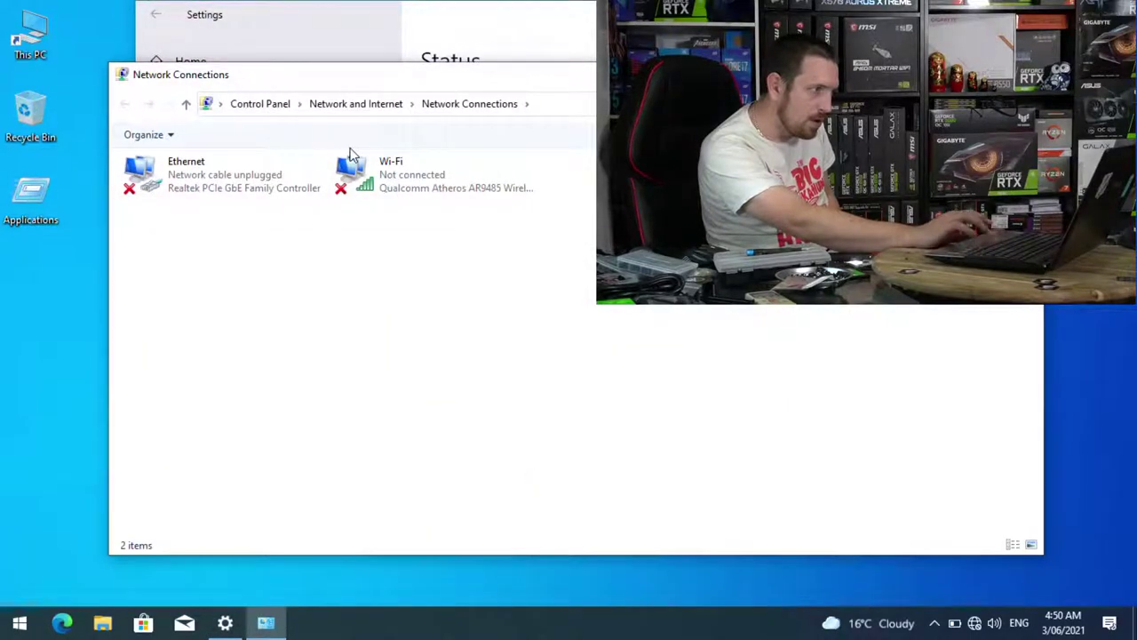
click(211, 197)
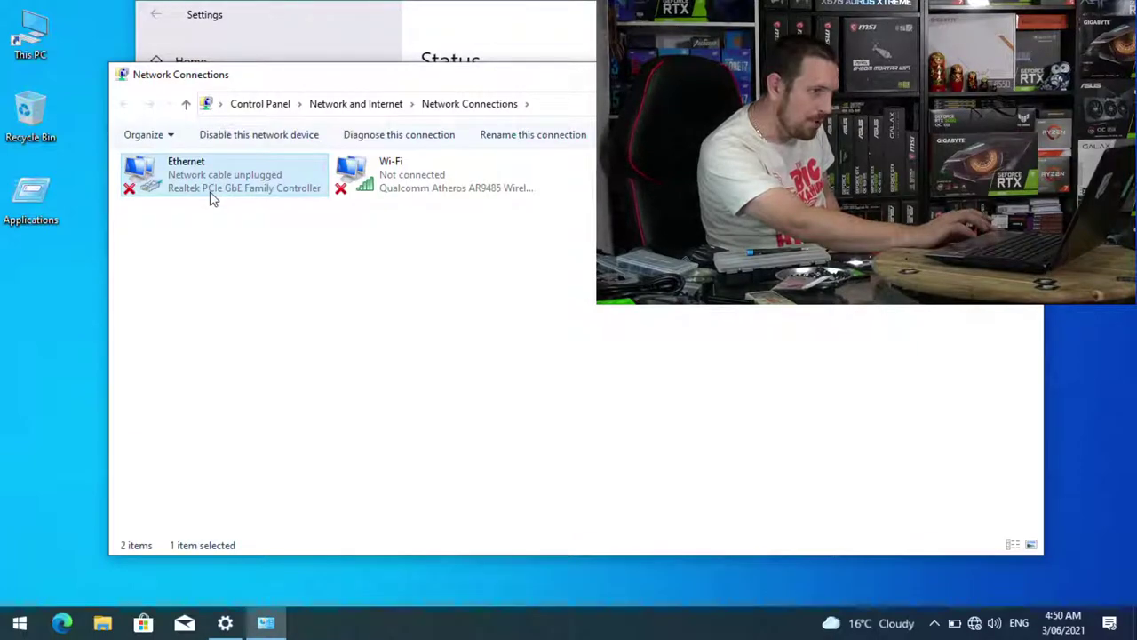
click(977, 624)
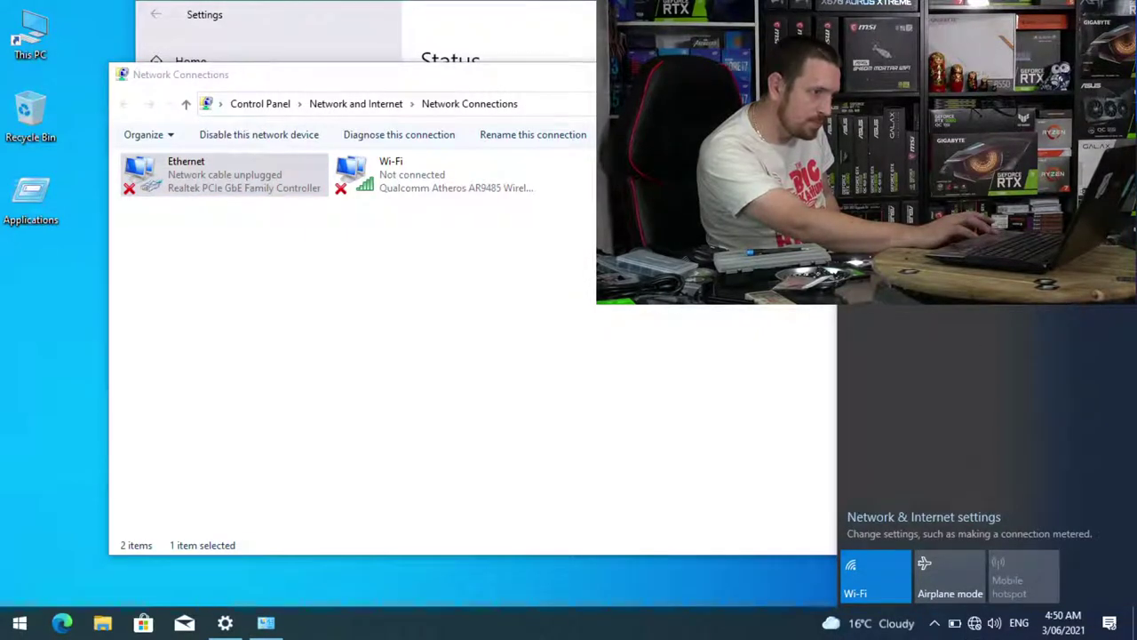
click(520, 384)
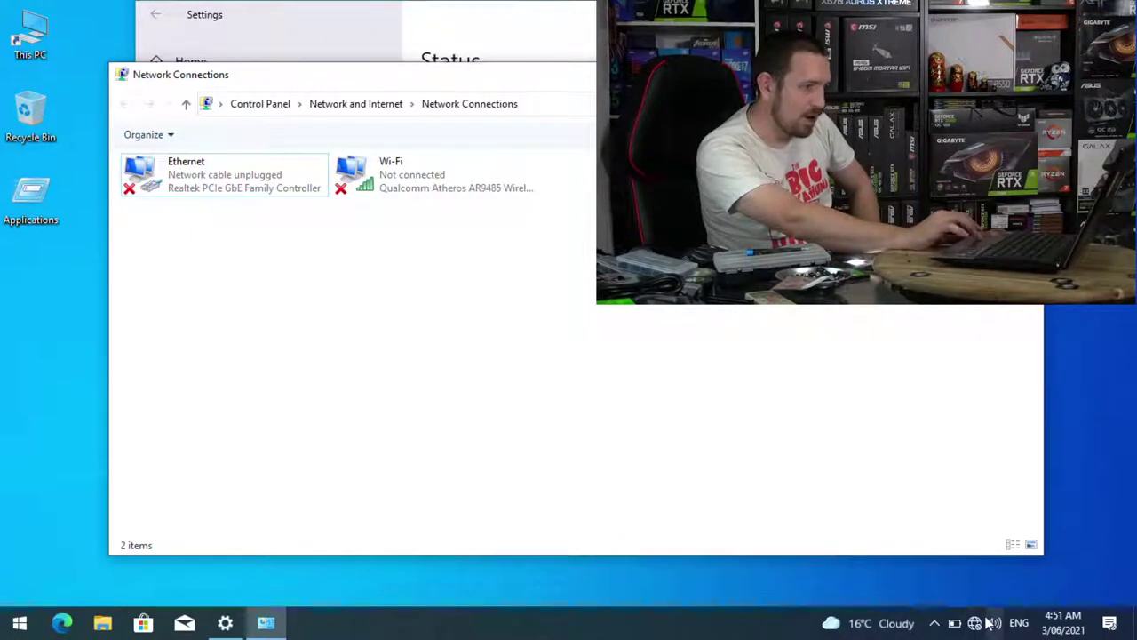
- Shut down the laptop from the Start menu's Power options
click(23, 625)
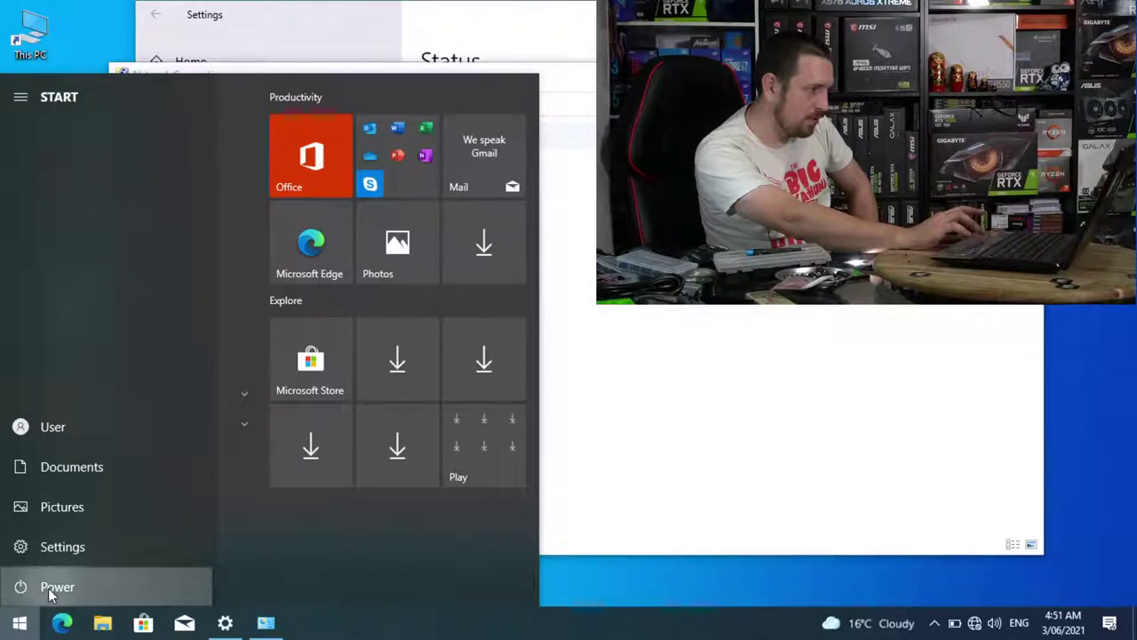
click(48, 588)
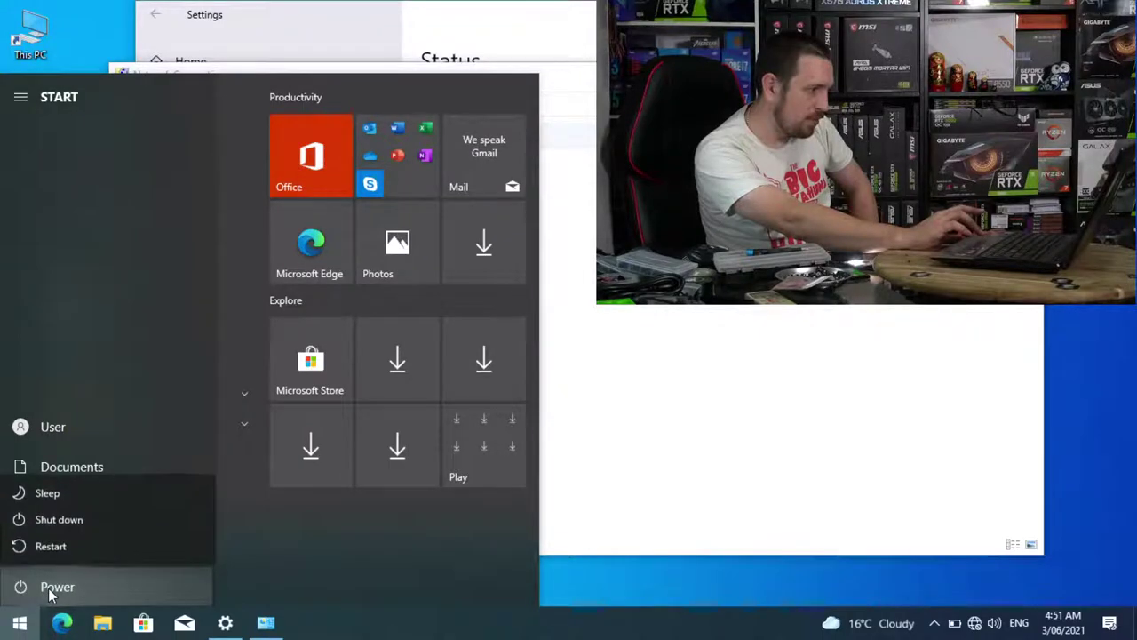
click(81, 527)
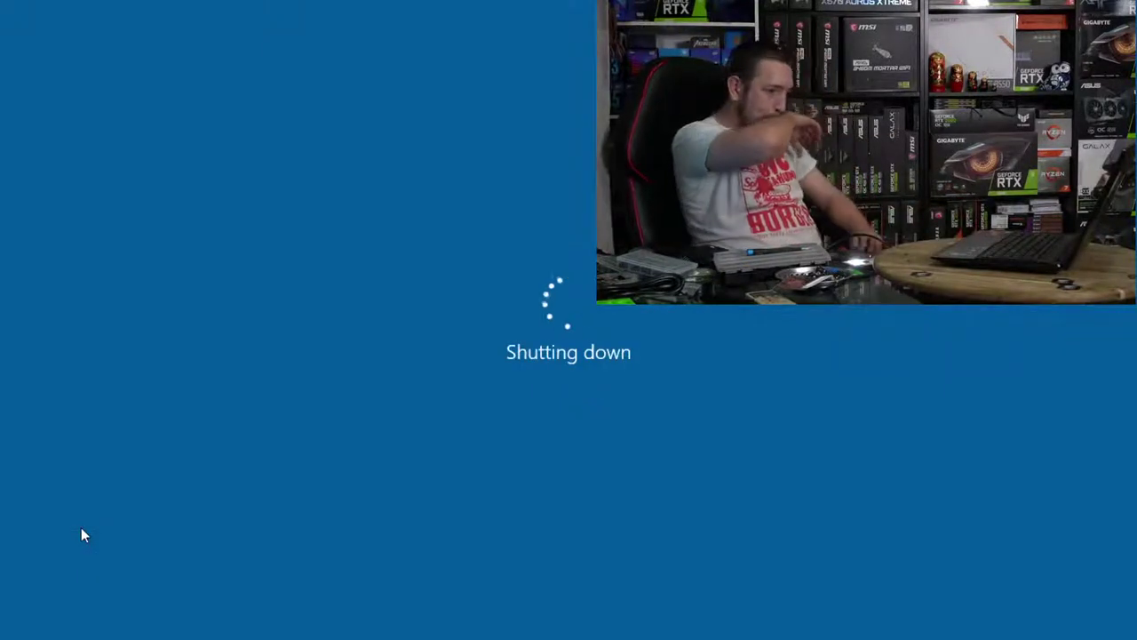